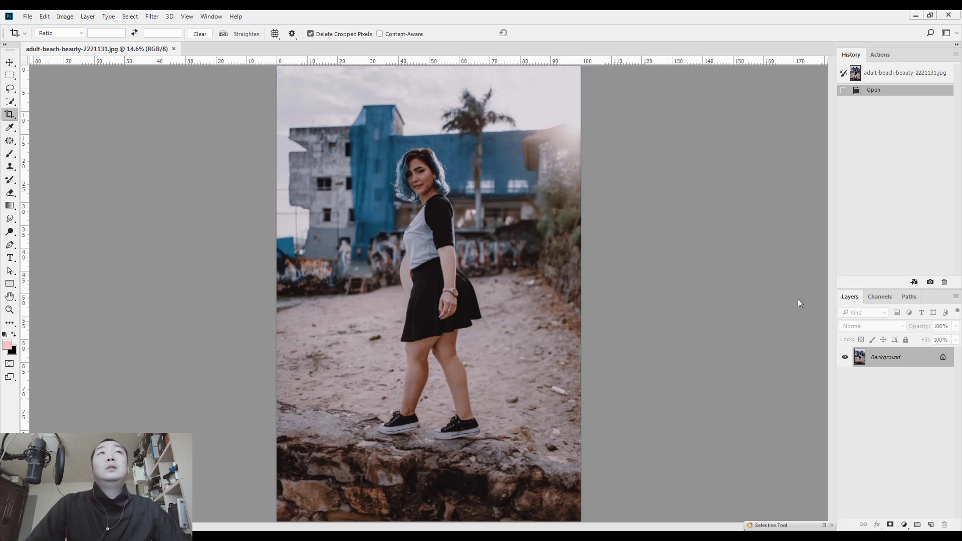
{"action": "key", "text": "Right"}
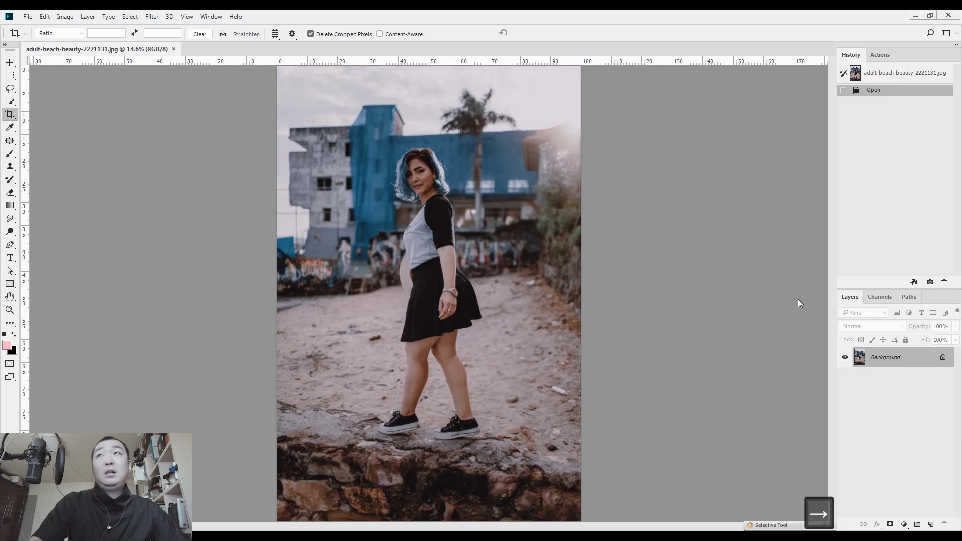
{"action": "key", "text": "Down"}
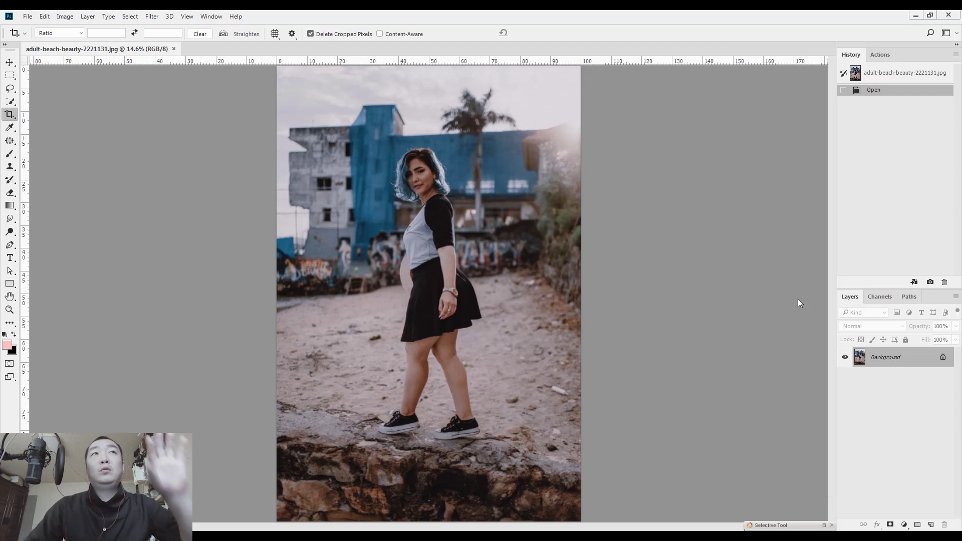
{"action": "key", "text": "Right"}
{"action": "key", "text": "Up"}
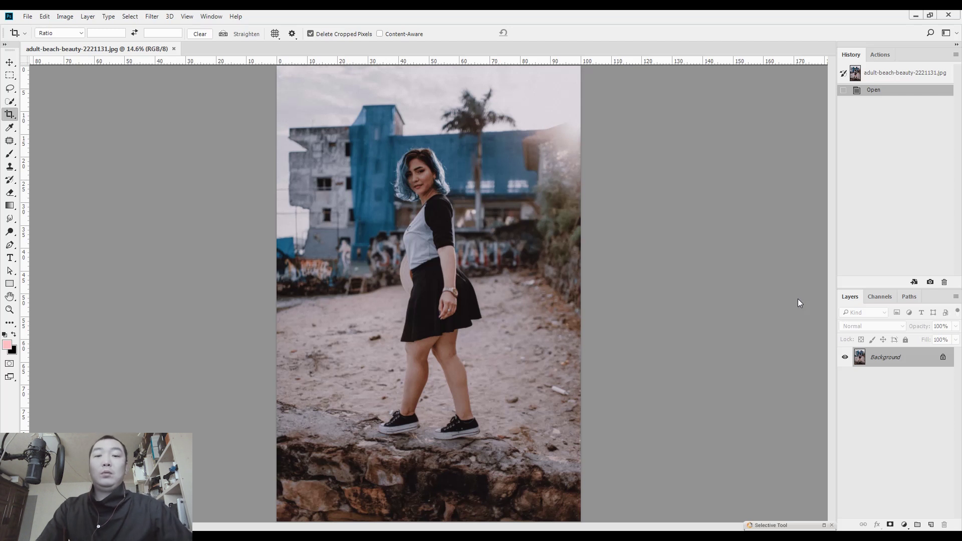
{"action": "key", "text": "Right"}
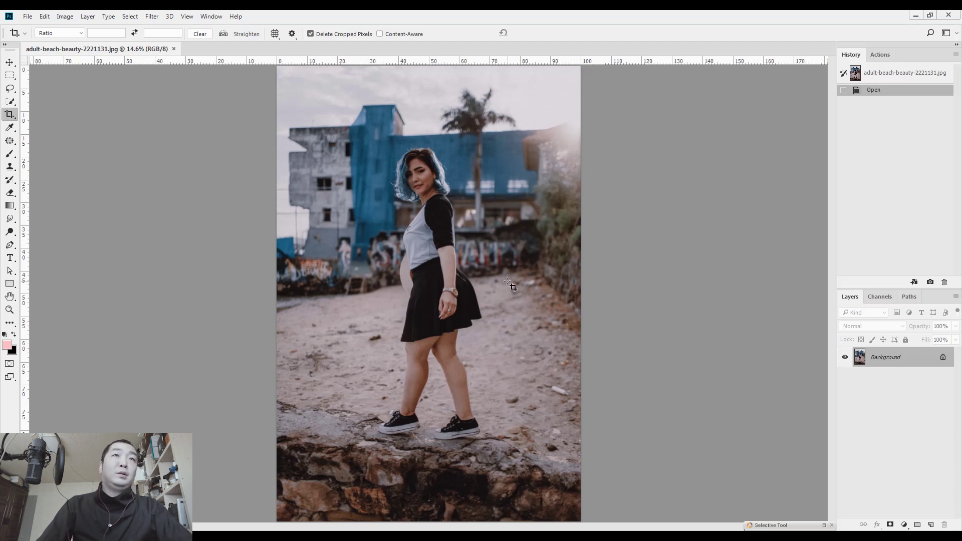
Duplicate the Background photo onto a new layer
{"action": "key", "text": "l"}
{"action": "key", "text": "ctrl+j"}
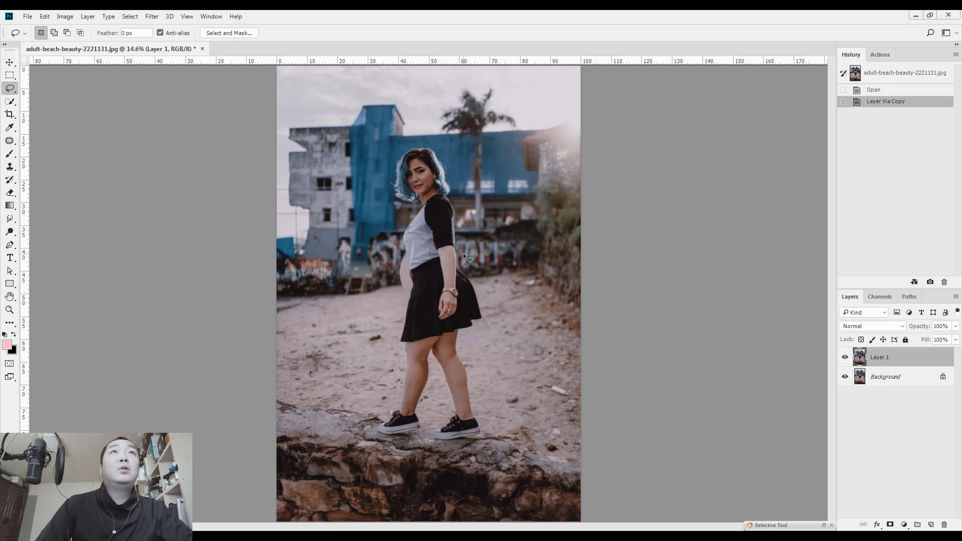
{"action": "key", "text": "ctrl+minus"}
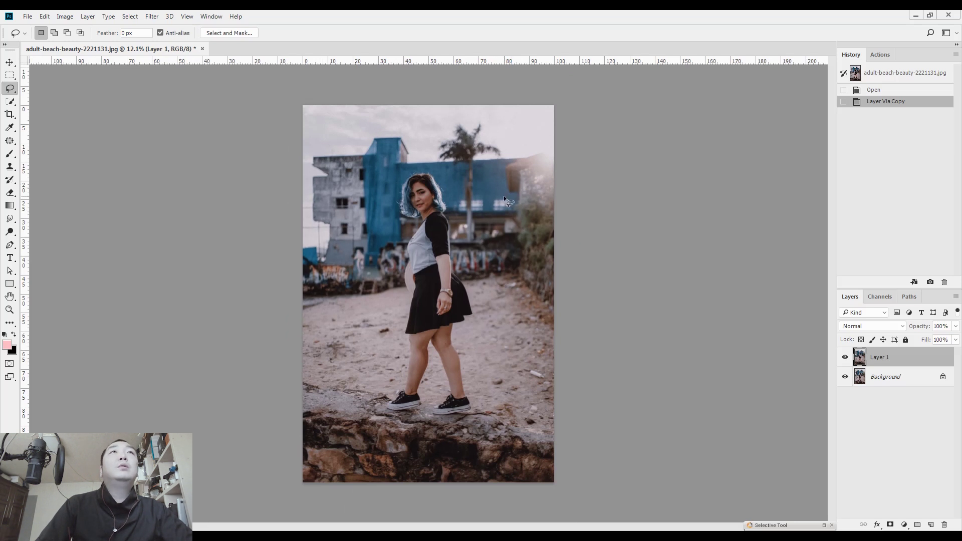
Select the whole sky above and beside the buildings on the duplicate layer with the Quick Selection tool
{"action": "scroll", "coordinate": [503, 196], "scroll_direction": "up", "scroll_amount": 2}
{"action": "left_click_drag", "start_coordinate": [447, 180], "coordinate": [464, 265]}
{"action": "scroll", "coordinate": [384, 195], "scroll_direction": "up", "scroll_amount": 2}
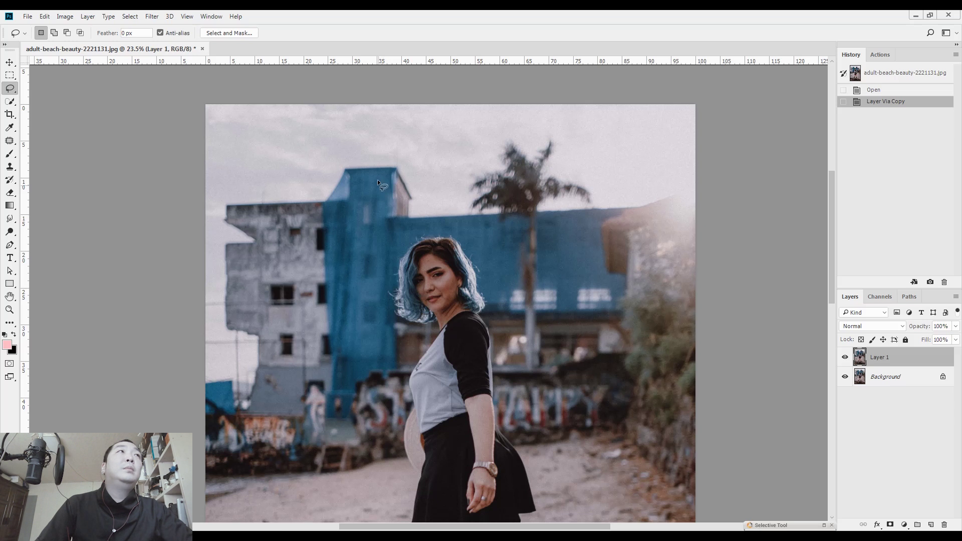
{"action": "left_click", "coordinate": [10, 102]}
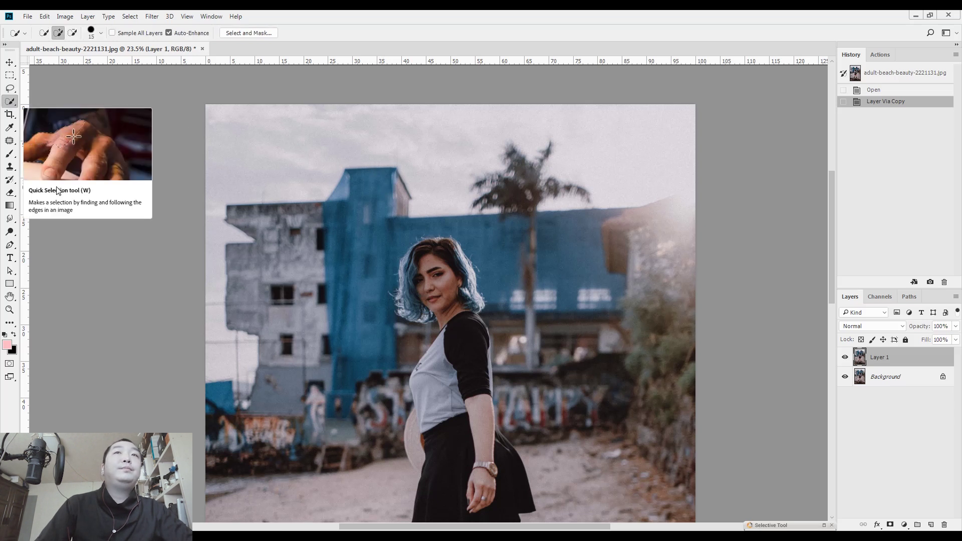
{"action": "key", "text": "w"}
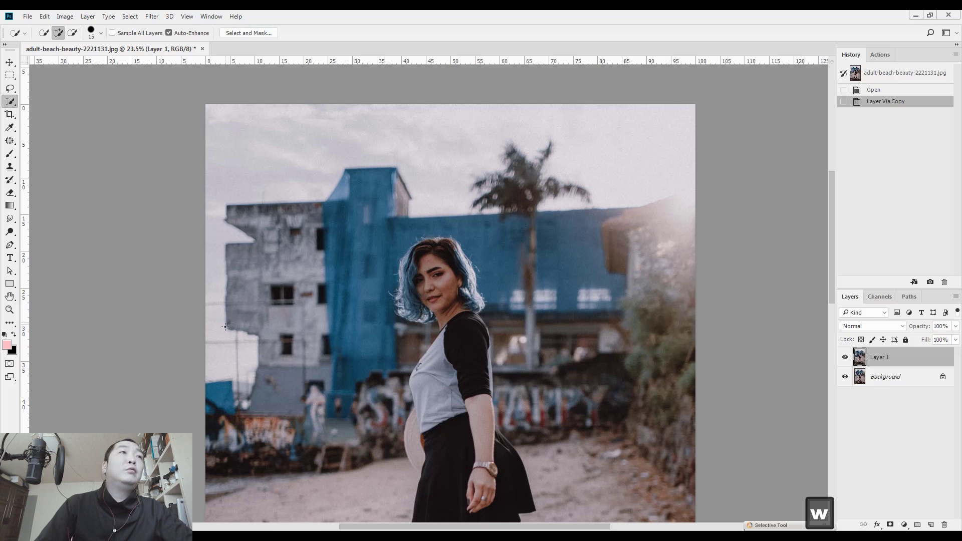
{"action": "mouse_move", "coordinate": [230, 358]}
{"action": "left_mouse_down"}
{"action": "mouse_move", "coordinate": [209, 316]}
{"action": "mouse_move", "coordinate": [211, 264]}
{"action": "left_mouse_up"}
{"action": "mouse_move", "coordinate": [215, 205]}
{"action": "left_mouse_down"}
{"action": "mouse_move", "coordinate": [370, 128]}
{"action": "mouse_move", "coordinate": [502, 166]}
{"action": "mouse_move", "coordinate": [547, 125]}
{"action": "mouse_move", "coordinate": [647, 163]}
{"action": "mouse_move", "coordinate": [615, 167]}
{"action": "mouse_move", "coordinate": [621, 172]}
{"action": "left_mouse_up"}
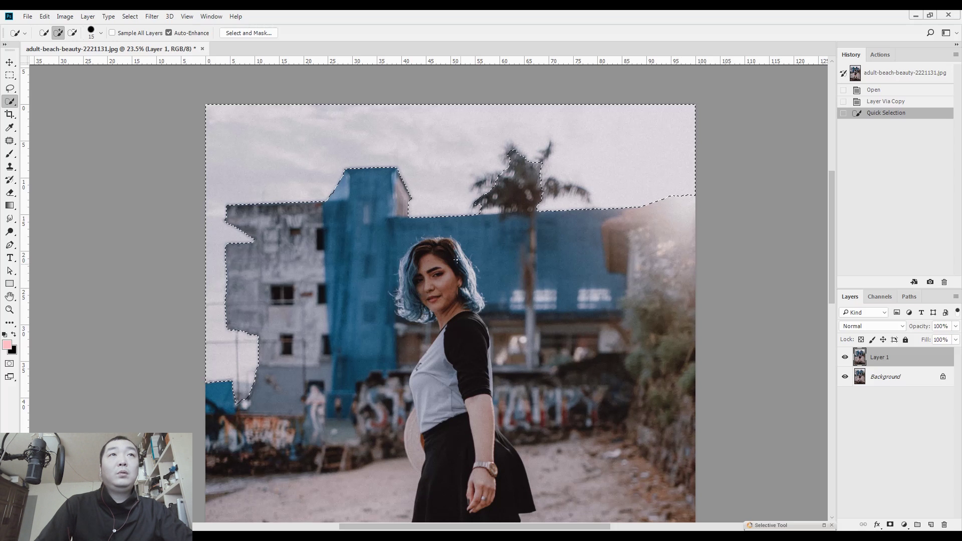
Show the sky selection as a Quick Mask and switch to the soft 30 px brush with 0% hardness
{"action": "scroll", "coordinate": [536, 217], "scroll_direction": "up", "scroll_amount": 3}
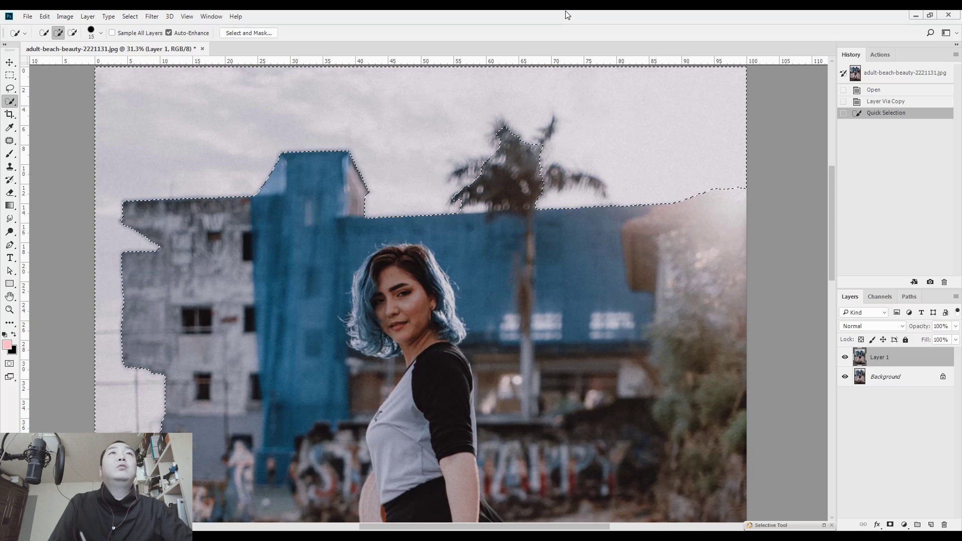
{"action": "key", "text": "q"}
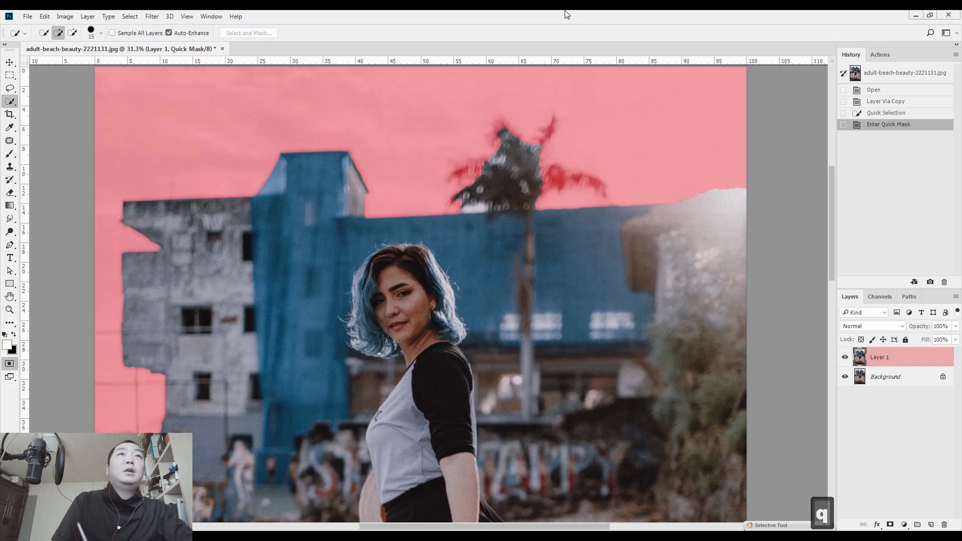
{"action": "key", "text": "ctrl+space"}
{"action": "left_click", "coordinate": [505, 164]}
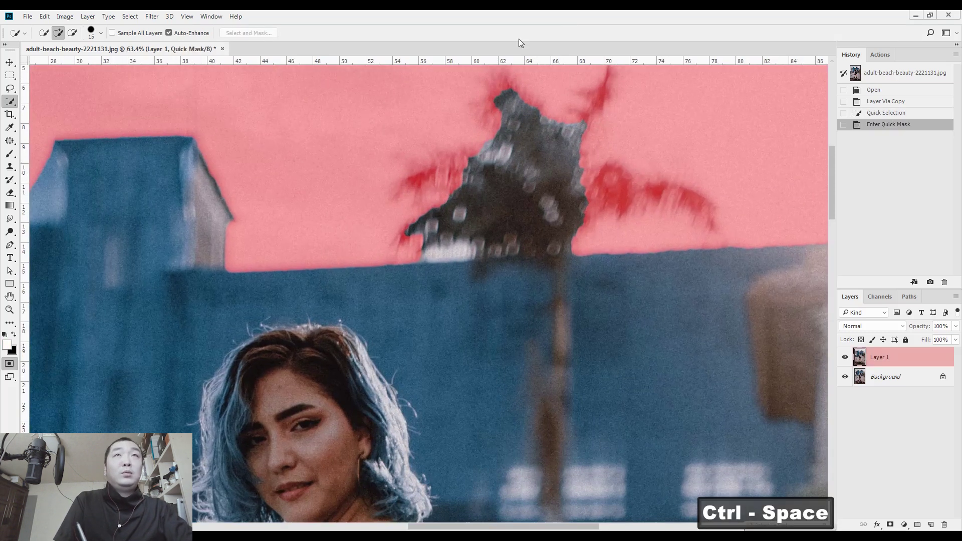
{"action": "key", "text": "b"}
{"action": "key", "text": "F5"}
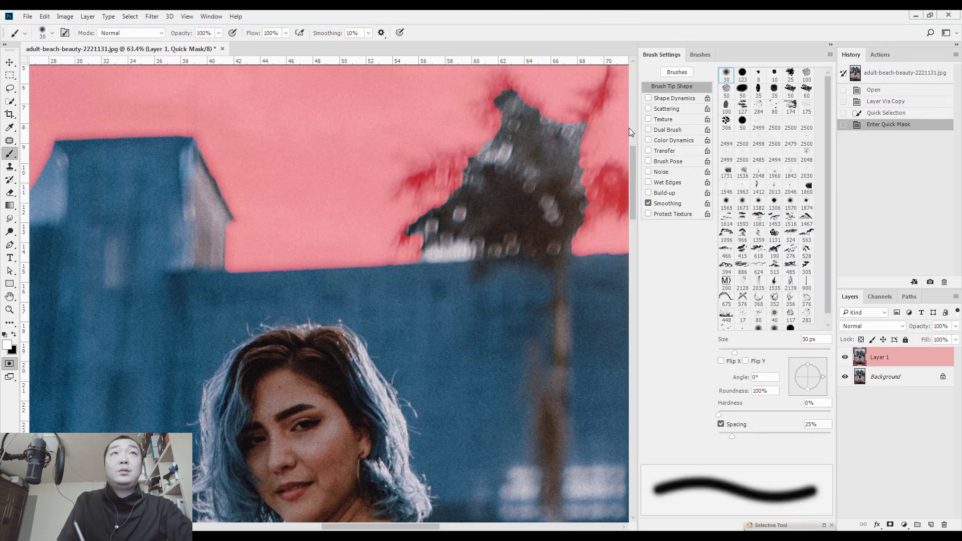
{"action": "key", "text": "F5"}
Paint the palm tree crown into the Quick Mask with black, using a 90 px soft brush
{"action": "mouse_move", "coordinate": [551, 93]}
{"action": "left_mouse_down"}
{"action": "mouse_move", "coordinate": [534, 100]}
{"action": "mouse_move", "coordinate": [569, 94]}
{"action": "left_mouse_up"}
{"action": "key", "text": "bracketright"}
{"action": "key", "text": "bracketright"}
{"action": "key", "text": "bracketright"}
{"action": "key", "text": "bracketright"}
{"action": "key", "text": "bracketright"}
{"action": "key", "text": "bracketright"}
{"action": "key", "text": "x"}
{"action": "mouse_move", "coordinate": [413, 97]}
{"action": "left_mouse_down"}
{"action": "mouse_move", "coordinate": [630, 96]}
{"action": "mouse_move", "coordinate": [410, 142]}
{"action": "mouse_move", "coordinate": [634, 138]}
{"action": "mouse_move", "coordinate": [377, 206]}
{"action": "mouse_move", "coordinate": [391, 234]}
{"action": "mouse_move", "coordinate": [571, 231]}
{"action": "left_mouse_up"}
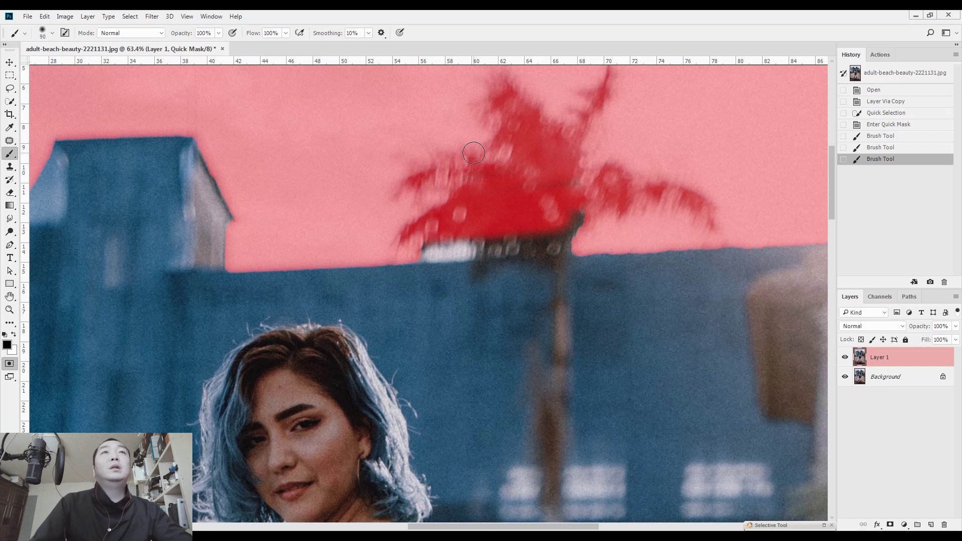
Extend the mask softly over the bright sun flare at the roofline's right end, using a 600 px brush
{"action": "left_click_drag", "start_coordinate": [660, 183], "coordinate": [462, 178]}
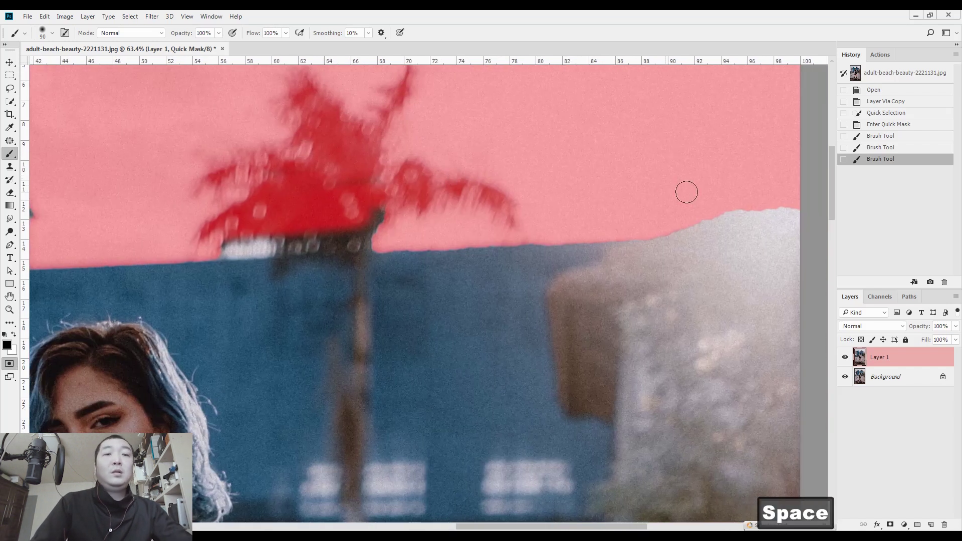
{"action": "left_click_drag", "start_coordinate": [685, 191], "coordinate": [494, 161]}
{"action": "key", "text": "bracketright"}
{"action": "key", "text": "bracketright"}
{"action": "key", "text": "bracketright"}
{"action": "key", "text": "bracketright"}
{"action": "key", "text": "bracketright"}
{"action": "key", "text": "bracketright"}
{"action": "key", "text": "bracketright"}
{"action": "key", "text": "bracketright"}
{"action": "key", "text": "bracketright"}
{"action": "key", "text": "bracketright"}
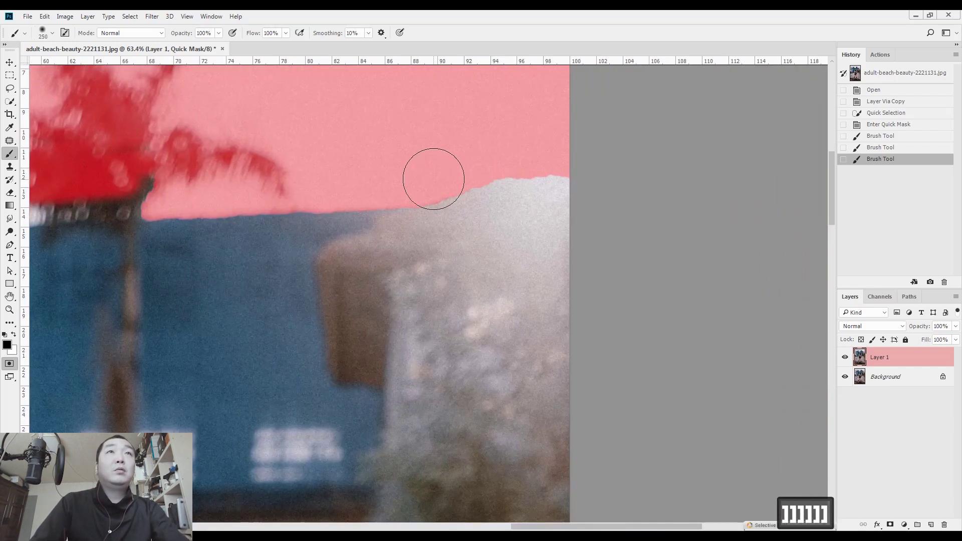
{"action": "mouse_move", "coordinate": [600, 183]}
{"action": "left_mouse_down"}
{"action": "mouse_move", "coordinate": [542, 149]}
{"action": "mouse_move", "coordinate": [444, 122]}
{"action": "mouse_move", "coordinate": [562, 145]}
{"action": "left_mouse_up"}
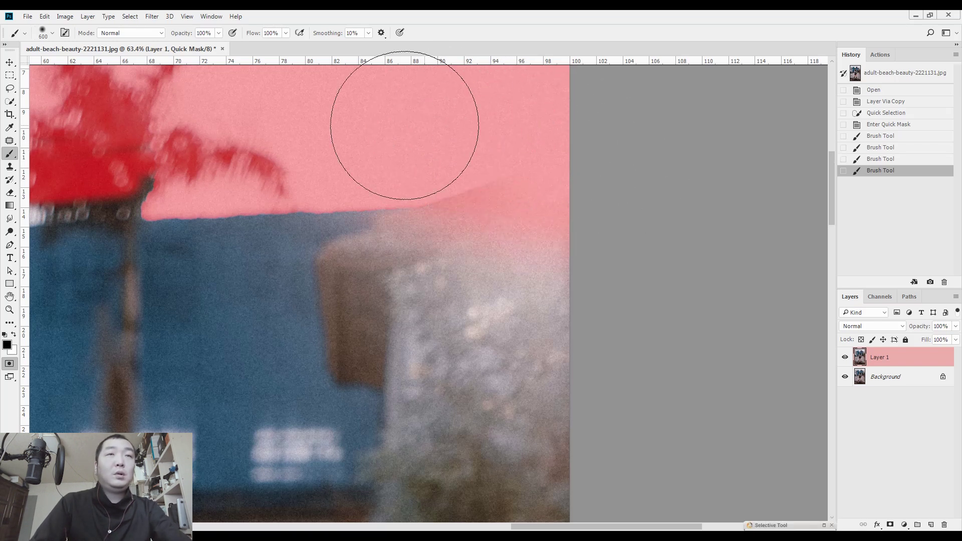
Soften the mask edge along the long blue building's roofline and the palm's base with straight 100 px brush strokes
{"action": "left_click_drag", "start_coordinate": [367, 128], "coordinate": [485, 128]}
{"action": "key", "text": "bracketleft"}
{"action": "key", "text": "bracketleft"}
{"action": "key", "text": "bracketleft"}
{"action": "key", "text": "bracketleft"}
{"action": "key", "text": "bracketleft"}
{"action": "key", "text": "bracketleft"}
{"action": "key", "text": "bracketleft"}
{"action": "key", "text": "bracketleft"}
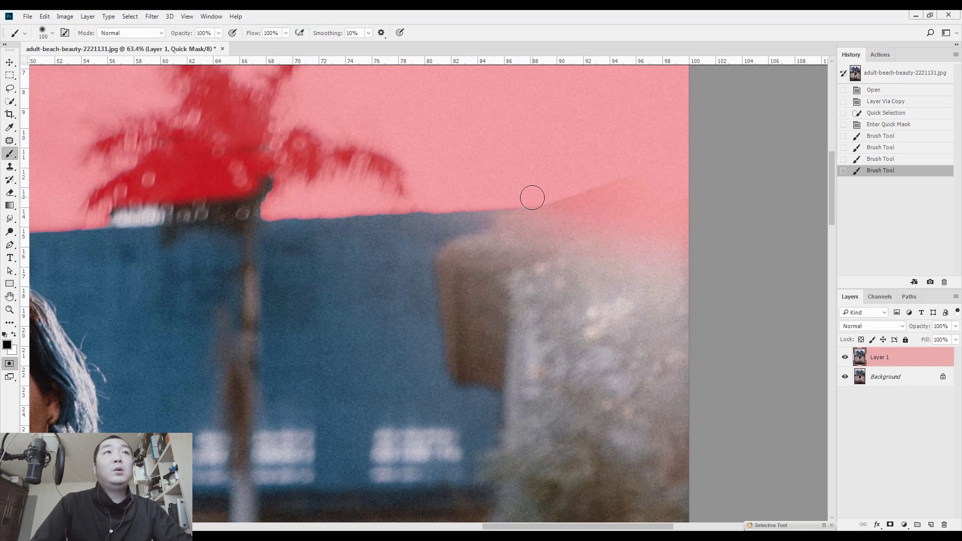
{"action": "left_click_drag", "start_coordinate": [531, 198], "coordinate": [532, 198]}
{"action": "left_click_drag", "start_coordinate": [240, 201], "coordinate": [653, 183]}
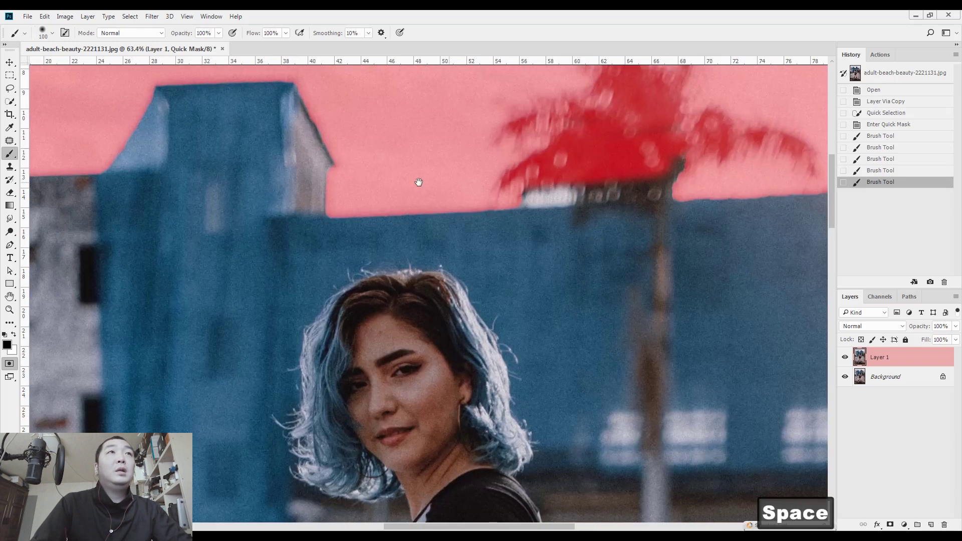
{"action": "left_click", "coordinate": [340, 208], "text": "shift"}
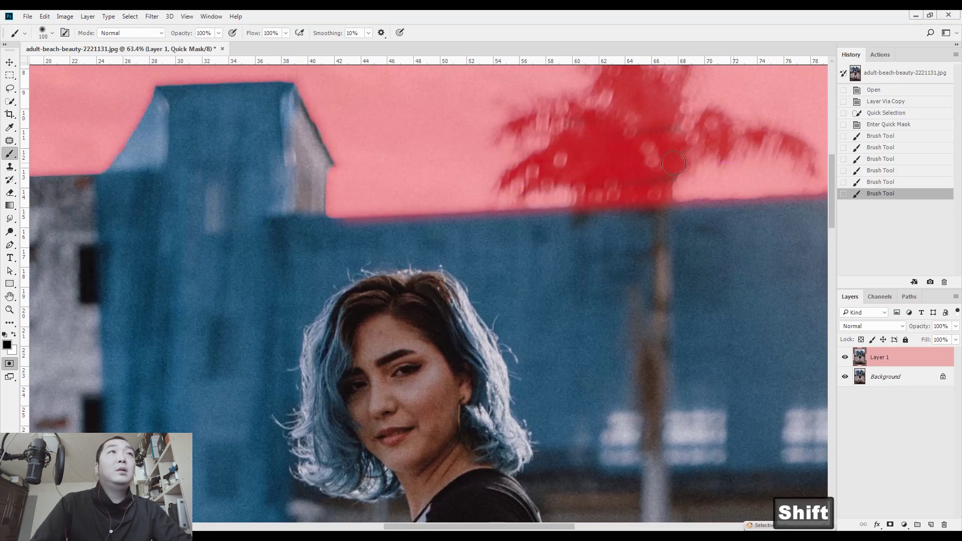
{"action": "left_click", "coordinate": [678, 178], "text": "shift"}
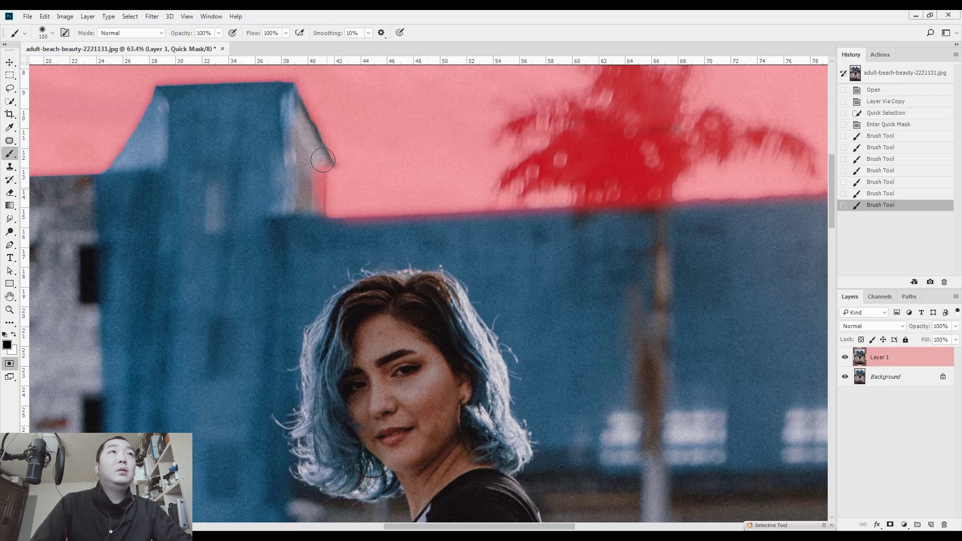
Paint the blue tower's narrow side wall and its top edge into the mask with the same brush
{"action": "mouse_move", "coordinate": [318, 179]}
{"action": "left_mouse_down"}
{"action": "mouse_move", "coordinate": [321, 198]}
{"action": "mouse_move", "coordinate": [338, 183]}
{"action": "left_mouse_up"}
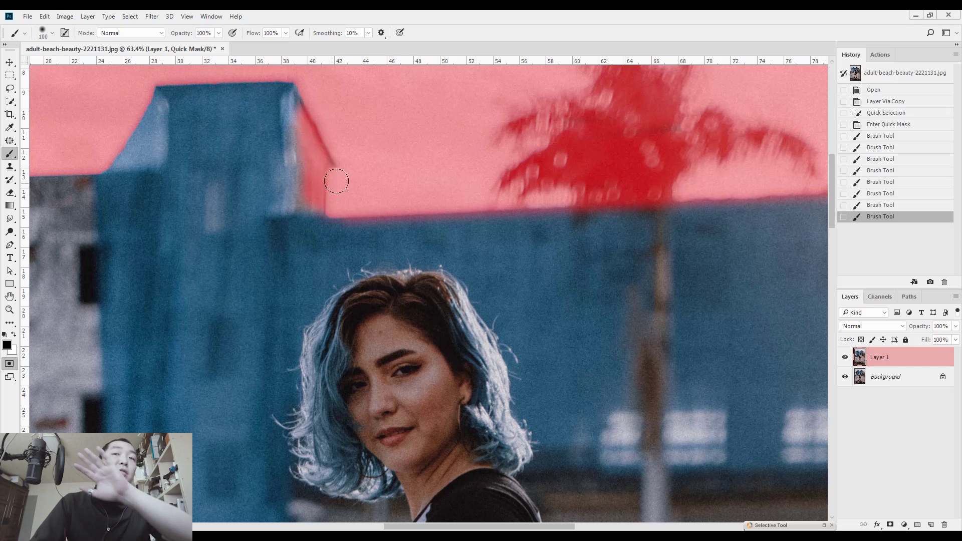
{"action": "scroll", "coordinate": [489, 183], "scroll_direction": "down", "scroll_amount": 2}
{"action": "left_click_drag", "start_coordinate": [386, 116], "coordinate": [503, 151]}
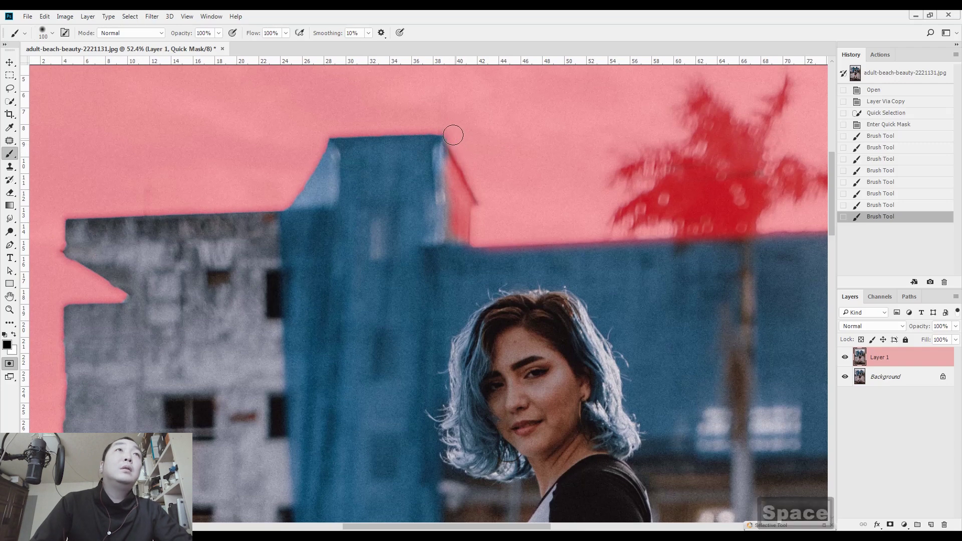
{"action": "left_click", "coordinate": [439, 126]}
{"action": "left_click", "coordinate": [333, 129], "text": "shift"}
{"action": "left_click", "coordinate": [324, 139], "text": "shift"}
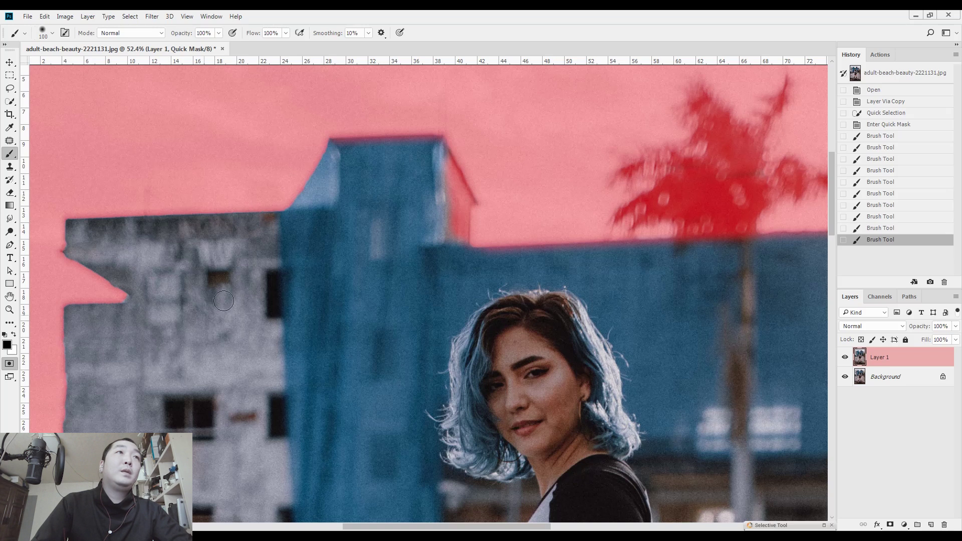
Turn the Quick Mask back into a selection and copy the selected sky to its own layer
{"action": "left_click_drag", "start_coordinate": [390, 278], "coordinate": [423, 215]}
{"action": "scroll", "coordinate": [423, 216], "scroll_direction": "down", "scroll_amount": 8}
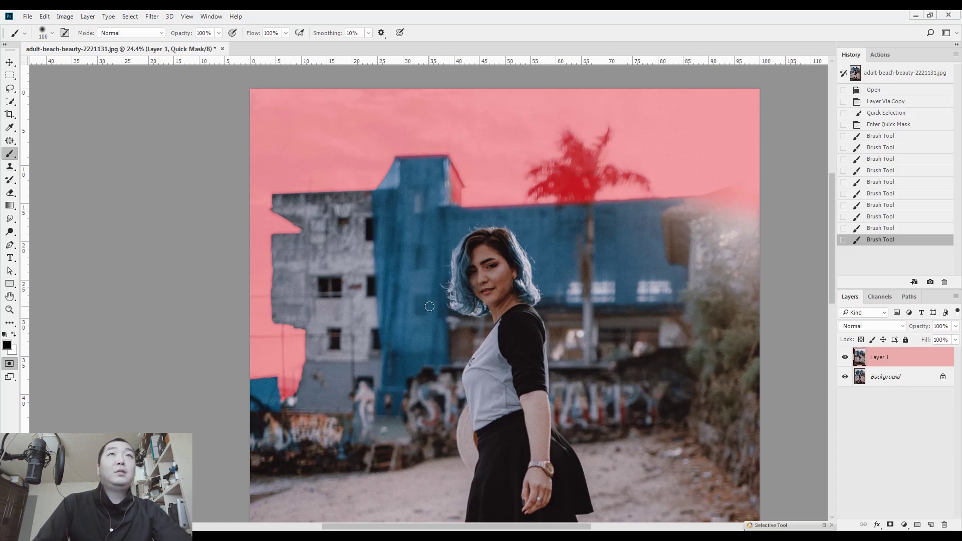
{"action": "key", "text": "q"}
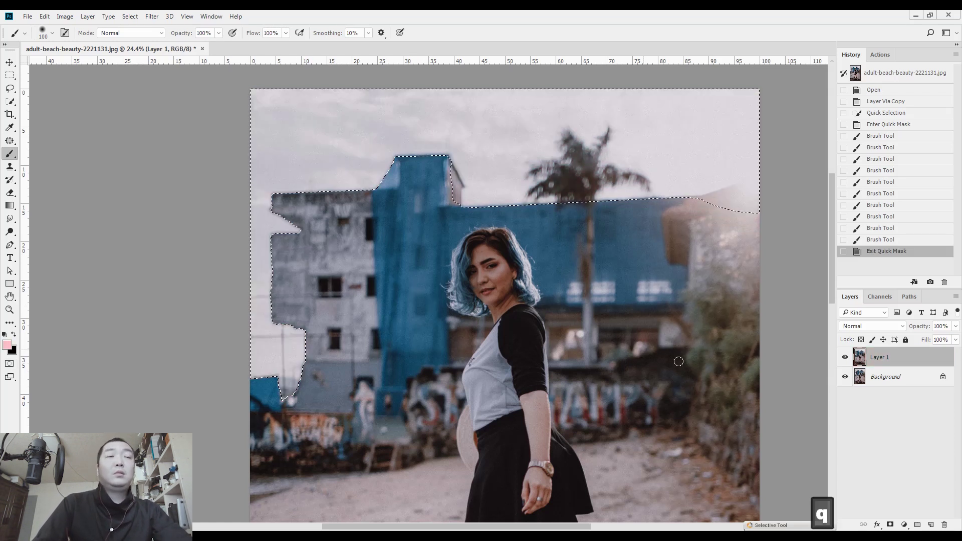
{"action": "key", "text": "ctrl+j"}
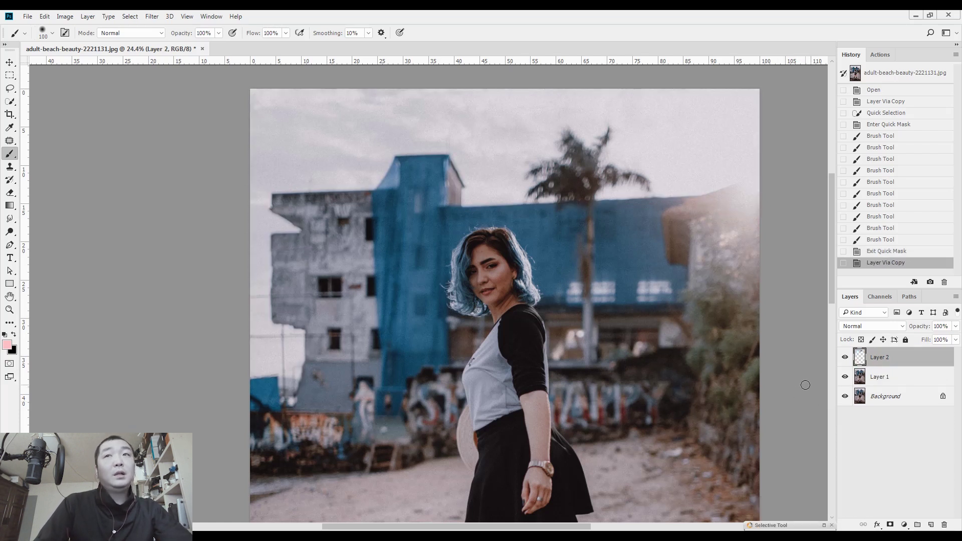
Warm the sky layer with the Camera Raw filter by setting Temperature to +70
{"action": "key", "text": "ctrl+shift+a"}
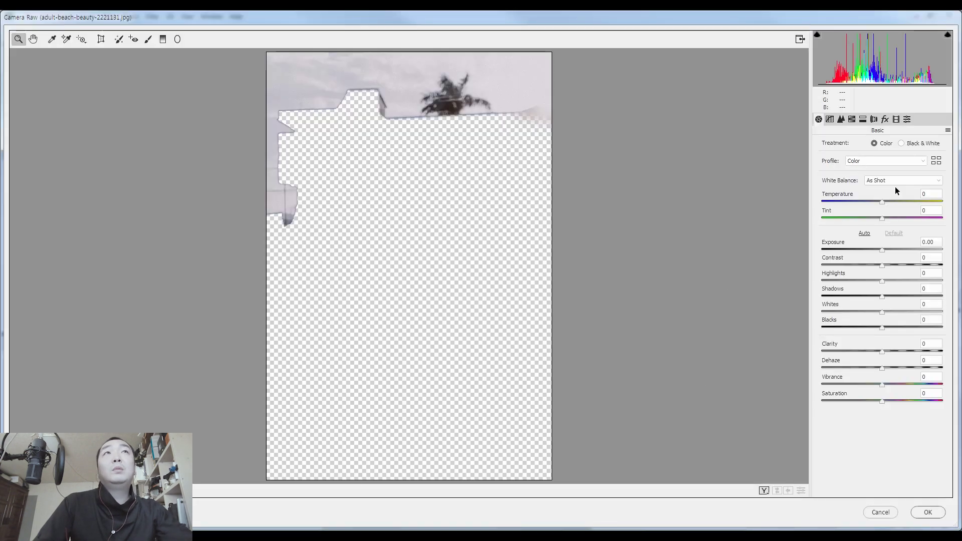
{"action": "left_click_drag", "start_coordinate": [915, 202], "coordinate": [924, 201]}
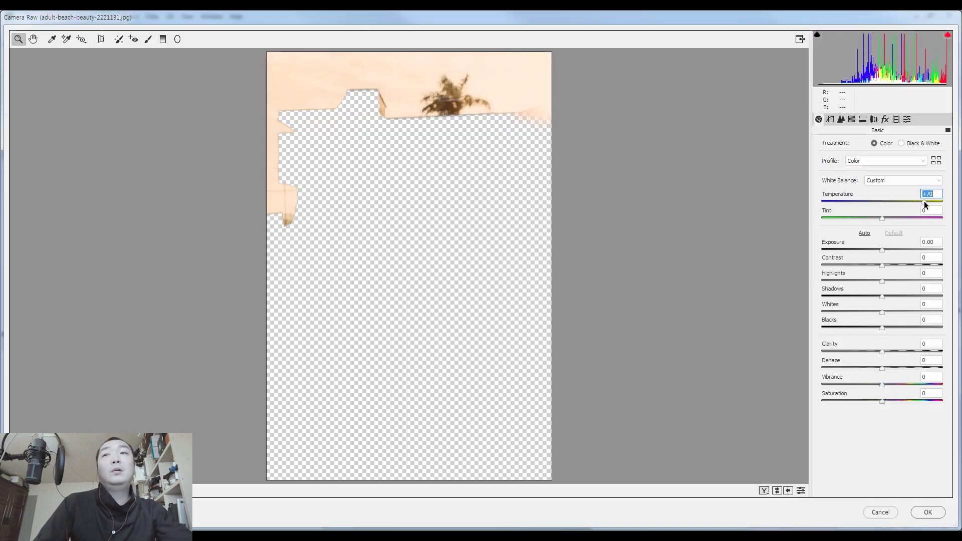
{"action": "left_click", "coordinate": [928, 512]}
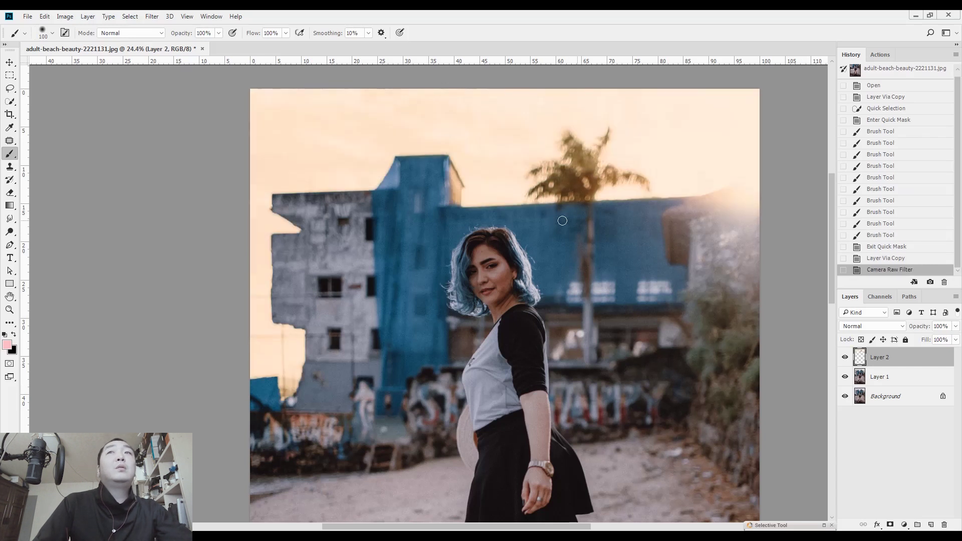
Examine the woman's blue hair and its edges against the building up close
{"action": "scroll", "coordinate": [431, 194], "scroll_direction": "down", "scroll_amount": 2}
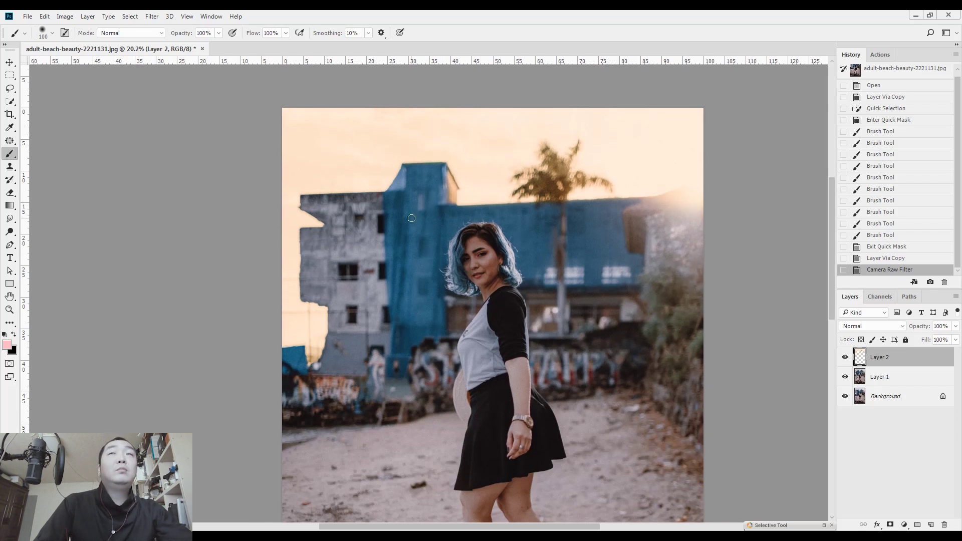
{"action": "scroll", "coordinate": [507, 268], "scroll_direction": "up", "scroll_amount": 9}
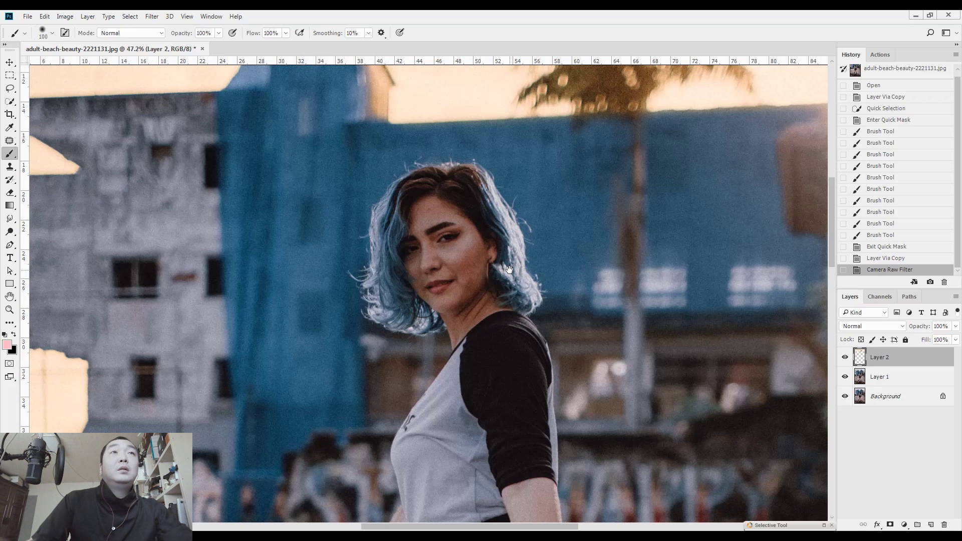
{"action": "key", "text": "space"}
{"action": "left_click_drag", "start_coordinate": [507, 268], "coordinate": [501, 216]}
{"action": "key", "text": "space"}
{"action": "left_click_drag", "start_coordinate": [518, 147], "coordinate": [505, 215]}
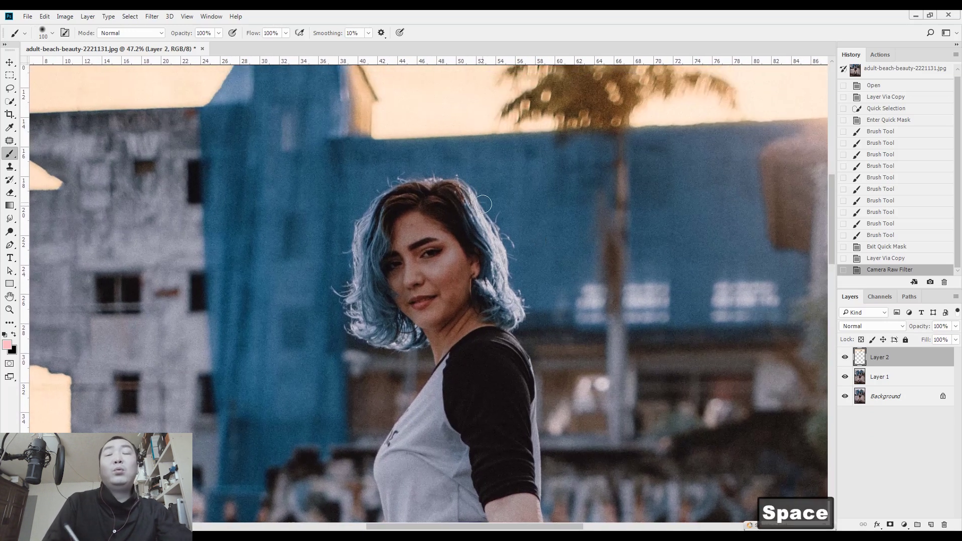
{"action": "scroll", "coordinate": [483, 204], "scroll_direction": "up", "scroll_amount": 4}
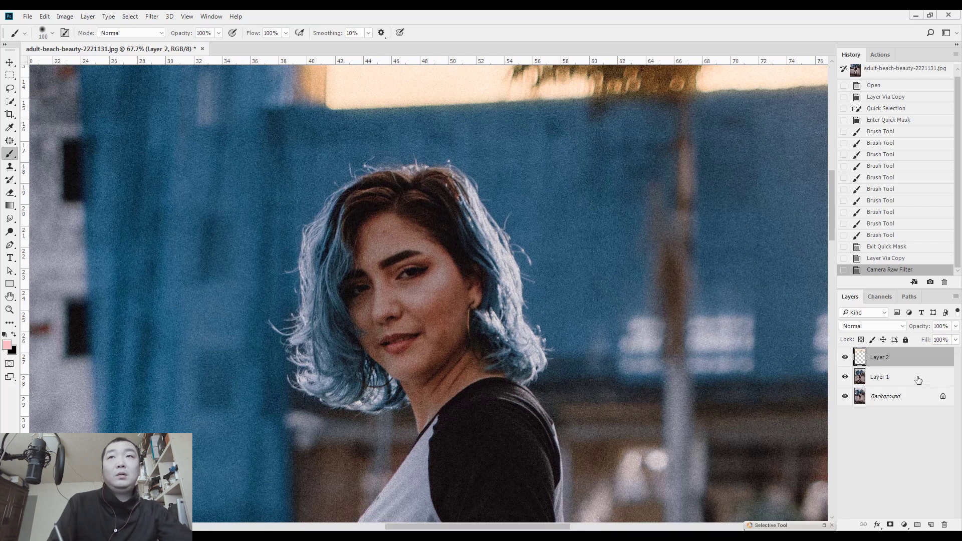
Enter Quick Mask on Layer 1 and paint over the outer edges of the woman's hair with a soft 125 px brush
{"action": "left_click", "coordinate": [886, 379]}
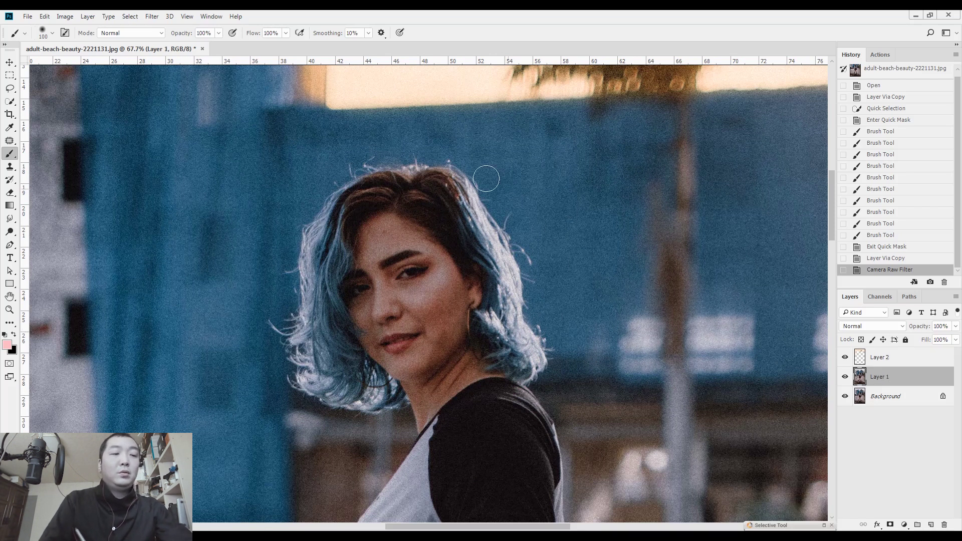
{"action": "key", "text": "q"}
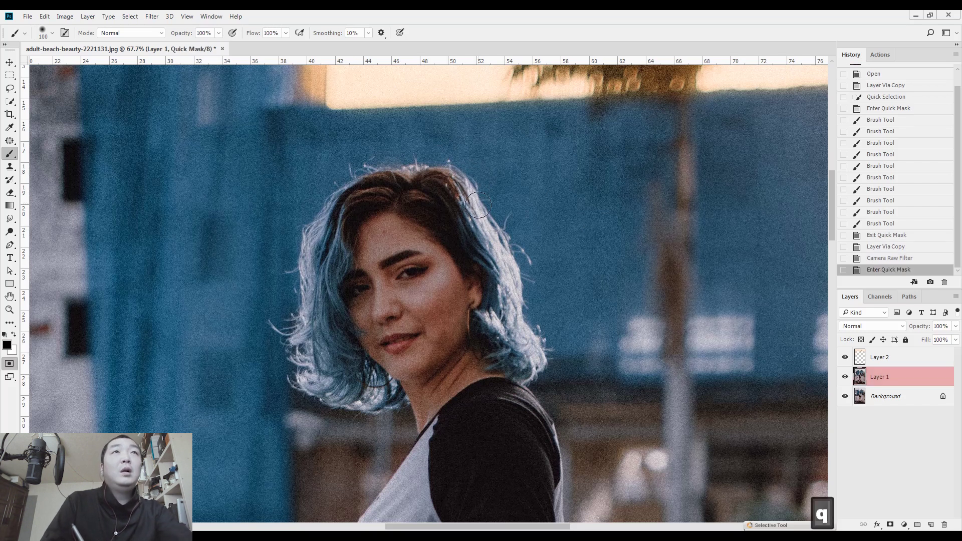
{"action": "key", "text": "bracketright"}
{"action": "mouse_move", "coordinate": [454, 166]}
{"action": "left_mouse_down"}
{"action": "mouse_move", "coordinate": [522, 282]}
{"action": "mouse_move", "coordinate": [518, 319]}
{"action": "mouse_move", "coordinate": [502, 321]}
{"action": "mouse_move", "coordinate": [520, 334]}
{"action": "left_mouse_up"}
{"action": "left_click_drag", "start_coordinate": [522, 335], "coordinate": [549, 369]}
{"action": "key", "text": "space"}
{"action": "mouse_move", "coordinate": [453, 328]}
{"action": "left_mouse_down"}
{"action": "mouse_move", "coordinate": [532, 276]}
{"action": "mouse_move", "coordinate": [537, 286]}
{"action": "mouse_move", "coordinate": [443, 357]}
{"action": "mouse_move", "coordinate": [364, 306]}
{"action": "mouse_move", "coordinate": [371, 220]}
{"action": "mouse_move", "coordinate": [394, 150]}
{"action": "mouse_move", "coordinate": [458, 111]}
{"action": "mouse_move", "coordinate": [521, 102]}
{"action": "left_mouse_up"}
Erase the mask that spills onto the building around the hair, enlarging the eraser to 175 px
{"action": "key", "text": "e"}
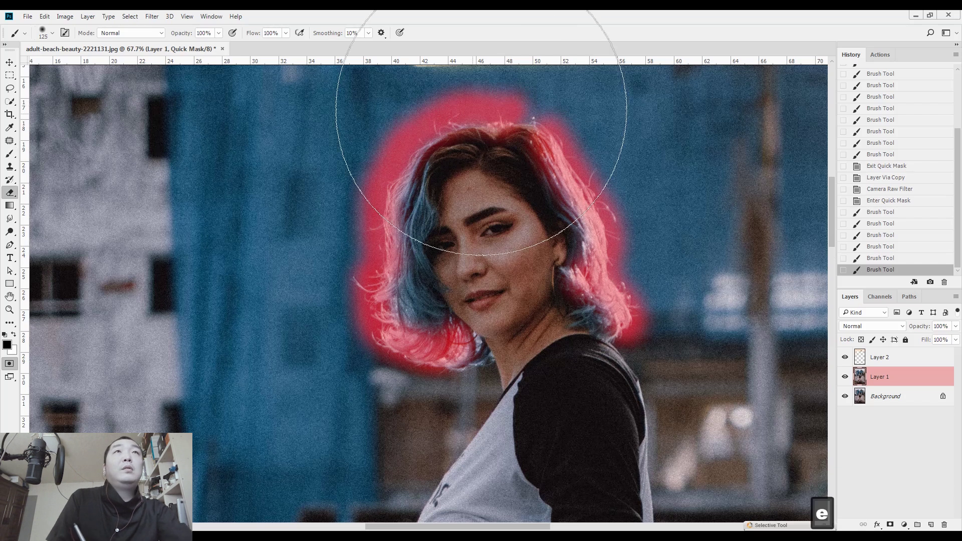
{"action": "key", "text": "bracketleft"}
{"action": "key", "text": "bracketleft"}
{"action": "key", "text": "bracketleft"}
{"action": "key", "text": "bracketleft"}
{"action": "key", "text": "bracketleft"}
{"action": "key", "text": "bracketleft"}
{"action": "key", "text": "bracketleft"}
{"action": "key", "text": "bracketleft"}
{"action": "key", "text": "bracketleft"}
{"action": "key", "text": "bracketleft"}
{"action": "key", "text": "bracketleft"}
{"action": "key", "text": "bracketleft"}
{"action": "key", "text": "bracketleft"}
{"action": "key", "text": "bracketleft"}
{"action": "key", "text": "bracketleft"}
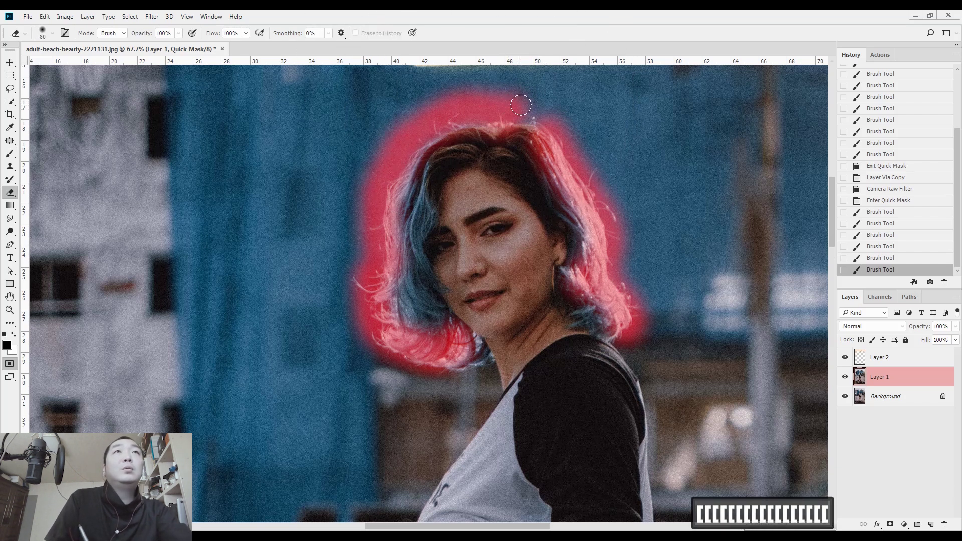
{"action": "key", "text": "bracketright"}
{"action": "key", "text": "bracketright"}
{"action": "key", "text": "bracketright"}
{"action": "left_click_drag", "start_coordinate": [452, 110], "coordinate": [503, 91]}
{"action": "key", "text": "bracketright"}
{"action": "left_click_drag", "start_coordinate": [410, 122], "coordinate": [426, 113]}
{"action": "left_click_drag", "start_coordinate": [385, 150], "coordinate": [417, 120]}
{"action": "mouse_move", "coordinate": [383, 155]}
{"action": "left_mouse_down"}
{"action": "mouse_move", "coordinate": [365, 177]}
{"action": "mouse_move", "coordinate": [342, 320]}
{"action": "left_mouse_up"}
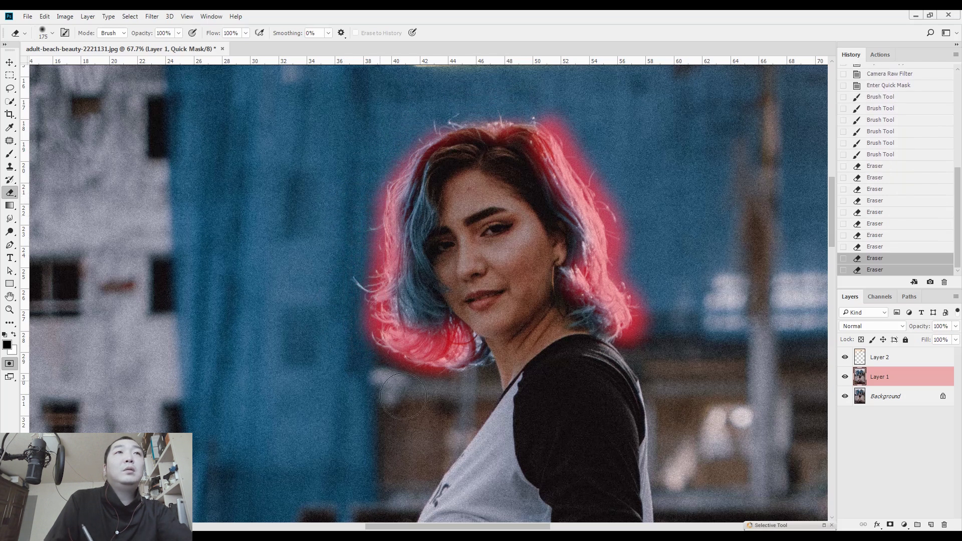
{"action": "left_click_drag", "start_coordinate": [400, 387], "coordinate": [364, 263]}
{"action": "mouse_move", "coordinate": [569, 113]}
{"action": "left_mouse_down"}
{"action": "mouse_move", "coordinate": [629, 214]}
{"action": "mouse_move", "coordinate": [632, 256]}
{"action": "left_mouse_up"}
{"action": "mouse_move", "coordinate": [659, 309]}
{"action": "left_mouse_down"}
{"action": "mouse_move", "coordinate": [655, 344]}
{"action": "mouse_move", "coordinate": [612, 172]}
{"action": "mouse_move", "coordinate": [591, 201]}
{"action": "mouse_move", "coordinate": [599, 218]}
{"action": "left_mouse_up"}
Paint the woman's back edge along the shoulder, sleeve and arm into the mask and erase the overspill beside it
{"action": "key", "text": "b"}
{"action": "mouse_move", "coordinate": [600, 264]}
{"action": "left_mouse_down"}
{"action": "mouse_move", "coordinate": [596, 224]}
{"action": "mouse_move", "coordinate": [605, 451]}
{"action": "left_mouse_up"}
{"action": "left_click_drag", "start_coordinate": [606, 321], "coordinate": [604, 245]}
{"action": "key", "text": "e"}
{"action": "left_click", "coordinate": [556, 343]}
{"action": "left_click", "coordinate": [560, 376]}
{"action": "mouse_move", "coordinate": [623, 381]}
{"action": "left_mouse_down"}
{"action": "mouse_move", "coordinate": [623, 110]}
{"action": "mouse_move", "coordinate": [621, 258]}
{"action": "left_mouse_up"}
{"action": "left_click_drag", "start_coordinate": [605, 172], "coordinate": [555, 79]}
{"action": "left_click_drag", "start_coordinate": [515, 127], "coordinate": [538, 145]}
{"action": "left_click_drag", "start_coordinate": [516, 226], "coordinate": [521, 157]}
Check the mask as a selection on the whole figure and return to Quick Mask
{"action": "key", "text": "ctrl+0"}
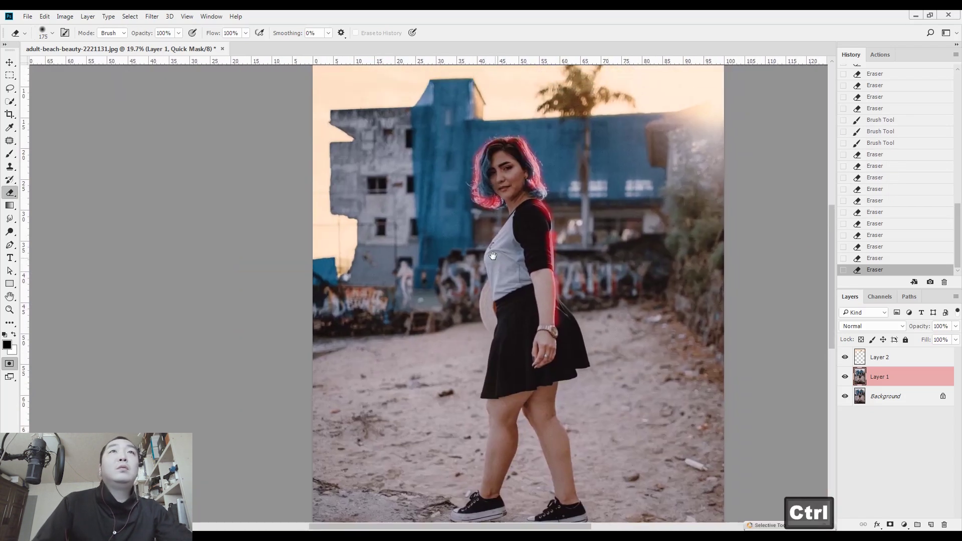
{"action": "key", "text": "q"}
{"action": "left_click_drag", "start_coordinate": [508, 230], "coordinate": [525, 228]}
{"action": "key", "text": "q"}
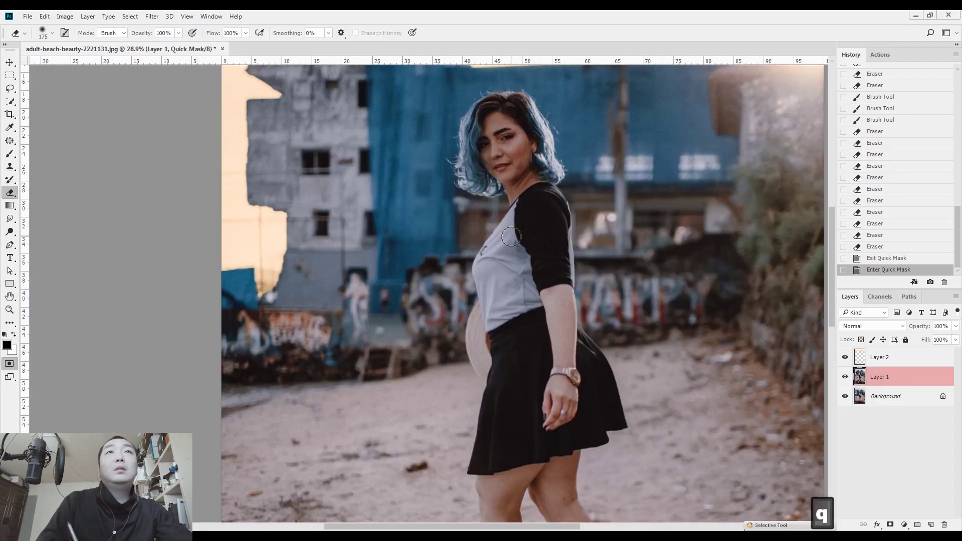
Paint the lower curls above the far shoulder into the mask with a 70 px brush at full opacity
{"action": "mouse_move", "coordinate": [581, 160]}
{"action": "left_mouse_down"}
{"action": "mouse_move", "coordinate": [636, 148]}
{"action": "mouse_move", "coordinate": [498, 135]}
{"action": "left_mouse_up"}
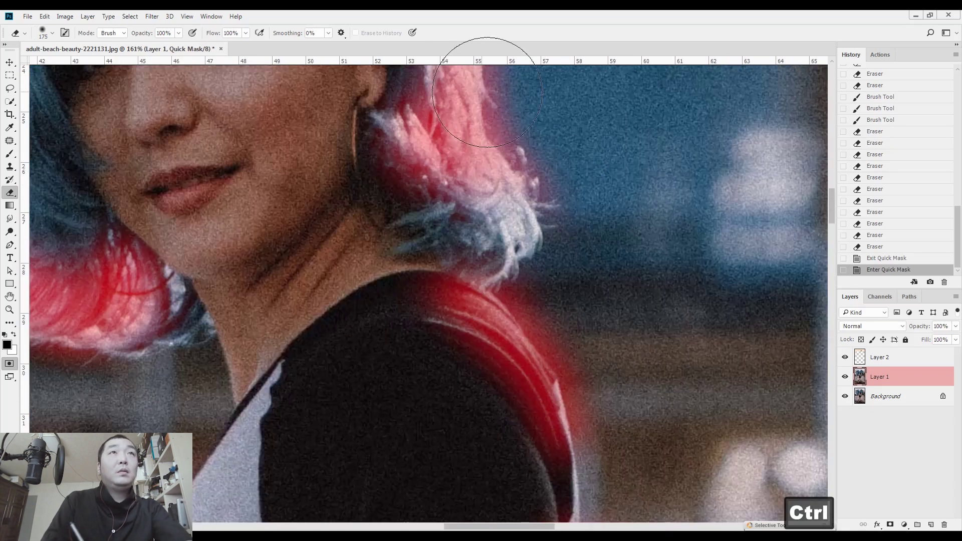
{"action": "key", "text": "b"}
{"action": "key", "text": "0"}
{"action": "key", "text": "bracketleft"}
{"action": "key", "text": "bracketleft"}
{"action": "key", "text": "bracketleft"}
{"action": "key", "text": "bracketleft"}
{"action": "mouse_move", "coordinate": [414, 138]}
{"action": "left_mouse_down"}
{"action": "mouse_move", "coordinate": [467, 167]}
{"action": "mouse_move", "coordinate": [506, 268]}
{"action": "mouse_move", "coordinate": [517, 226]}
{"action": "left_mouse_up"}
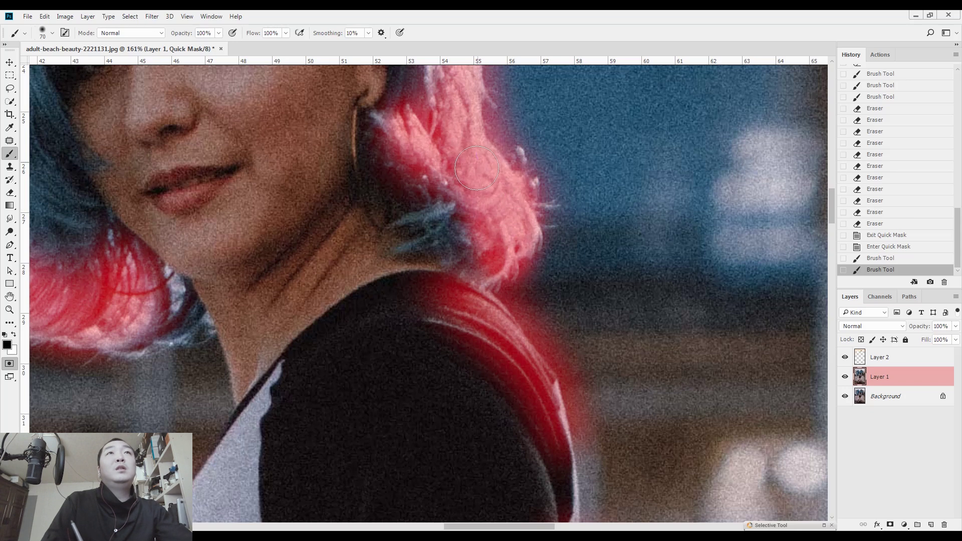
{"action": "left_click_drag", "start_coordinate": [477, 169], "coordinate": [478, 153]}
{"action": "key", "text": "space"}
{"action": "left_click_drag", "start_coordinate": [479, 146], "coordinate": [487, 236]}
Trim the mask around the outside of the hair with the 175 px eraser so only the hair edges stay covered
{"action": "key", "text": "e"}
{"action": "mouse_move", "coordinate": [552, 168]}
{"action": "left_mouse_down"}
{"action": "mouse_move", "coordinate": [561, 210]}
{"action": "mouse_move", "coordinate": [608, 288]}
{"action": "left_mouse_up"}
{"action": "key", "text": "space"}
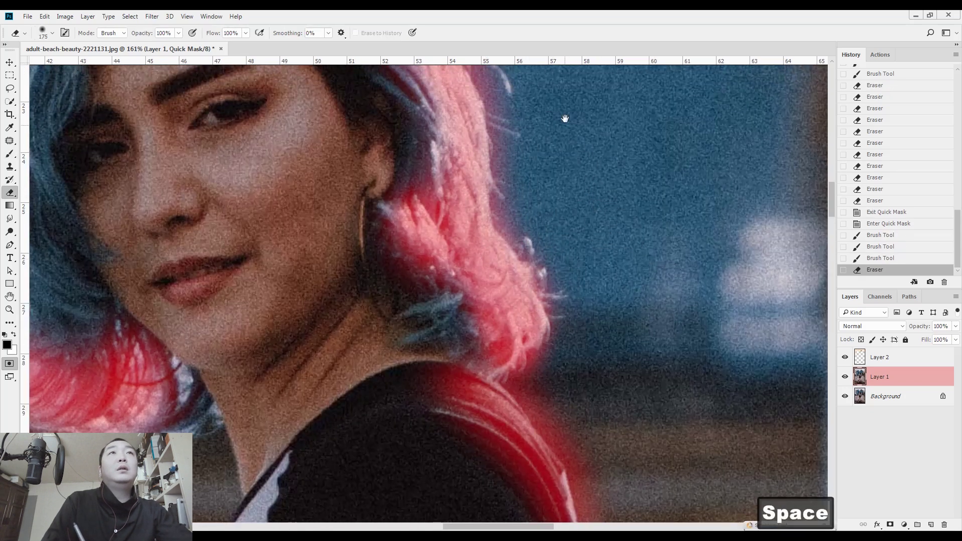
{"action": "left_click_drag", "start_coordinate": [565, 118], "coordinate": [558, 204]}
{"action": "mouse_move", "coordinate": [494, 128]}
{"action": "left_mouse_down"}
{"action": "mouse_move", "coordinate": [509, 150]}
{"action": "mouse_move", "coordinate": [420, 152]}
{"action": "left_mouse_up"}
{"action": "mouse_move", "coordinate": [365, 121]}
{"action": "left_mouse_down"}
{"action": "mouse_move", "coordinate": [414, 102]}
{"action": "mouse_move", "coordinate": [328, 140]}
{"action": "left_mouse_up"}
{"action": "mouse_move", "coordinate": [319, 152]}
{"action": "left_mouse_down"}
{"action": "mouse_move", "coordinate": [280, 255]}
{"action": "mouse_move", "coordinate": [262, 384]}
{"action": "mouse_move", "coordinate": [275, 407]}
{"action": "left_mouse_up"}
{"action": "left_click_drag", "start_coordinate": [248, 337], "coordinate": [258, 261]}
Turn the finished Quick Mask of the hair and arm edges back into a selection
{"action": "key", "text": "ctrl+space"}
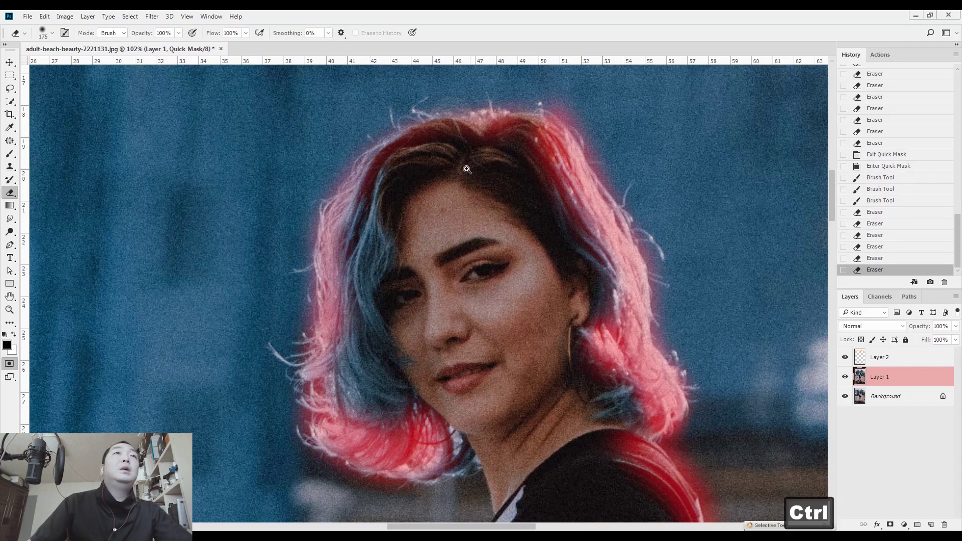
{"action": "key", "text": "ctrl+0"}
{"action": "key", "text": "q"}
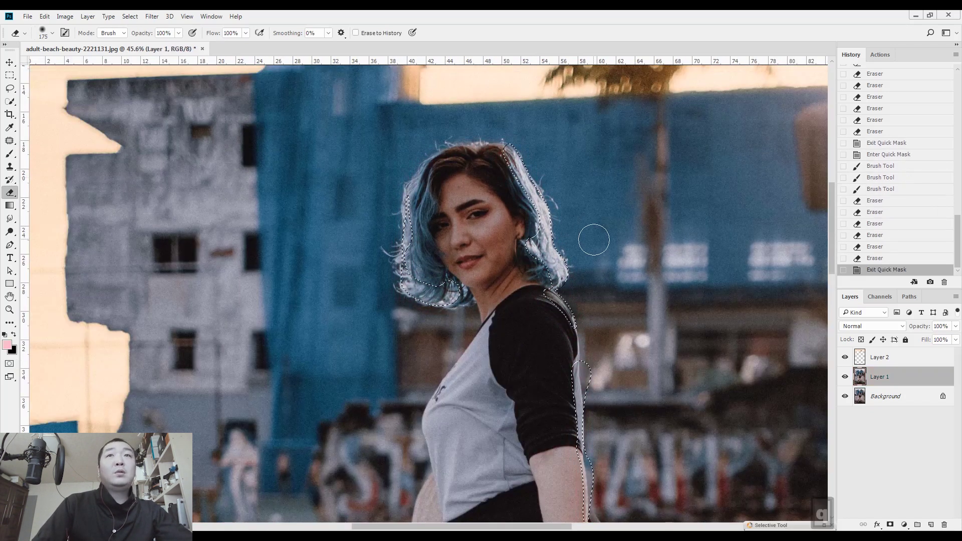
Try warming the selected edges directly on Layer 1 with the Camera Raw filter at Temperature +43, and deselect
{"action": "key", "text": "ctrl+shift+a"}
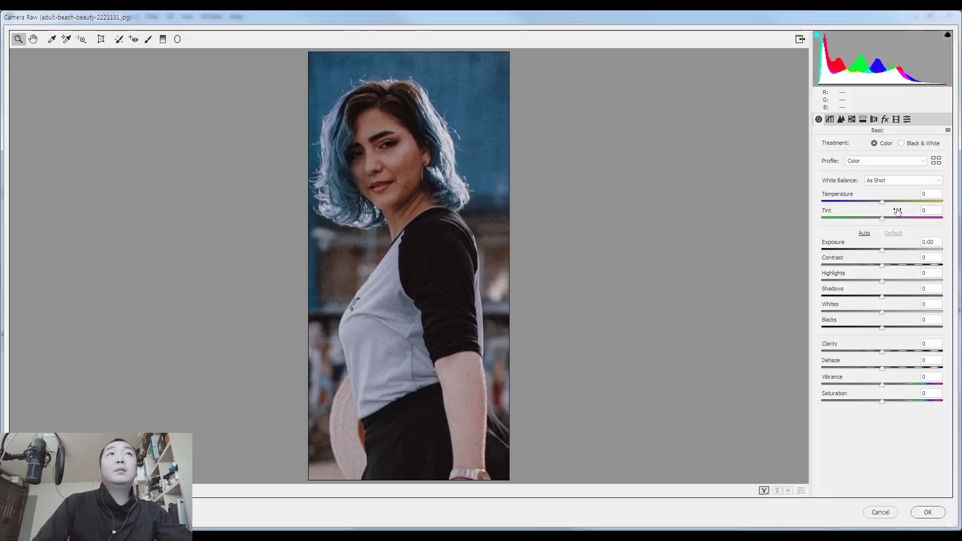
{"action": "left_click", "coordinate": [901, 200]}
{"action": "left_click_drag", "start_coordinate": [901, 200], "coordinate": [908, 200]}
{"action": "left_click", "coordinate": [922, 507]}
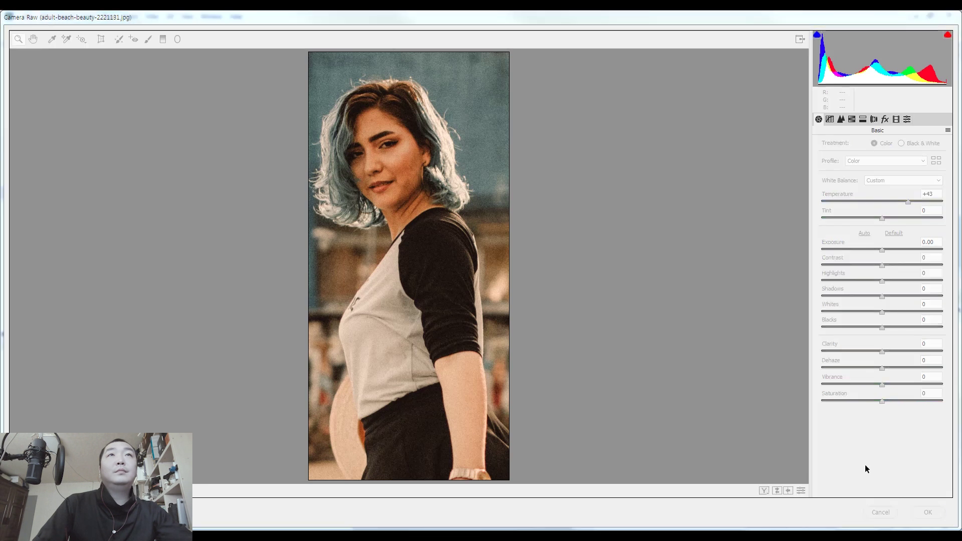
{"action": "scroll", "coordinate": [628, 335], "scroll_direction": "up", "scroll_amount": 2}
{"action": "key", "text": "ctrl+d"}
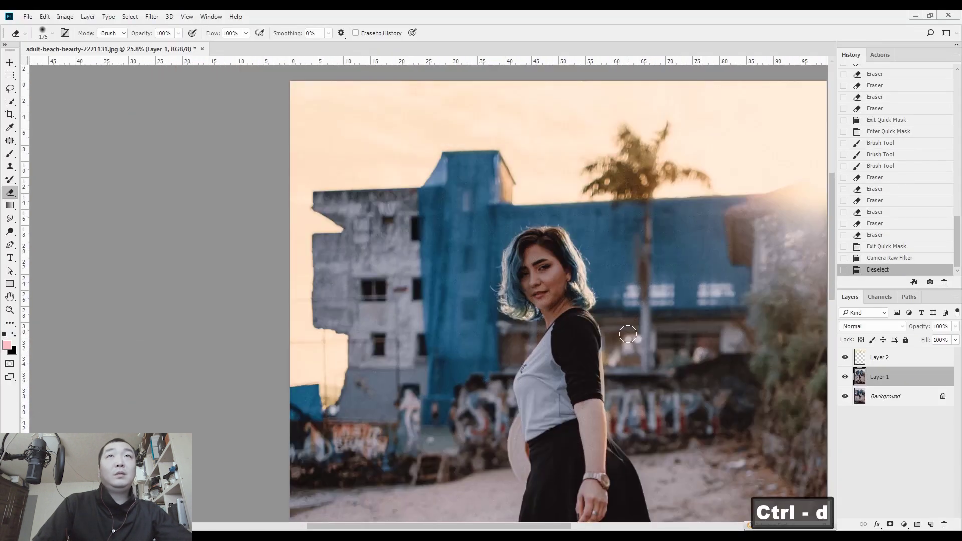
Inspect the warmed edge beside the arm and revert the history to the state just after leaving Quick Mask
{"action": "left_click_drag", "start_coordinate": [733, 271], "coordinate": [600, 190]}
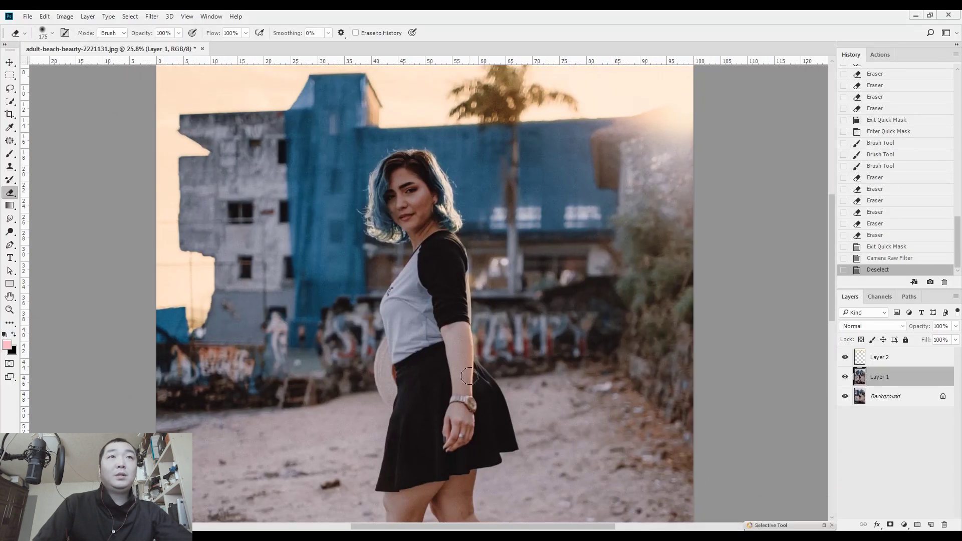
{"action": "scroll", "coordinate": [497, 333], "scroll_direction": "up", "scroll_amount": 3}
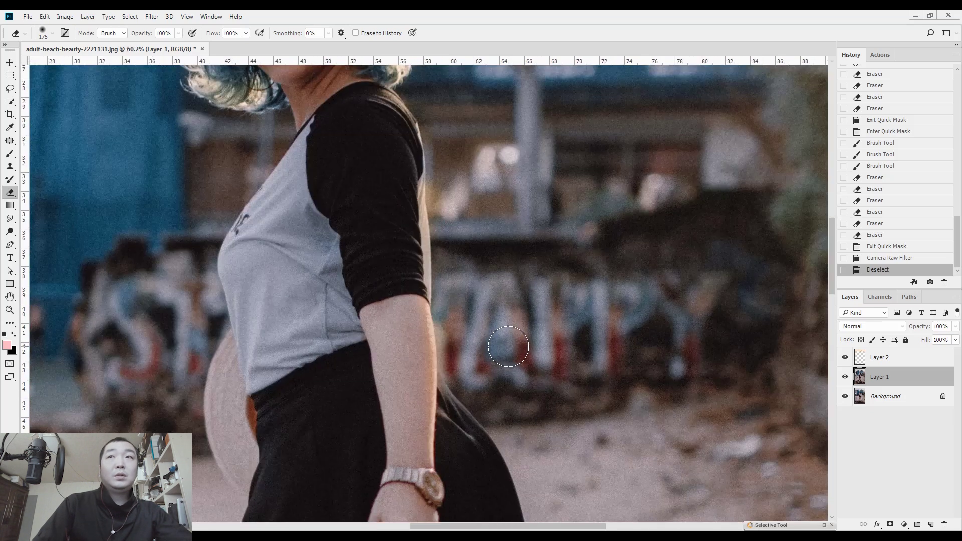
{"action": "scroll", "coordinate": [508, 346], "scroll_direction": "up", "scroll_amount": 1}
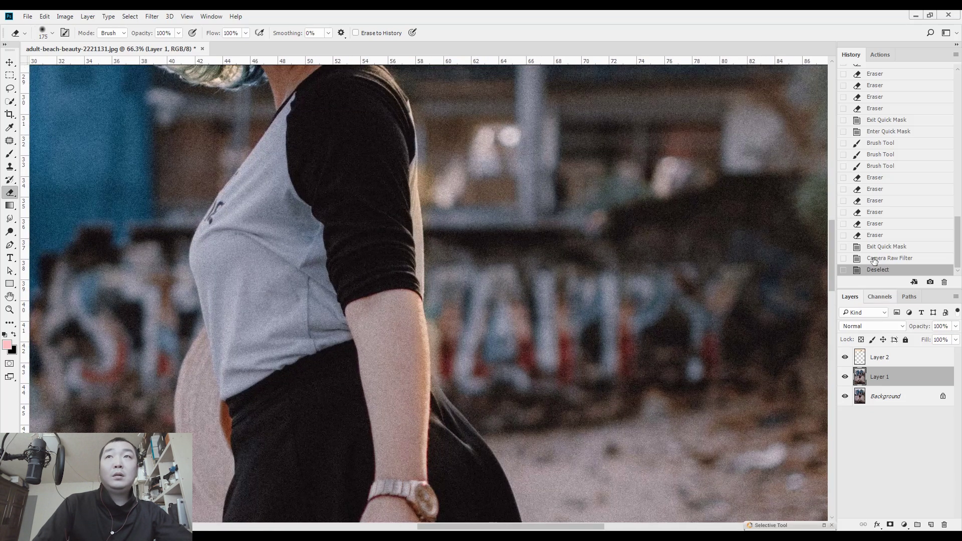
{"action": "left_click", "coordinate": [885, 247]}
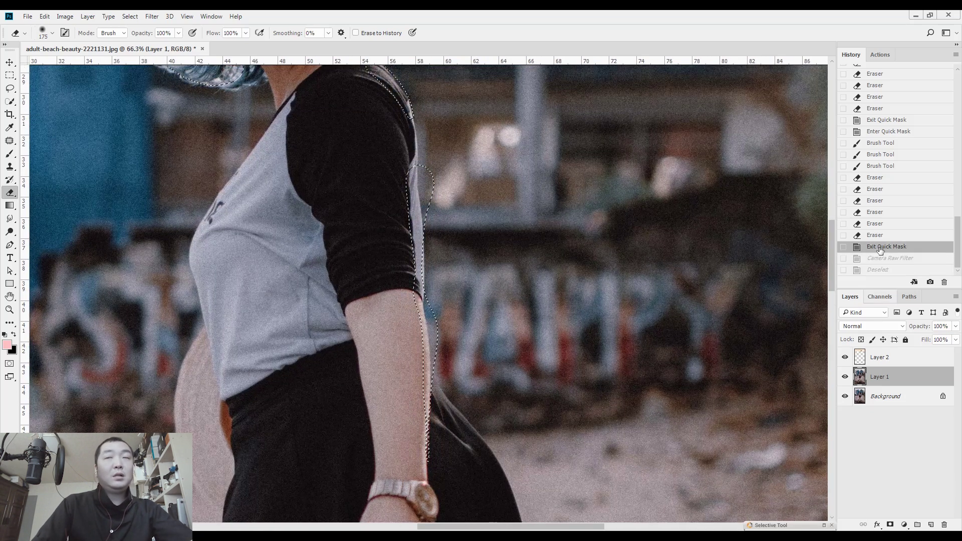
Copy the selected hair and arm edges to their own layer and warm it by raising Temperature in the Camera Raw filter
{"action": "key", "text": "ctrl+j"}
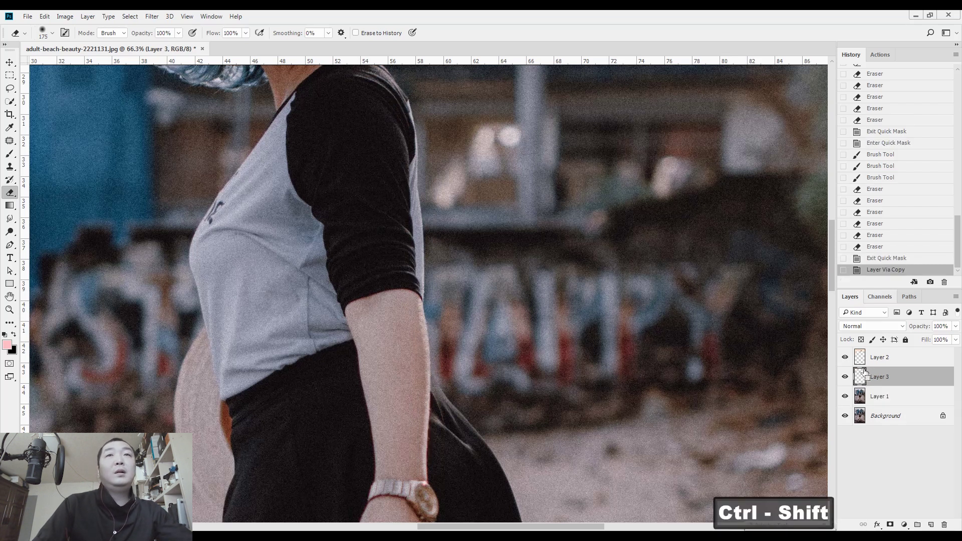
{"action": "key", "text": "ctrl+shift+a"}
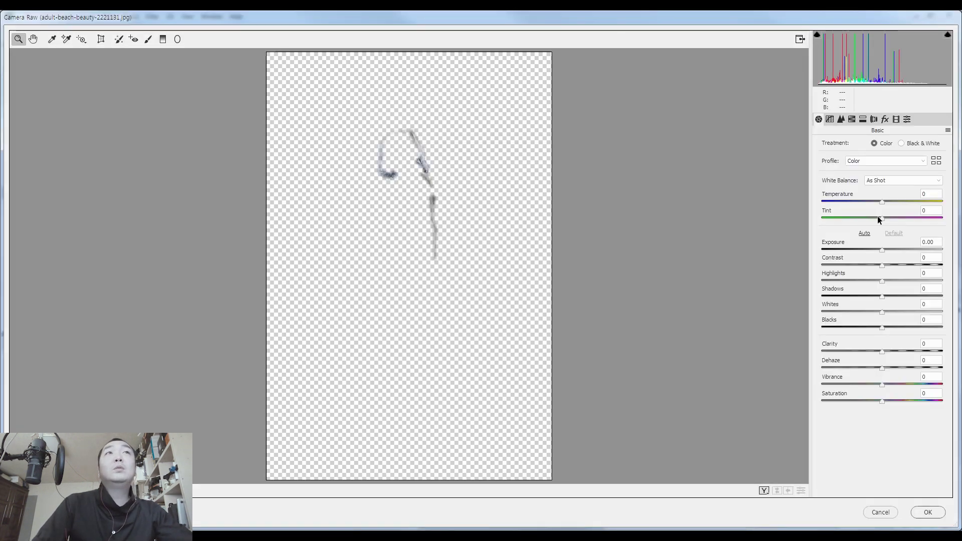
{"action": "left_click_drag", "start_coordinate": [908, 200], "coordinate": [913, 200]}
{"action": "left_click", "coordinate": [929, 512]}
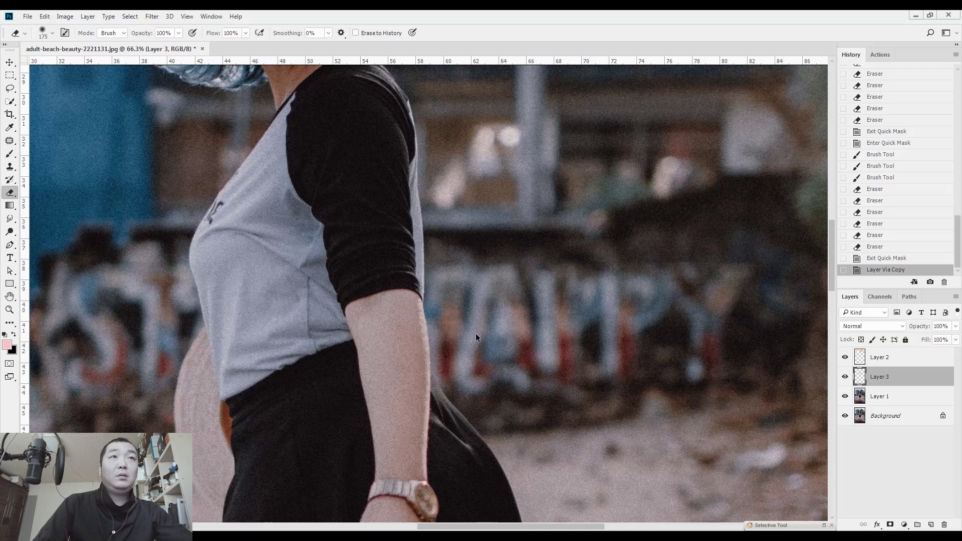
Erase the warm overspill on the edge layer beside the arm, sleeve and shoulder with a 70 px eraser
{"action": "scroll", "coordinate": [478, 341], "scroll_direction": "up", "scroll_amount": 2}
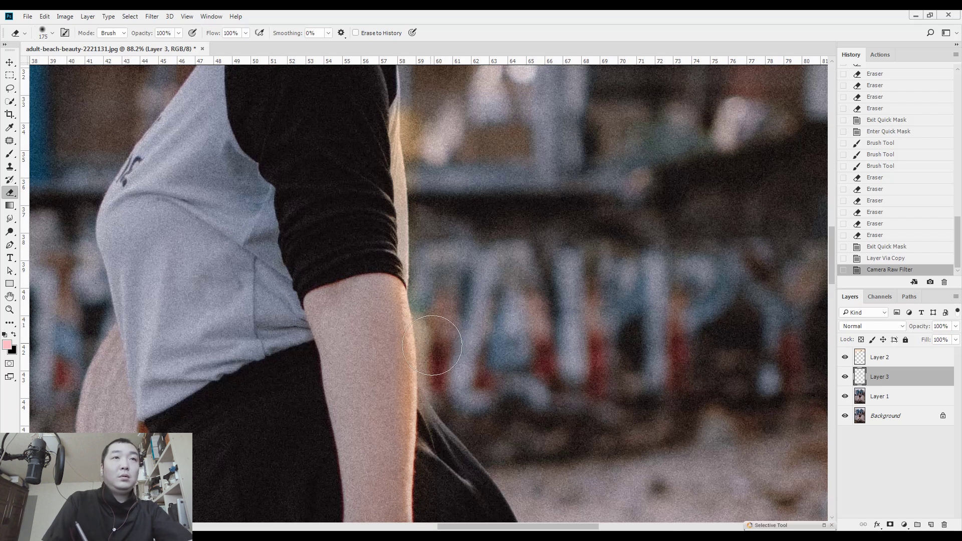
{"action": "key", "text": "l"}
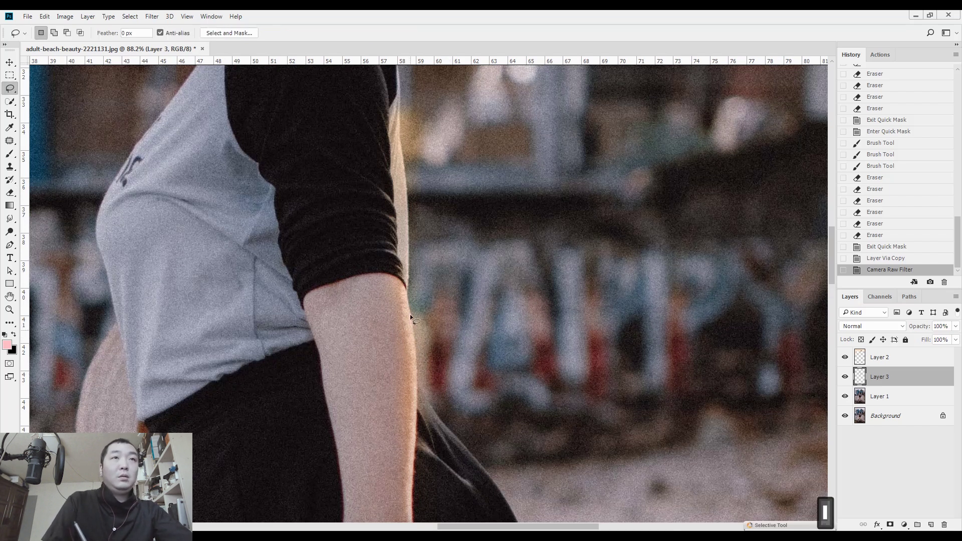
{"action": "key", "text": "e"}
{"action": "key", "text": "bracketleft"}
{"action": "key", "text": "bracketleft"}
{"action": "key", "text": "bracketleft"}
{"action": "key", "text": "bracketleft"}
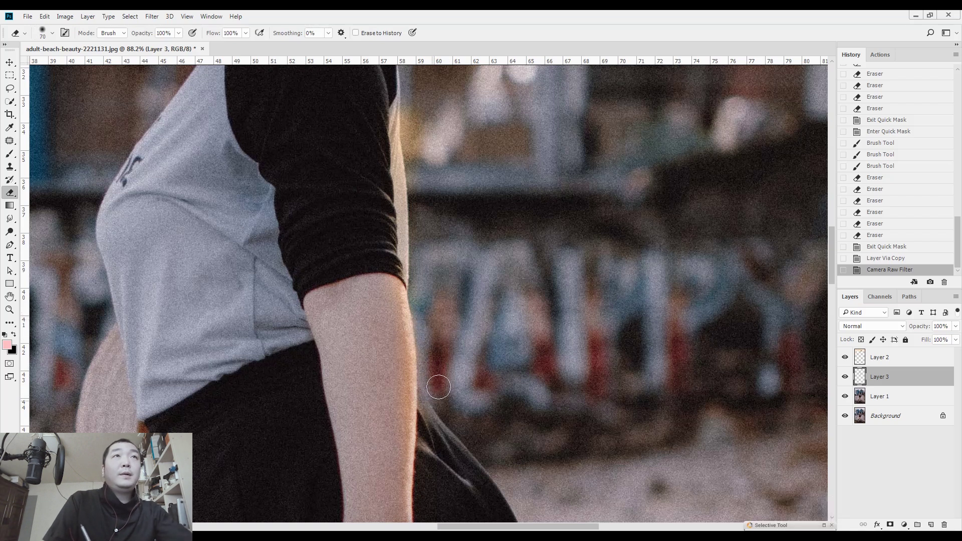
{"action": "left_click_drag", "start_coordinate": [422, 174], "coordinate": [419, 123]}
{"action": "key", "text": "space"}
{"action": "mouse_move", "coordinate": [421, 140]}
{"action": "left_mouse_down"}
{"action": "mouse_move", "coordinate": [434, 269]}
{"action": "mouse_move", "coordinate": [426, 210]}
{"action": "left_mouse_up"}
{"action": "key", "text": "space"}
{"action": "left_click_drag", "start_coordinate": [430, 178], "coordinate": [446, 300]}
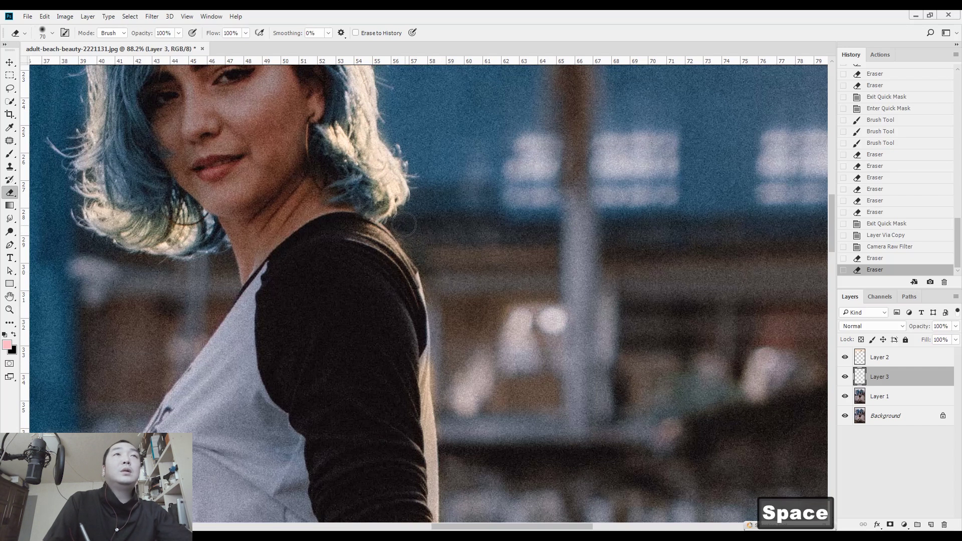
{"action": "left_click_drag", "start_coordinate": [416, 232], "coordinate": [424, 243]}
{"action": "key", "text": "space"}
{"action": "mouse_move", "coordinate": [440, 224]}
{"action": "left_mouse_down"}
{"action": "mouse_move", "coordinate": [465, 245]}
{"action": "mouse_move", "coordinate": [426, 236]}
{"action": "left_mouse_up"}
Quick-mask the graffiti wall behind the woman's arm on Layer 1 with a 600 px brush and turn it into a selection
{"action": "key", "text": "ctrl+space"}
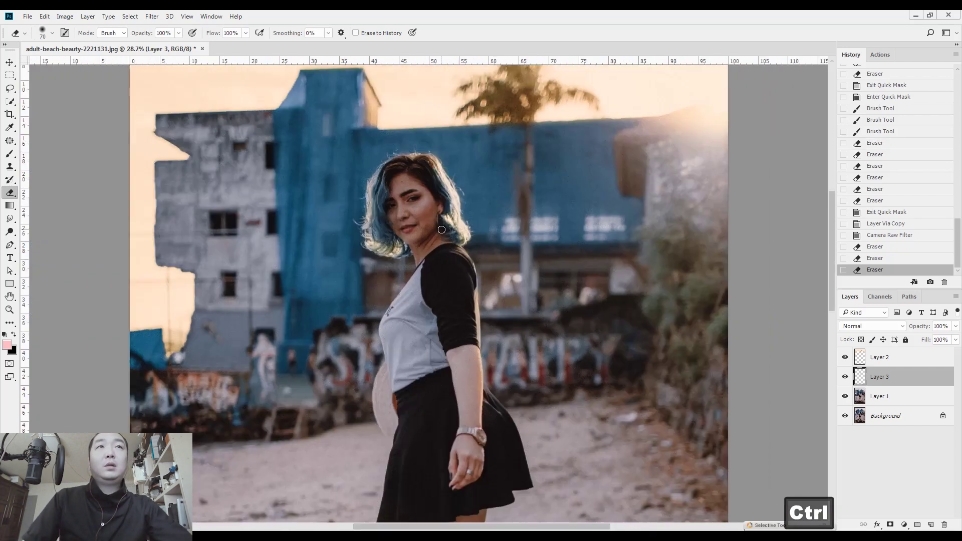
{"action": "key", "text": "l"}
{"action": "scroll", "coordinate": [442, 228], "scroll_direction": "down", "scroll_amount": 1}
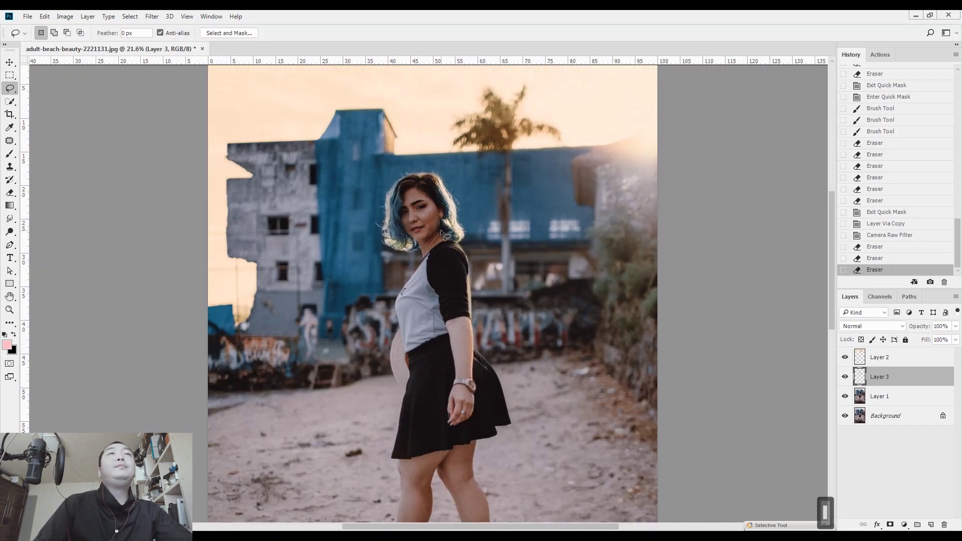
{"action": "scroll", "coordinate": [441, 230], "scroll_direction": "down", "scroll_amount": 1}
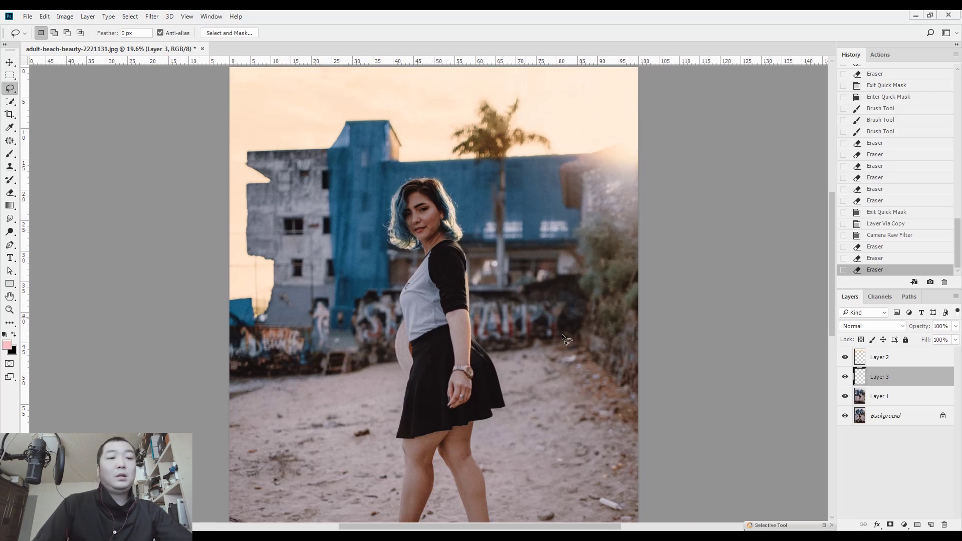
{"action": "left_click", "coordinate": [901, 397]}
{"action": "key", "text": "q"}
{"action": "key", "text": "b"}
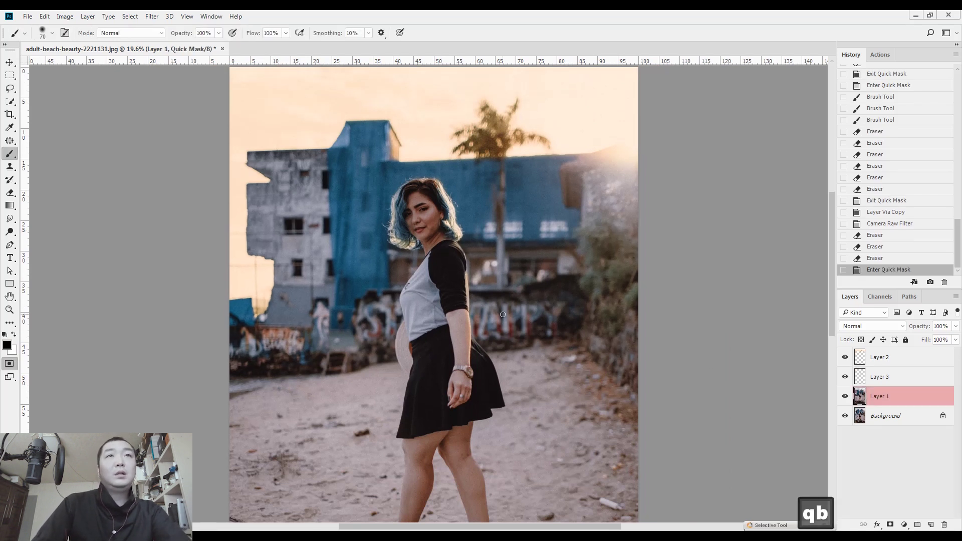
{"action": "key", "text": "bracketright"}
{"action": "key", "text": "bracketright"}
{"action": "key", "text": "bracketright"}
{"action": "key", "text": "bracketright"}
{"action": "key", "text": "bracketright"}
{"action": "key", "text": "bracketright"}
{"action": "key", "text": "bracketright"}
{"action": "key", "text": "bracketright"}
{"action": "left_click_drag", "start_coordinate": [498, 313], "coordinate": [552, 320]}
{"action": "key", "text": "q"}
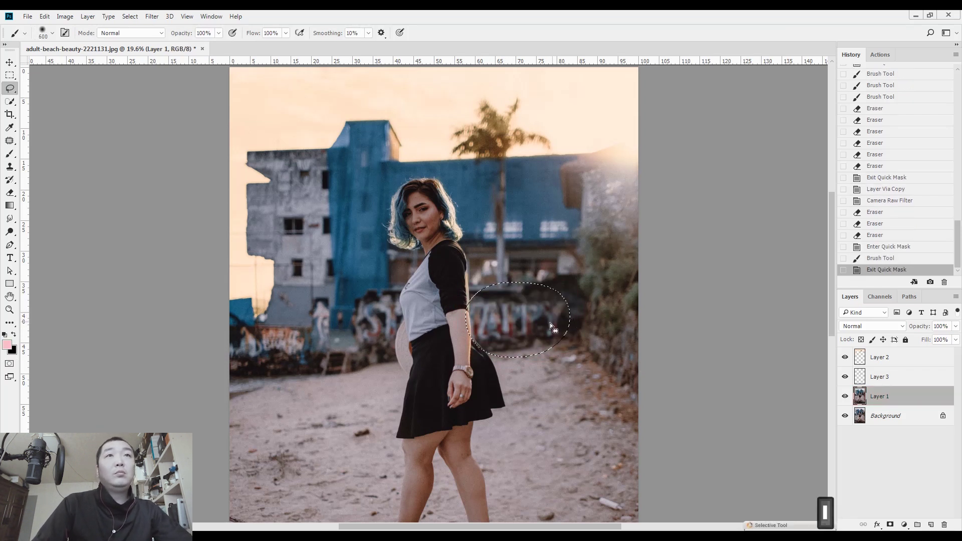
Try moving the selected graffiti patch over the grey building, toggle the Background layer's visibility, and undo the move
{"action": "key", "text": "l"}
{"action": "left_click_drag", "start_coordinate": [522, 319], "coordinate": [304, 237]}
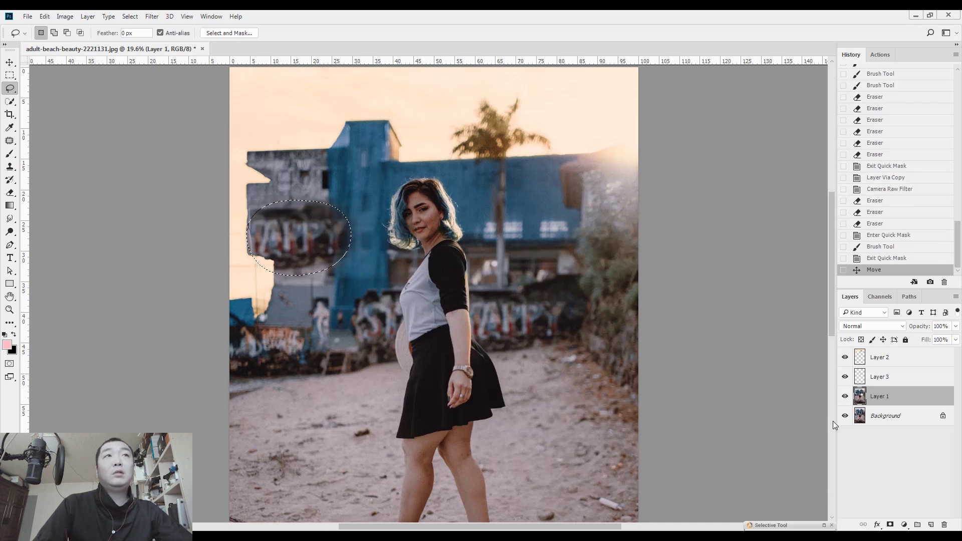
{"action": "left_click", "coordinate": [846, 417]}
{"action": "left_click", "coordinate": [846, 417]}
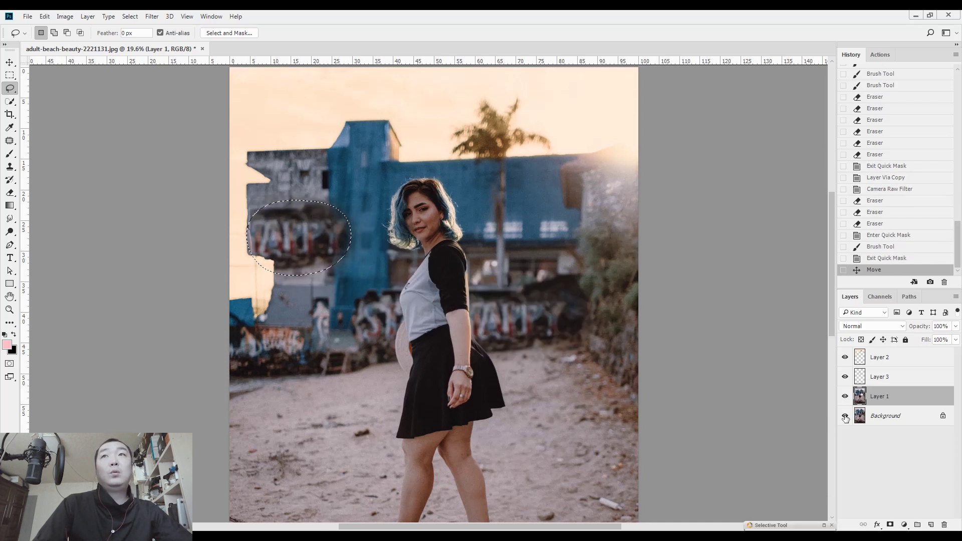
{"action": "key", "text": "ctrl+z"}
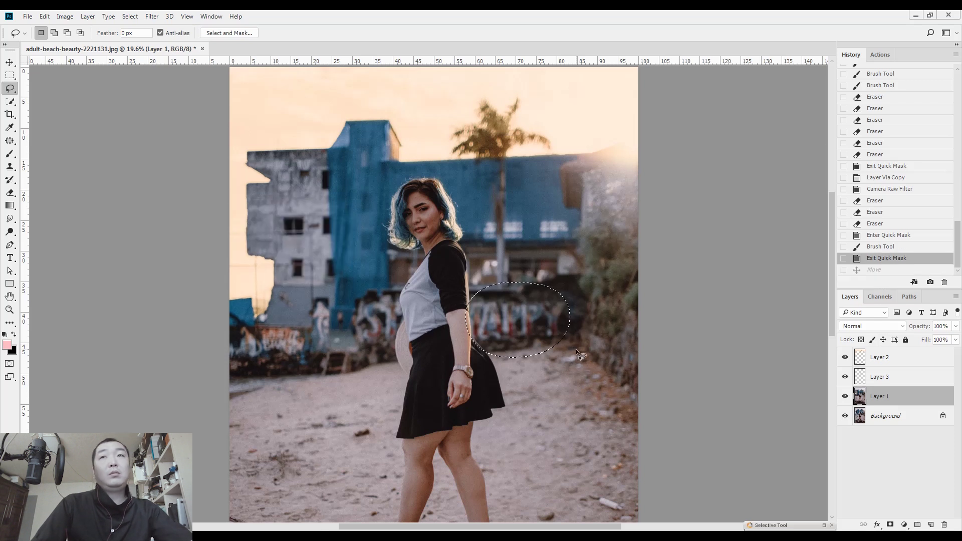
Copy the selected graffiti area from Layer 1 to its own layer
{"action": "key", "text": "ctrl+j"}
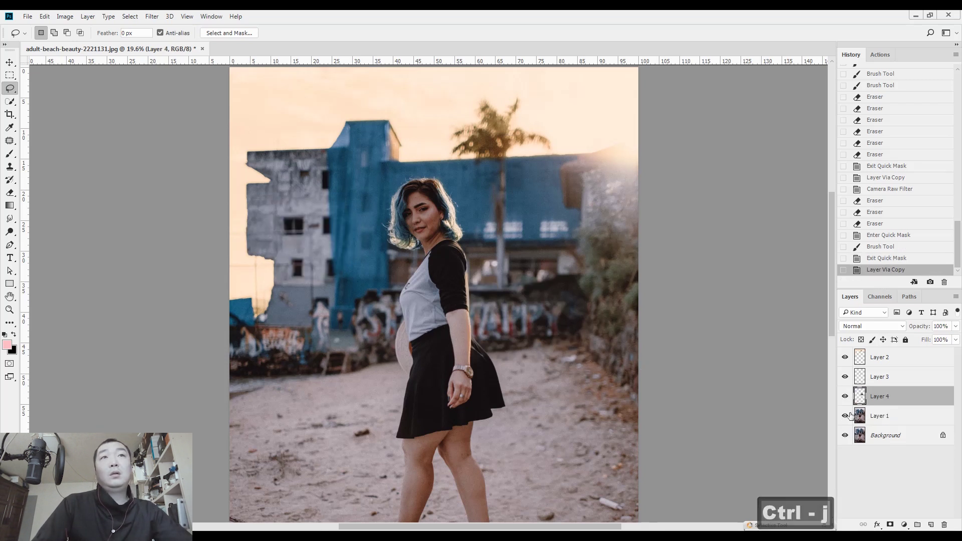
View the copied graffiti patch in isolation, try shifting it along the wall, and delete its layer
{"action": "left_click", "coordinate": [846, 396], "text": "alt"}
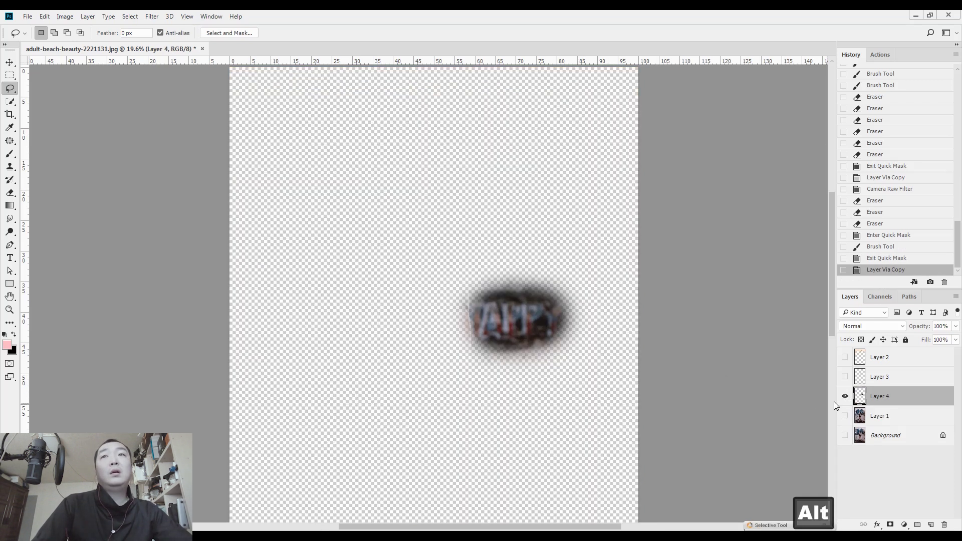
{"action": "left_click", "coordinate": [845, 396], "text": "alt"}
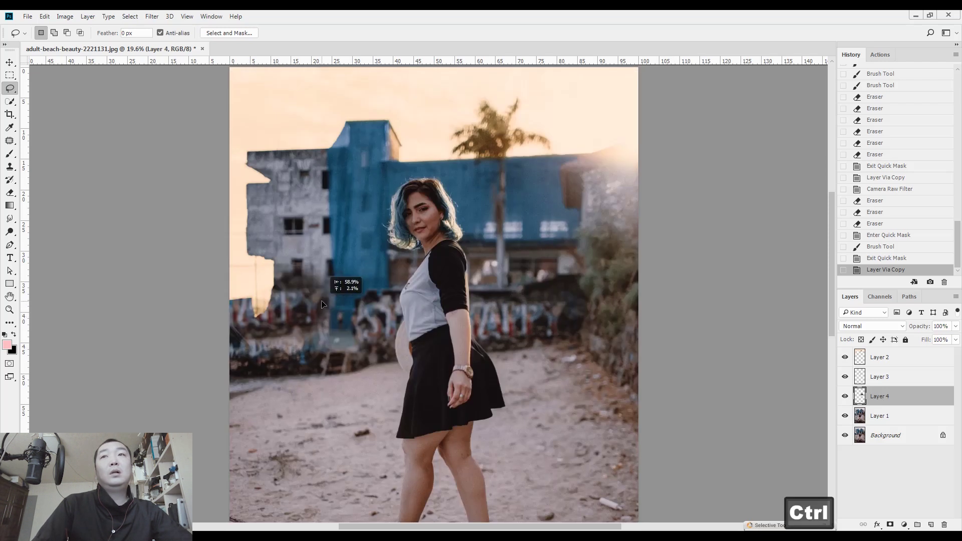
{"action": "left_click_drag", "start_coordinate": [322, 305], "coordinate": [454, 307]}
{"action": "left_click_drag", "start_coordinate": [919, 398], "coordinate": [945, 525]}
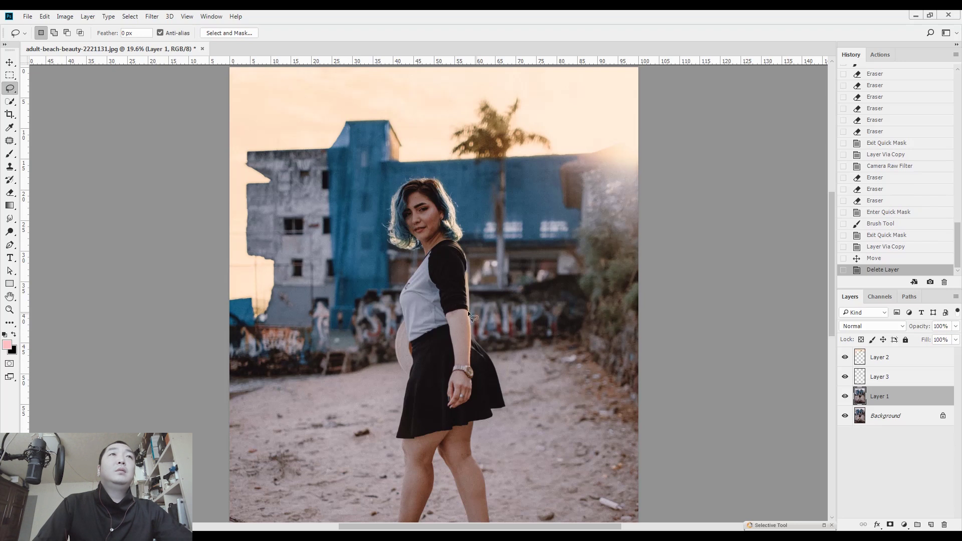
Quick-mask the photo's upper-right sun area on Layer 1 with linear gradients, trim the mask's lower-right part, and turn it into a selection
{"action": "key", "text": "ctrl+space"}
{"action": "left_click_drag", "start_coordinate": [427, 249], "coordinate": [447, 263]}
{"action": "scroll", "coordinate": [477, 245], "scroll_direction": "down", "scroll_amount": 5}
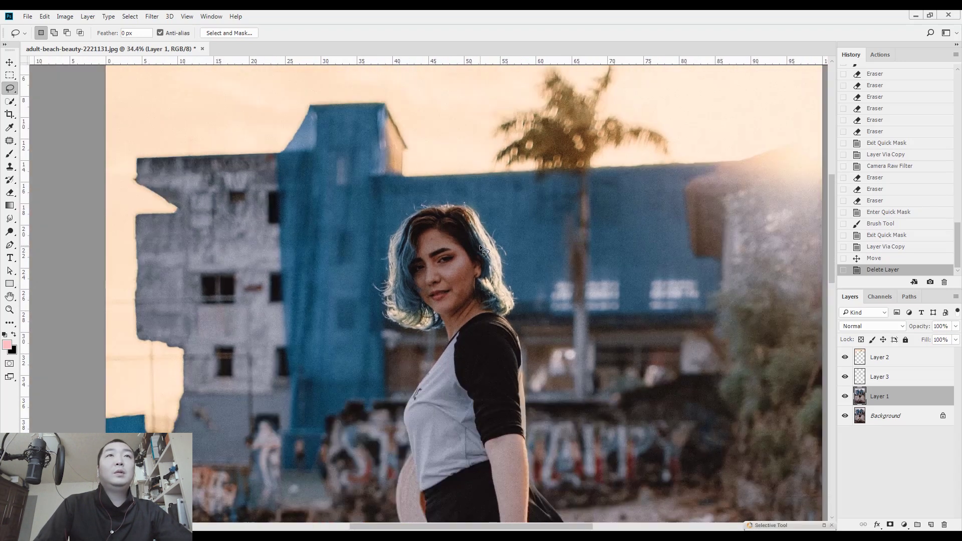
{"action": "scroll", "coordinate": [485, 266], "scroll_direction": "down", "scroll_amount": 5}
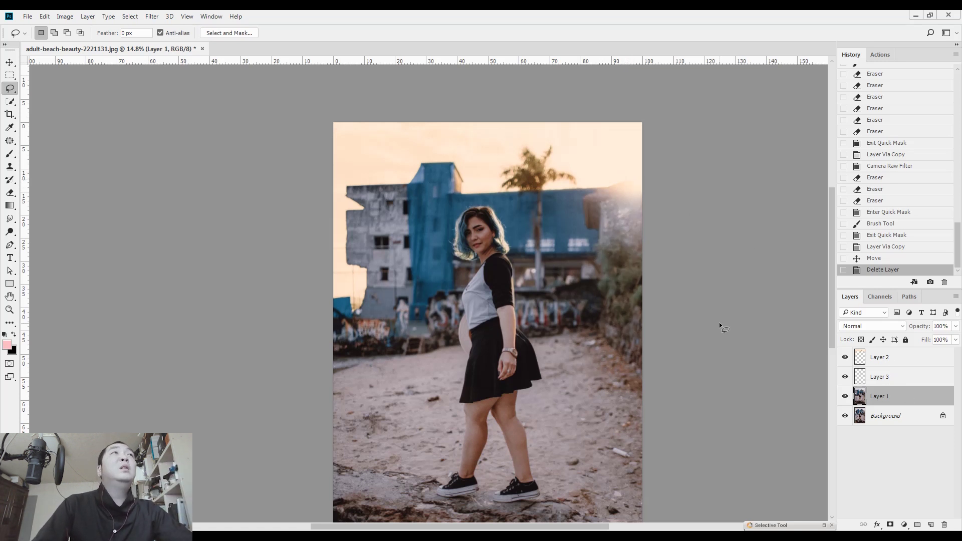
{"action": "key", "text": "q"}
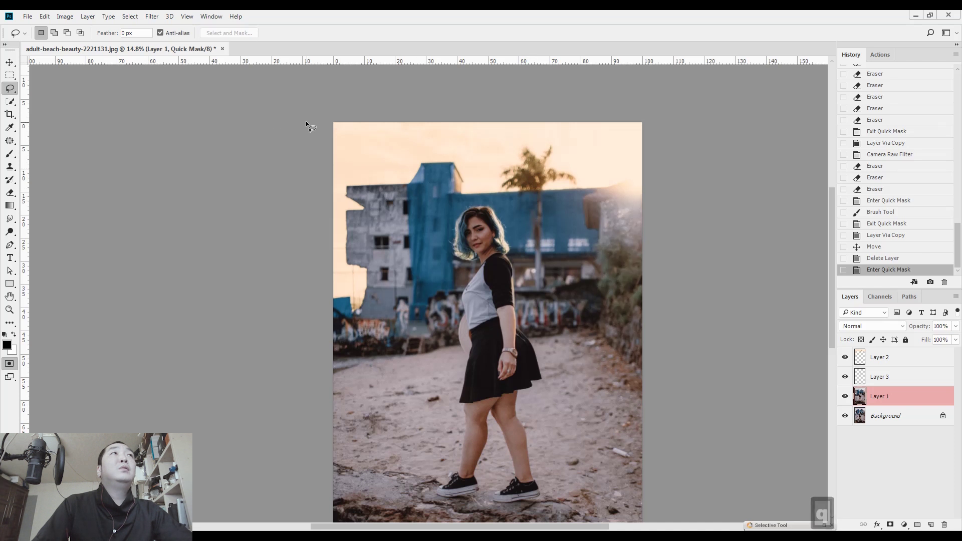
{"action": "key", "text": "g"}
{"action": "left_click_drag", "start_coordinate": [632, 162], "coordinate": [389, 299]}
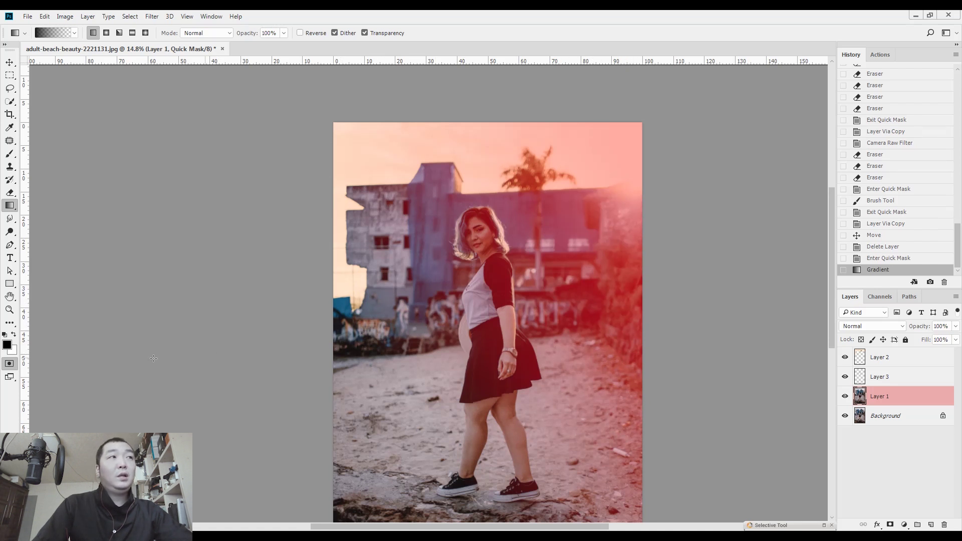
{"action": "key", "text": "x"}
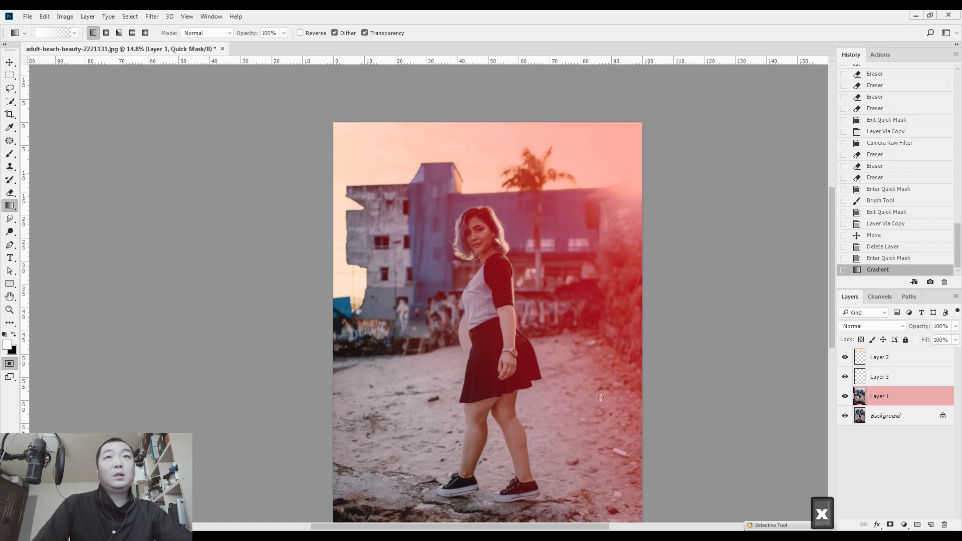
{"action": "left_click_drag", "start_coordinate": [646, 417], "coordinate": [573, 273]}
{"action": "left_click_drag", "start_coordinate": [661, 349], "coordinate": [567, 292]}
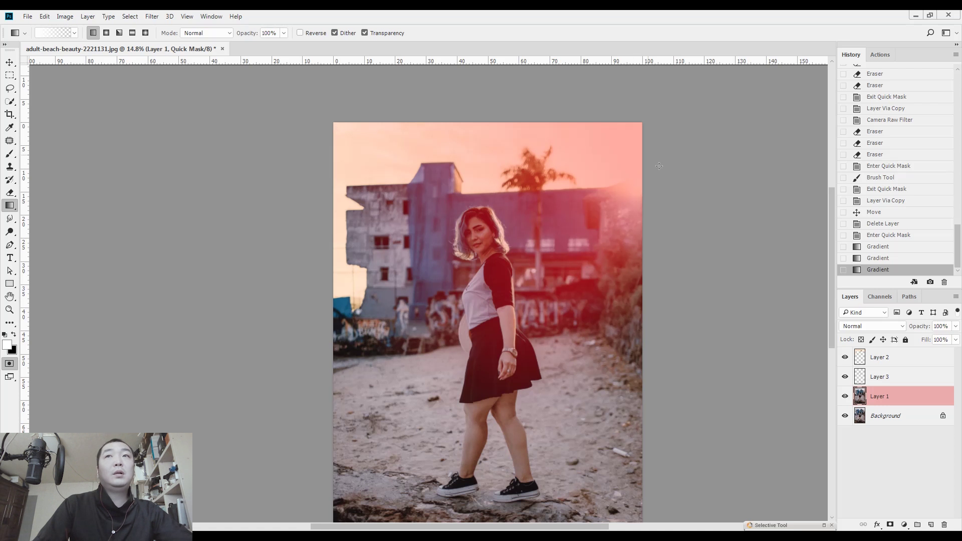
{"action": "key", "text": "q"}
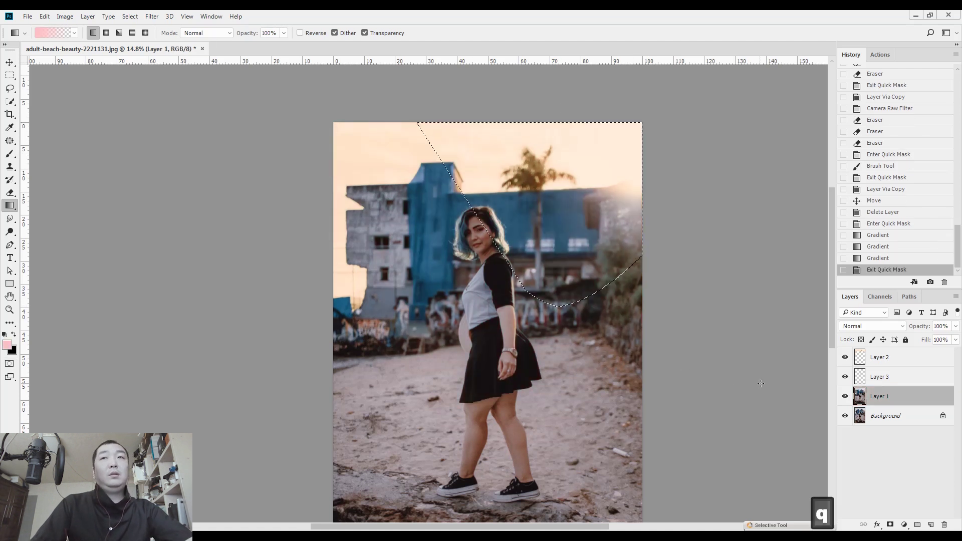
Copy the selected sun area to its own layer and set the copy's blend mode to Screen
{"action": "key", "text": "ctrl+j"}
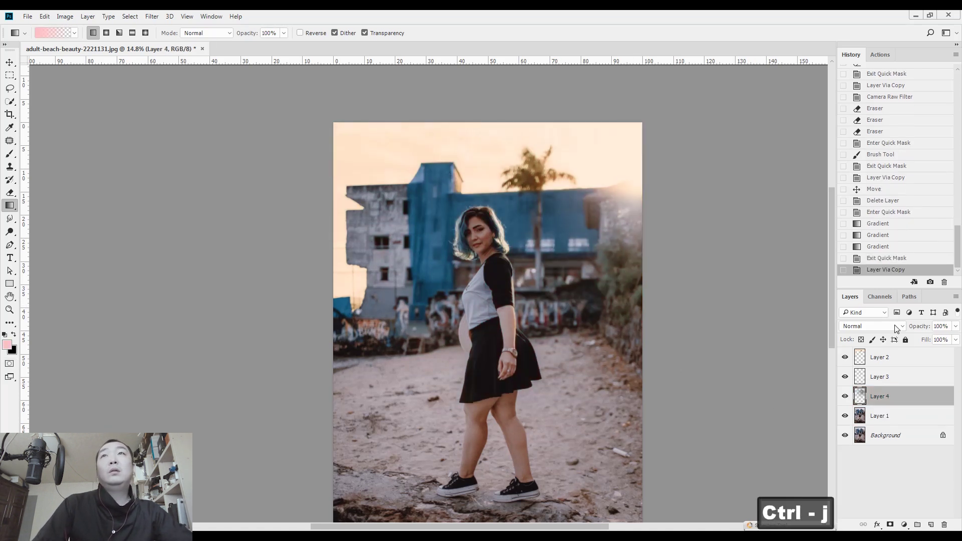
{"action": "left_click", "coordinate": [896, 327]}
{"action": "left_click", "coordinate": [872, 176]}
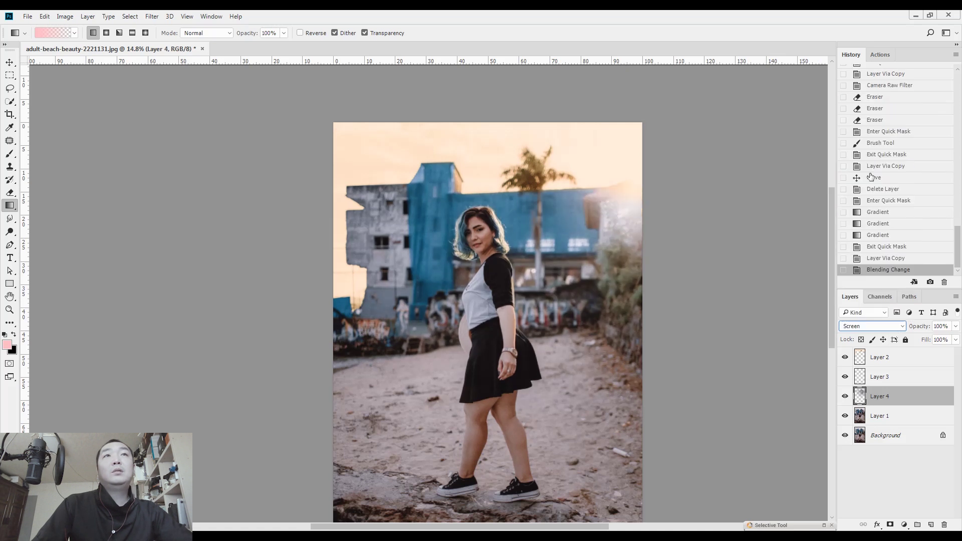
Warm the sun-area layer with the Camera Raw filter by setting Temperature to +71
{"action": "key", "text": "ctrl"}
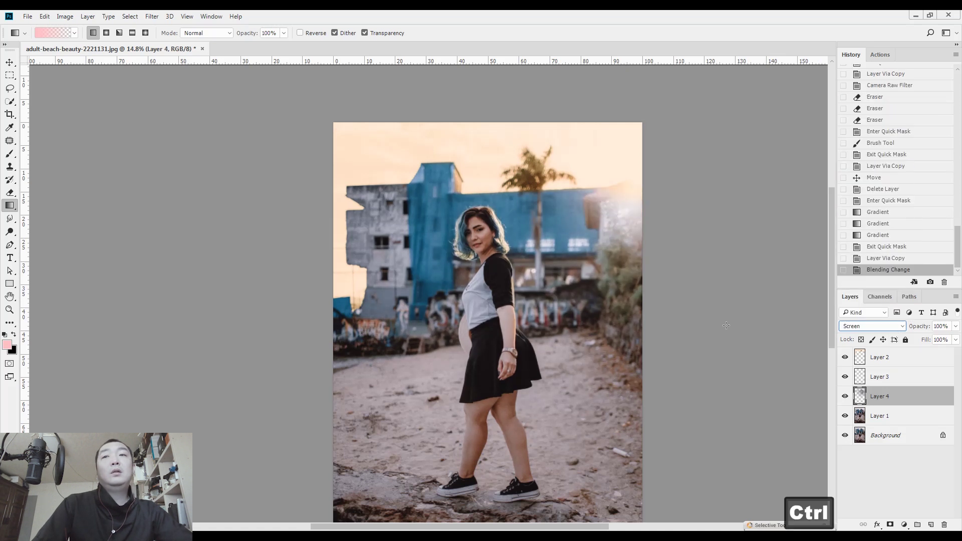
{"action": "key", "text": "ctrl+shift+a"}
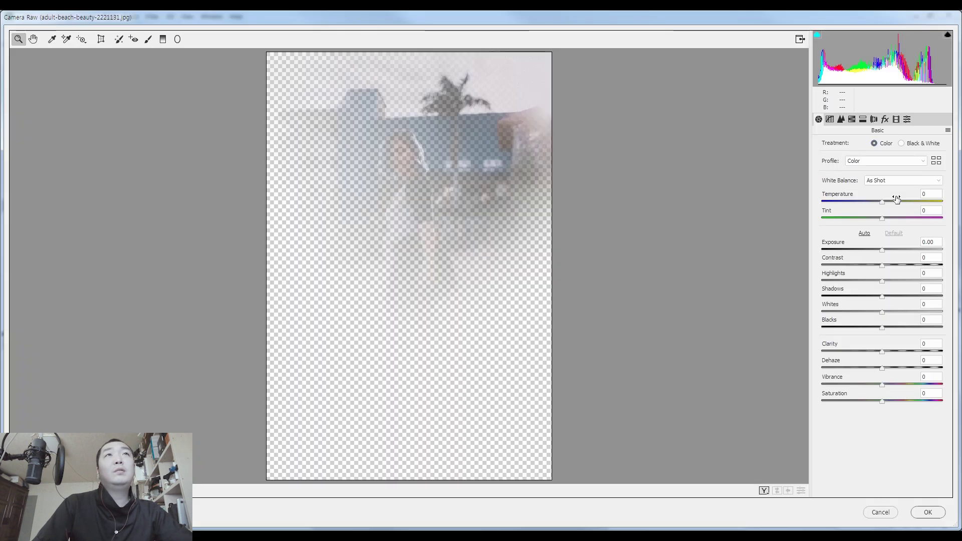
{"action": "left_click_drag", "start_coordinate": [913, 200], "coordinate": [922, 200]}
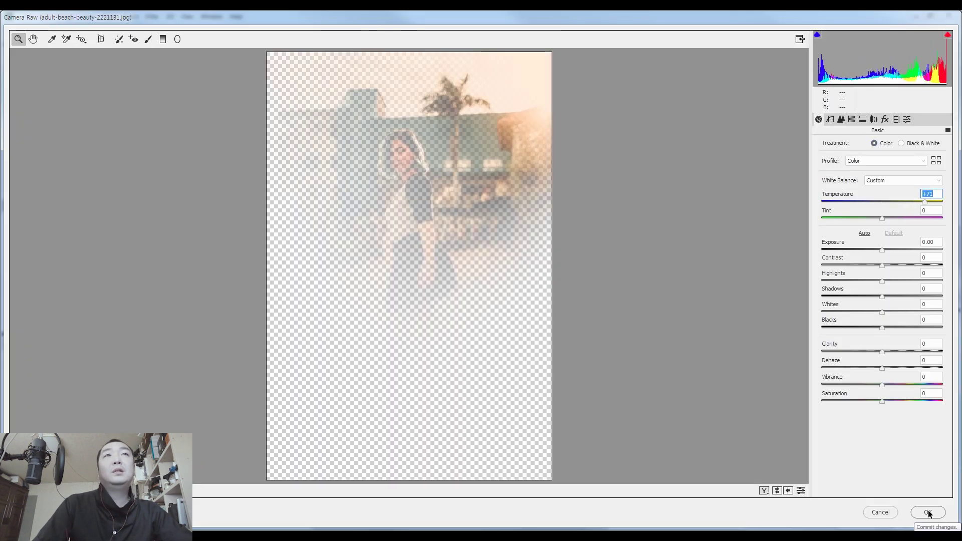
{"action": "left_click", "coordinate": [928, 512]}
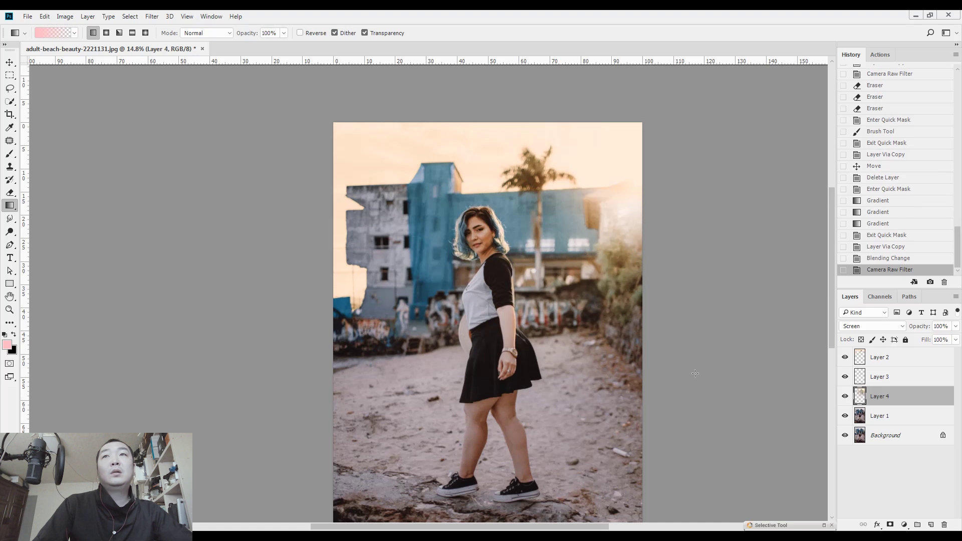
Compare Normal with Screen blending on the sun-area layer, keep Screen, and set the layer's opacity to 67%
{"action": "left_click", "coordinate": [881, 328]}
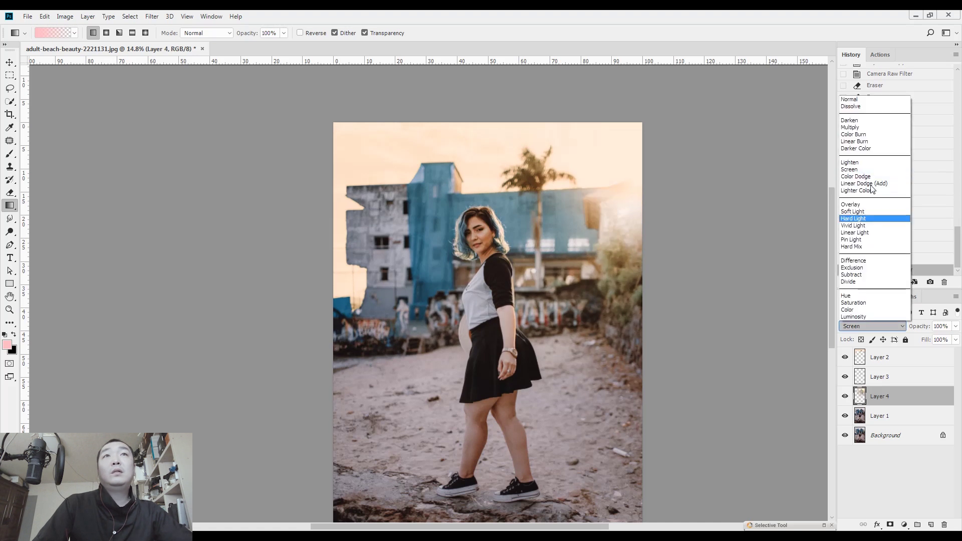
{"action": "left_click", "coordinate": [870, 104]}
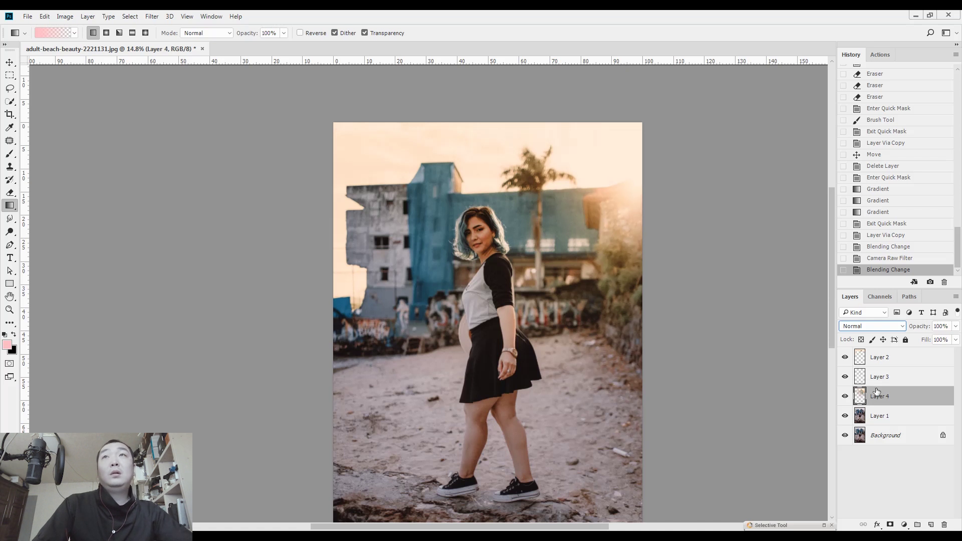
{"action": "left_click", "coordinate": [870, 326]}
{"action": "left_click", "coordinate": [865, 172]}
{"action": "left_click", "coordinate": [956, 327]}
{"action": "mouse_move", "coordinate": [956, 339]}
{"action": "left_mouse_down"}
{"action": "mouse_move", "coordinate": [929, 339]}
{"action": "mouse_move", "coordinate": [940, 339]}
{"action": "left_mouse_up"}
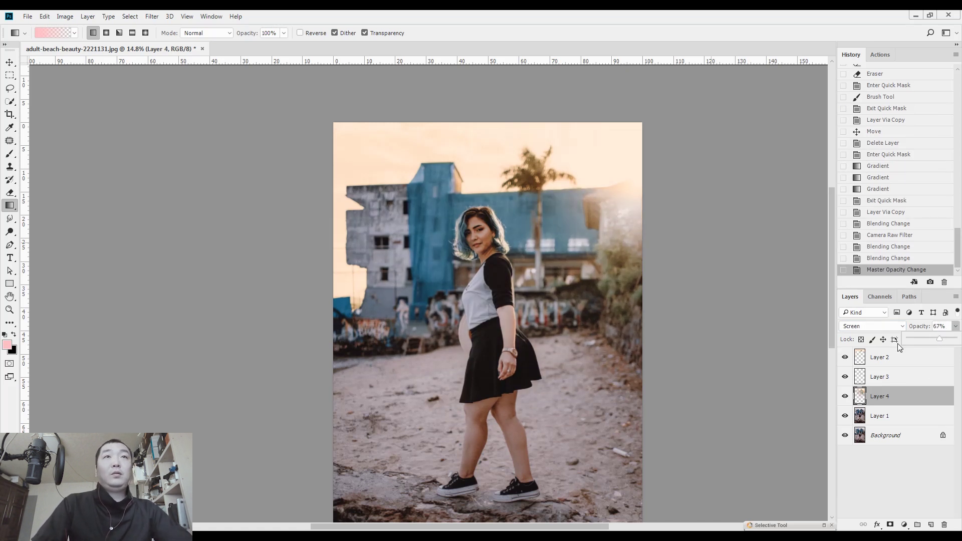
{"action": "key", "text": "l"}
{"action": "scroll", "coordinate": [559, 314], "scroll_direction": "down", "scroll_amount": 1}
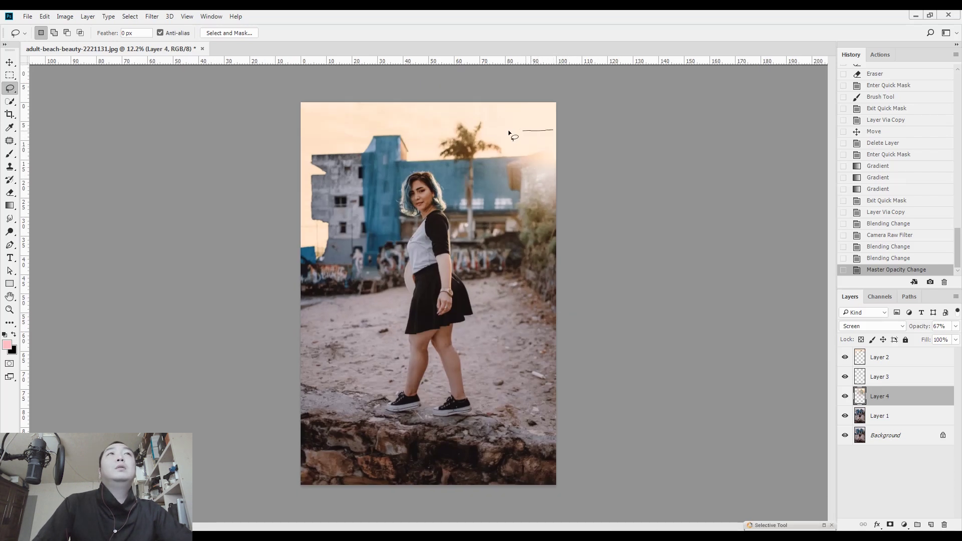
{"action": "left_click_drag", "start_coordinate": [408, 130], "coordinate": [309, 130]}
{"action": "left_click", "coordinate": [398, 131]}
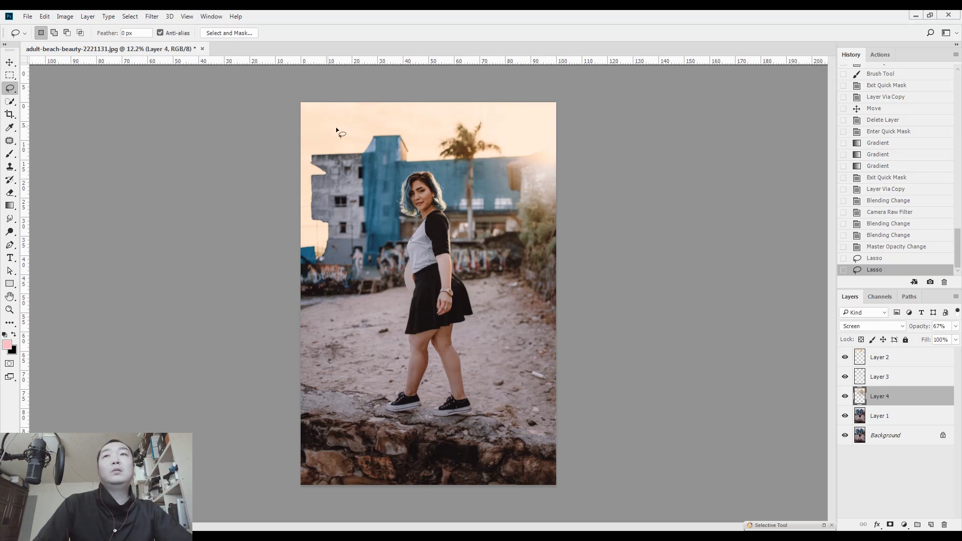
Quick-mask the sky's upper-left corner on Layer 2 with a linear gradient, turn it into a selection, and hide the selection outline
{"action": "key", "text": "alt+period"}
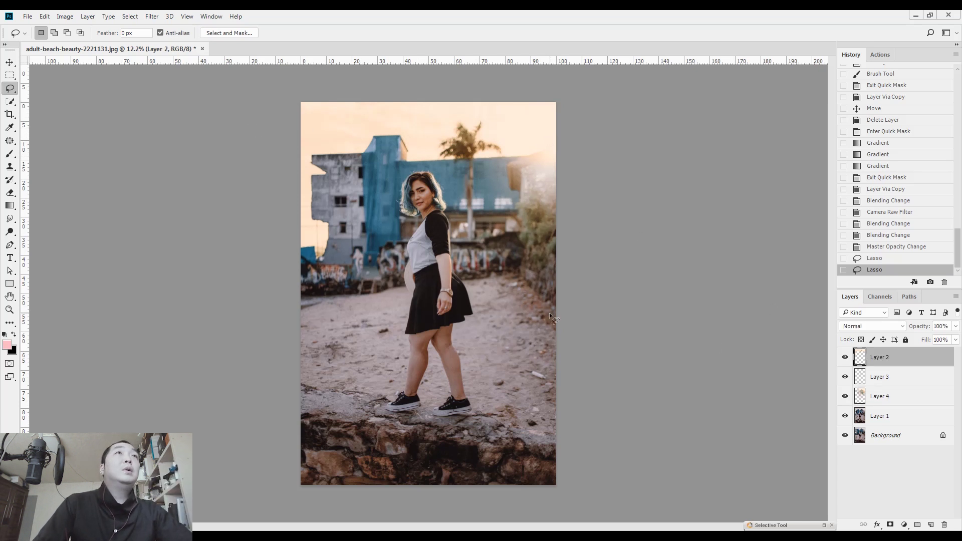
{"action": "key", "text": "q"}
{"action": "key", "text": "g"}
{"action": "left_click_drag", "start_coordinate": [279, 131], "coordinate": [480, 155]}
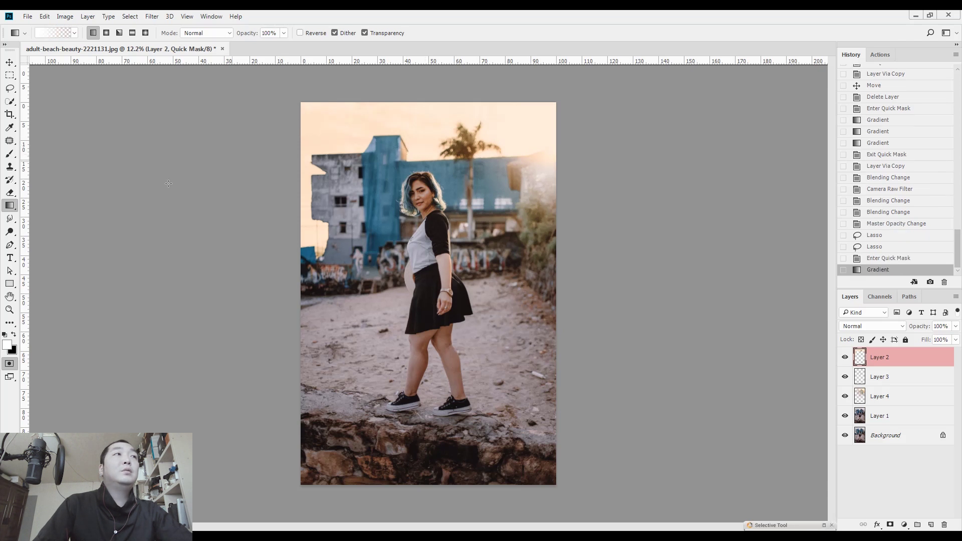
{"action": "left_click", "coordinate": [14, 336]}
{"action": "left_click_drag", "start_coordinate": [286, 112], "coordinate": [482, 144]}
{"action": "key", "text": "q"}
{"action": "key", "text": "ctrl+h"}
Try darkening the selected sky with Curves, using input 155 and output 116, and revert the adjustment
{"action": "key", "text": "ctrl+m"}
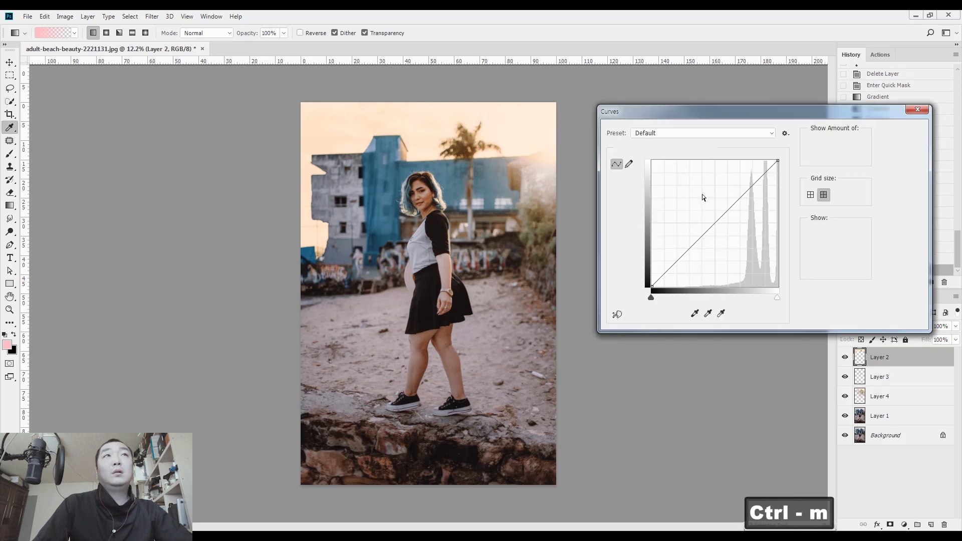
{"action": "left_click_drag", "start_coordinate": [721, 218], "coordinate": [729, 229]}
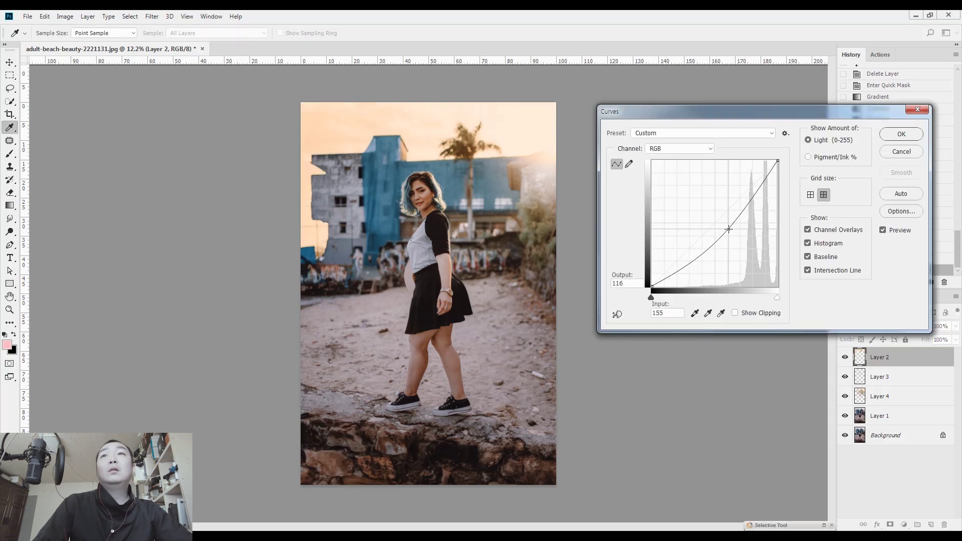
{"action": "left_click", "coordinate": [886, 137]}
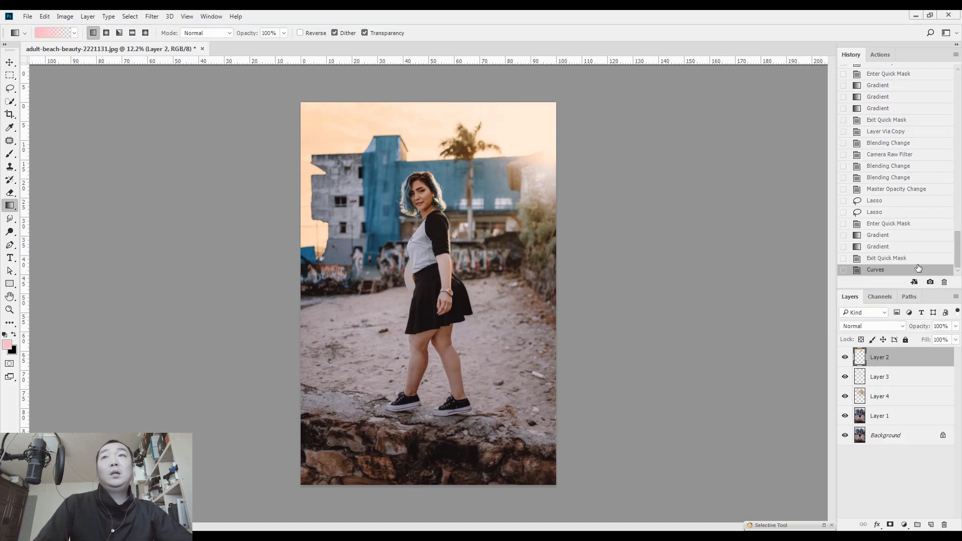
{"action": "left_click", "coordinate": [899, 260]}
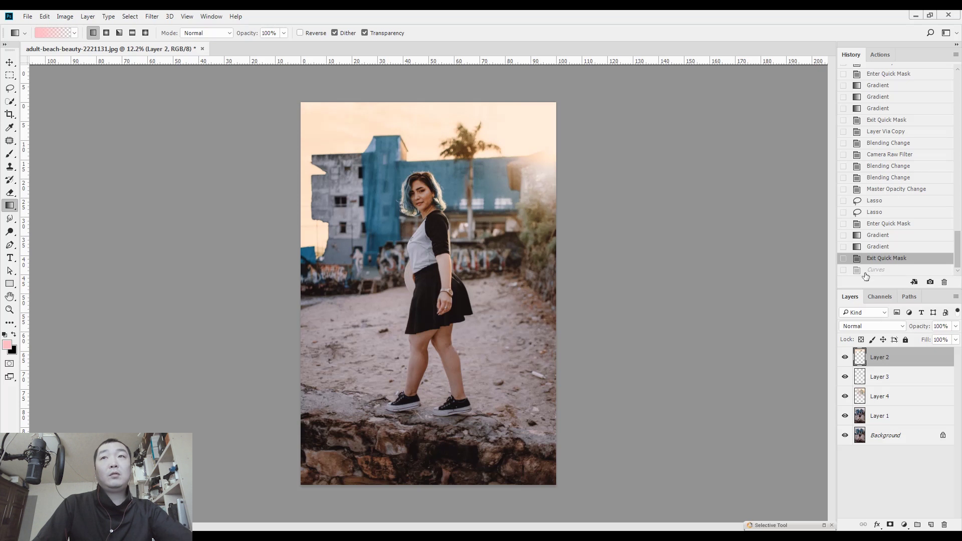
Copy the selected part of the sky to its own layer and set the copy's blend mode to Multiply
{"action": "key", "text": "ctrl+j"}
{"action": "left_click", "coordinate": [880, 327]}
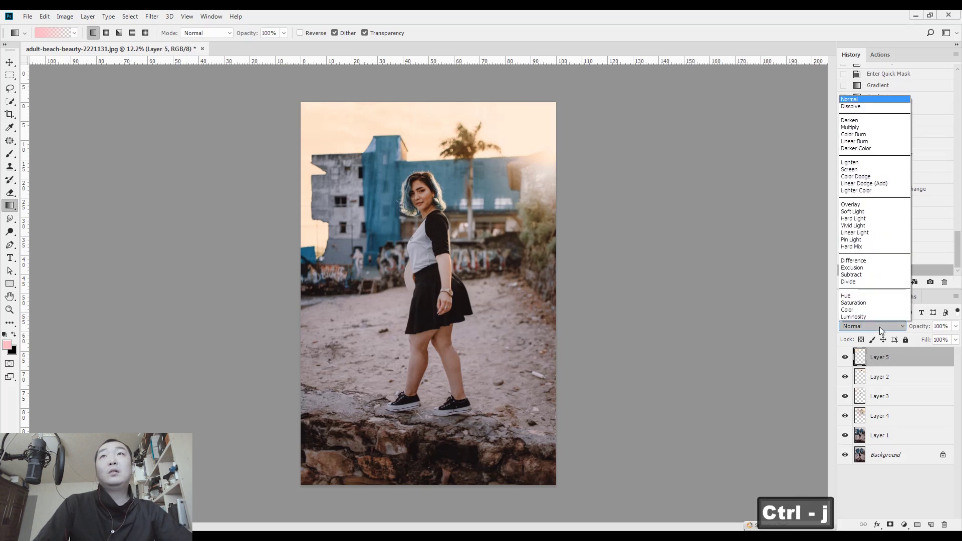
{"action": "left_click", "coordinate": [874, 128]}
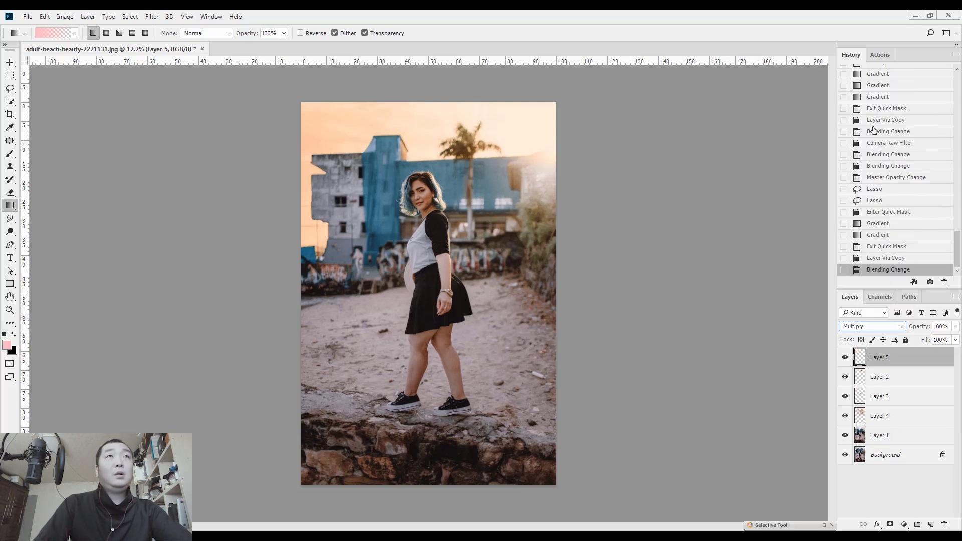
Compare the sky with and without the Multiply copy by toggling that layer's visibility
{"action": "key", "text": "ctrl+space"}
{"action": "left_click_drag", "start_coordinate": [406, 143], "coordinate": [682, 297]}
{"action": "left_click", "coordinate": [844, 358]}
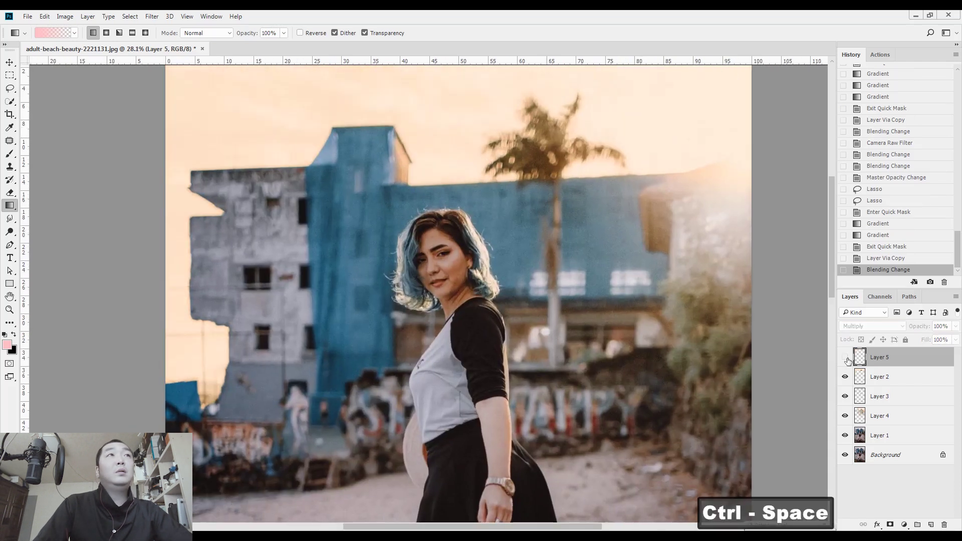
{"action": "left_click", "coordinate": [845, 357]}
{"action": "left_click", "coordinate": [847, 359]}
{"action": "left_click", "coordinate": [845, 358]}
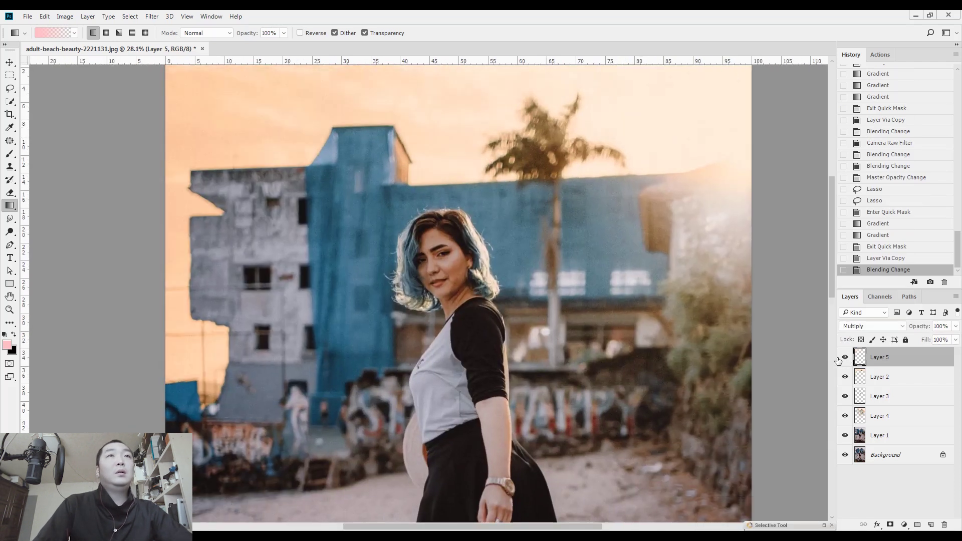
Lower the opacity of the Multiply sky layer to 74%
{"action": "key", "text": "ctrl+space"}
{"action": "left_click_drag", "start_coordinate": [403, 125], "coordinate": [320, 127]}
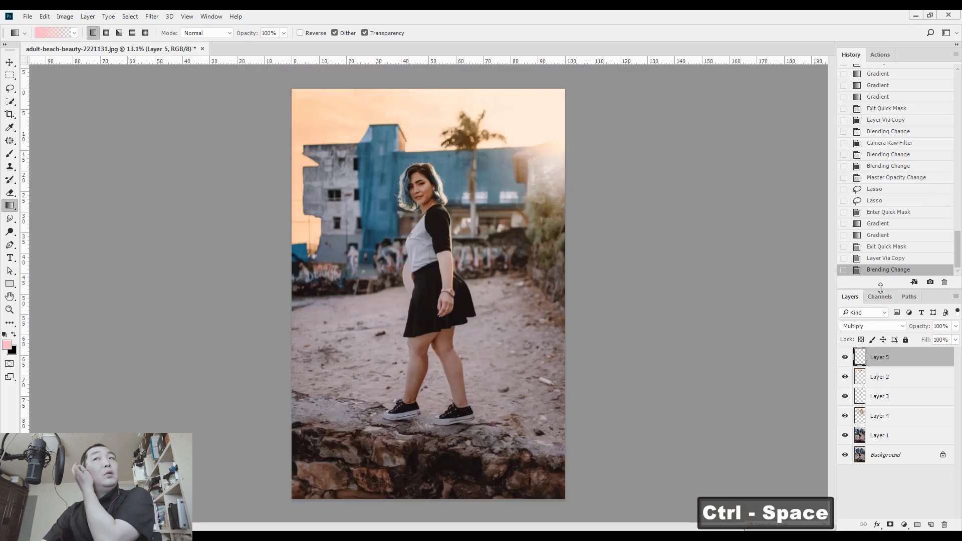
{"action": "left_click", "coordinate": [956, 329]}
{"action": "left_click_drag", "start_coordinate": [955, 339], "coordinate": [945, 342]}
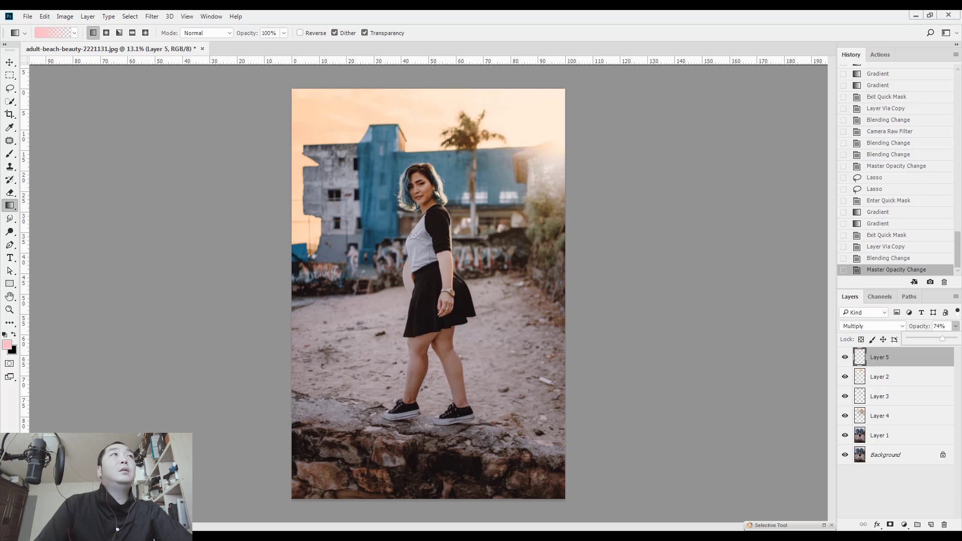
{"action": "key", "text": "l"}
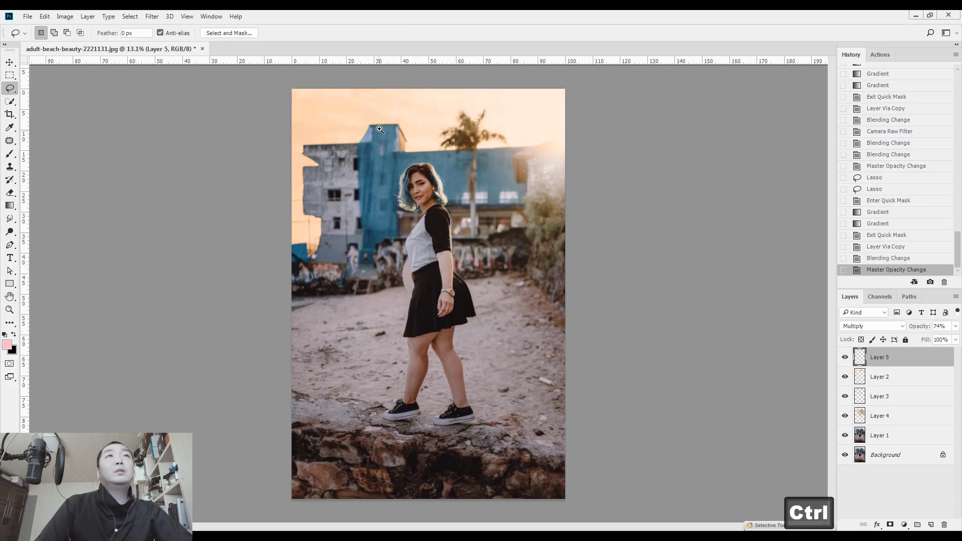
{"action": "scroll", "coordinate": [426, 131], "scroll_direction": "up", "scroll_amount": 5}
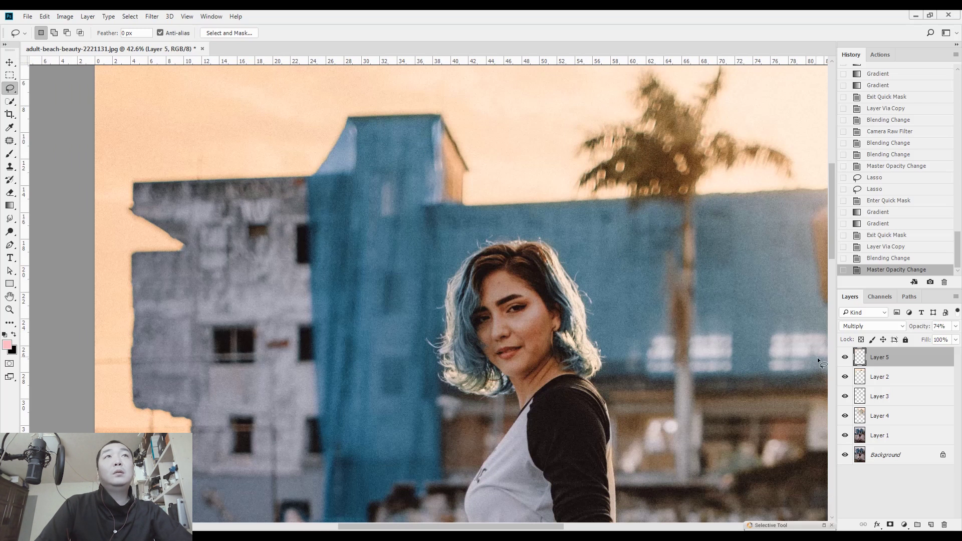
Erase part of Layer 2 over the upper part of the blue building tower, using a 200 px eraser
{"action": "left_click", "coordinate": [846, 358]}
{"action": "left_click", "coordinate": [884, 377]}
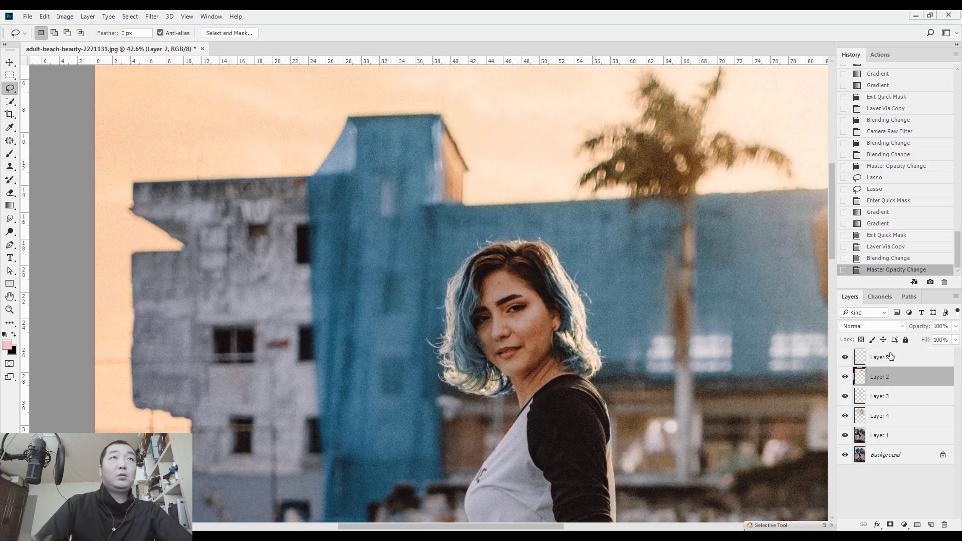
{"action": "key", "text": "e"}
{"action": "key", "text": "bracketright"}
{"action": "key", "text": "bracketright"}
{"action": "key", "text": "bracketright"}
{"action": "key", "text": "bracketright"}
{"action": "key", "text": "bracketright"}
{"action": "key", "text": "bracketright"}
{"action": "key", "text": "bracketright"}
{"action": "mouse_move", "coordinate": [434, 147]}
{"action": "left_mouse_down"}
{"action": "mouse_move", "coordinate": [444, 185]}
{"action": "mouse_move", "coordinate": [397, 227]}
{"action": "left_mouse_up"}
{"action": "scroll", "coordinate": [386, 216], "scroll_direction": "down", "scroll_amount": 4}
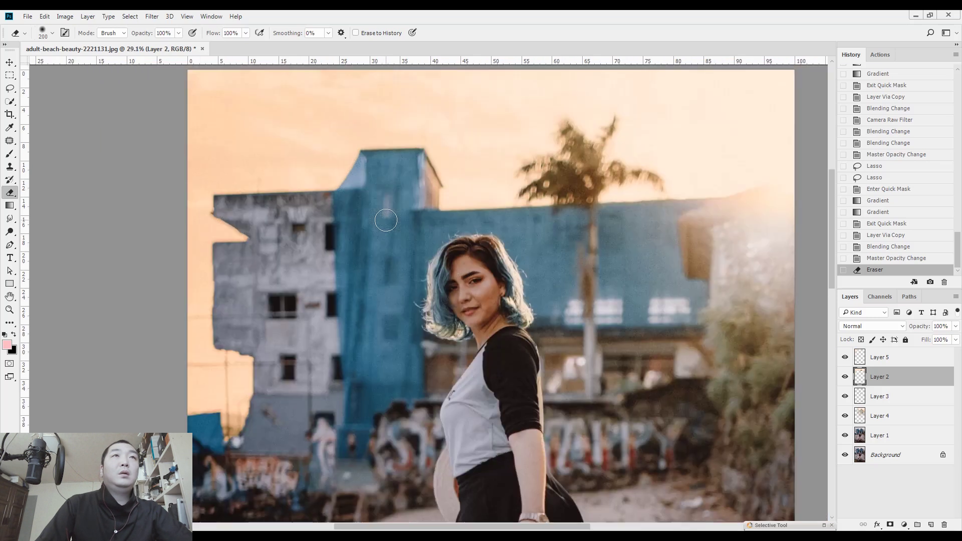
{"action": "key", "text": "space"}
{"action": "scroll", "coordinate": [463, 197], "scroll_direction": "down", "scroll_amount": 3}
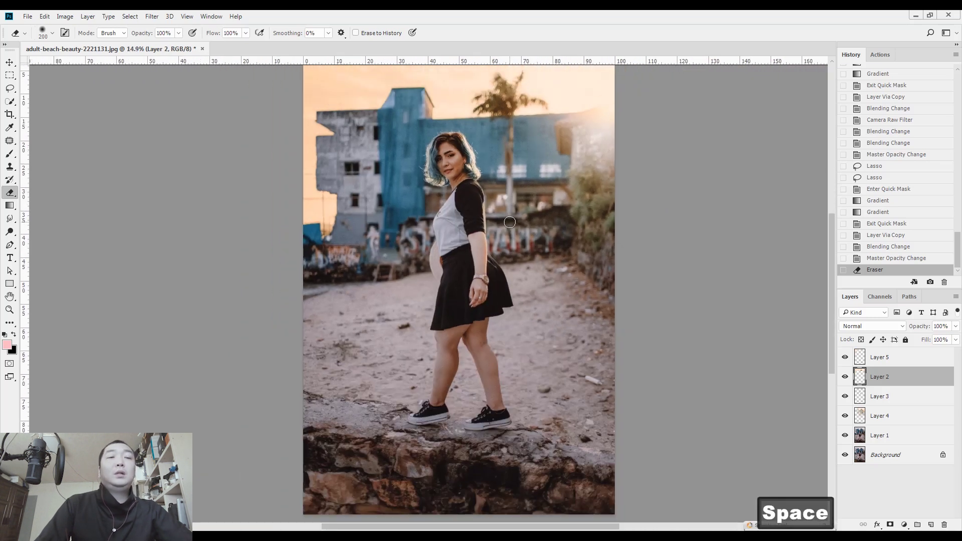
{"action": "key", "text": "l"}
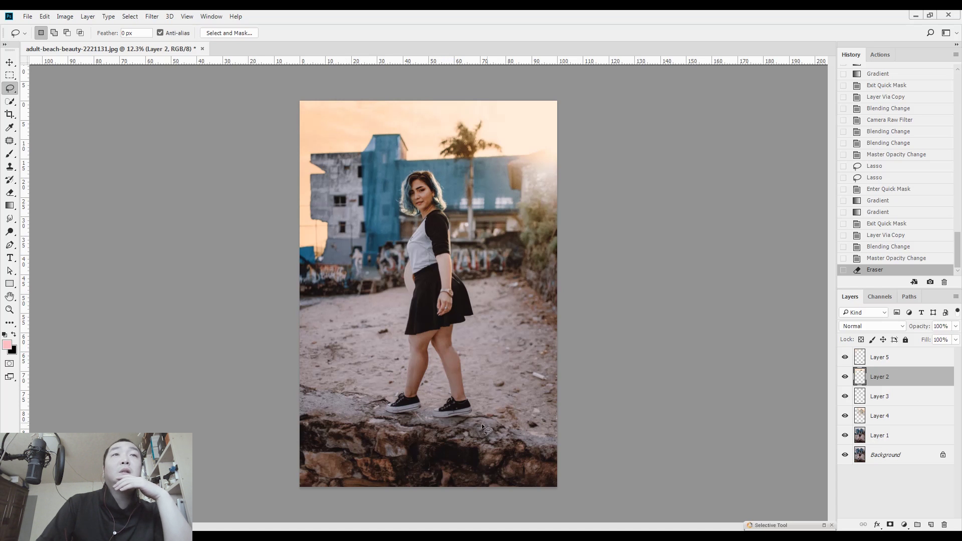
{"action": "mouse_move", "coordinate": [466, 462]}
{"action": "left_mouse_down"}
{"action": "mouse_move", "coordinate": [366, 450]}
{"action": "mouse_move", "coordinate": [353, 421]}
{"action": "mouse_move", "coordinate": [481, 423]}
{"action": "mouse_move", "coordinate": [484, 471]}
{"action": "left_mouse_up"}
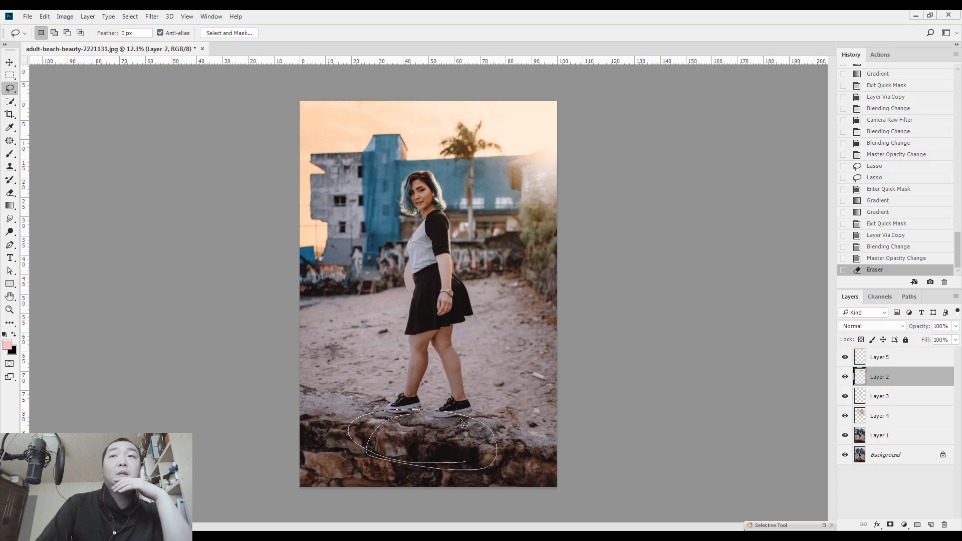
{"action": "key", "text": "ctrl+d"}
On Layer 1, select the full-width strip from just above the shoes down to the photo's bottom edge
{"action": "left_click", "coordinate": [881, 436]}
{"action": "scroll", "coordinate": [428, 294], "scroll_direction": "down", "scroll_amount": 1}
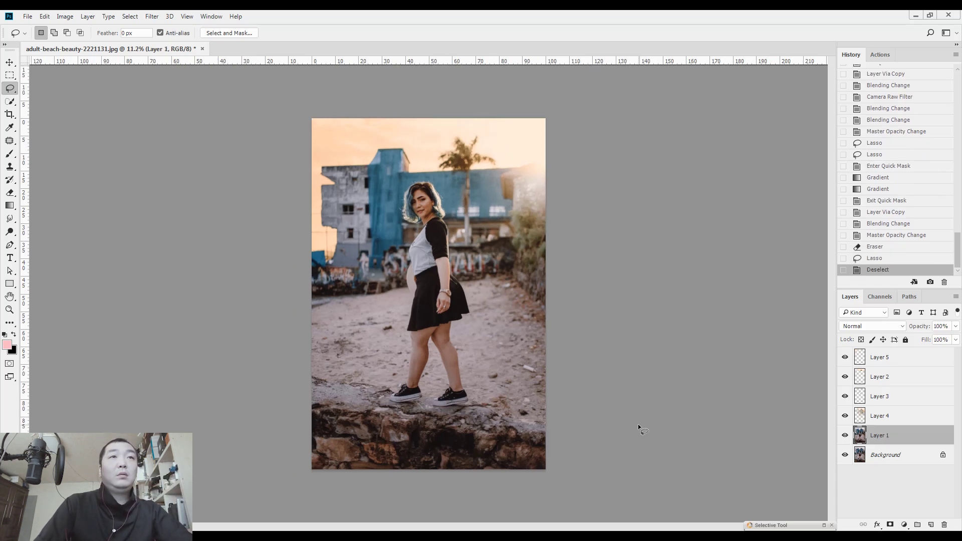
{"action": "key", "text": "m"}
{"action": "left_click_drag", "start_coordinate": [566, 479], "coordinate": [143, 385]}
{"action": "left_click", "coordinate": [183, 376]}
{"action": "scroll", "coordinate": [308, 372], "scroll_direction": "up", "scroll_amount": 5}
{"action": "key", "text": "space"}
{"action": "left_click_drag", "start_coordinate": [308, 373], "coordinate": [239, 185]}
{"action": "scroll", "coordinate": [289, 273], "scroll_direction": "up", "scroll_amount": 3}
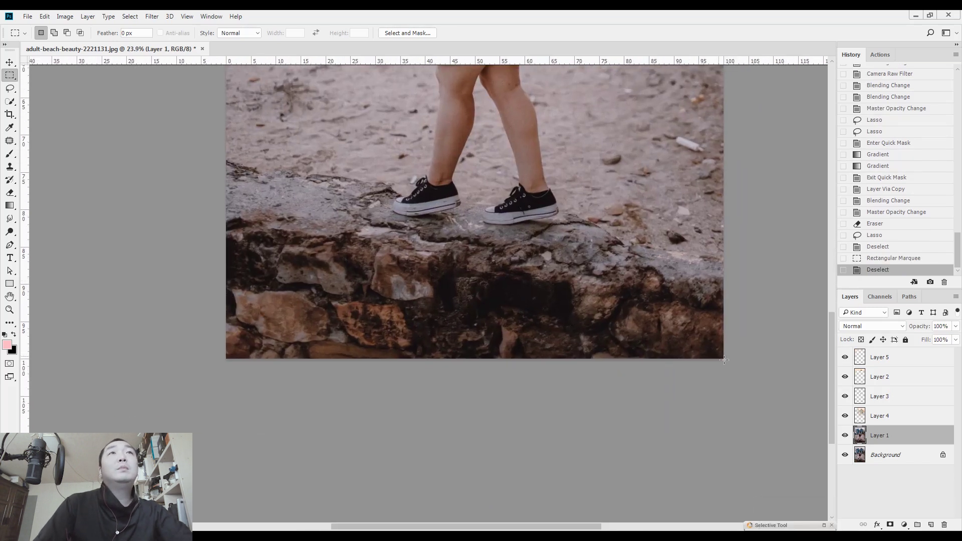
{"action": "left_click_drag", "start_coordinate": [724, 359], "coordinate": [60, 174]}
{"action": "left_click", "coordinate": [209, 166]}
{"action": "left_click_drag", "start_coordinate": [727, 362], "coordinate": [45, 160]}
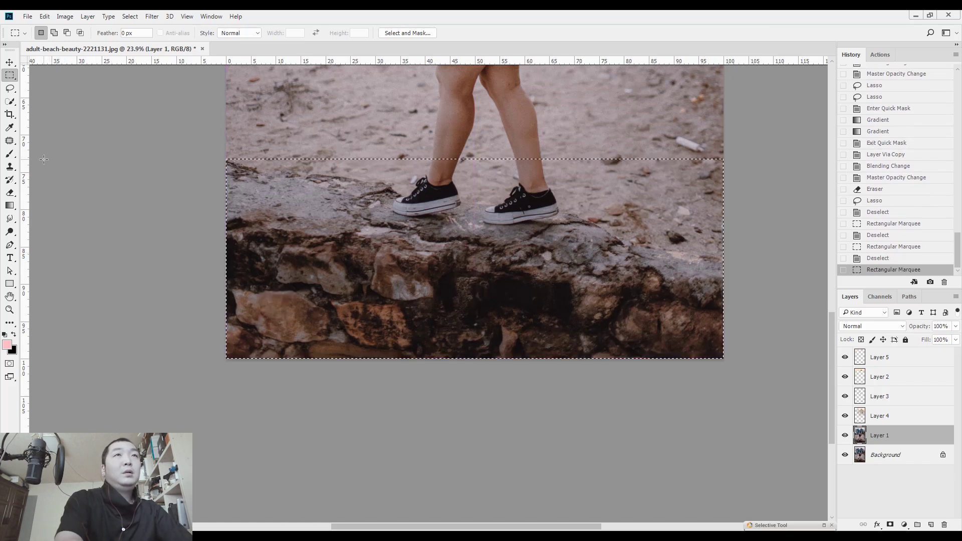
Feather the strip selection by 1 pixel and copy it to its own layer
{"action": "key", "text": "shift+F6"}
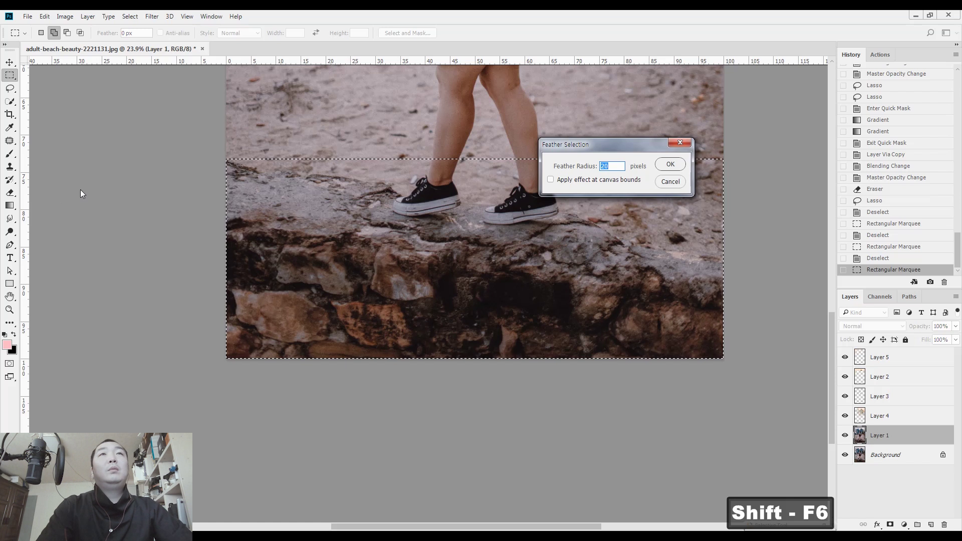
{"action": "type", "text": "1"}
{"action": "key", "text": "Return"}
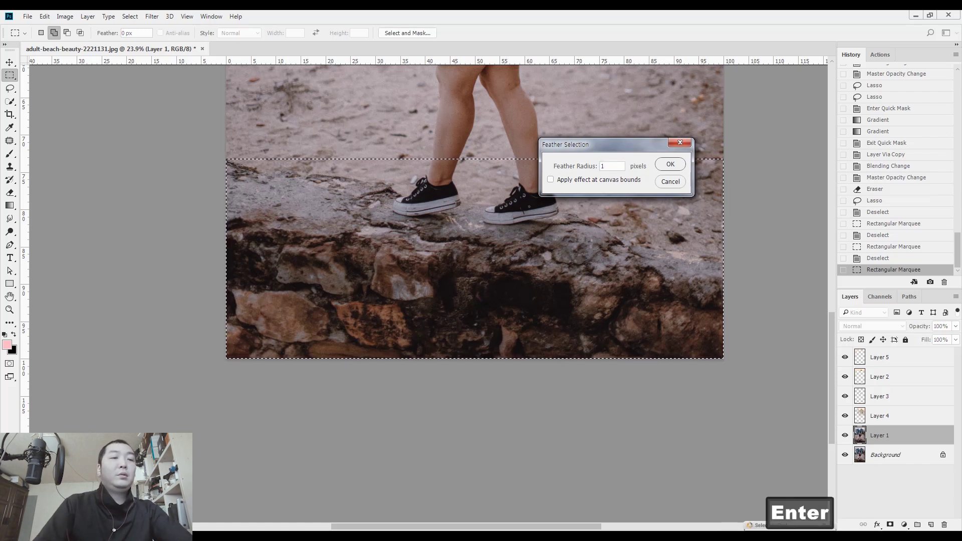
{"action": "key", "text": "ctrl+j"}
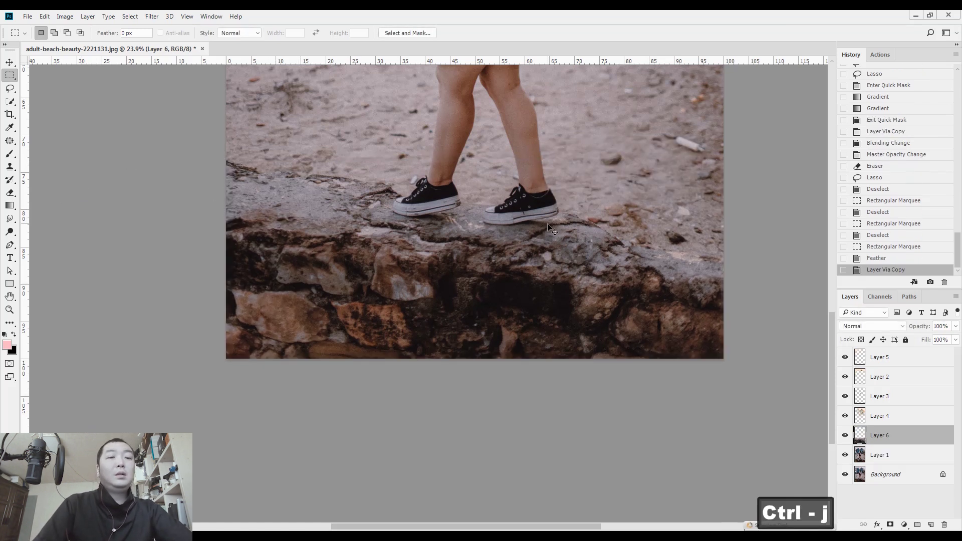
Move the copied shoe and stone wall strip straight down to make room for longer legs
{"action": "scroll", "coordinate": [551, 228], "scroll_direction": "down", "scroll_amount": 1}
{"action": "key", "text": "l"}
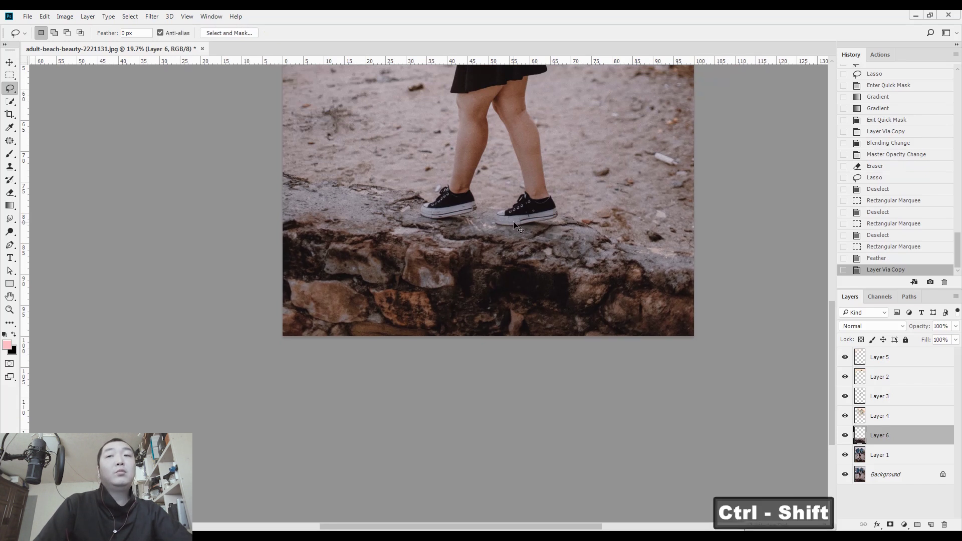
{"action": "left_click_drag", "start_coordinate": [513, 224], "coordinate": [513, 247]}
{"action": "scroll", "coordinate": [513, 247], "scroll_direction": "down", "scroll_amount": 3}
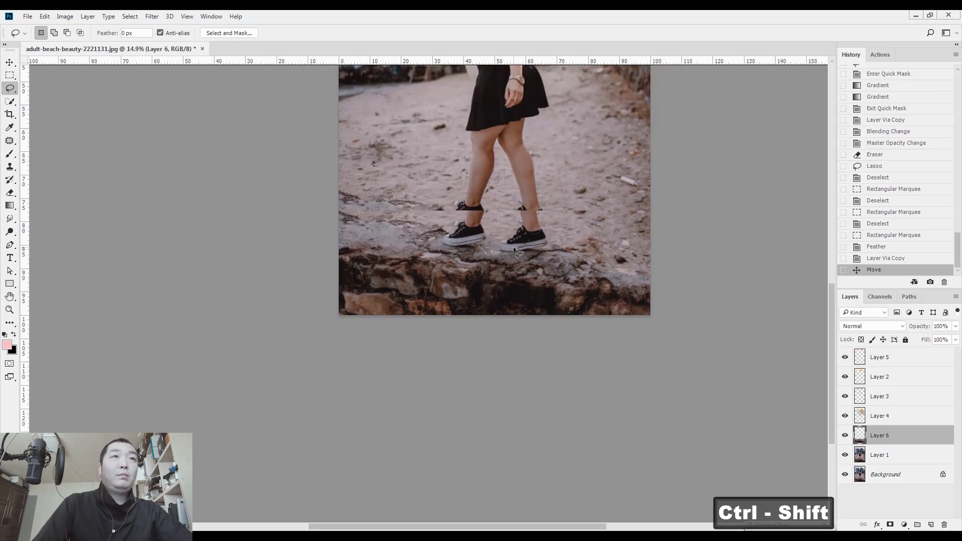
{"action": "left_click_drag", "start_coordinate": [472, 413], "coordinate": [474, 415]}
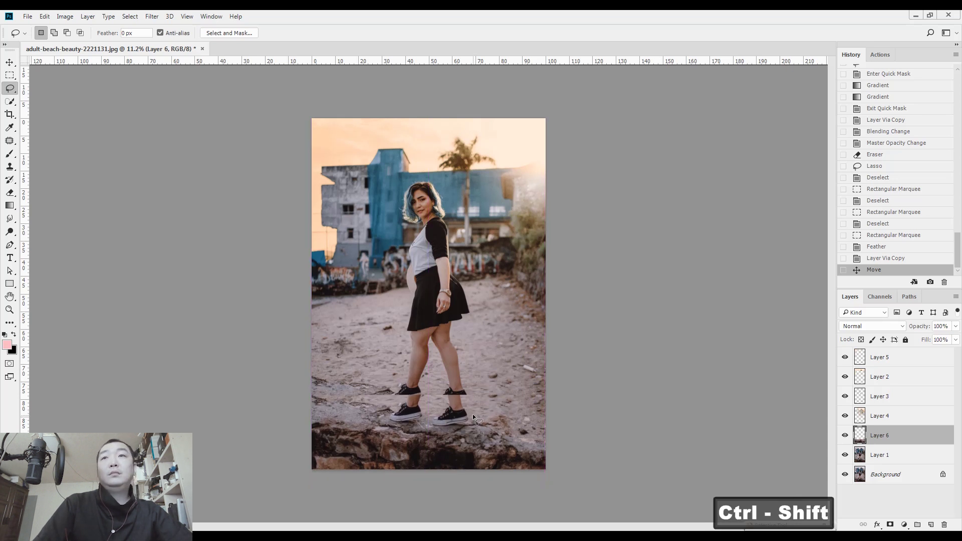
{"action": "key", "text": "space"}
On Layer 1, select everything from the lower skirt to the photo's bottom edge, feather the selection and copy it to its own layer
{"action": "left_click", "coordinate": [892, 455]}
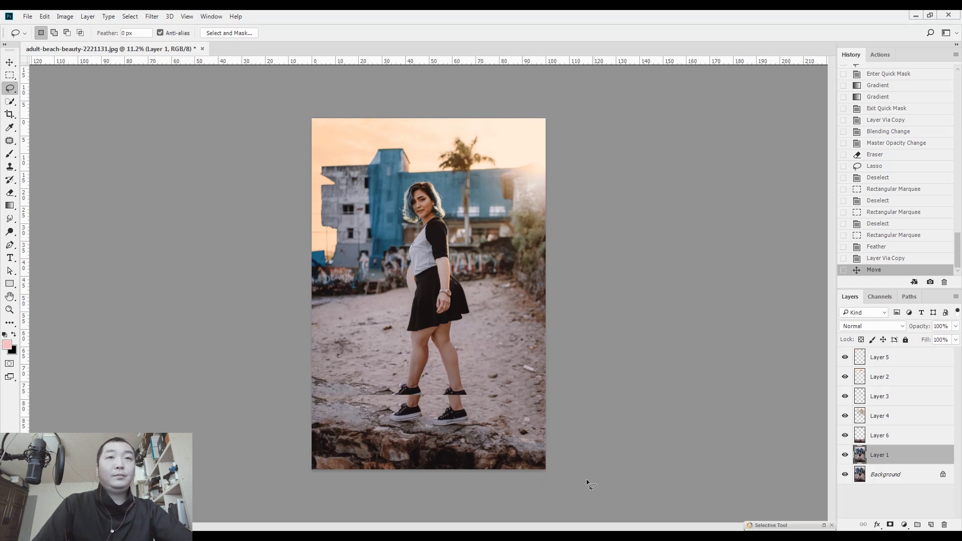
{"action": "key", "text": "m"}
{"action": "left_click_drag", "start_coordinate": [596, 484], "coordinate": [133, 318]}
{"action": "left_click_drag", "start_coordinate": [131, 318], "coordinate": [131, 318]}
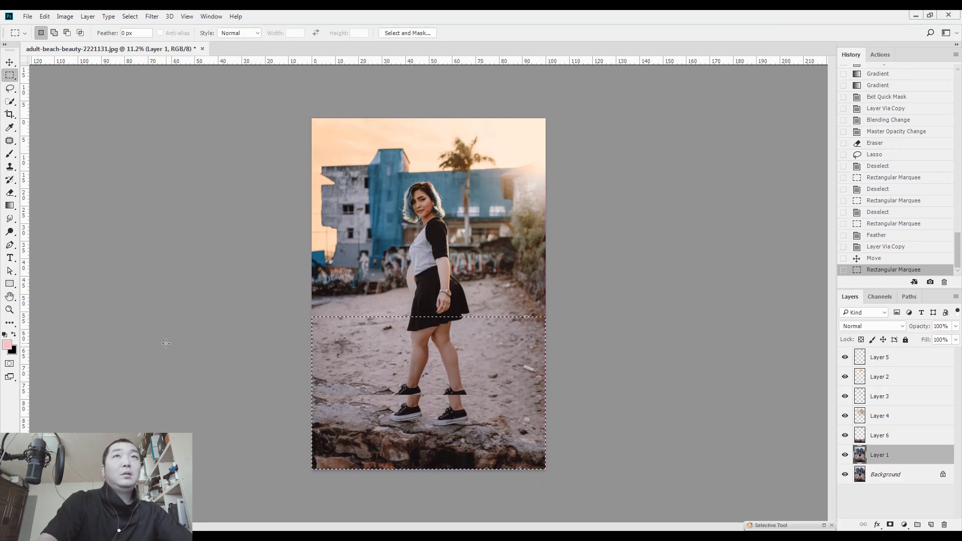
{"action": "key", "text": "shift+F6"}
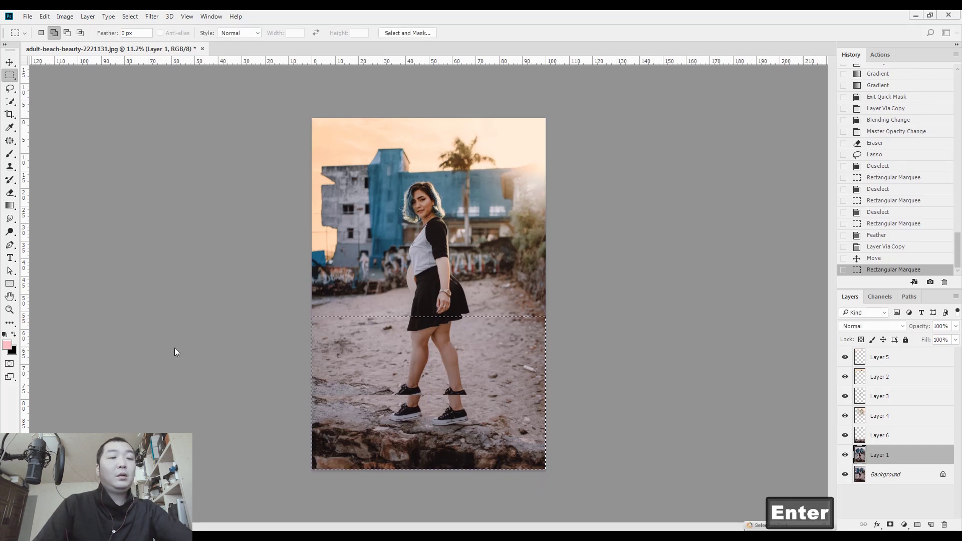
{"action": "key", "text": "ctrl+j"}
Stretch the copied leg section downward to 132.29% of its height so the legs meet the lowered shoes
{"action": "key", "text": "ctrl+t"}
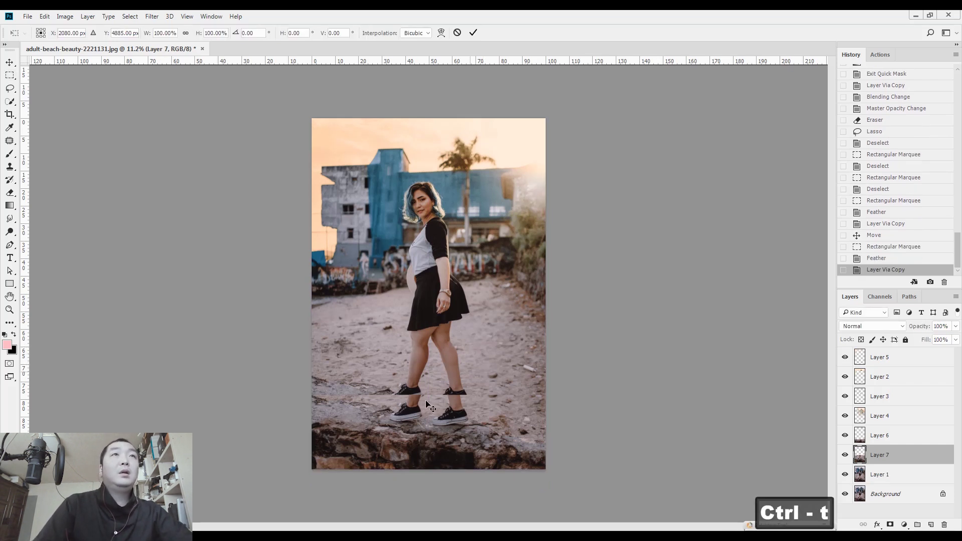
{"action": "scroll", "coordinate": [426, 400], "scroll_direction": "up", "scroll_amount": 8}
{"action": "left_click_drag", "start_coordinate": [426, 400], "coordinate": [443, 176]}
{"action": "scroll", "coordinate": [458, 296], "scroll_direction": "up", "scroll_amount": 2}
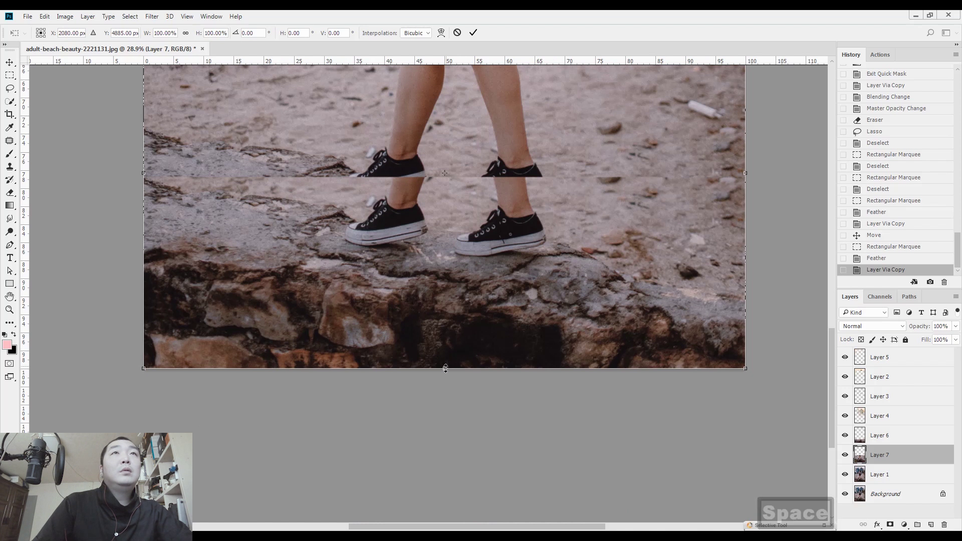
{"action": "scroll", "coordinate": [445, 368], "scroll_direction": "up", "scroll_amount": 1}
{"action": "left_click_drag", "start_coordinate": [445, 369], "coordinate": [443, 494]}
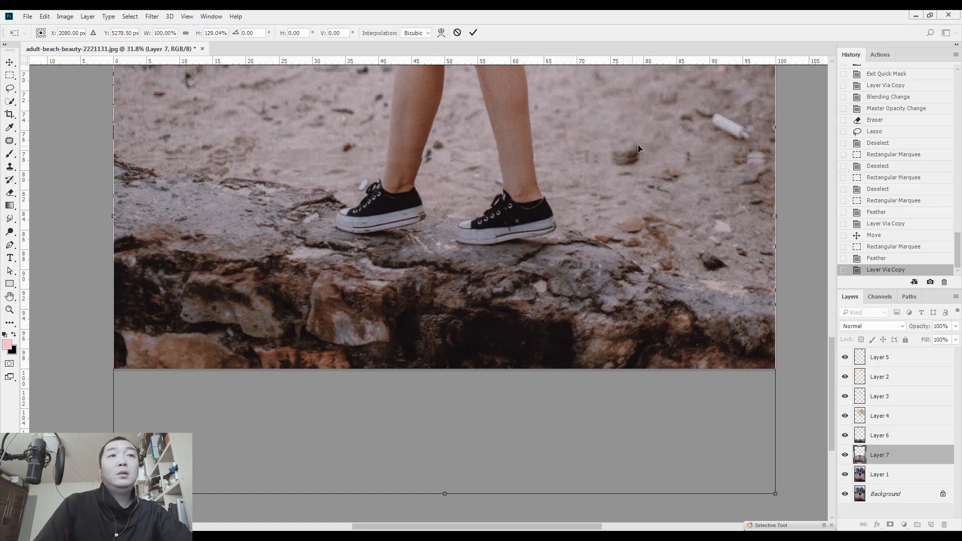
{"action": "left_click_drag", "start_coordinate": [445, 495], "coordinate": [444, 509]}
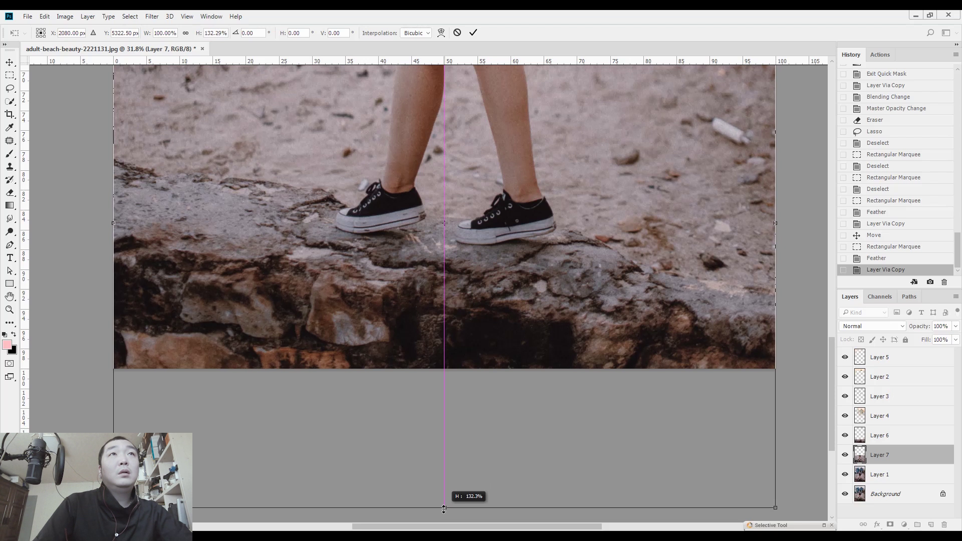
{"action": "key", "text": "Return"}
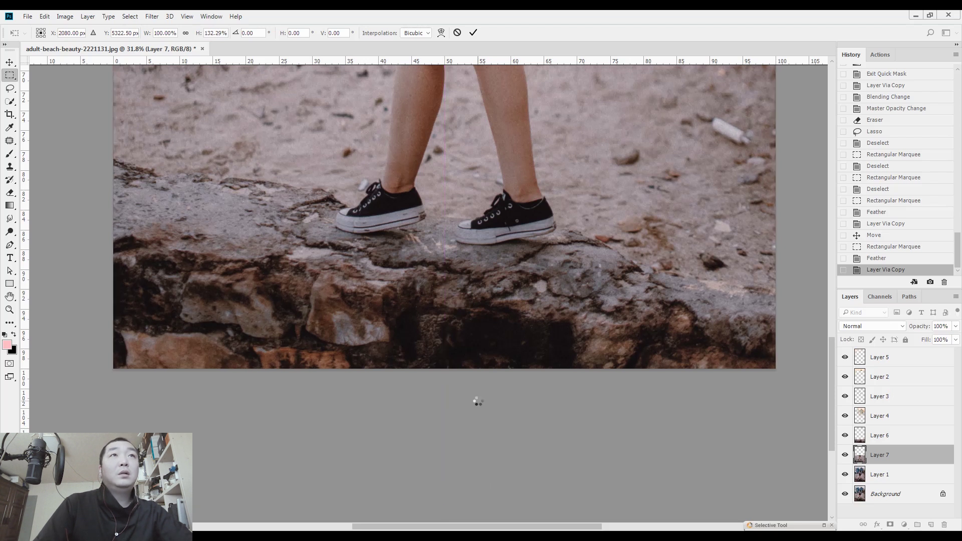
{"action": "key", "text": "ctrl+0"}
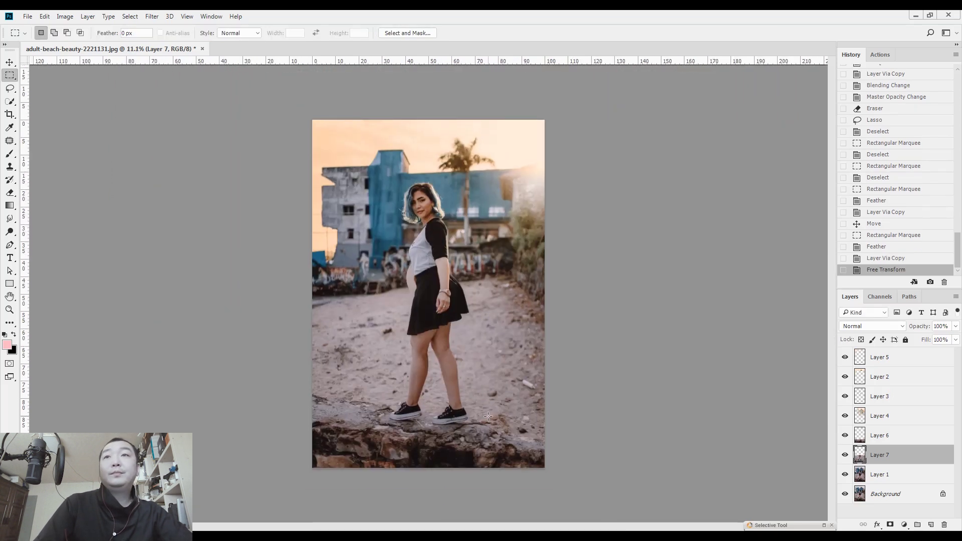
Hide Layer 6 and Layer 7 over the legs and make Layer 1 the active layer
{"action": "left_click", "coordinate": [876, 437]}
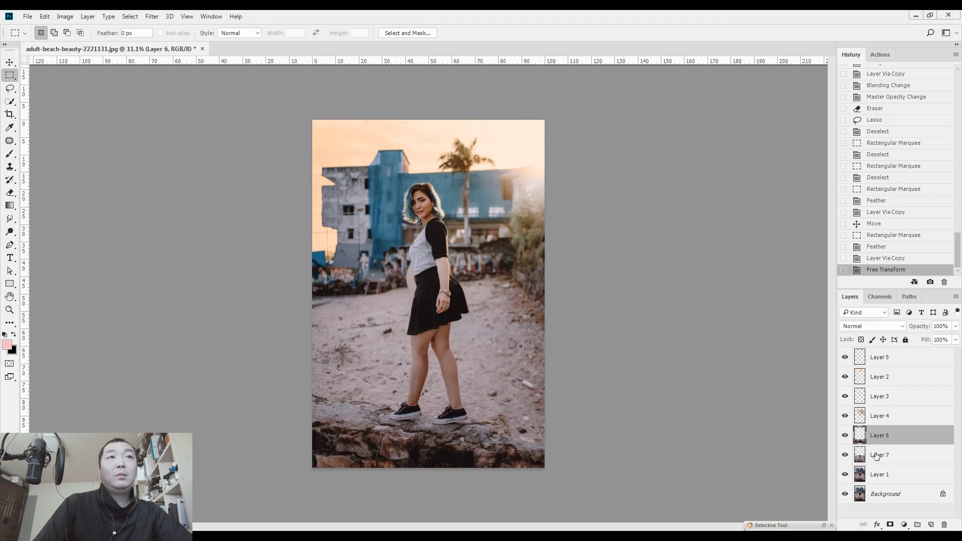
{"action": "left_click_drag", "start_coordinate": [421, 358], "coordinate": [644, 355]}
{"action": "left_click", "coordinate": [886, 475]}
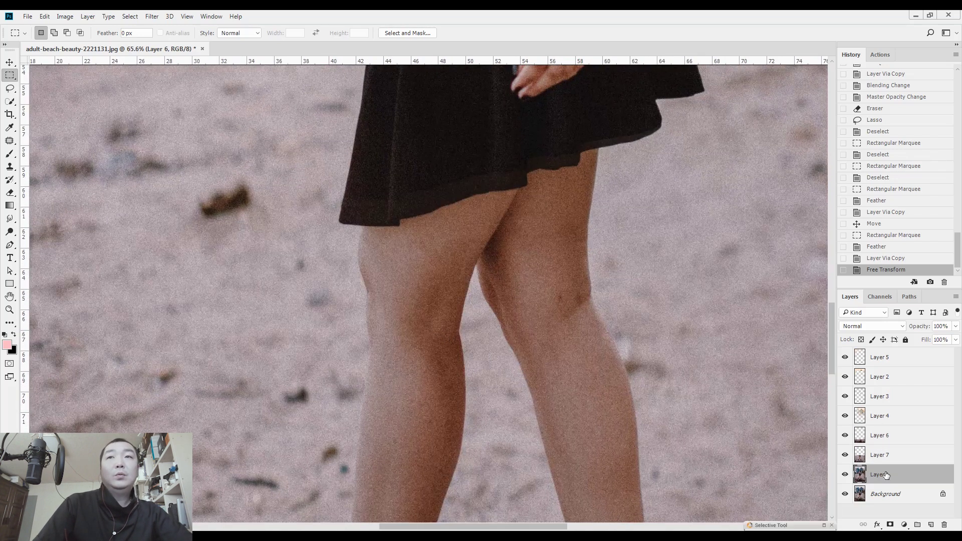
{"action": "left_click", "coordinate": [845, 436]}
{"action": "left_click", "coordinate": [846, 456]}
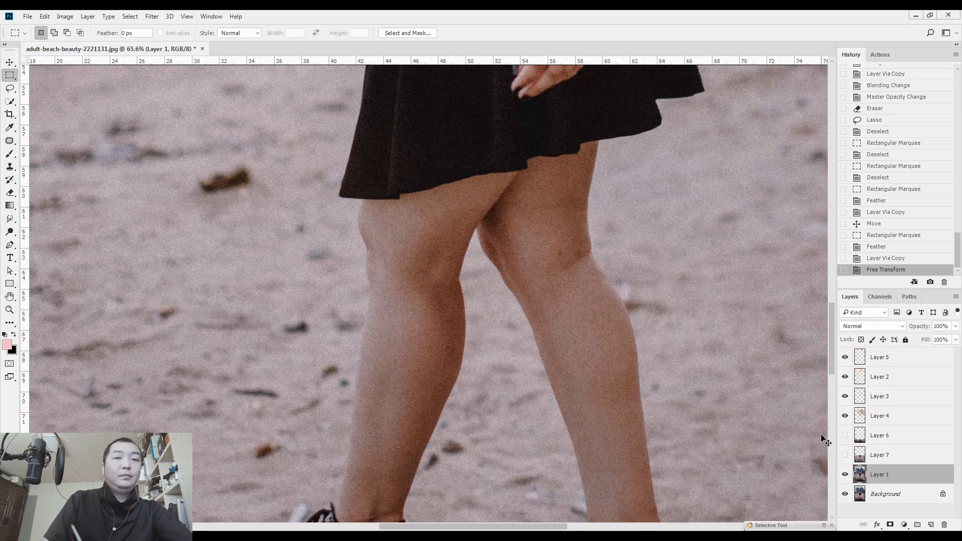
Clear the selection and paint a Quick Mask over the unstretched knee area of Layer 1 with a 150 px brush
{"action": "key", "text": "ctrl+d"}
{"action": "key", "text": "q"}
{"action": "key", "text": "b"}
{"action": "key", "text": "bracketleft"}
{"action": "key", "text": "bracketleft"}
{"action": "key", "text": "bracketleft"}
{"action": "key", "text": "bracketleft"}
{"action": "key", "text": "bracketleft"}
{"action": "key", "text": "bracketleft"}
{"action": "key", "text": "bracketleft"}
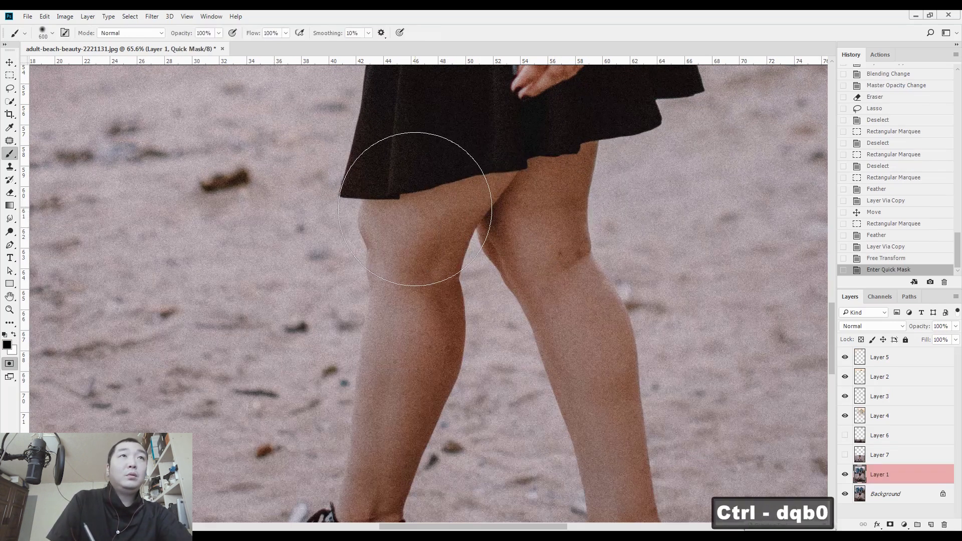
{"action": "mouse_move", "coordinate": [365, 223]}
{"action": "left_mouse_down"}
{"action": "mouse_move", "coordinate": [373, 281]}
{"action": "mouse_move", "coordinate": [366, 214]}
{"action": "left_mouse_up"}
Turn the Quick Mask into a selection, copy it to its own layer and place that layer above Layer 6
{"action": "key", "text": "q"}
{"action": "key", "text": "ctrl+j"}
{"action": "left_click_drag", "start_coordinate": [883, 479], "coordinate": [880, 430]}
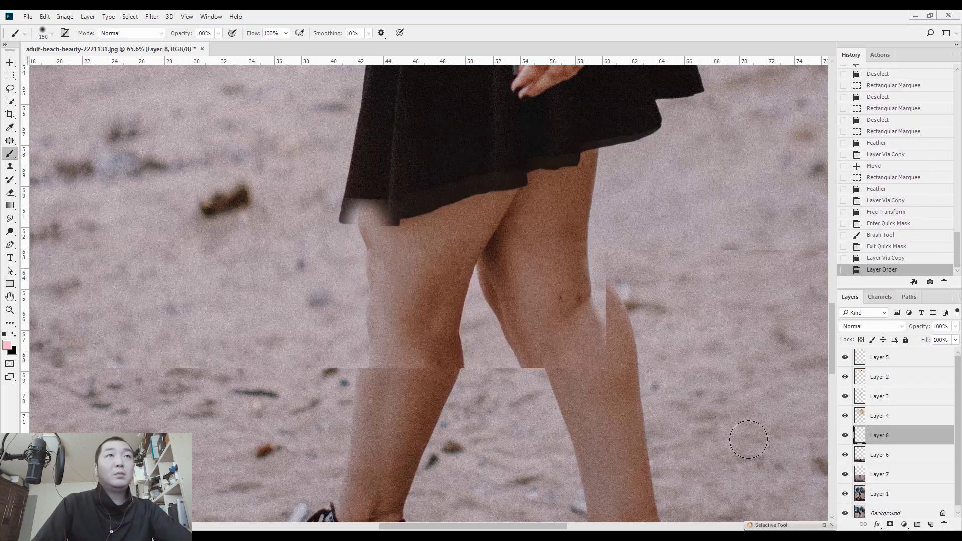
Move the copied knee patch down until it lines up with the skirt hem and the stretched legs
{"action": "key", "text": "l"}
{"action": "scroll", "coordinate": [397, 305], "scroll_direction": "up", "scroll_amount": 2}
{"action": "mouse_move", "coordinate": [371, 231]}
{"action": "left_mouse_down"}
{"action": "mouse_move", "coordinate": [371, 281]}
{"action": "mouse_move", "coordinate": [367, 258]}
{"action": "mouse_move", "coordinate": [443, 260]}
{"action": "mouse_move", "coordinate": [367, 261]}
{"action": "left_mouse_up"}
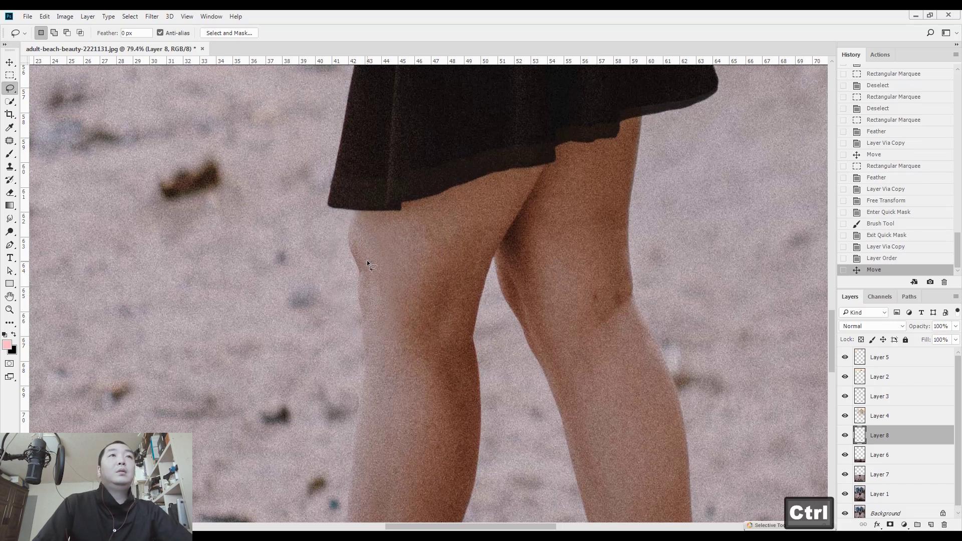
{"action": "scroll", "coordinate": [384, 263], "scroll_direction": "down", "scroll_amount": 3}
{"action": "scroll", "coordinate": [385, 263], "scroll_direction": "down", "scroll_amount": 4}
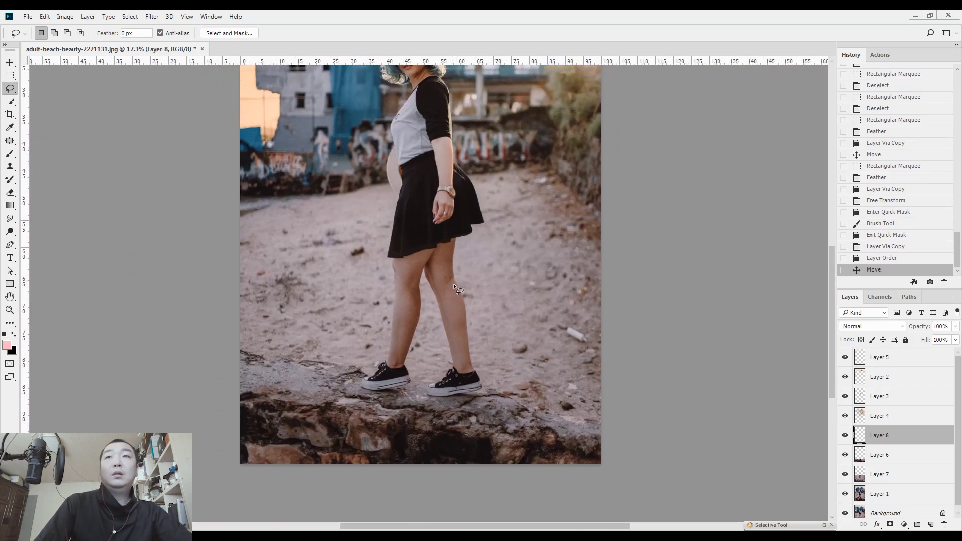
Try merging Layers 8, 6, 7 and 1 into one layer, and undo the merge
{"action": "left_click", "coordinate": [887, 496], "text": "shift"}
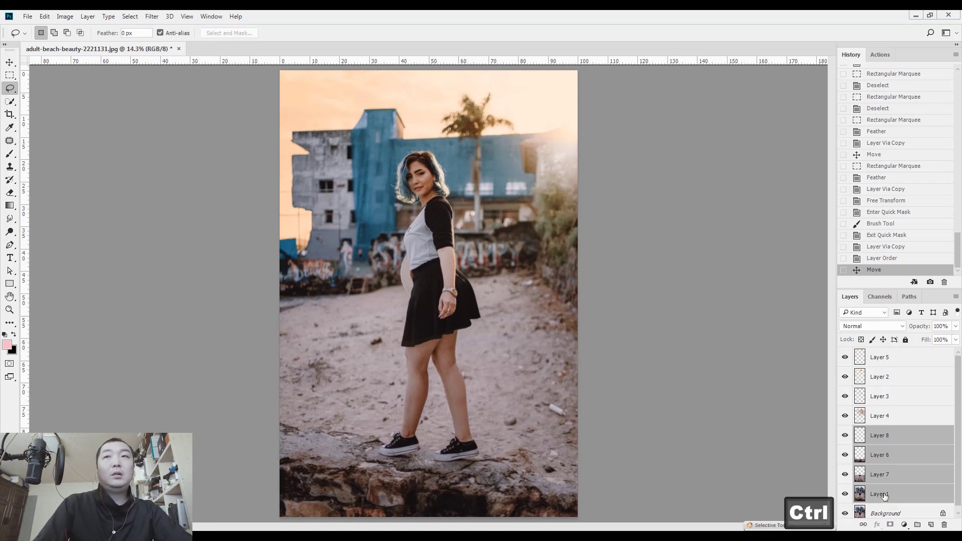
{"action": "key", "text": "ctrl+e"}
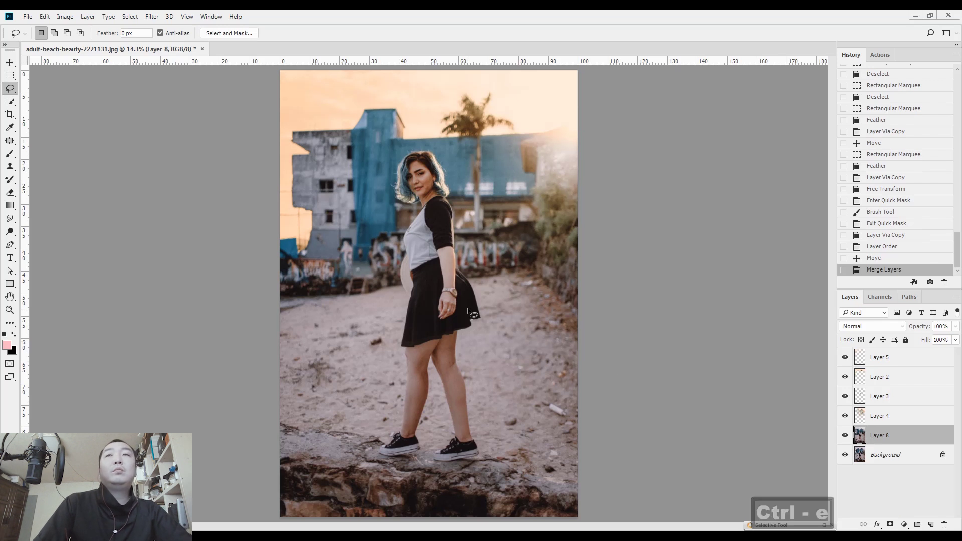
{"action": "key", "text": "ctrl+z"}
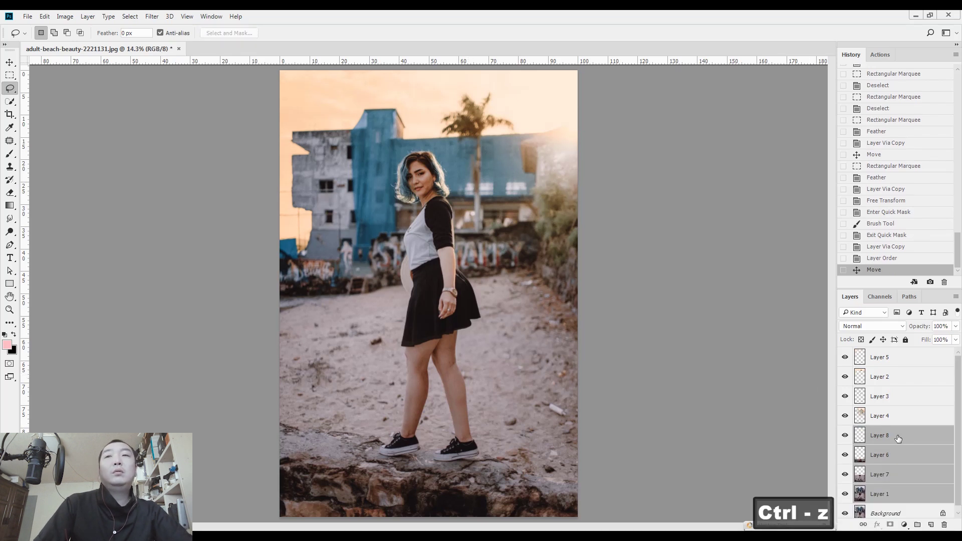
Select the leg-correction layers from Layer 8 down to Layer 1 together
{"action": "left_click", "coordinate": [898, 439]}
{"action": "key", "text": "shift"}
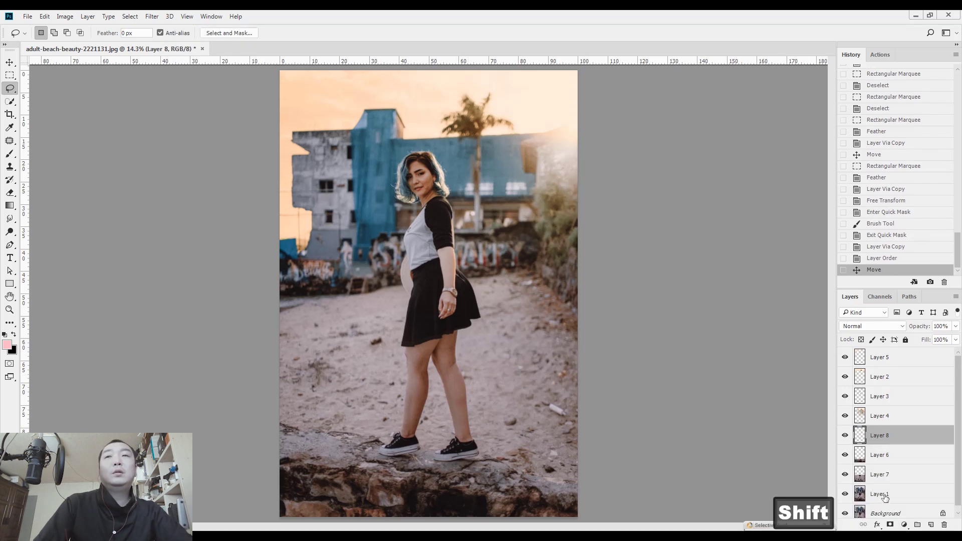
{"action": "left_click", "coordinate": [885, 498], "text": "shift"}
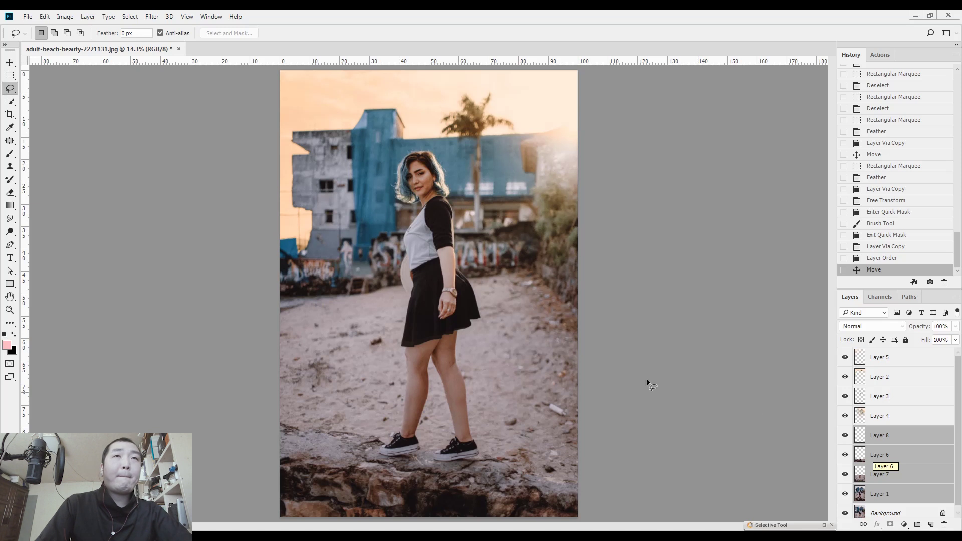
Merge the selected leg-correction layers, Layer 8 down to Layer 1, into a single layer
{"action": "key", "text": "ctrl+e"}
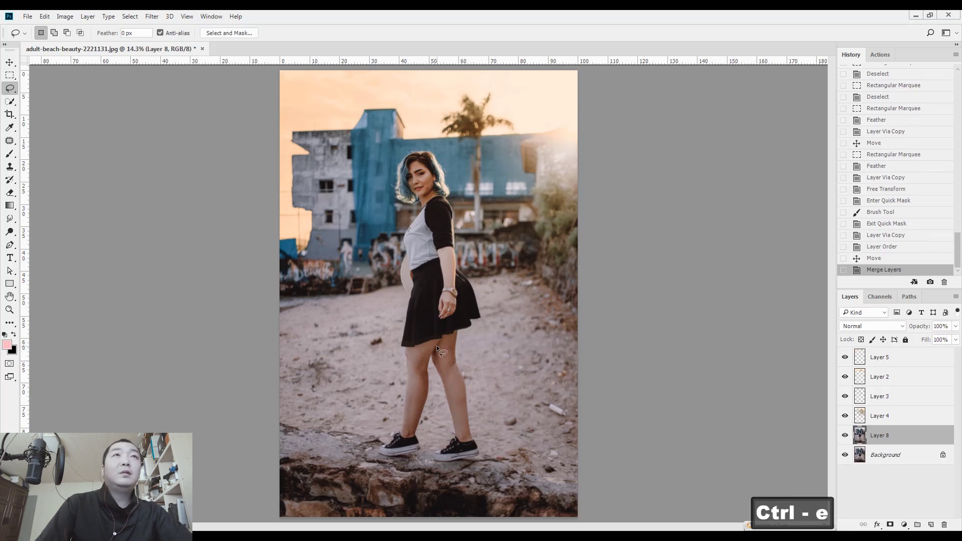
{"action": "scroll", "coordinate": [437, 346], "scroll_direction": "up", "scroll_amount": 10}
{"action": "scroll", "coordinate": [437, 346], "scroll_direction": "down", "scroll_amount": 8}
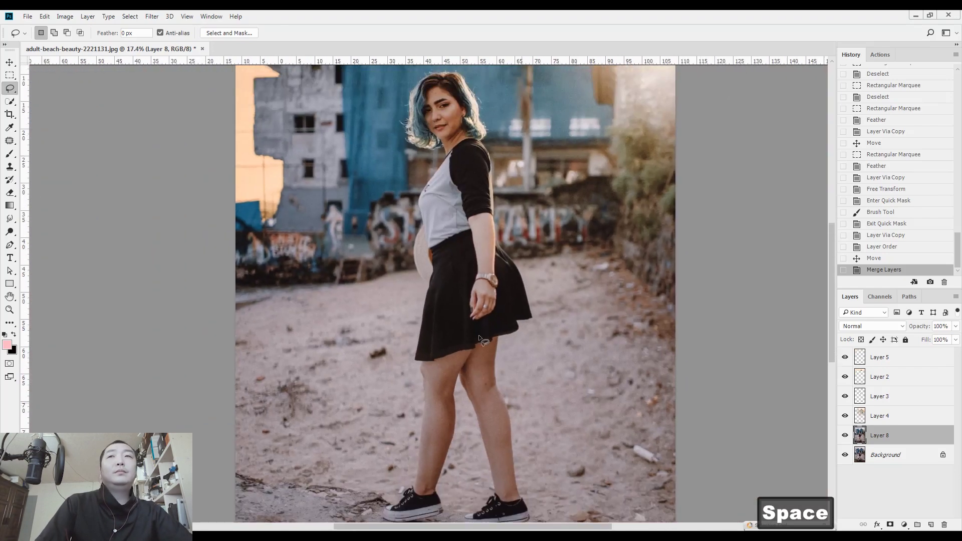
{"action": "scroll", "coordinate": [480, 335], "scroll_direction": "down", "scroll_amount": 3}
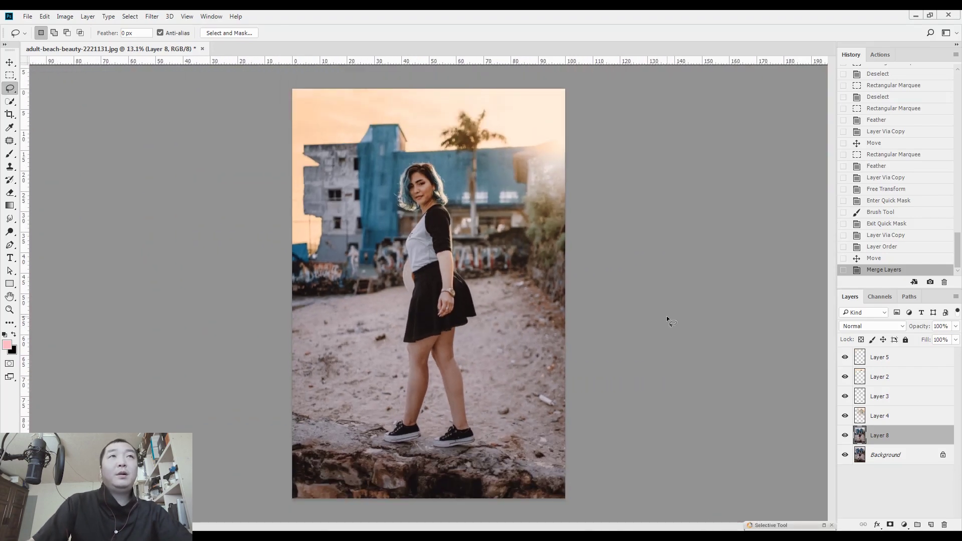
Open the Liquify filter on the merged layer and set the Forward Warp brush size to 500 for reshaping the torso
{"action": "key", "text": "ctrl+shift+x"}
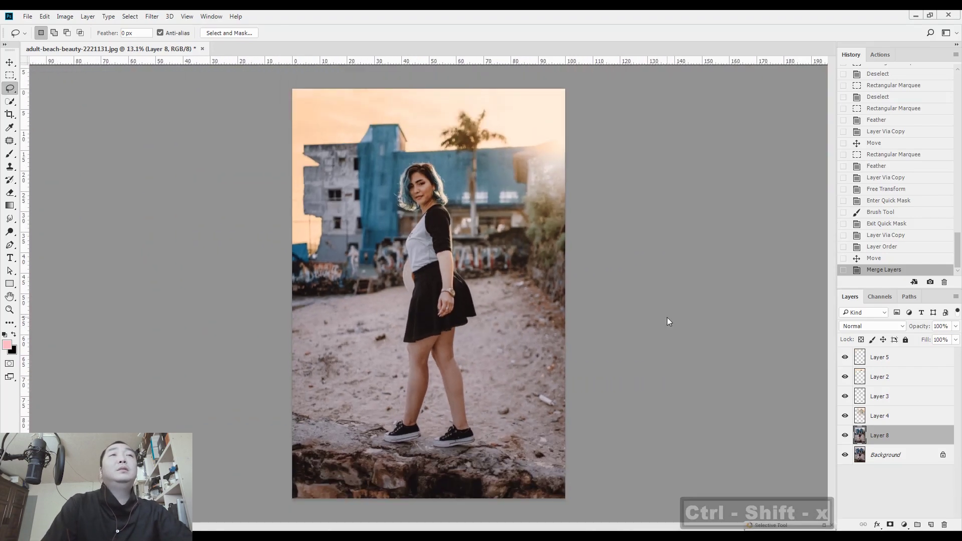
{"action": "key", "text": "ctrl+plus"}
{"action": "key", "text": "ctrl+plus"}
{"action": "key", "text": "ctrl+plus"}
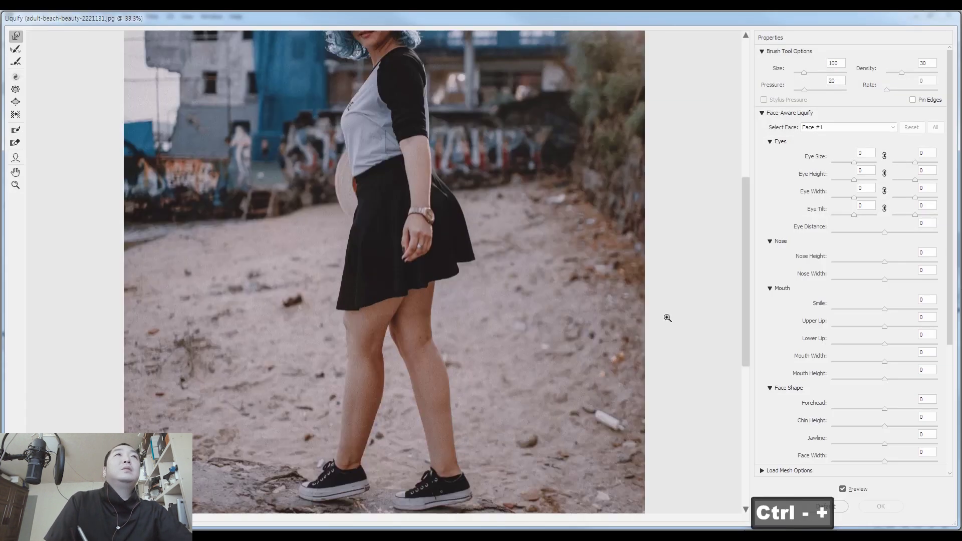
{"action": "key", "text": "space"}
{"action": "left_click_drag", "start_coordinate": [441, 203], "coordinate": [488, 399]}
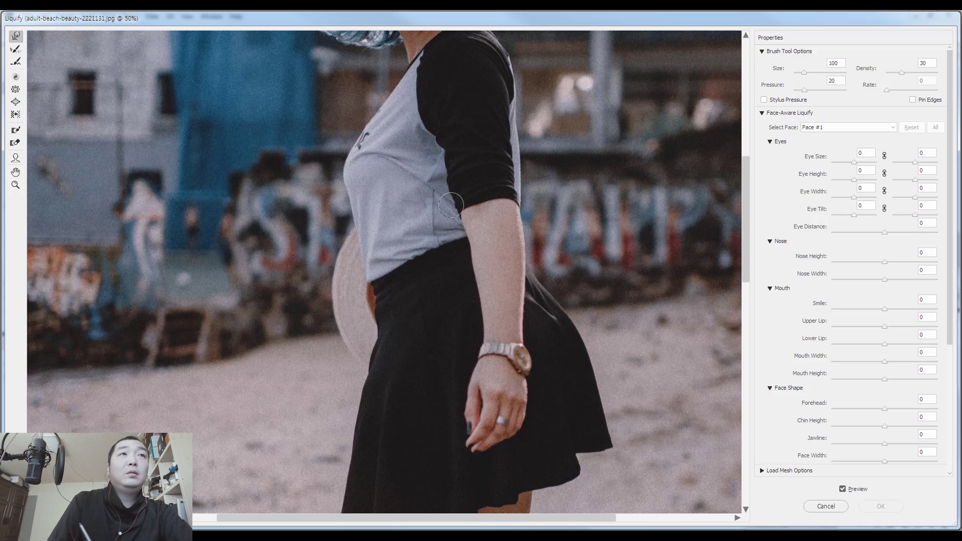
{"action": "key", "text": "bracketright"}
{"action": "key", "text": "bracketright"}
{"action": "key", "text": "bracketright"}
{"action": "key", "text": "bracketright"}
{"action": "key", "text": "bracketright"}
{"action": "key", "text": "bracketright"}
{"action": "key", "text": "bracketright"}
{"action": "key", "text": "bracketright"}
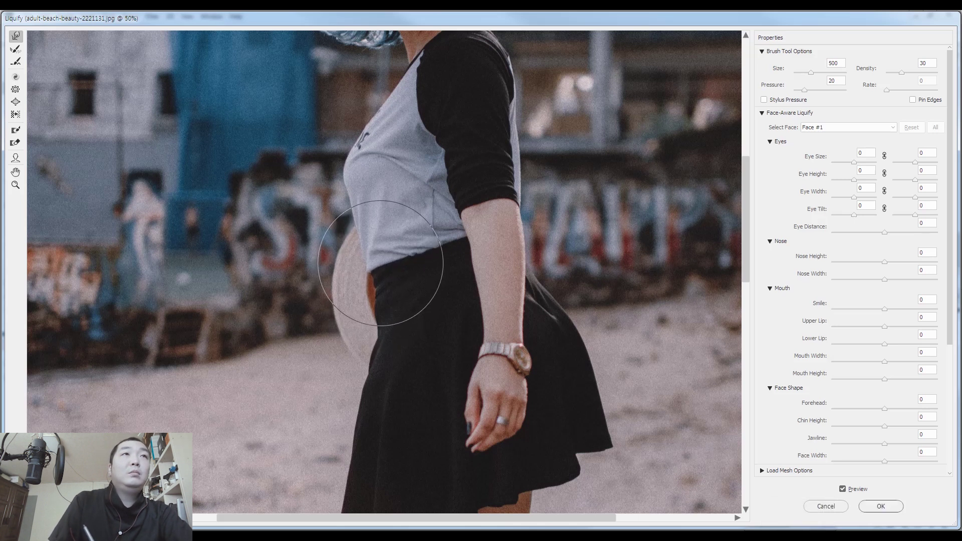
Push the front of the waist and belly inward with a Forward Warp brush enlarged to about 1200
{"action": "key", "text": "bracketleft"}
{"action": "key", "text": "bracketleft"}
{"action": "key", "text": "bracketleft"}
{"action": "key", "text": "bracketright"}
{"action": "key", "text": "bracketright"}
{"action": "key", "text": "bracketright"}
{"action": "key", "text": "bracketright"}
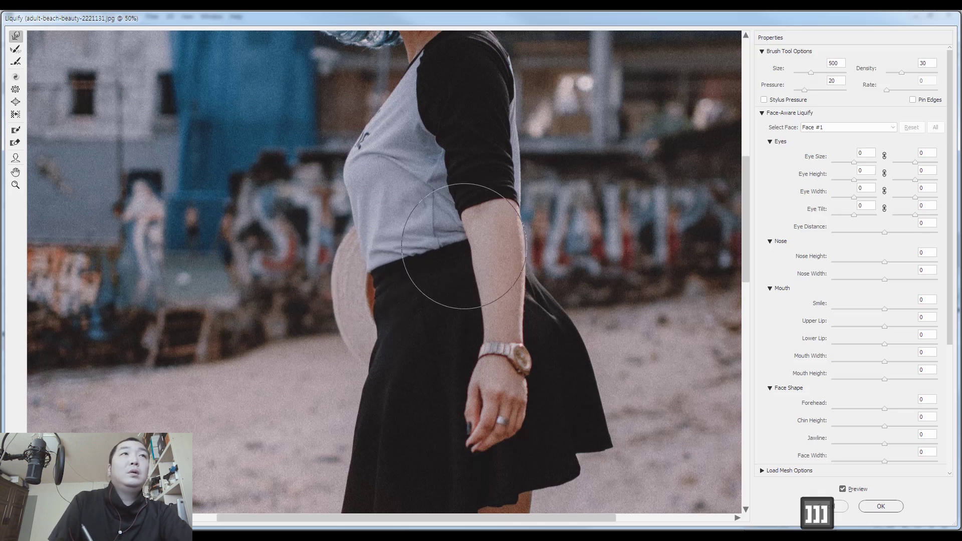
{"action": "key", "text": "bracketright"}
{"action": "key", "text": "bracketright"}
{"action": "key", "text": "bracketright"}
{"action": "key", "text": "bracketright"}
{"action": "key", "text": "bracketright"}
{"action": "key", "text": "bracketright"}
{"action": "key", "text": "bracketright"}
{"action": "key", "text": "bracketright"}
{"action": "key", "text": "bracketright"}
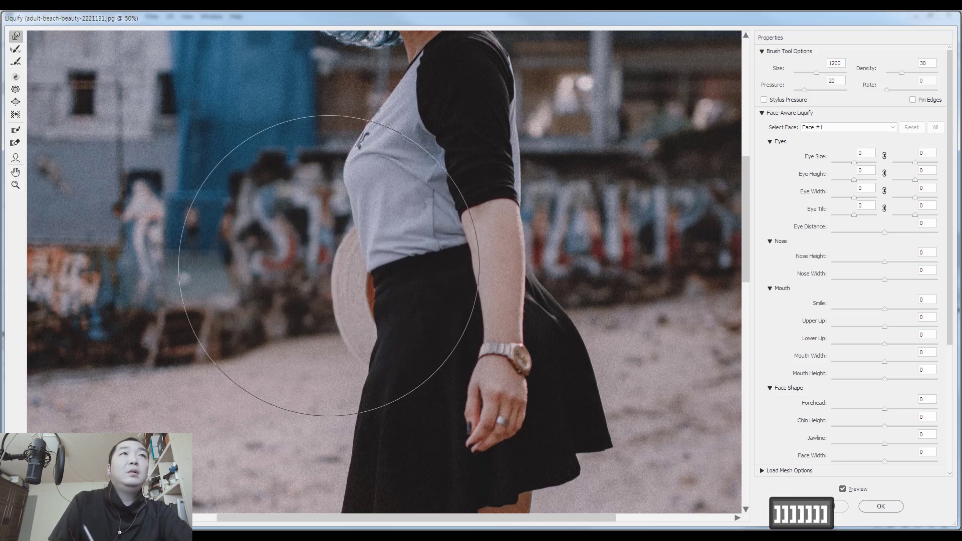
{"action": "left_click_drag", "start_coordinate": [346, 265], "coordinate": [341, 273]}
Refine the bust, belly and back outlines of the shirt with a smaller Forward Warp brush of 300 to 400
{"action": "key", "text": "bracketleft"}
{"action": "key", "text": "bracketleft"}
{"action": "key", "text": "bracketleft"}
{"action": "key", "text": "bracketleft"}
{"action": "key", "text": "bracketleft"}
{"action": "key", "text": "bracketleft"}
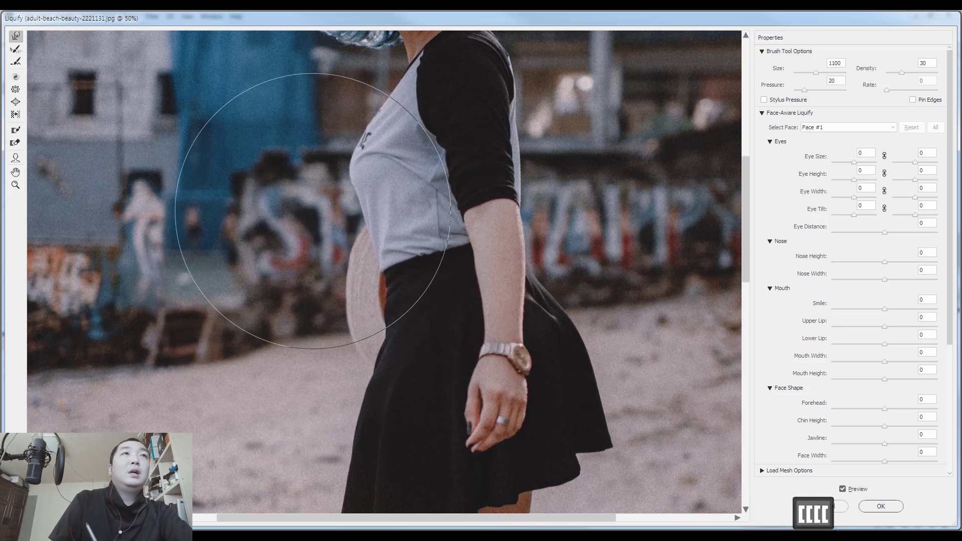
{"action": "key", "text": "bracketleft"}
{"action": "key", "text": "bracketleft"}
{"action": "key", "text": "bracketleft"}
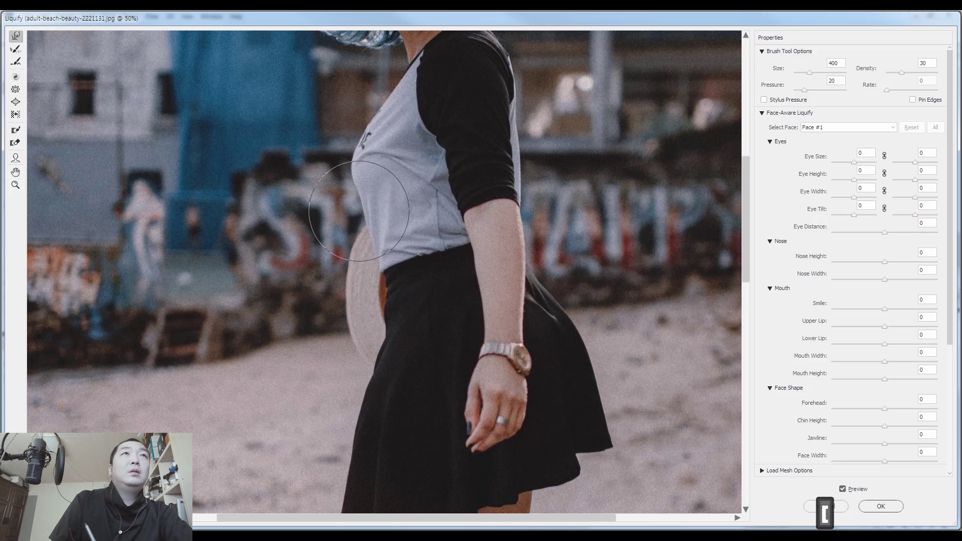
{"action": "key", "text": "bracketright"}
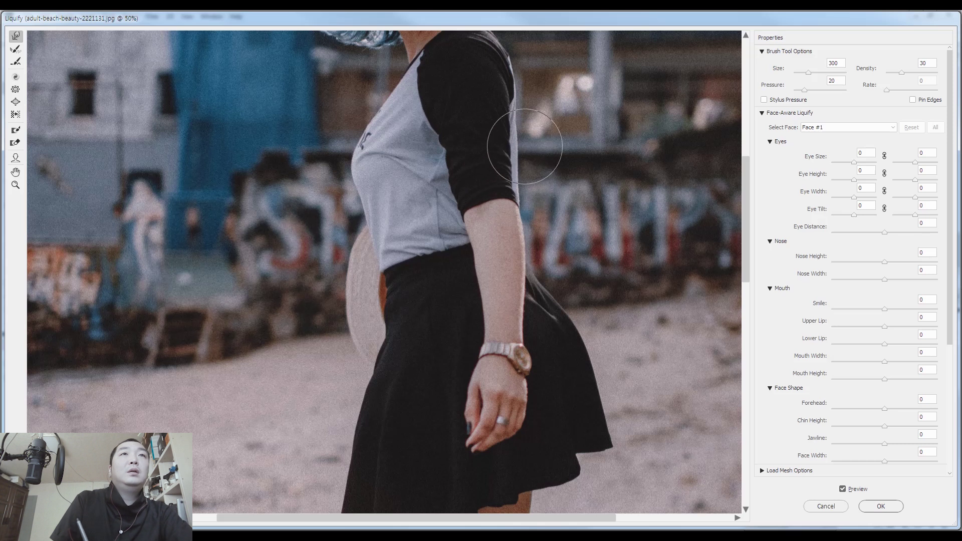
Reshape the hip and skirt outline with the Forward Warp brush, ending at size 400
{"action": "key", "text": "space"}
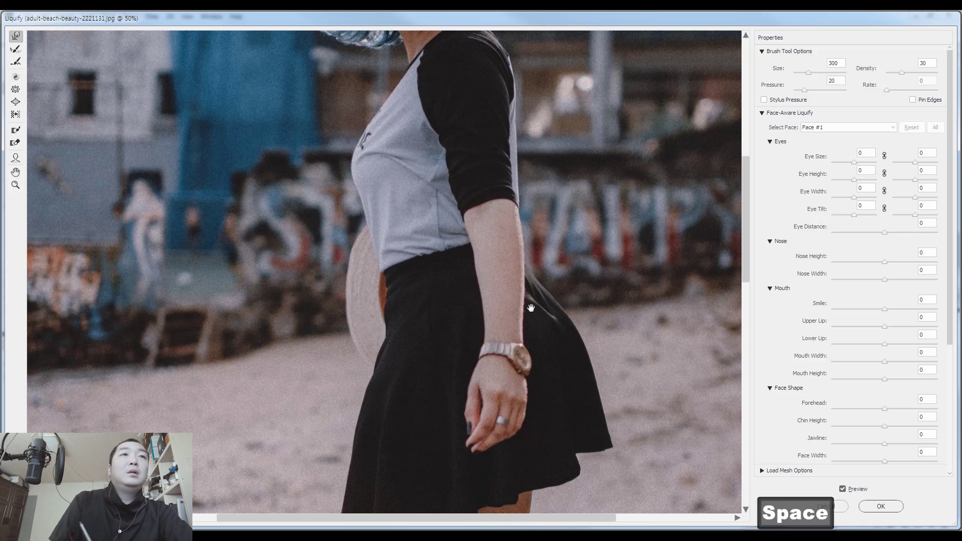
{"action": "left_click_drag", "start_coordinate": [519, 268], "coordinate": [506, 228]}
{"action": "key", "text": "bracketright"}
{"action": "key", "text": "bracketright"}
{"action": "key", "text": "space"}
{"action": "left_click_drag", "start_coordinate": [408, 290], "coordinate": [394, 257]}
{"action": "key", "text": "space"}
{"action": "left_click_drag", "start_coordinate": [491, 293], "coordinate": [485, 249]}
{"action": "key", "text": "bracketright"}
{"action": "key", "text": "space"}
{"action": "left_click_drag", "start_coordinate": [494, 290], "coordinate": [522, 172]}
{"action": "key", "text": "bracketleft"}
{"action": "key", "text": "bracketleft"}
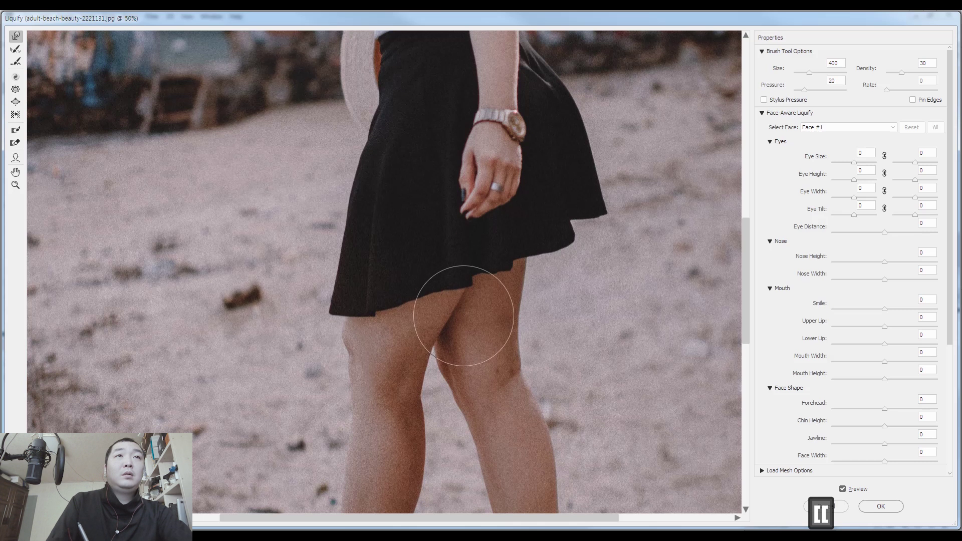
Smooth the stepped skirt hem above the thighs with Forward Warp brush sizes between 175 and 500
{"action": "key", "text": "bracketright"}
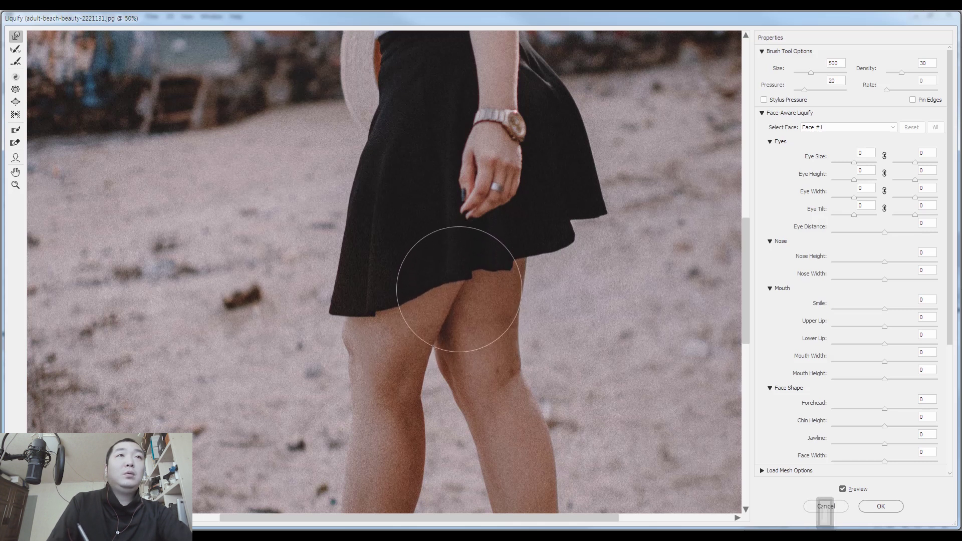
{"action": "key", "text": "bracketleft"}
{"action": "key", "text": "bracketleft"}
{"action": "key", "text": "bracketleft"}
{"action": "key", "text": "bracketleft"}
{"action": "key", "text": "bracketleft"}
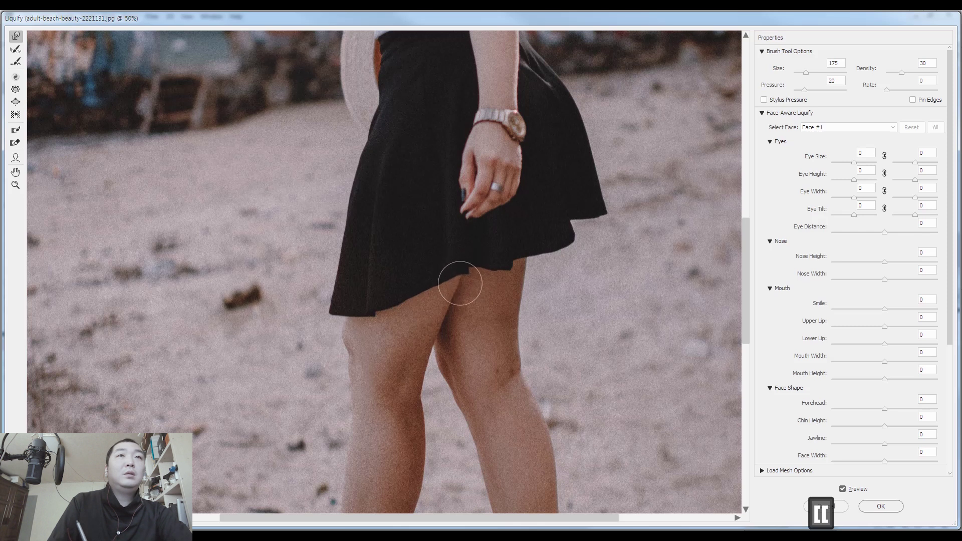
{"action": "key", "text": "bracketright"}
{"action": "key", "text": "bracketright"}
{"action": "key", "text": "bracketright"}
{"action": "key", "text": "bracketright"}
{"action": "key", "text": "bracketright"}
{"action": "key", "text": "bracketright"}
{"action": "key", "text": "bracketleft"}
{"action": "key", "text": "bracketleft"}
Refine the calf and ankle outlines of both legs with the Forward Warp brush at 400 and 600
{"action": "left_click_drag", "start_coordinate": [516, 279], "coordinate": [499, 193]}
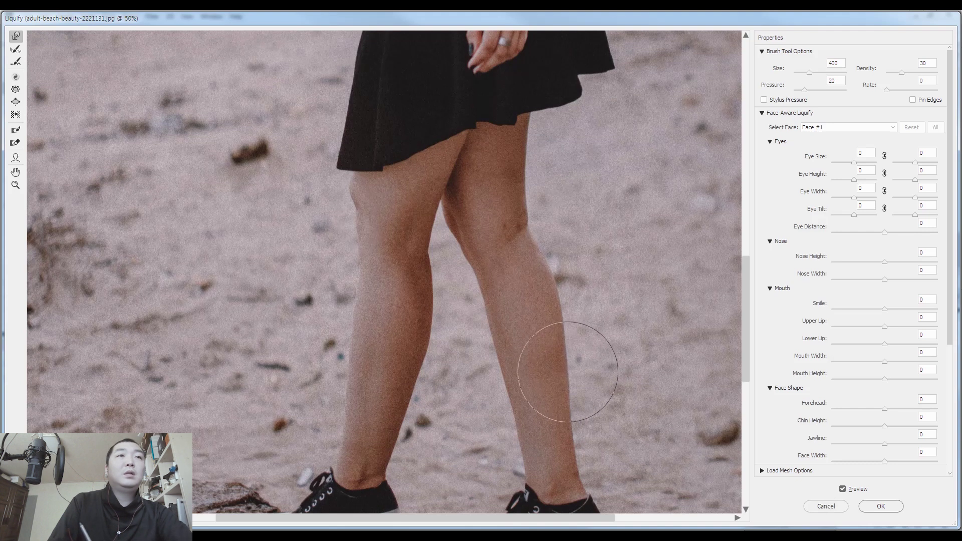
{"action": "left_click_drag", "start_coordinate": [386, 401], "coordinate": [383, 240]}
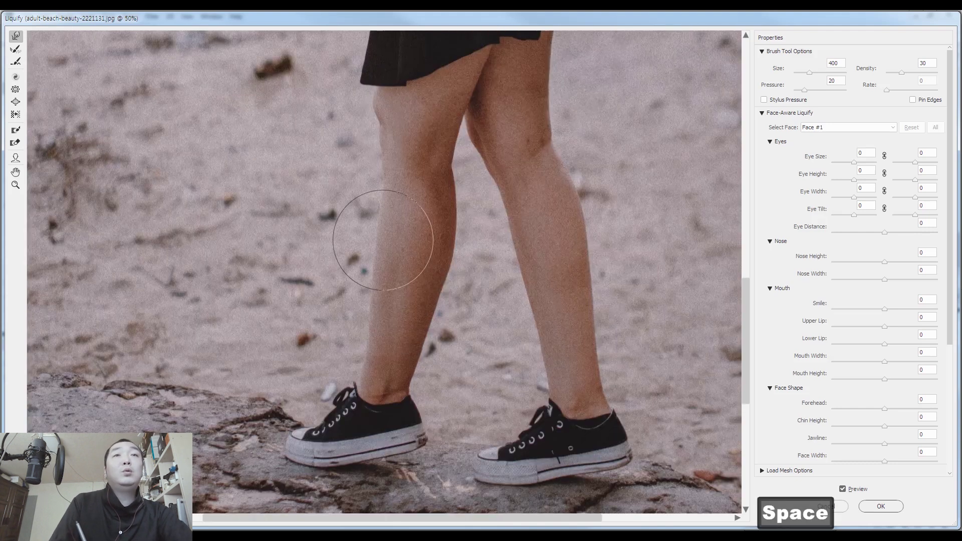
{"action": "key", "text": "bracketright"}
{"action": "key", "text": "bracketright"}
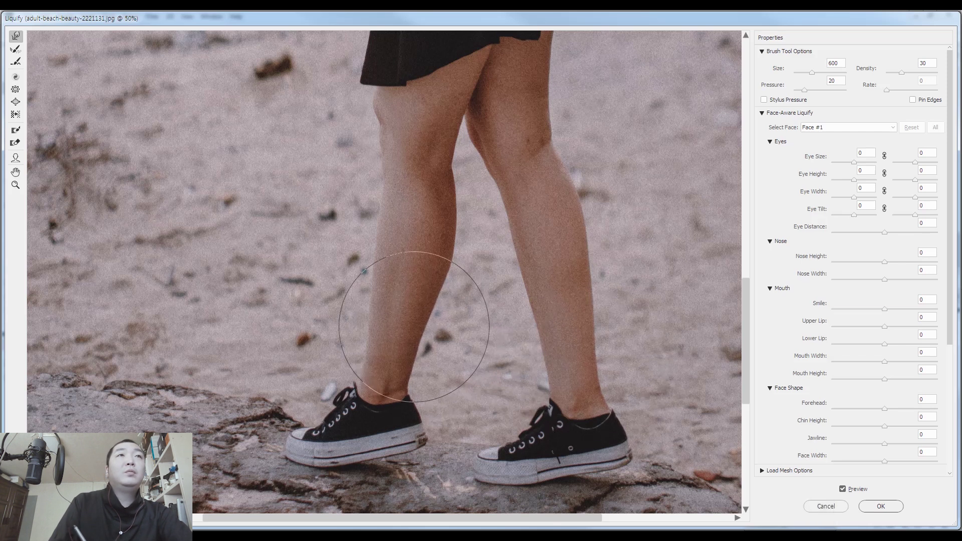
Flatten the bulge at the front of the knee just below the skirt hem, using a Forward Warp brush from 250 to 600
{"action": "left_click_drag", "start_coordinate": [397, 176], "coordinate": [415, 374]}
{"action": "key", "text": "bracketleft"}
{"action": "key", "text": "bracketleft"}
{"action": "key", "text": "bracketleft"}
{"action": "key", "text": "bracketleft"}
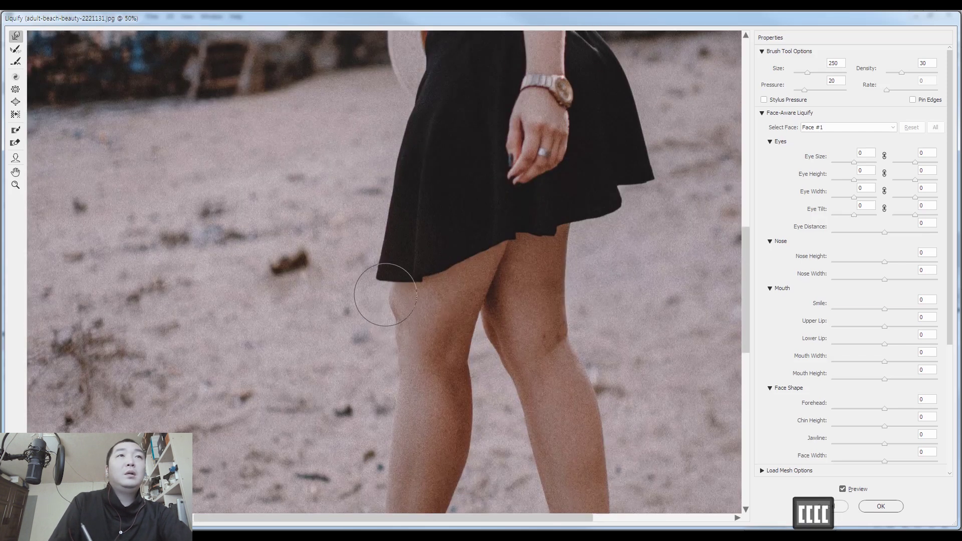
{"action": "key", "text": "bracketright"}
{"action": "key", "text": "bracketright"}
{"action": "key", "text": "bracketright"}
{"action": "key", "text": "bracketright"}
{"action": "key", "text": "bracketright"}
Raise the front corner of the skirt hem with a Forward Warp brush of 900, refining it at 300
{"action": "left_click_drag", "start_coordinate": [499, 113], "coordinate": [462, 208]}
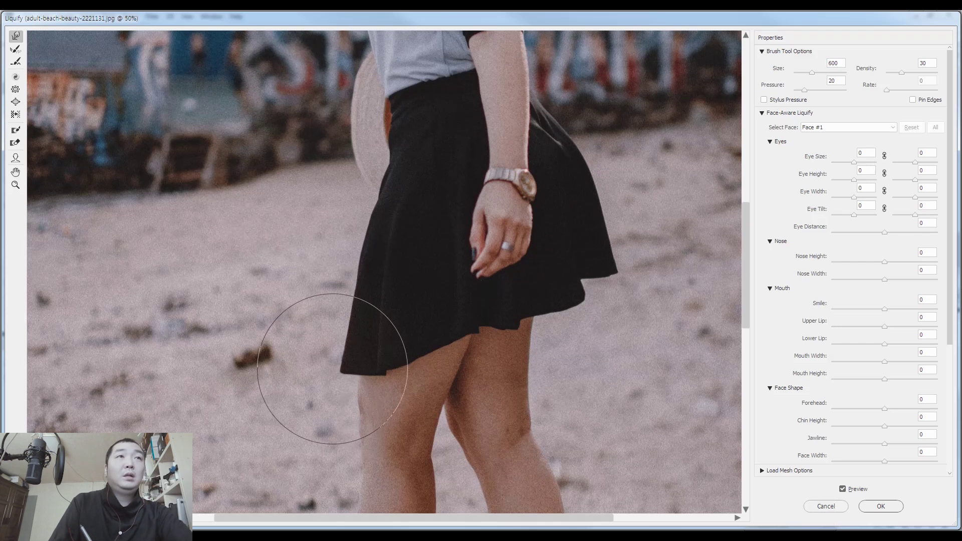
{"action": "key", "text": "bracketright"}
{"action": "key", "text": "bracketright"}
{"action": "key", "text": "bracketright"}
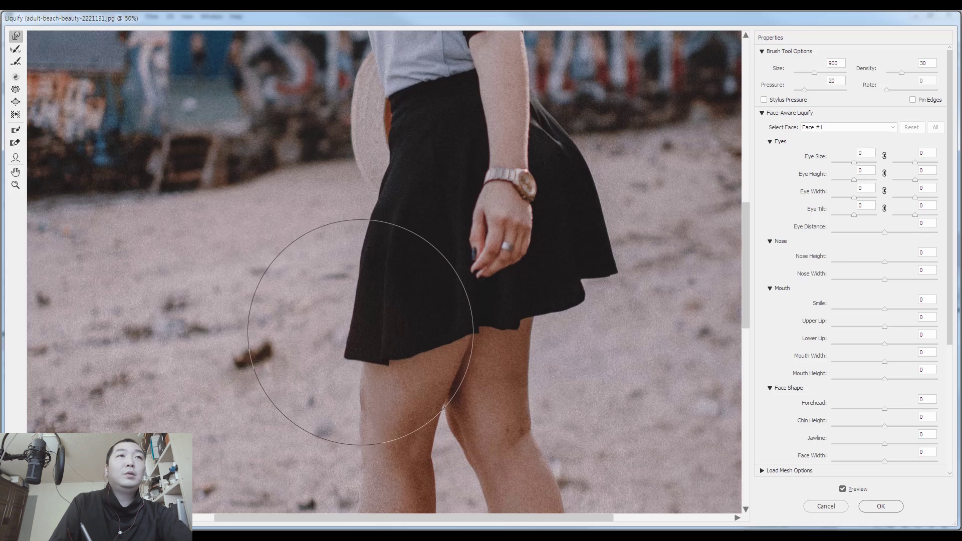
{"action": "key", "text": "bracketleft"}
{"action": "key", "text": "bracketleft"}
{"action": "key", "text": "bracketleft"}
{"action": "key", "text": "bracketleft"}
{"action": "key", "text": "bracketleft"}
{"action": "key", "text": "bracketleft"}
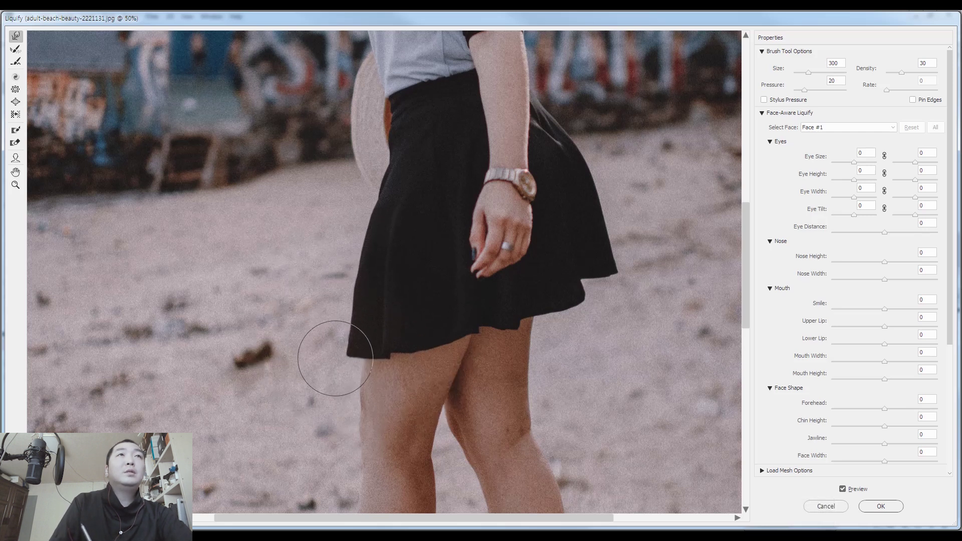
Refine the front edge and waistband of the skirt with the Forward Warp brush reduced to 200
{"action": "key", "text": "space"}
{"action": "left_click_drag", "start_coordinate": [394, 198], "coordinate": [395, 284]}
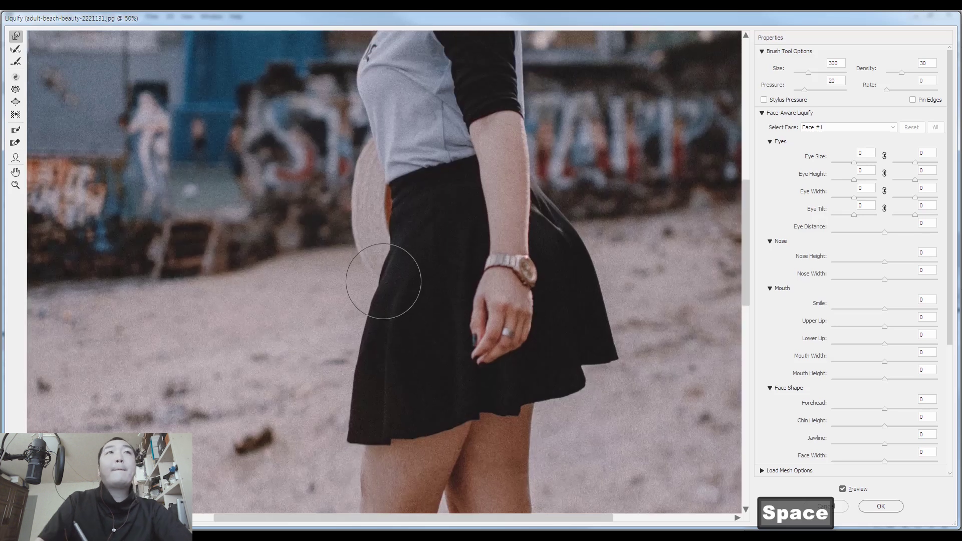
{"action": "key", "text": "bracketleft"}
{"action": "key", "text": "bracketleft"}
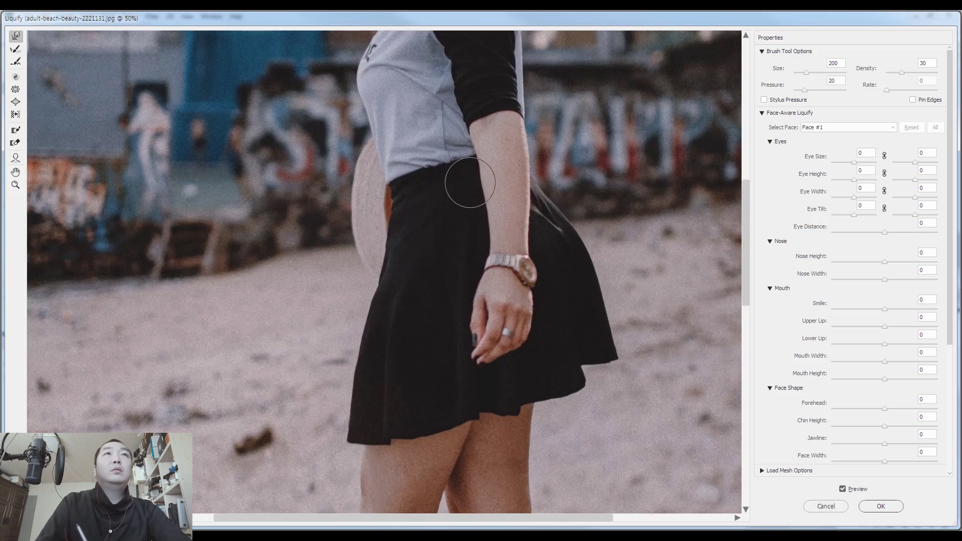
Lower and slim the shoulder line at the back of the neck, finishing with a Forward Warp brush of 300
{"action": "key", "text": "space"}
{"action": "left_click_drag", "start_coordinate": [455, 115], "coordinate": [461, 211]}
{"action": "left_click_drag", "start_coordinate": [525, 120], "coordinate": [538, 249]}
{"action": "key", "text": "bracketright"}
{"action": "key", "text": "bracketright"}
{"action": "key", "text": "bracketright"}
{"action": "key", "text": "bracketright"}
{"action": "key", "text": "bracketright"}
{"action": "key", "text": "bracketright"}
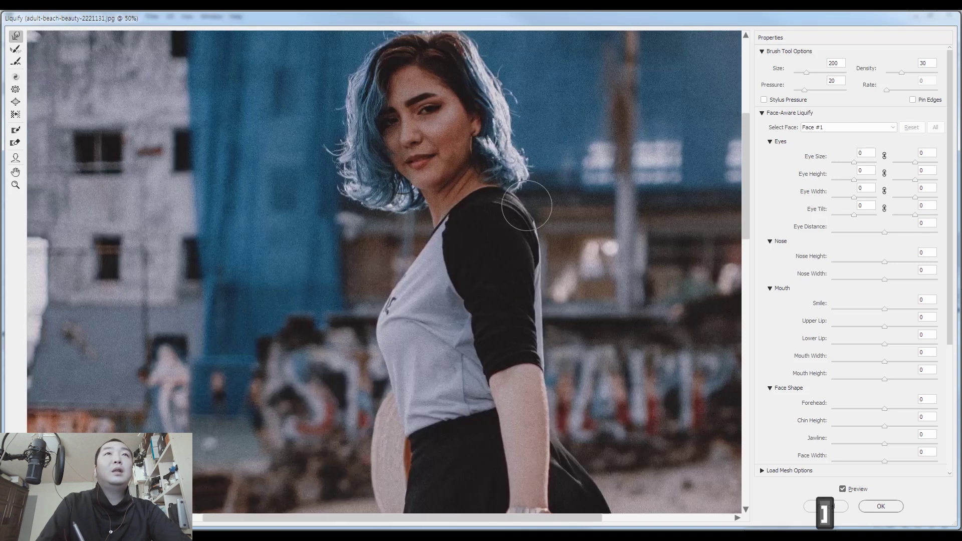
{"action": "key", "text": "bracketleft"}
{"action": "key", "text": "bracketleft"}
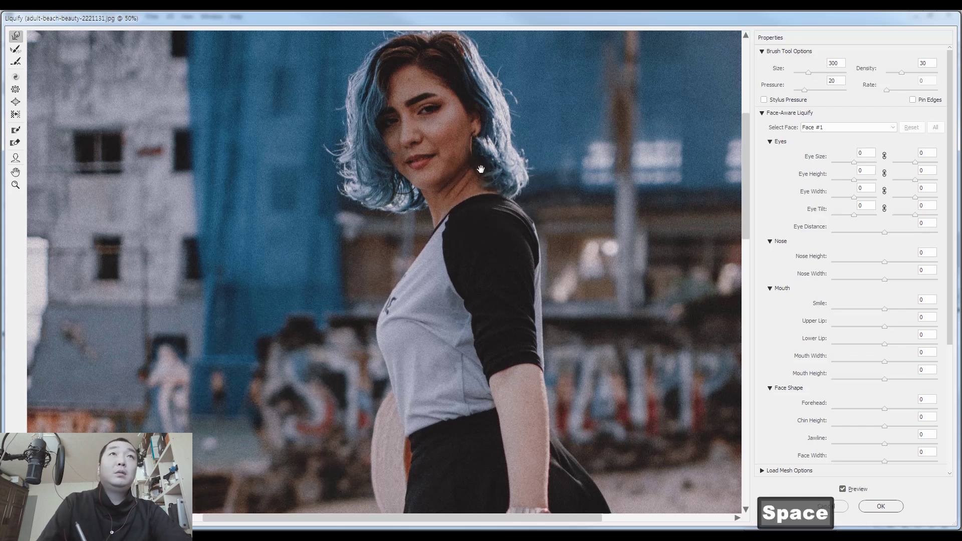
Refine the face, jaw and neck contours with the Forward Warp brush reduced from 250 to 125
{"action": "left_click_drag", "start_coordinate": [479, 103], "coordinate": [496, 183]}
{"action": "key", "text": "bracketright"}
{"action": "key", "text": "bracketleft"}
{"action": "key", "text": "bracketleft"}
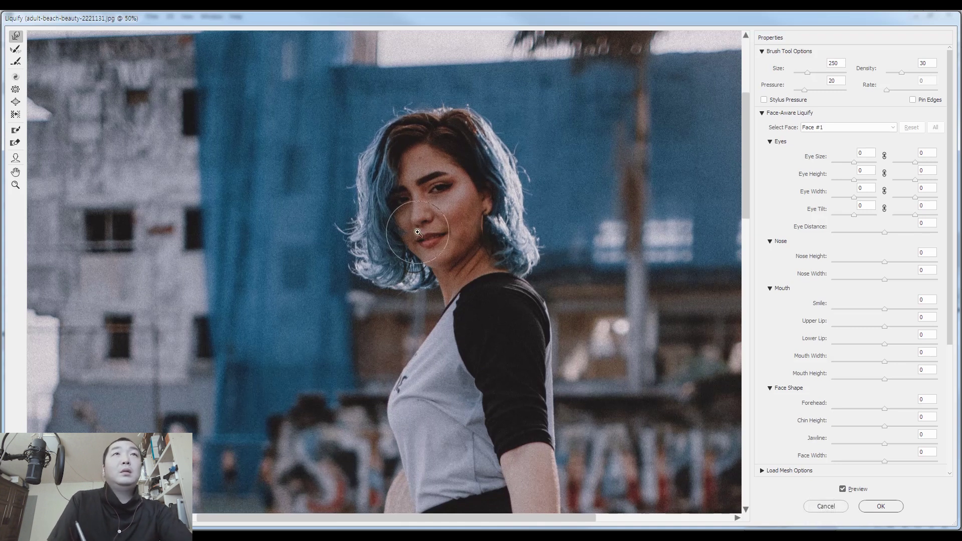
{"action": "key", "text": "ctrl+plus"}
{"action": "key", "text": "bracketleft"}
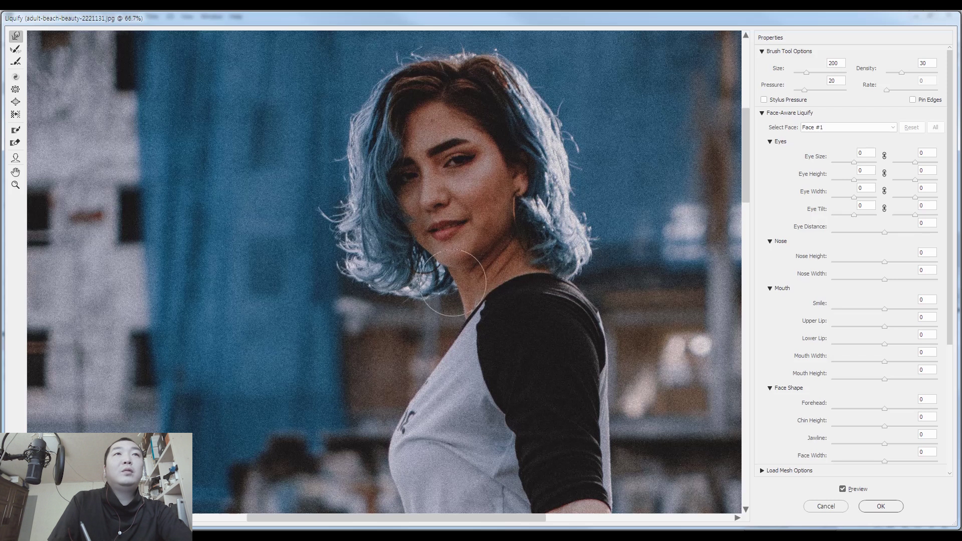
{"action": "key", "text": "bracketleft"}
{"action": "key", "text": "bracketleft"}
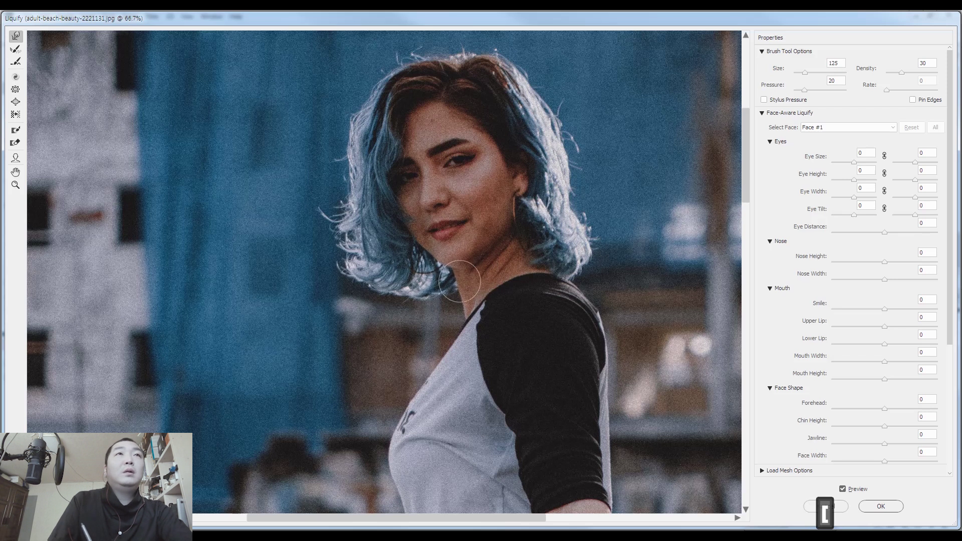
Shape the outline of the hair at the back of the head with the Forward Warp brush, ending at size 300
{"action": "key", "text": "bracketright"}
{"action": "key", "text": "bracketright"}
{"action": "key", "text": "bracketright"}
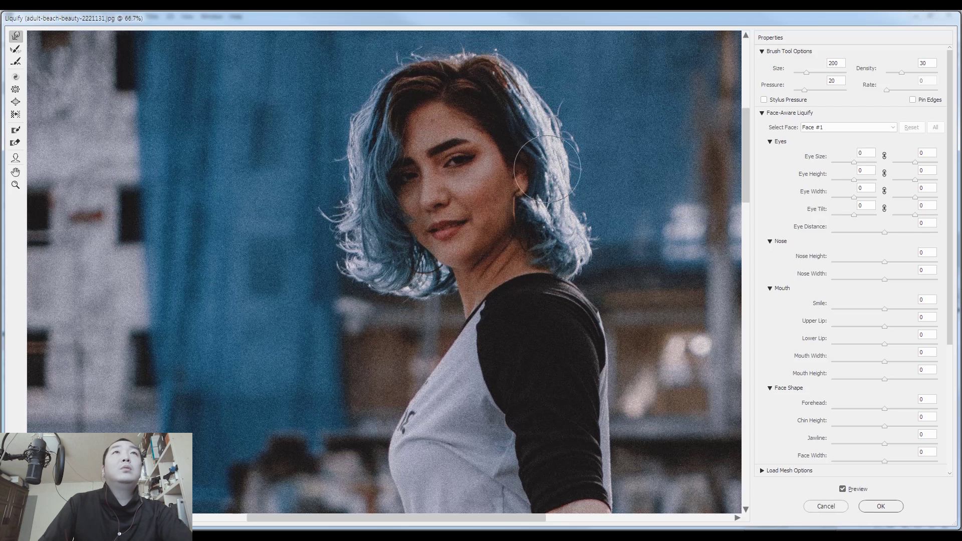
{"action": "key", "text": "bracketright"}
{"action": "key", "text": "bracketright"}
{"action": "key", "text": "bracketright"}
{"action": "key", "text": "bracketright"}
{"action": "left_click_drag", "start_coordinate": [538, 108], "coordinate": [566, 101]}
{"action": "key", "text": "bracketleft"}
{"action": "key", "text": "bracketleft"}
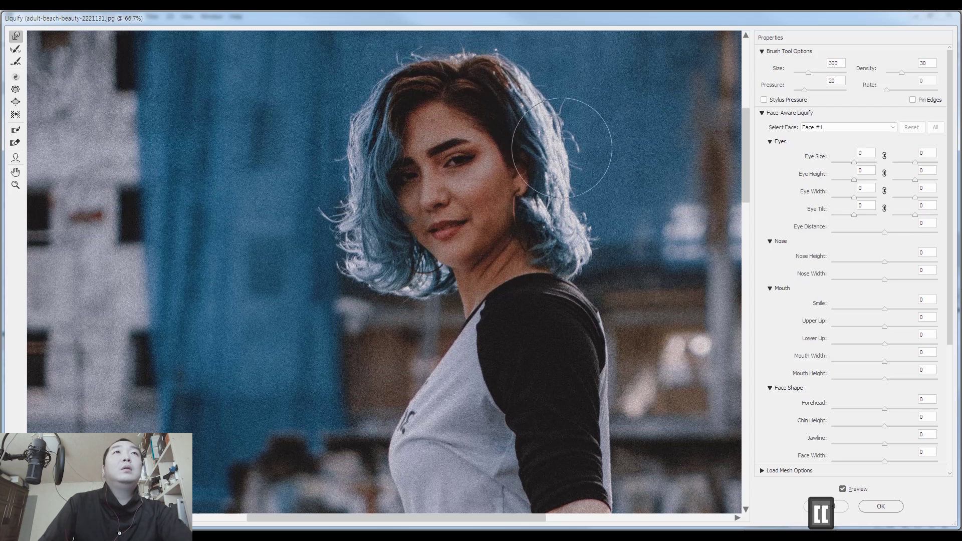
Refine the outline of the hair on both sides of the head with the Forward Warp brush between 250 and 300
{"action": "left_click_drag", "start_coordinate": [562, 147], "coordinate": [577, 200]}
{"action": "key", "text": "bracketleft"}
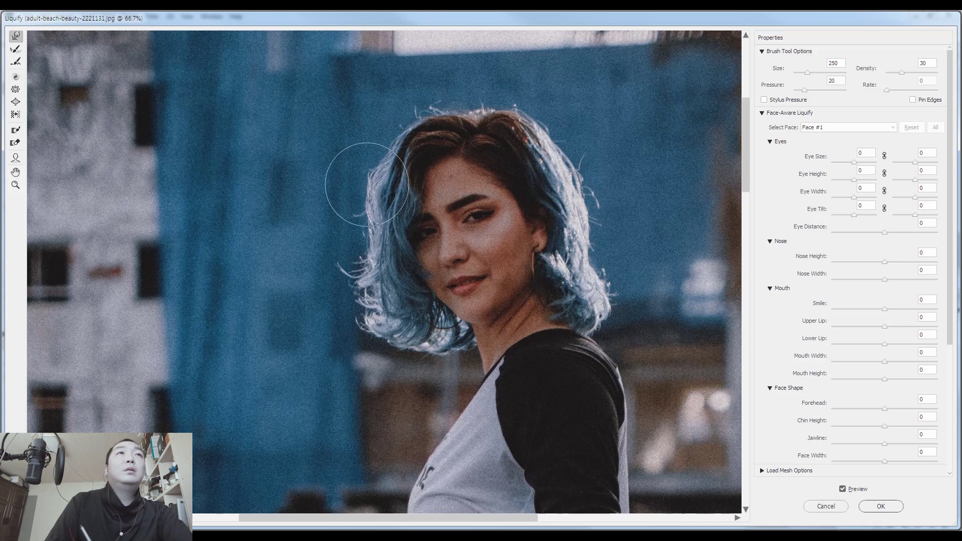
{"action": "key", "text": "bracketright"}
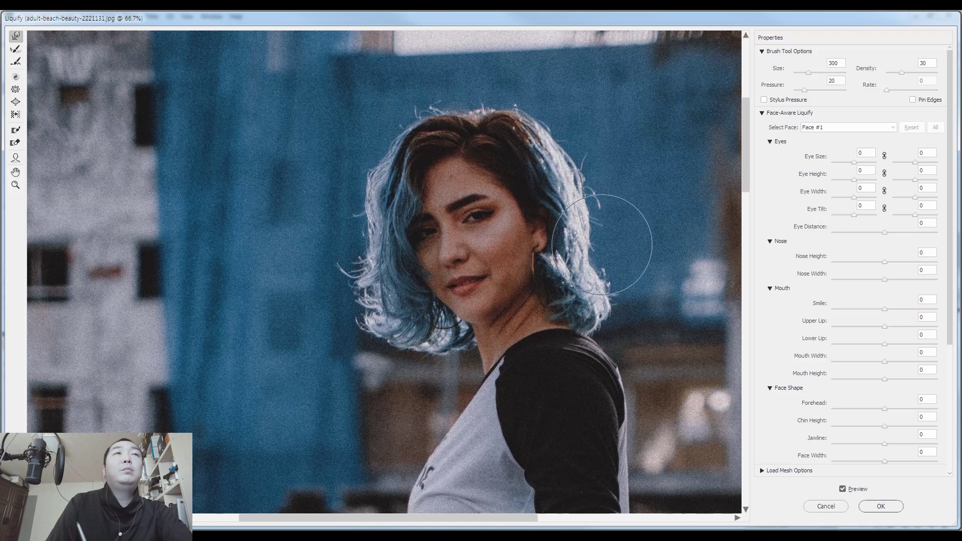
{"action": "key", "text": "space"}
{"action": "left_click_drag", "start_coordinate": [615, 191], "coordinate": [490, 239]}
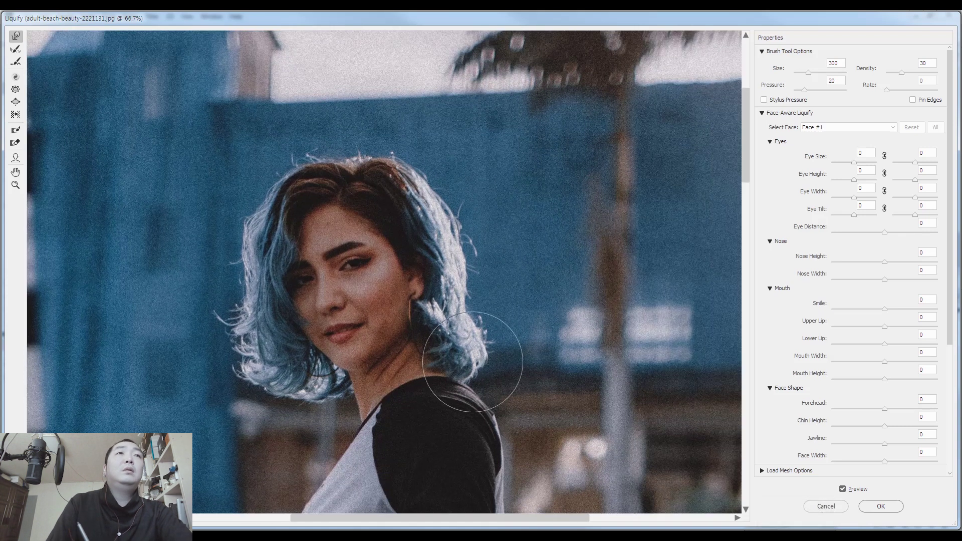
Adjust the fine folds on the side of the shirt beside the sleeve, reducing the Forward Warp brush from 300 to below 90
{"action": "key", "text": "space"}
{"action": "left_click_drag", "start_coordinate": [473, 362], "coordinate": [497, 131]}
{"action": "key", "text": "bracketleft"}
{"action": "key", "text": "bracketleft"}
{"action": "key", "text": "bracketleft"}
{"action": "key", "text": "bracketleft"}
{"action": "key", "text": "bracketleft"}
{"action": "key", "text": "bracketleft"}
{"action": "key", "text": "bracketleft"}
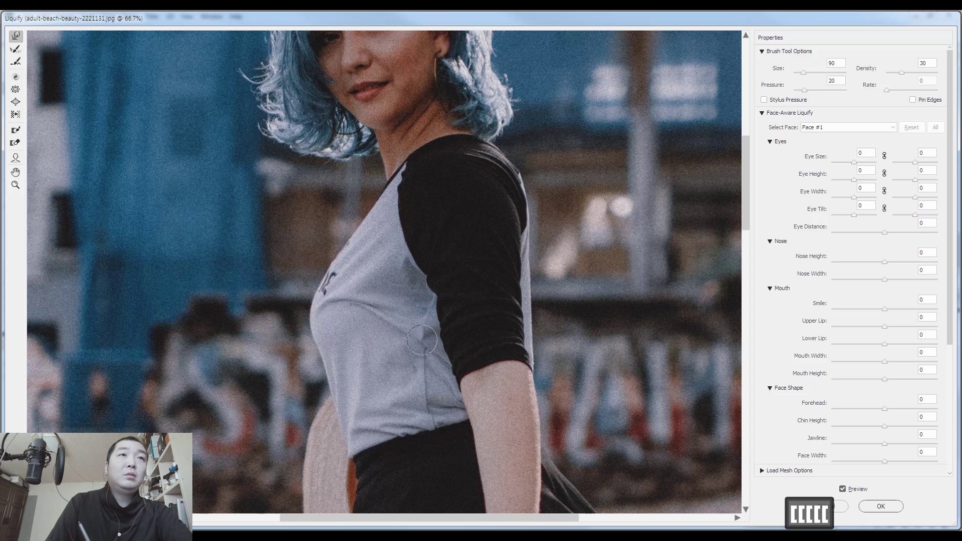
{"action": "key", "text": "bracketleft"}
{"action": "key", "text": "bracketleft"}
{"action": "key", "text": "bracketleft"}
Smooth the shirt folds between the bust, underarm and waist with the Forward Warp brush between 125 and 200
{"action": "key", "text": "bracketright"}
{"action": "key", "text": "bracketright"}
{"action": "key", "text": "bracketright"}
{"action": "key", "text": "bracketright"}
{"action": "key", "text": "bracketright"}
{"action": "key", "text": "bracketright"}
{"action": "key", "text": "bracketright"}
{"action": "key", "text": "bracketright"}
{"action": "key", "text": "bracketright"}
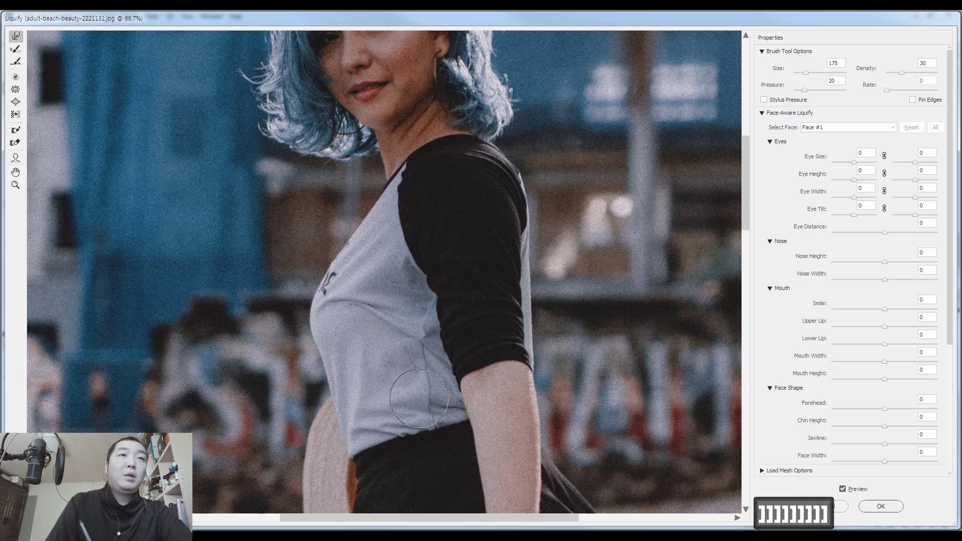
{"action": "key", "text": "bracketleft"}
{"action": "key", "text": "bracketleft"}
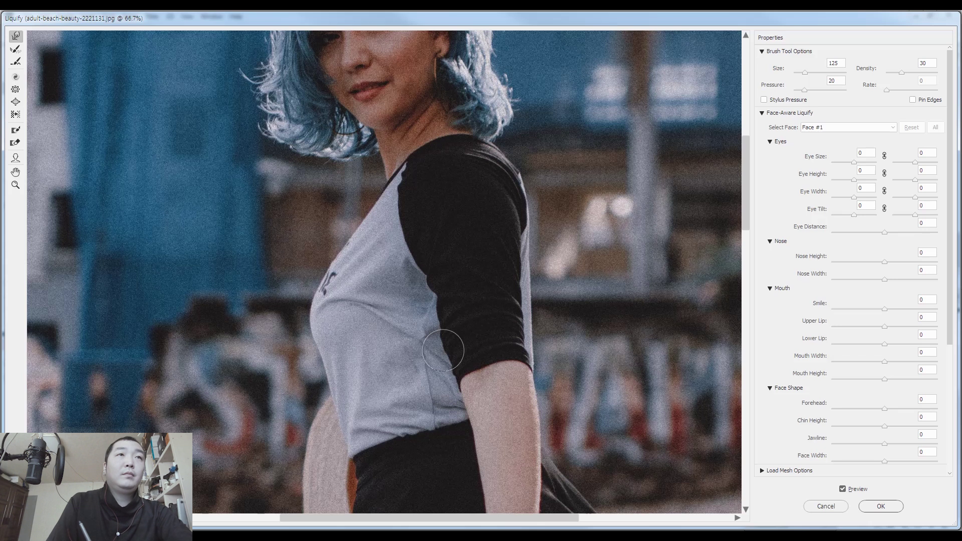
{"action": "key", "text": "bracketright"}
{"action": "key", "text": "bracketright"}
{"action": "key", "text": "bracketright"}
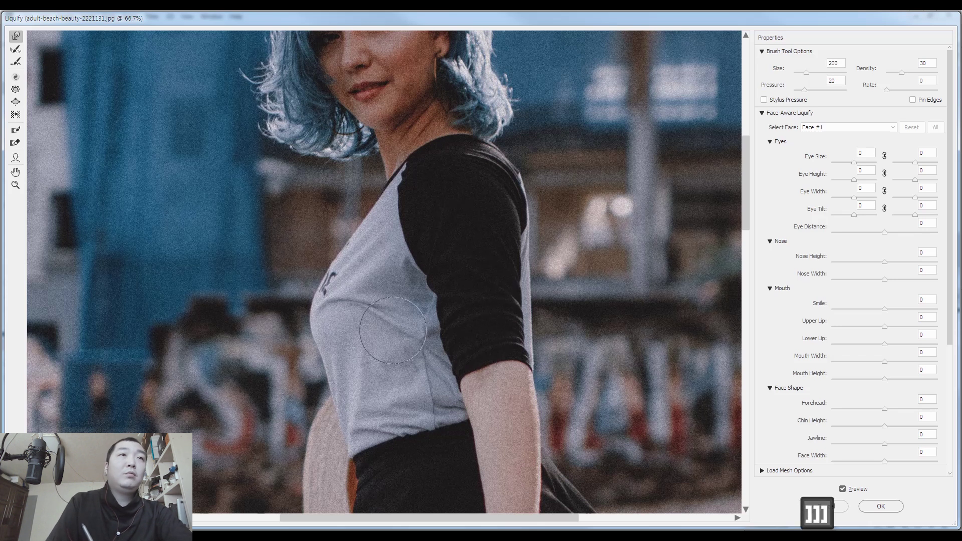
Even out the shirt hem and skirt waistline with the Forward Warp brush between 125 and 175
{"action": "left_click_drag", "start_coordinate": [386, 368], "coordinate": [397, 265]}
{"action": "key", "text": "bracketleft"}
{"action": "key", "text": "bracketleft"}
{"action": "key", "text": "bracketleft"}
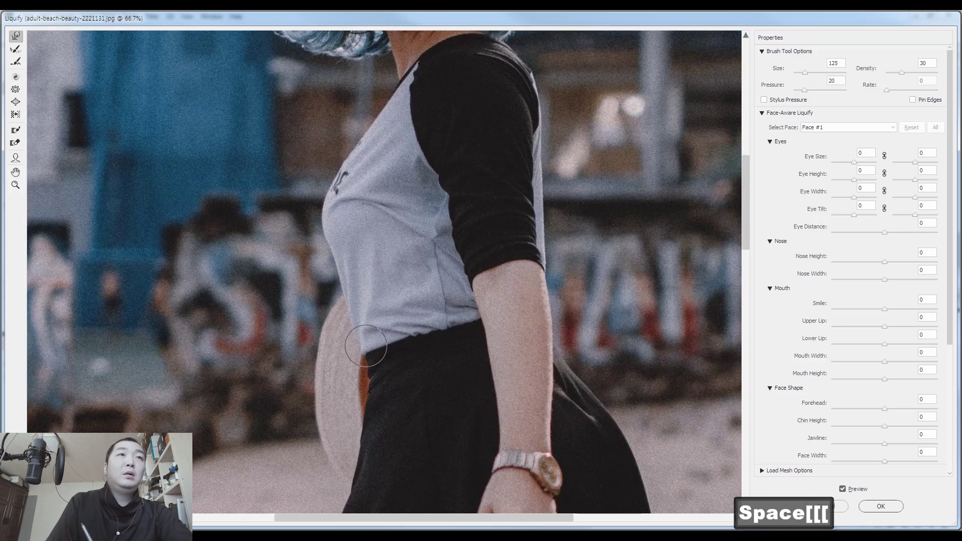
{"action": "key", "text": "bracketright"}
{"action": "key", "text": "bracketright"}
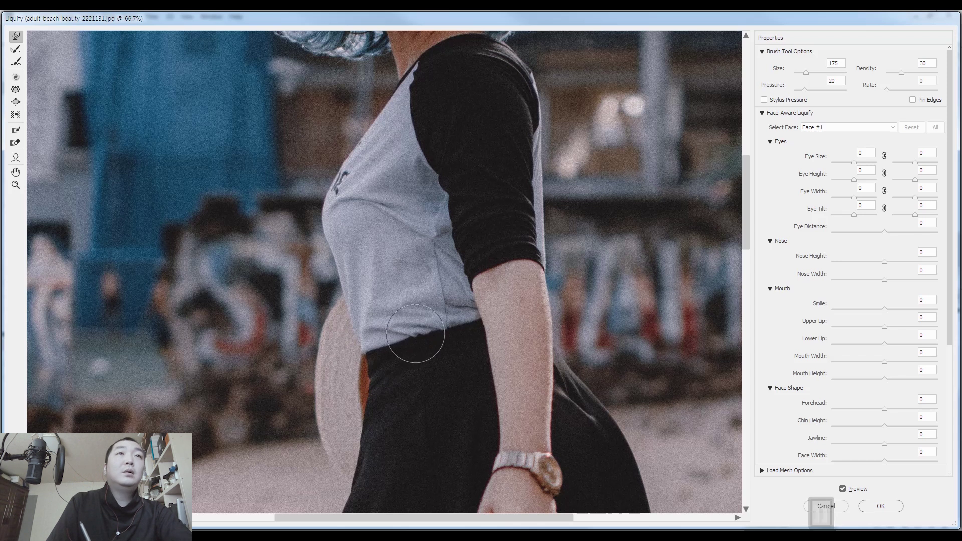
{"action": "key", "text": "bracketleft"}
{"action": "key", "text": "bracketleft"}
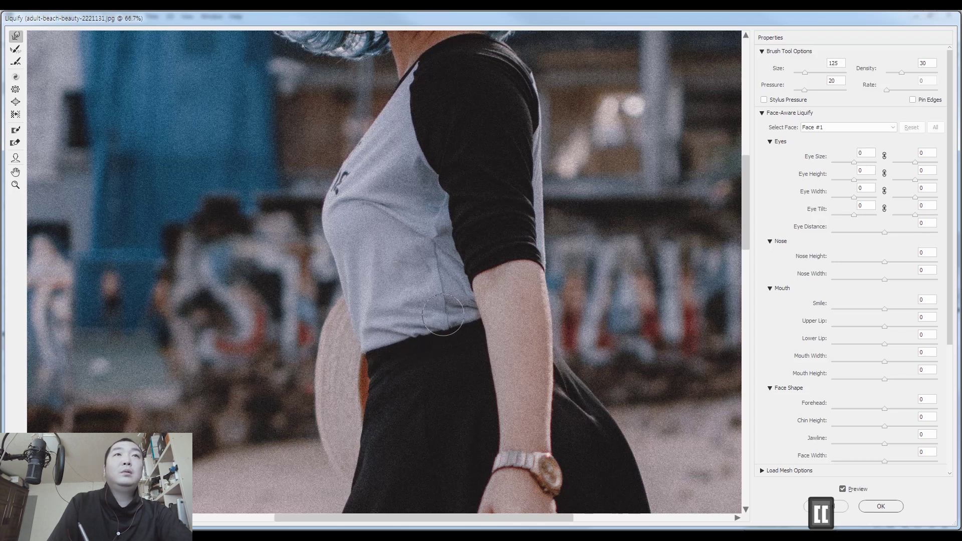
Refine the shirt side, sleeve and back contour around the elbow, reducing the Forward Warp brush from 300 to 175
{"action": "key", "text": "space"}
{"action": "left_click_drag", "start_coordinate": [501, 293], "coordinate": [495, 287]}
{"action": "key", "text": "bracketright"}
{"action": "key", "text": "bracketright"}
{"action": "key", "text": "bracketright"}
{"action": "key", "text": "bracketright"}
{"action": "key", "text": "bracketright"}
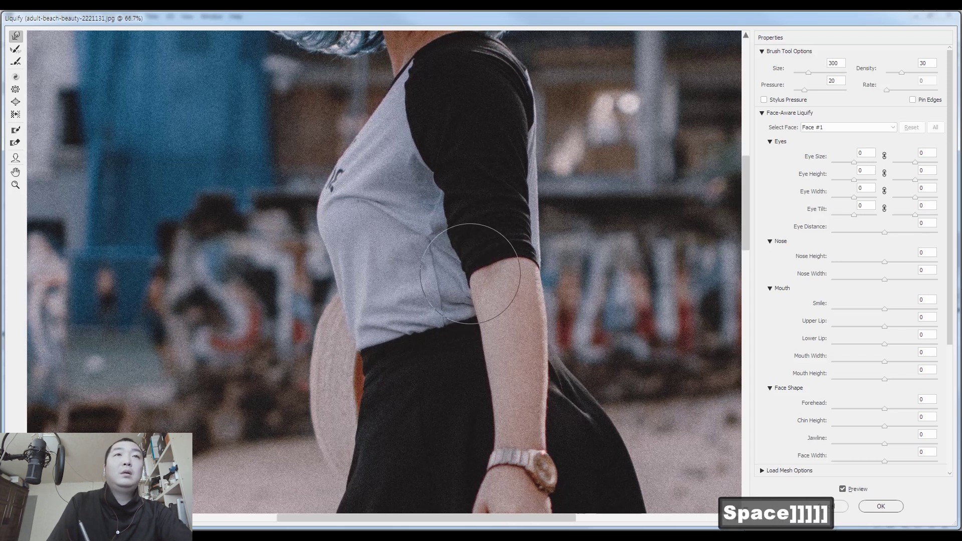
{"action": "key", "text": "bracketleft"}
{"action": "key", "text": "bracketleft"}
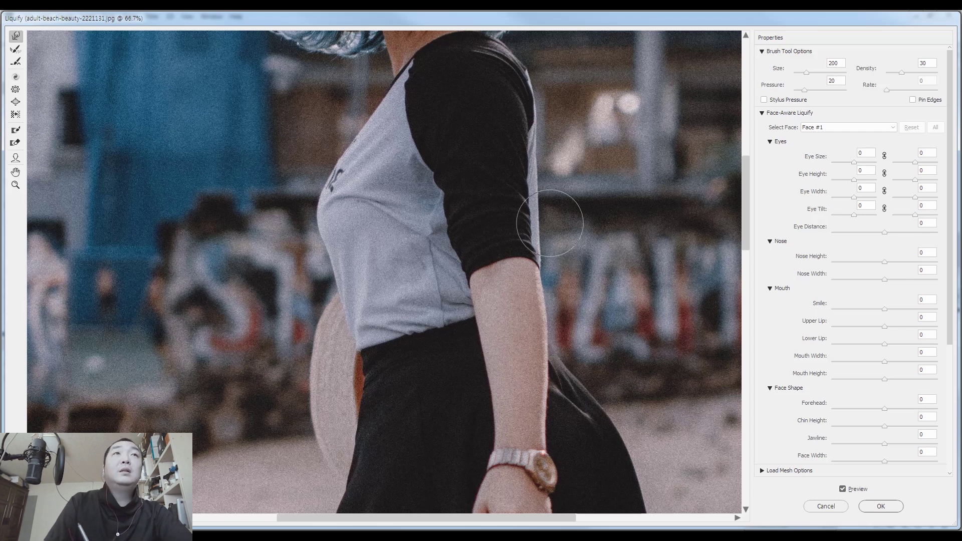
{"action": "key", "text": "bracketleft"}
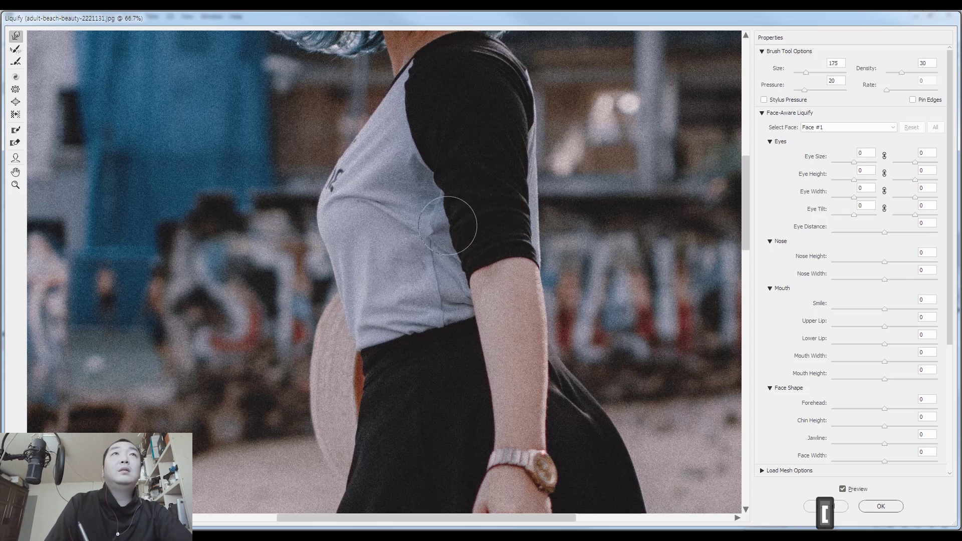
Reshape the rear curve of the skirt below the waist with the Forward Warp brush enlarged to 500
{"action": "left_click_drag", "start_coordinate": [458, 208], "coordinate": [425, 58]}
{"action": "key", "text": "bracketright"}
{"action": "key", "text": "bracketright"}
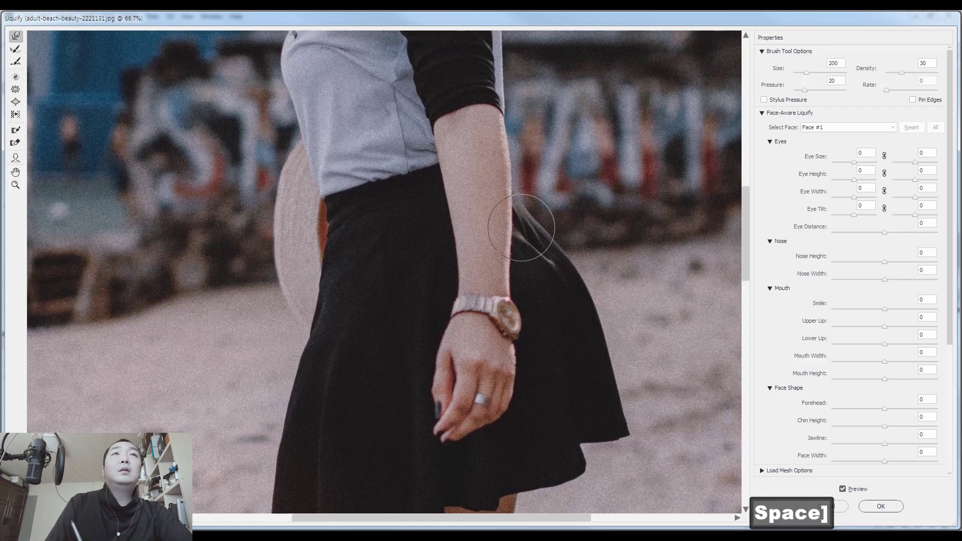
{"action": "key", "text": "bracketright"}
{"action": "key", "text": "bracketright"}
{"action": "key", "text": "bracketright"}
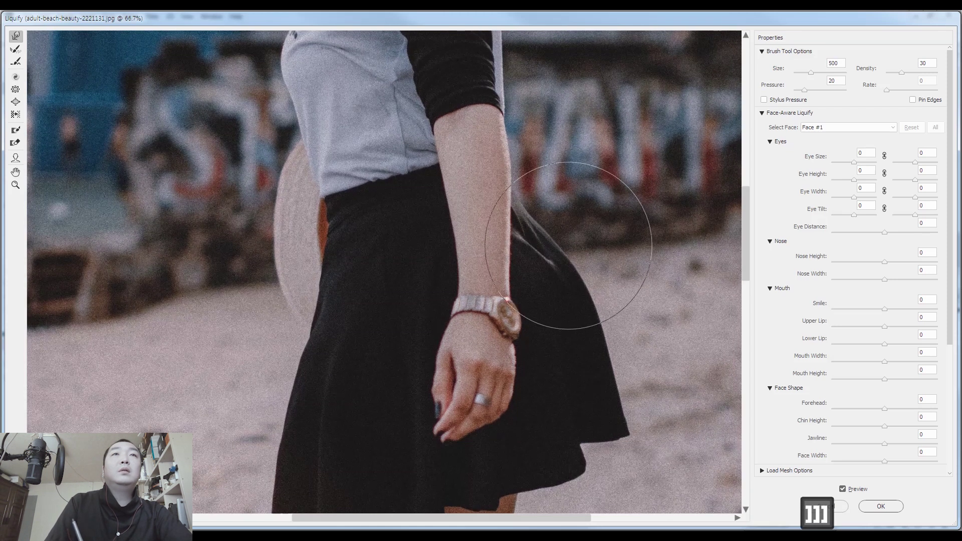
{"action": "left_click_drag", "start_coordinate": [610, 302], "coordinate": [603, 311]}
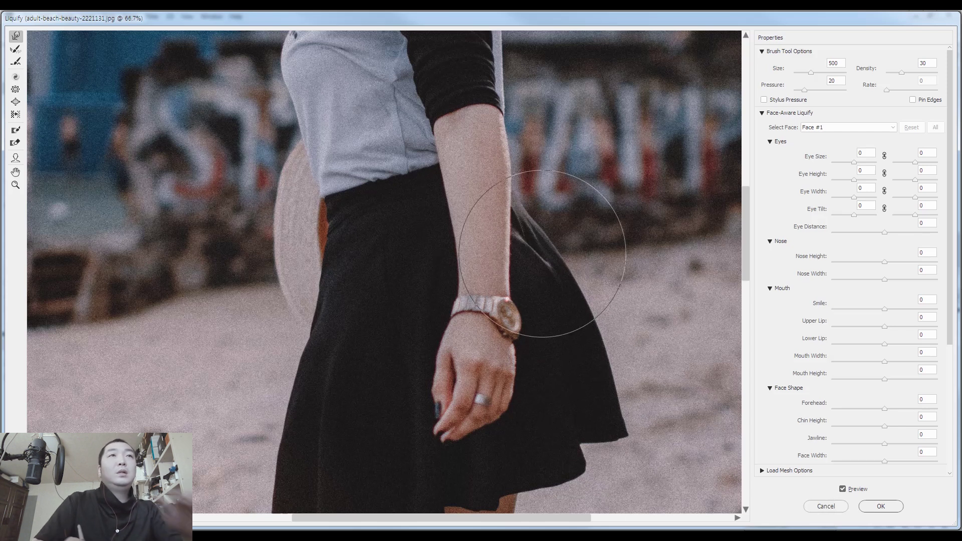
Compare the whole figure with the Liquify preview off and on, and apply the Liquify changes
{"action": "key", "text": "ctrl+minus"}
{"action": "key", "text": "ctrl+minus"}
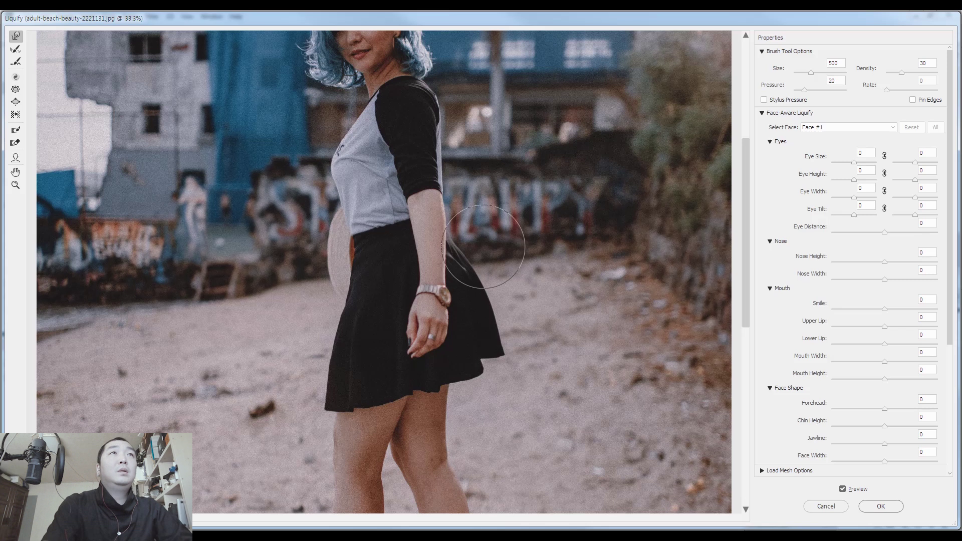
{"action": "key", "text": "ctrl+0"}
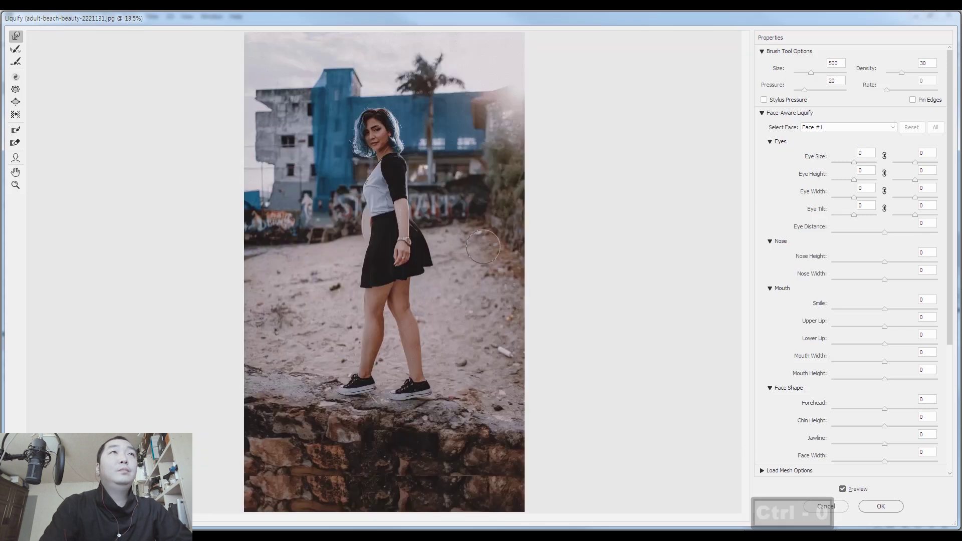
{"action": "key", "text": "p"}
{"action": "key", "text": "p"}
{"action": "key", "text": "p"}
{"action": "key", "text": "p"}
{"action": "key", "text": "Return"}
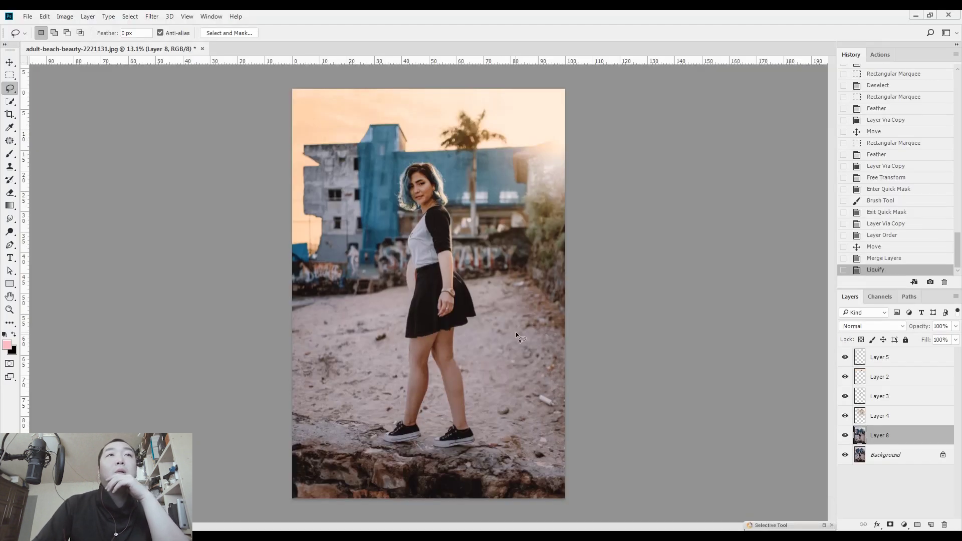
Patch the blemishes on the lower shin of the leading leg with the Patch tool and clear the selection
{"action": "scroll", "coordinate": [513, 347], "scroll_direction": "up", "scroll_amount": 2}
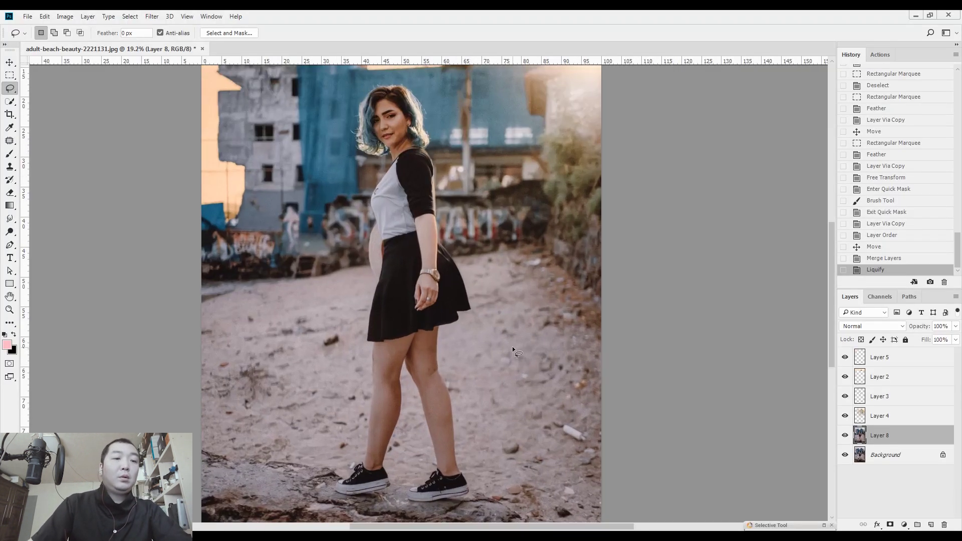
{"action": "scroll", "coordinate": [472, 377], "scroll_direction": "up", "scroll_amount": 5}
{"action": "key", "text": "j"}
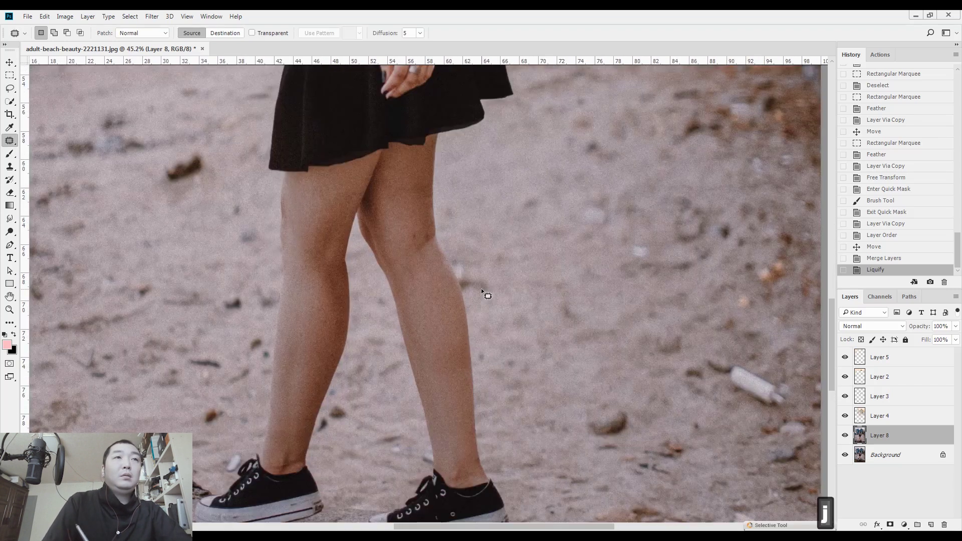
{"action": "left_click_drag", "start_coordinate": [475, 217], "coordinate": [524, 128]}
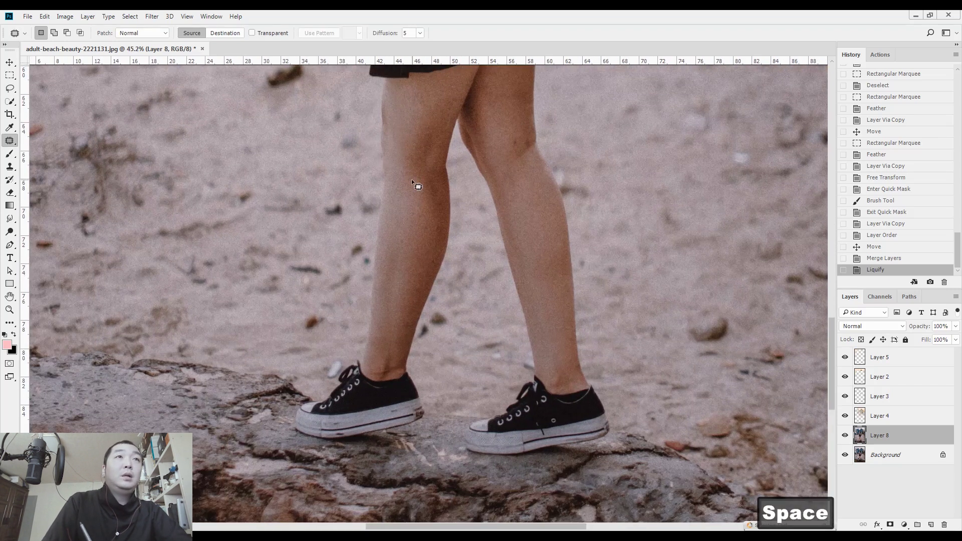
{"action": "scroll", "coordinate": [416, 241], "scroll_direction": "up", "scroll_amount": 2}
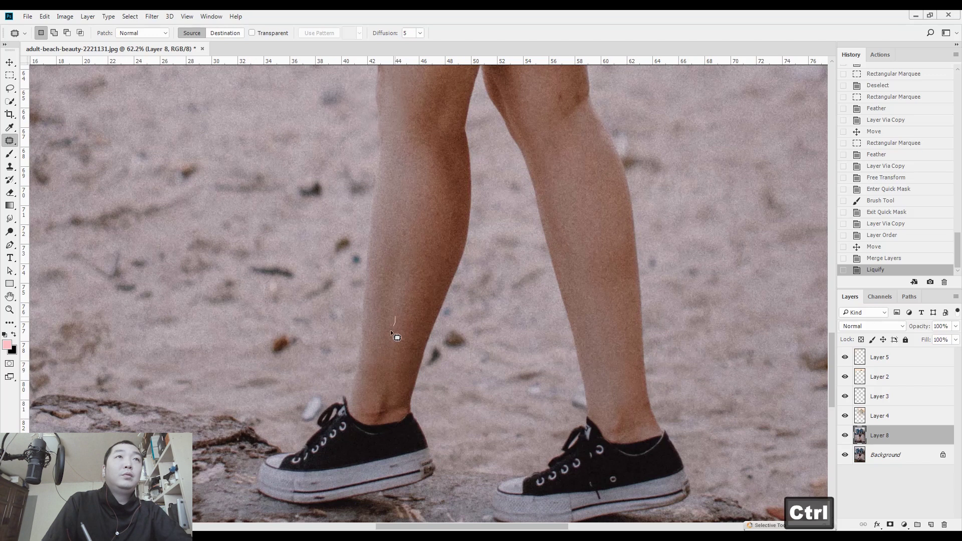
{"action": "left_click_drag", "start_coordinate": [391, 331], "coordinate": [377, 313]}
{"action": "left_click_drag", "start_coordinate": [406, 277], "coordinate": [411, 246]}
{"action": "key", "text": "ctrl+d"}
Patch the uneven skin higher on the leading leg's shin and calf with clean nearby skin
{"action": "left_click_drag", "start_coordinate": [401, 255], "coordinate": [369, 307]}
{"action": "left_click", "coordinate": [404, 206]}
{"action": "scroll", "coordinate": [501, 224], "scroll_direction": "up", "scroll_amount": 2}
{"action": "left_click_drag", "start_coordinate": [472, 275], "coordinate": [470, 273]}
{"action": "mouse_move", "coordinate": [463, 269]}
{"action": "left_mouse_down"}
{"action": "mouse_move", "coordinate": [462, 234]}
{"action": "mouse_move", "coordinate": [438, 276]}
{"action": "left_mouse_up"}
{"action": "left_click", "coordinate": [461, 232]}
Select the area from the skirt to the shoes with the Rectangular Marquee and open it in Liquify
{"action": "key", "text": "m"}
{"action": "left_click_drag", "start_coordinate": [318, 129], "coordinate": [612, 442]}
{"action": "key", "text": "ctrl+shift+x"}
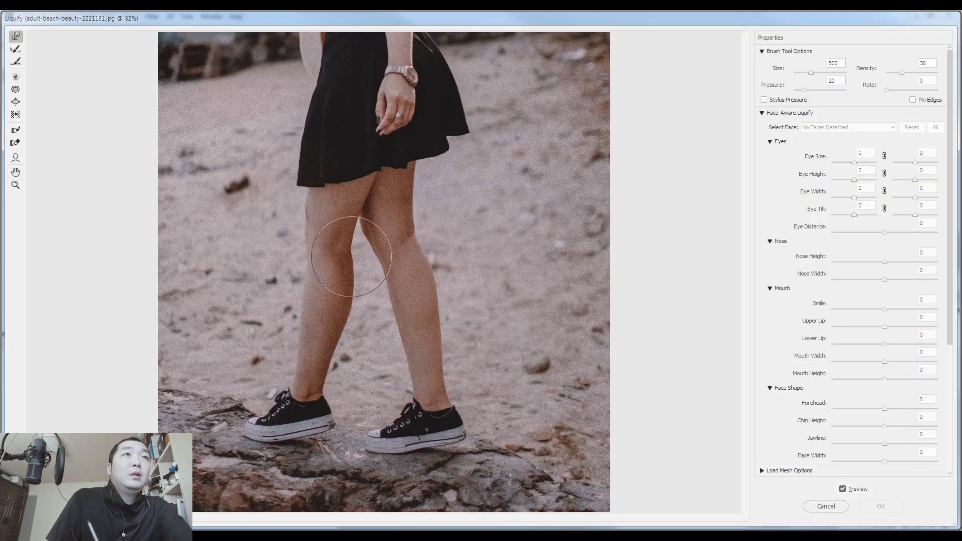
Refine the knee and calf contour of the leading leg with the Forward Warp brush, reducing it from 400 to 175
{"action": "key", "text": "bracketleft"}
{"action": "key", "text": "bracketleft"}
{"action": "key", "text": "bracketright"}
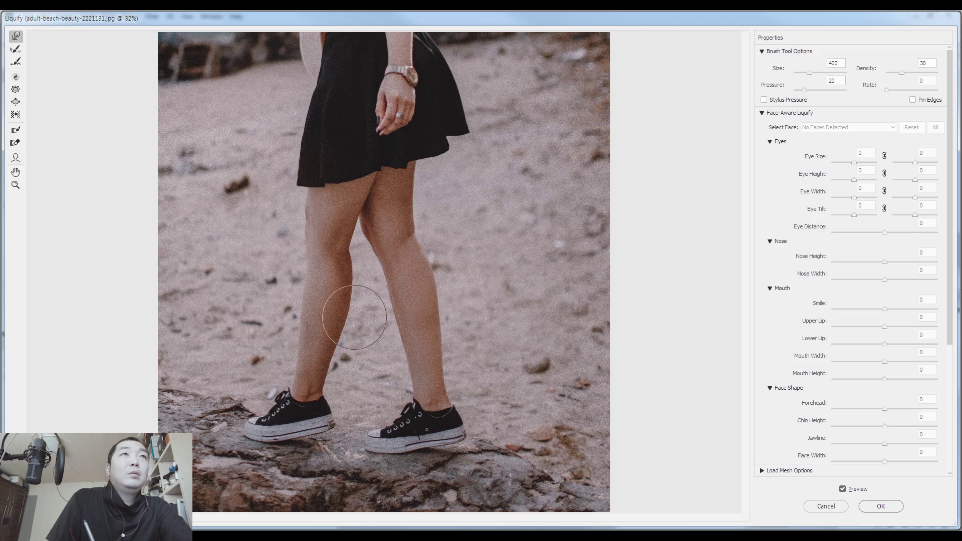
{"action": "key", "text": "bracketleft"}
{"action": "key", "text": "bracketleft"}
{"action": "key", "text": "bracketleft"}
{"action": "key", "text": "bracketleft"}
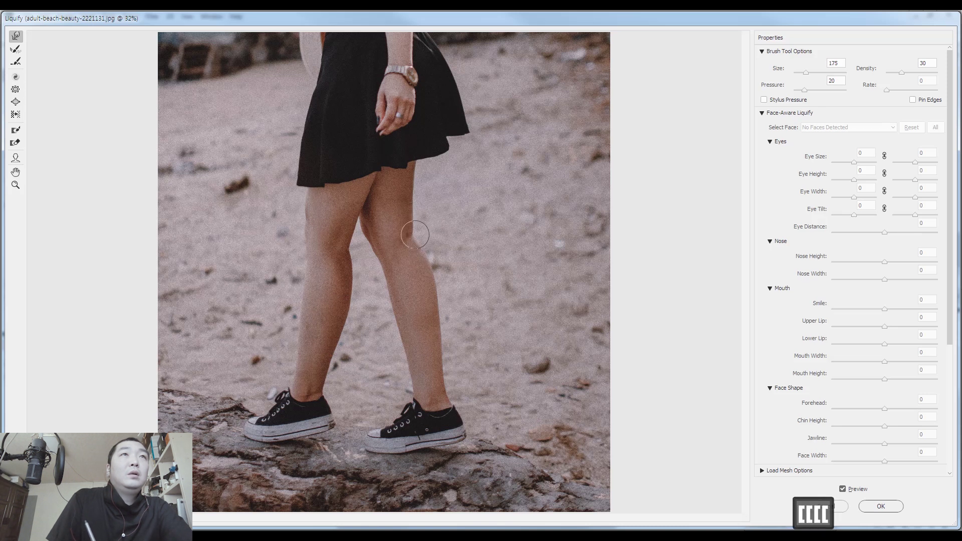
Smooth the back of the thigh and knee of the trailing leg with the Forward Warp brush between 250 and 400
{"action": "key", "text": "bracketright"}
{"action": "key", "text": "bracketright"}
{"action": "key", "text": "bracketright"}
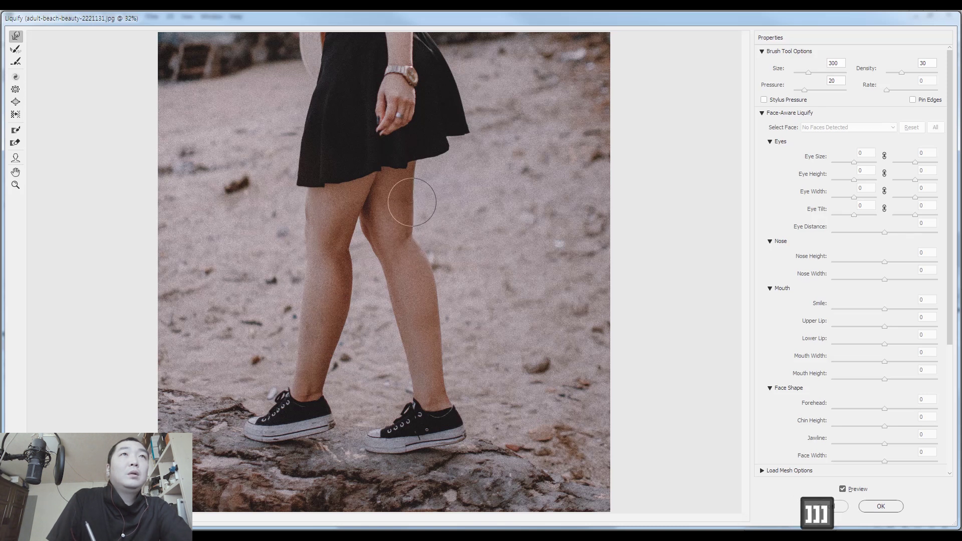
{"action": "key", "text": "bracketleft"}
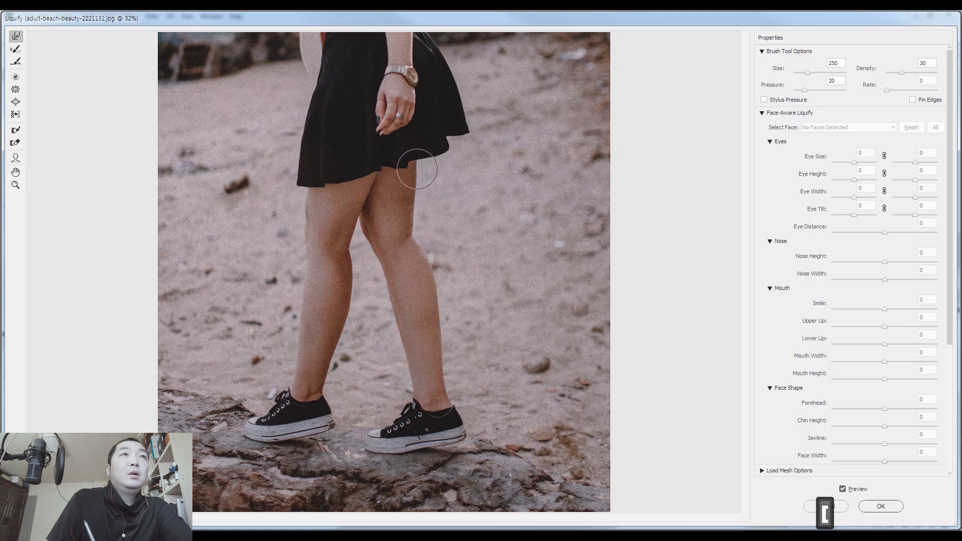
{"action": "key", "text": "bracketright"}
{"action": "key", "text": "bracketright"}
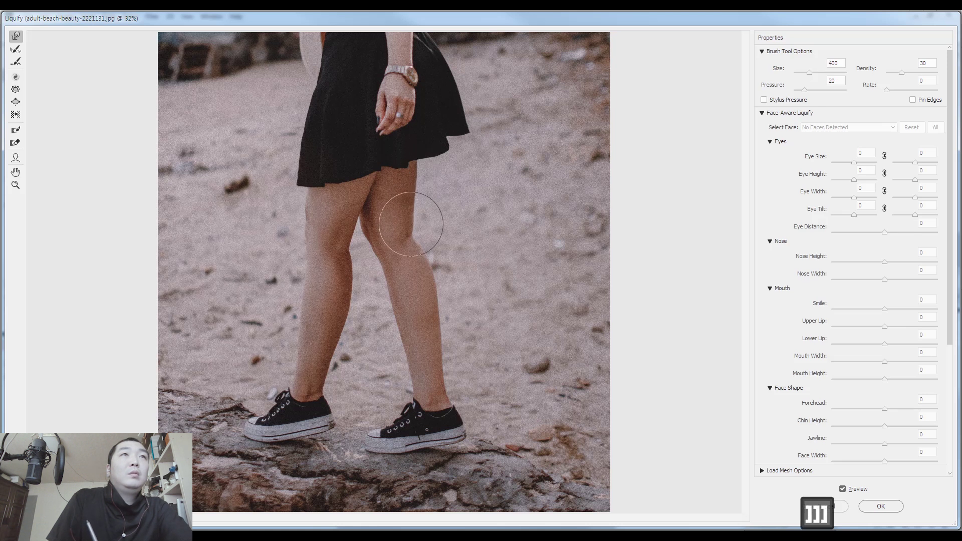
{"action": "key", "text": "bracketleft"}
{"action": "key", "text": "bracketleft"}
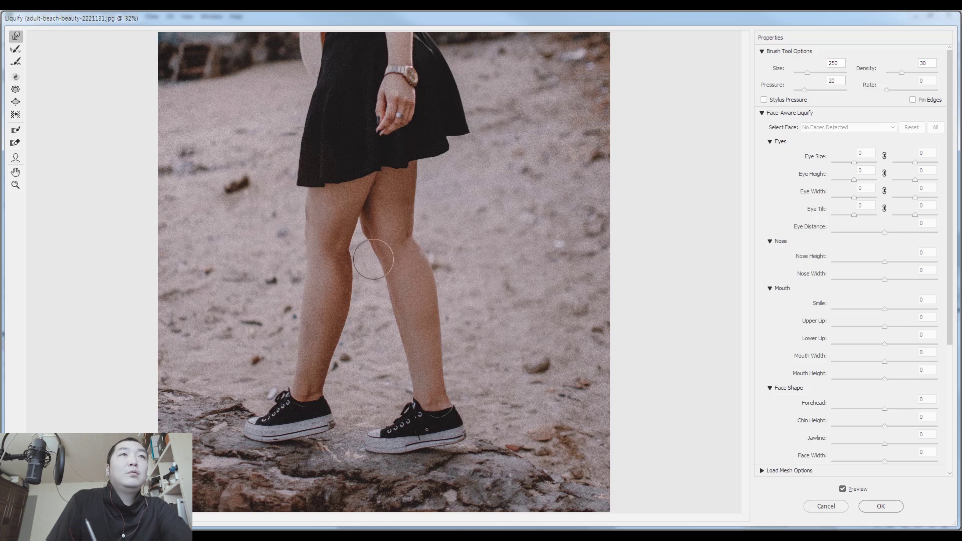
Apply the Liquify reshaping of the legs and clear the rectangular selection
{"action": "key", "text": "bracketright"}
{"action": "key", "text": "bracketright"}
{"action": "key", "text": "bracketright"}
{"action": "key", "text": "bracketleft"}
{"action": "key", "text": "bracketleft"}
{"action": "key", "text": "bracketleft"}
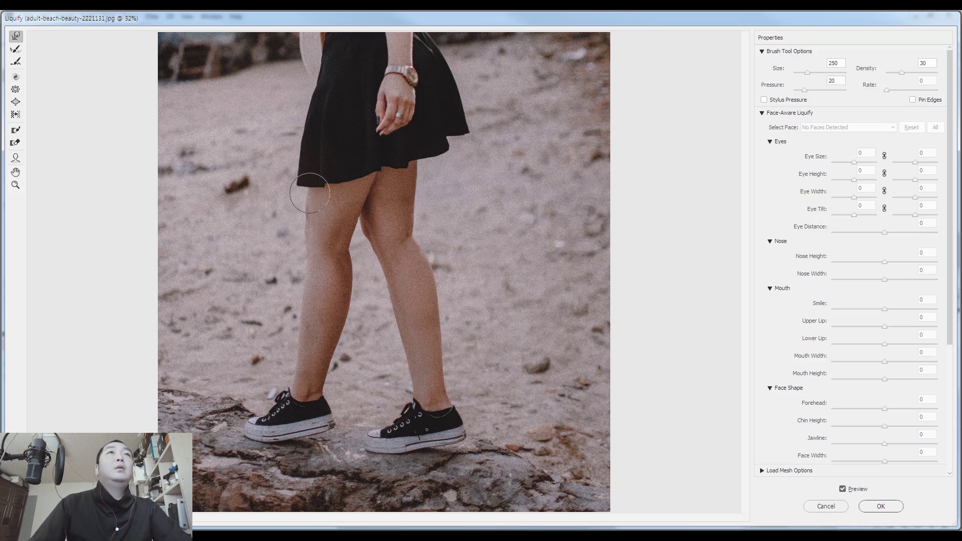
{"action": "key", "text": "Return"}
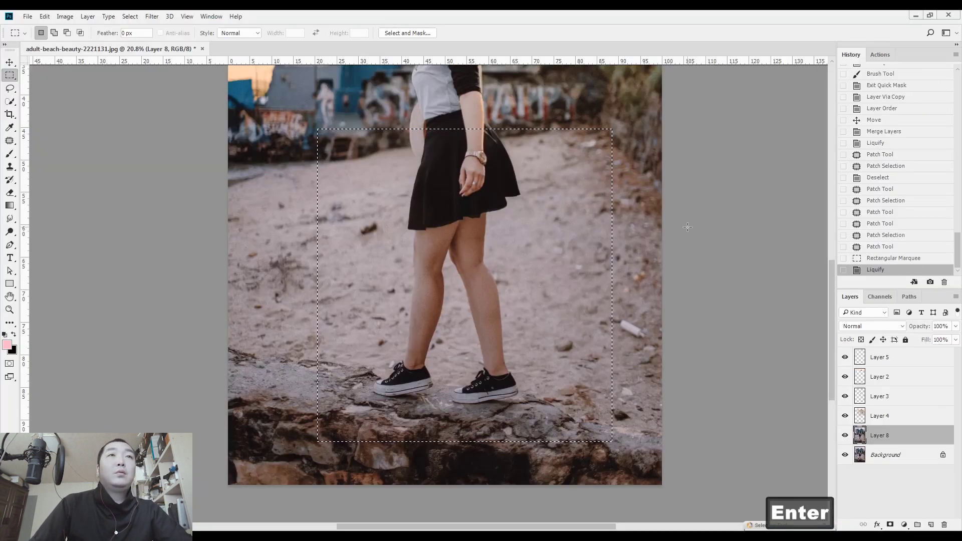
{"action": "left_click", "coordinate": [620, 229]}
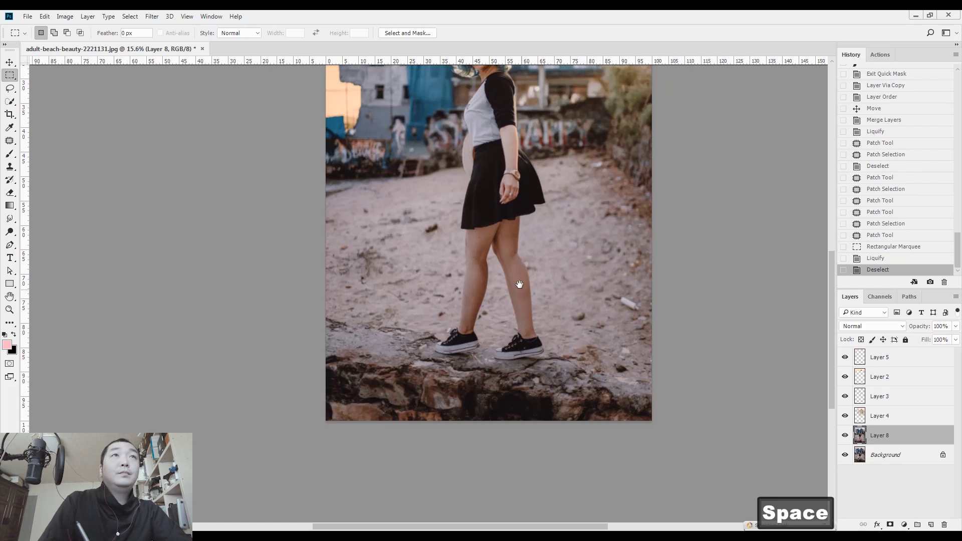
Retouch the uneven spots on the legs on Layer 8 with the Patch tool
{"action": "left_click_drag", "start_coordinate": [520, 281], "coordinate": [516, 272]}
{"action": "key", "text": "j"}
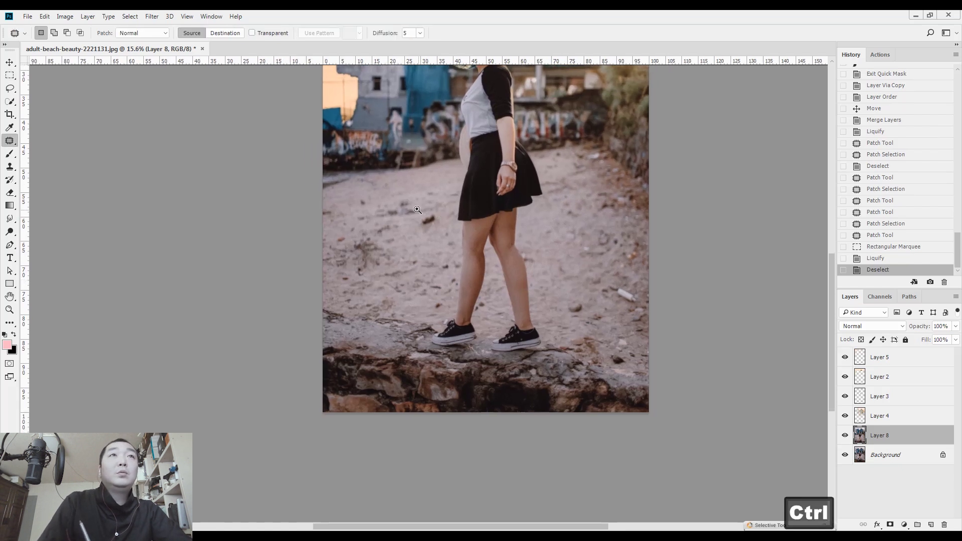
{"action": "scroll", "coordinate": [455, 217], "scroll_direction": "up", "scroll_amount": 3}
{"action": "mouse_move", "coordinate": [435, 221]}
{"action": "left_mouse_down"}
{"action": "mouse_move", "coordinate": [459, 208]}
{"action": "mouse_move", "coordinate": [443, 214]}
{"action": "left_mouse_up"}
{"action": "left_click_drag", "start_coordinate": [451, 232], "coordinate": [458, 273]}
{"action": "left_click_drag", "start_coordinate": [433, 271], "coordinate": [440, 267]}
{"action": "left_click_drag", "start_coordinate": [529, 275], "coordinate": [339, 206]}
{"action": "left_click_drag", "start_coordinate": [543, 192], "coordinate": [454, 141]}
{"action": "left_click_drag", "start_coordinate": [496, 330], "coordinate": [532, 321]}
{"action": "left_click_drag", "start_coordinate": [511, 303], "coordinate": [484, 265]}
{"action": "left_click", "coordinate": [462, 250]}
{"action": "left_click_drag", "start_coordinate": [438, 183], "coordinate": [595, 215]}
{"action": "left_click_drag", "start_coordinate": [479, 290], "coordinate": [492, 213]}
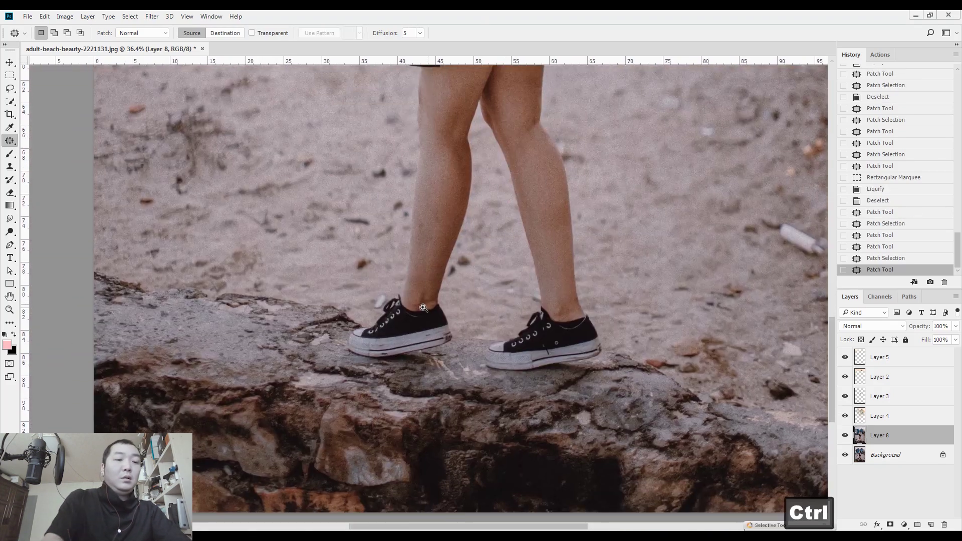
Create a new layer above Layer 8 and set the Clone Stamp tool to 20% opacity
{"action": "left_click_drag", "start_coordinate": [423, 308], "coordinate": [431, 301]}
{"action": "key", "text": "ctrl+d"}
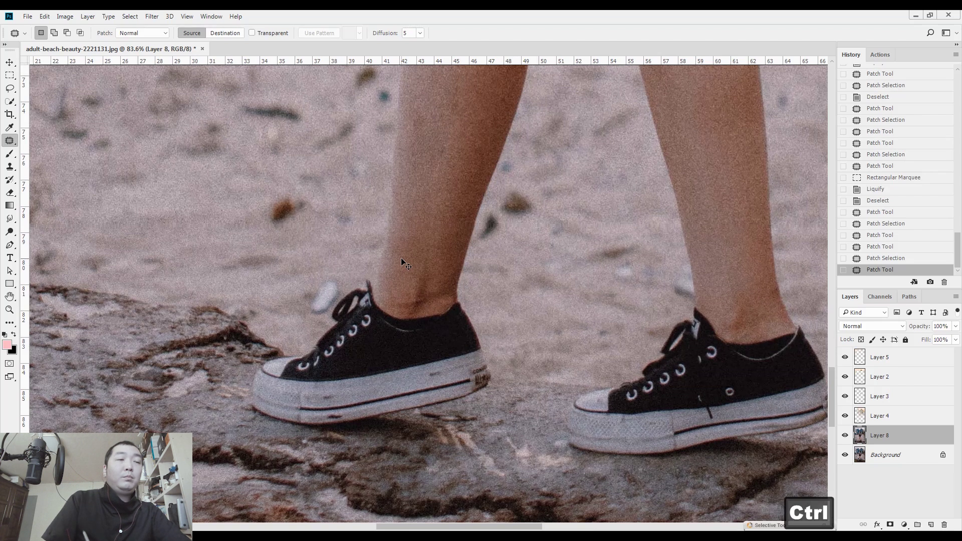
{"action": "key", "text": "ctrl+shift+n"}
{"action": "key", "text": "Return"}
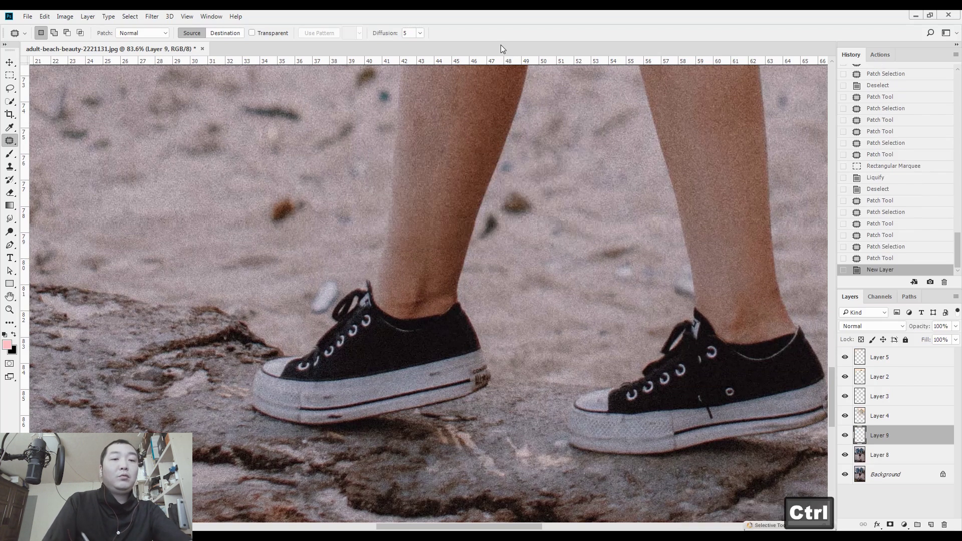
{"action": "key", "text": "ctrl+d"}
{"action": "key", "text": "s"}
{"action": "key", "text": "2"}
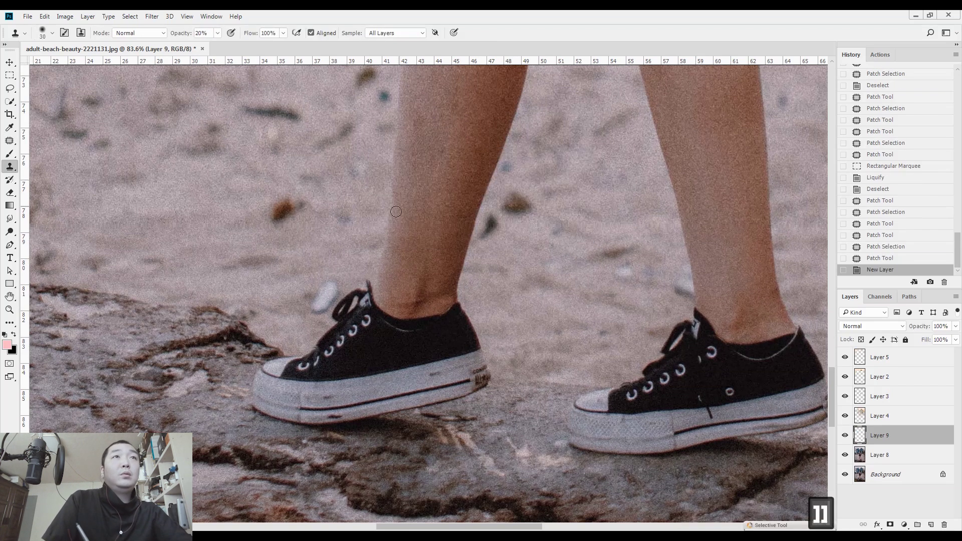
Enlarge the Clone Stamp brush to 50 and smooth the skin creases on the rear ankle above the shoe
{"action": "key", "text": "bracketright"}
{"action": "key", "text": "bracketright"}
{"action": "key", "text": "bracketright"}
{"action": "key", "text": "alt"}
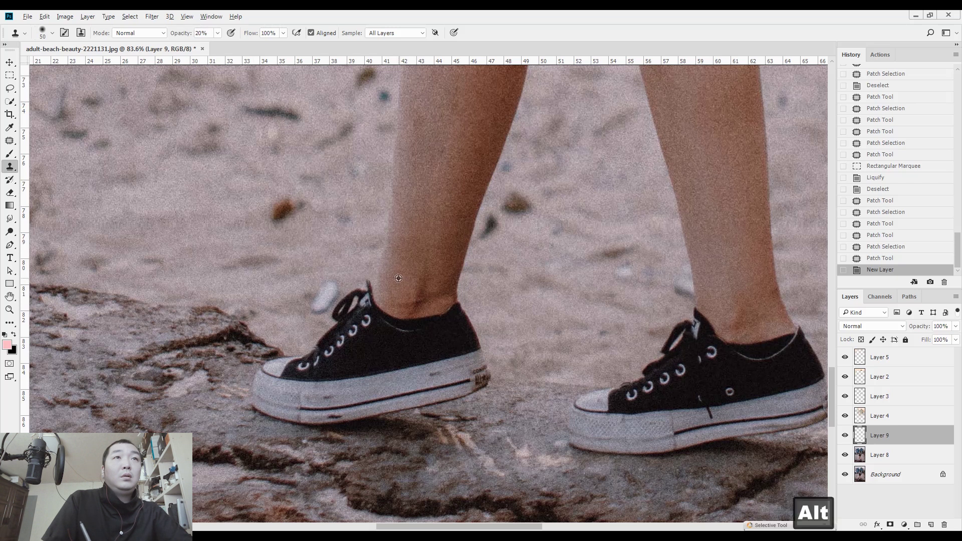
{"action": "left_click_drag", "start_coordinate": [439, 293], "coordinate": [426, 300]}
{"action": "mouse_move", "coordinate": [424, 300]}
{"action": "left_mouse_down"}
{"action": "mouse_move", "coordinate": [401, 305]}
{"action": "mouse_move", "coordinate": [425, 276]}
{"action": "mouse_move", "coordinate": [408, 304]}
{"action": "mouse_move", "coordinate": [423, 286]}
{"action": "left_mouse_up"}
{"action": "left_click", "coordinate": [409, 304]}
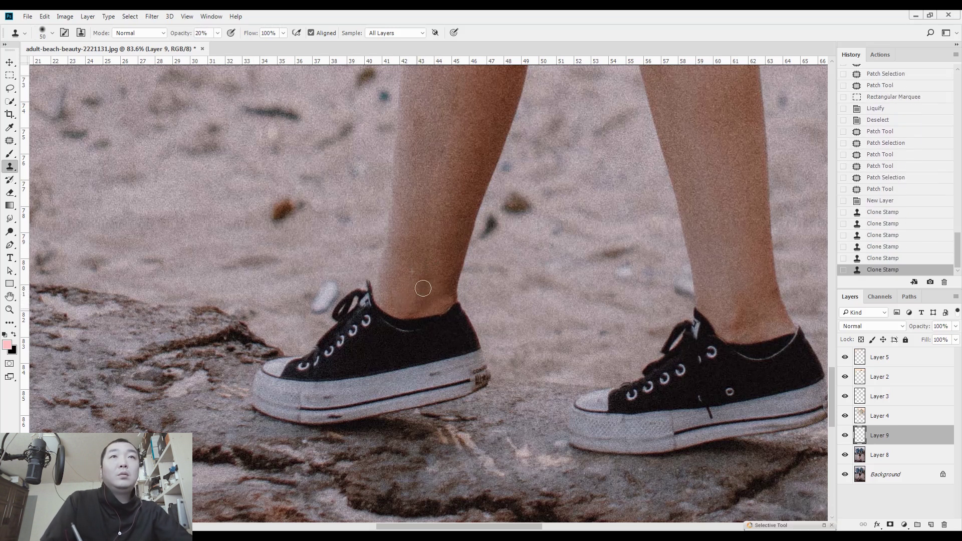
Clone nearby skin over the shadows and creases on the other ankle
{"action": "key", "text": "space"}
{"action": "left_click_drag", "start_coordinate": [511, 235], "coordinate": [321, 220]}
{"action": "key", "text": "alt"}
{"action": "left_click", "coordinate": [545, 274], "text": "alt"}
{"action": "left_click_drag", "start_coordinate": [550, 296], "coordinate": [568, 290]}
{"action": "mouse_move", "coordinate": [569, 292]}
{"action": "left_mouse_down"}
{"action": "mouse_move", "coordinate": [575, 303]}
{"action": "mouse_move", "coordinate": [560, 295]}
{"action": "left_mouse_up"}
{"action": "left_click_drag", "start_coordinate": [560, 296], "coordinate": [551, 286]}
Clone clean areas along the lower leg and continue the retouching up toward the knees
{"action": "key", "text": "space"}
{"action": "mouse_move", "coordinate": [537, 231]}
{"action": "left_mouse_down"}
{"action": "mouse_move", "coordinate": [573, 336]}
{"action": "mouse_move", "coordinate": [616, 348]}
{"action": "left_mouse_up"}
{"action": "key", "text": "alt"}
{"action": "left_click_drag", "start_coordinate": [279, 254], "coordinate": [279, 264]}
{"action": "left_click_drag", "start_coordinate": [281, 261], "coordinate": [286, 261]}
{"action": "left_click_drag", "start_coordinate": [286, 259], "coordinate": [287, 263]}
{"action": "key", "text": "space"}
{"action": "left_click_drag", "start_coordinate": [372, 185], "coordinate": [363, 426]}
{"action": "key", "text": "alt"}
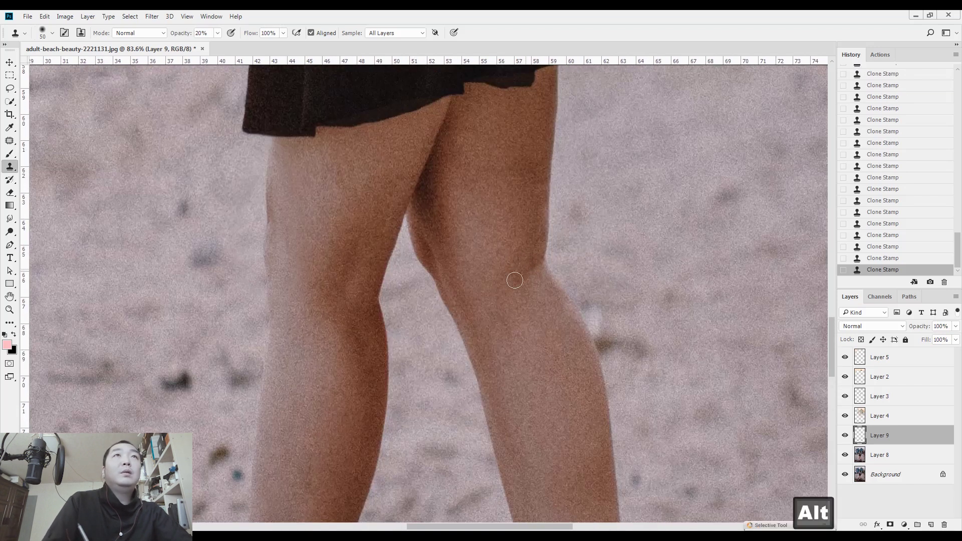
Merge the clone retouching layer down into Layer 8
{"action": "key", "text": "space"}
{"action": "mouse_move", "coordinate": [456, 226]}
{"action": "left_mouse_down"}
{"action": "mouse_move", "coordinate": [423, 220]}
{"action": "mouse_move", "coordinate": [459, 293]}
{"action": "mouse_move", "coordinate": [441, 197]}
{"action": "mouse_move", "coordinate": [451, 257]}
{"action": "mouse_move", "coordinate": [474, 251]}
{"action": "left_mouse_up"}
{"action": "key", "text": "ctrl"}
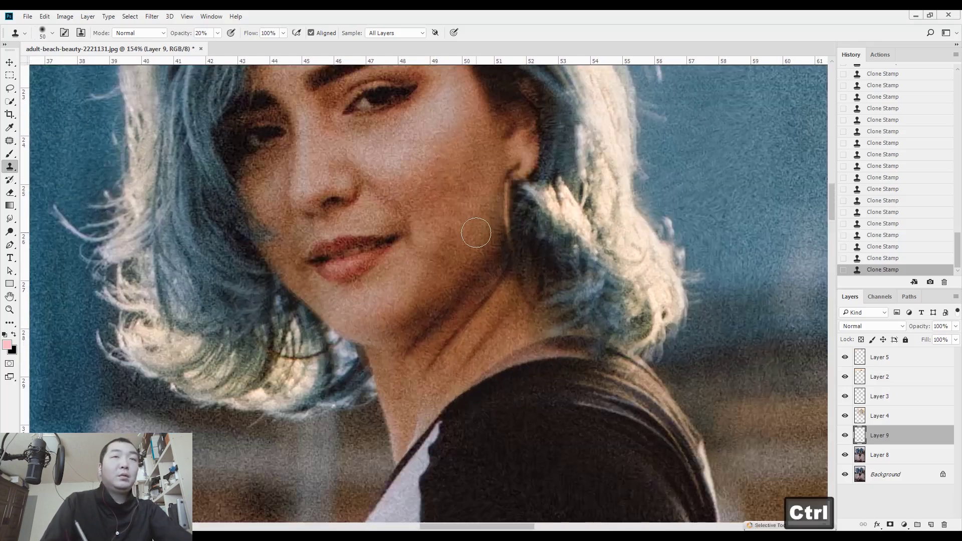
{"action": "key", "text": "j"}
{"action": "key", "text": "ctrl+e"}
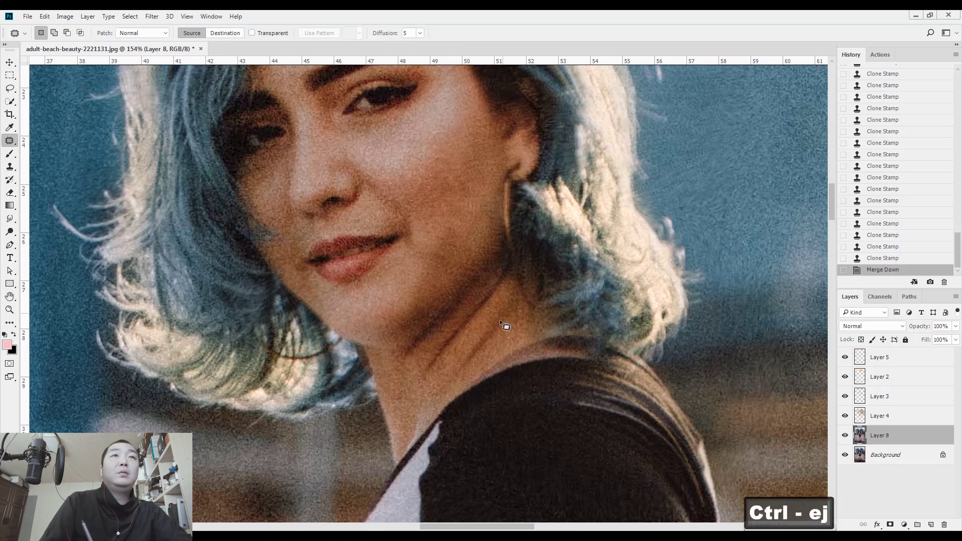
Patch the dark crease running across the neck below the jaw with clean skin
{"action": "scroll", "coordinate": [486, 355], "scroll_direction": "up", "scroll_amount": 2}
{"action": "mouse_move", "coordinate": [486, 354]}
{"action": "left_mouse_down"}
{"action": "mouse_move", "coordinate": [436, 396]}
{"action": "mouse_move", "coordinate": [515, 282]}
{"action": "mouse_move", "coordinate": [396, 206]}
{"action": "left_mouse_up"}
{"action": "key", "text": "ctrl+d"}
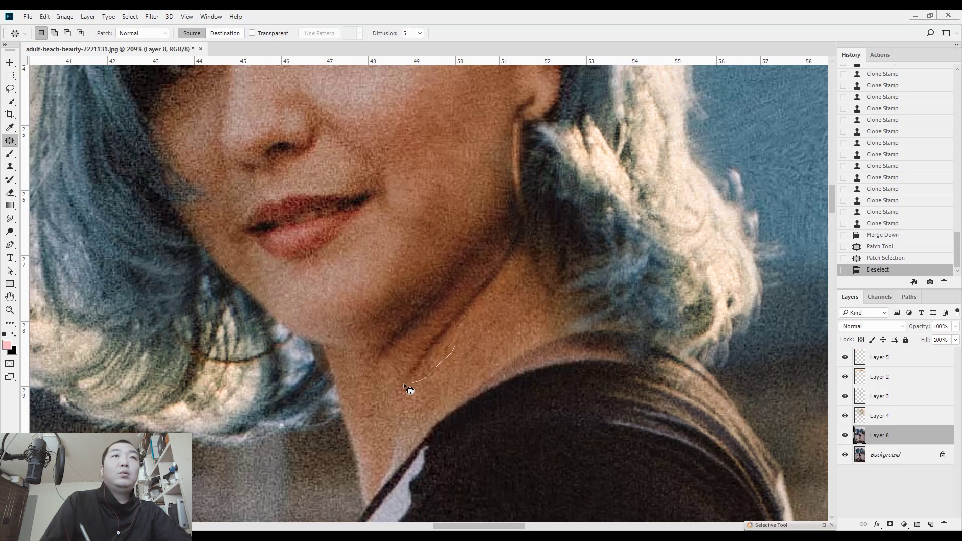
{"action": "left_click_drag", "start_coordinate": [519, 266], "coordinate": [519, 268]}
{"action": "left_click_drag", "start_coordinate": [481, 296], "coordinate": [434, 209]}
{"action": "key", "text": "ctrl+d"}
Patch the remaining dark streaks on the neck beneath the jawline and clear the selection
{"action": "left_click", "coordinate": [484, 314]}
{"action": "left_click_drag", "start_coordinate": [485, 262], "coordinate": [500, 295]}
{"action": "mouse_move", "coordinate": [502, 329]}
{"action": "left_mouse_down"}
{"action": "mouse_move", "coordinate": [478, 358]}
{"action": "mouse_move", "coordinate": [470, 334]}
{"action": "mouse_move", "coordinate": [492, 331]}
{"action": "mouse_move", "coordinate": [450, 340]}
{"action": "mouse_move", "coordinate": [462, 299]}
{"action": "mouse_move", "coordinate": [504, 256]}
{"action": "mouse_move", "coordinate": [502, 280]}
{"action": "left_mouse_up"}
{"action": "left_click", "coordinate": [490, 301]}
{"action": "mouse_move", "coordinate": [501, 282]}
{"action": "left_mouse_down"}
{"action": "mouse_move", "coordinate": [489, 327]}
{"action": "mouse_move", "coordinate": [501, 316]}
{"action": "left_mouse_up"}
{"action": "left_click_drag", "start_coordinate": [488, 324], "coordinate": [455, 366]}
{"action": "left_click_drag", "start_coordinate": [477, 306], "coordinate": [406, 369]}
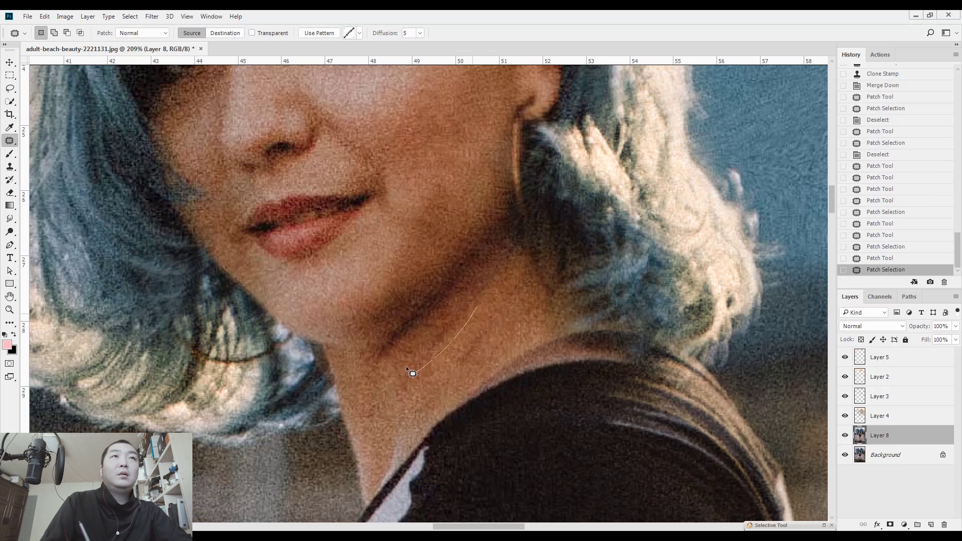
{"action": "left_click", "coordinate": [477, 308]}
{"action": "left_click_drag", "start_coordinate": [498, 275], "coordinate": [463, 284]}
{"action": "key", "text": "ctrl+d"}
{"action": "left_click_drag", "start_coordinate": [432, 141], "coordinate": [431, 136]}
{"action": "left_click", "coordinate": [450, 154]}
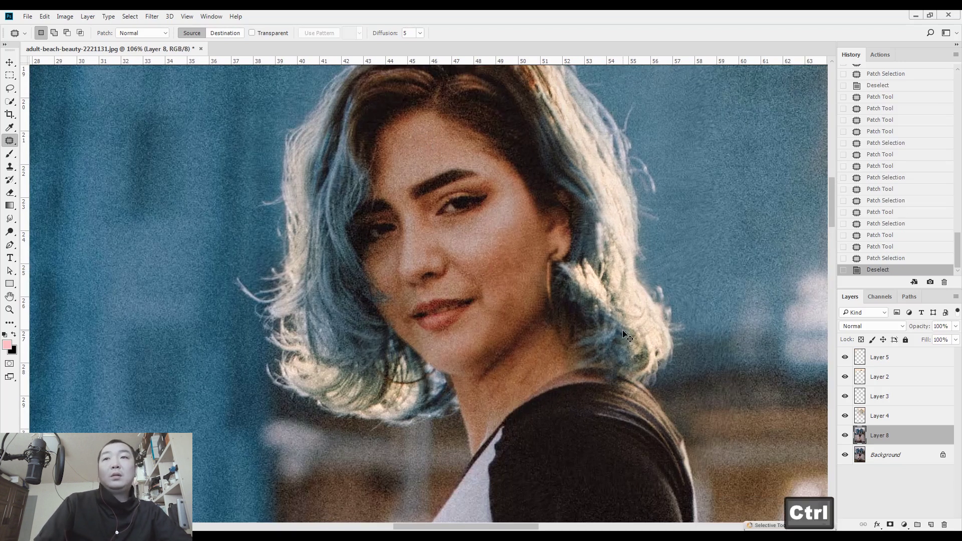
{"action": "key", "text": "ctrl+d"}
Create a new layer above Layer 8 and set the Brush to size 80 at 10% opacity with a sampled cheek tone
{"action": "left_click", "coordinate": [931, 525]}
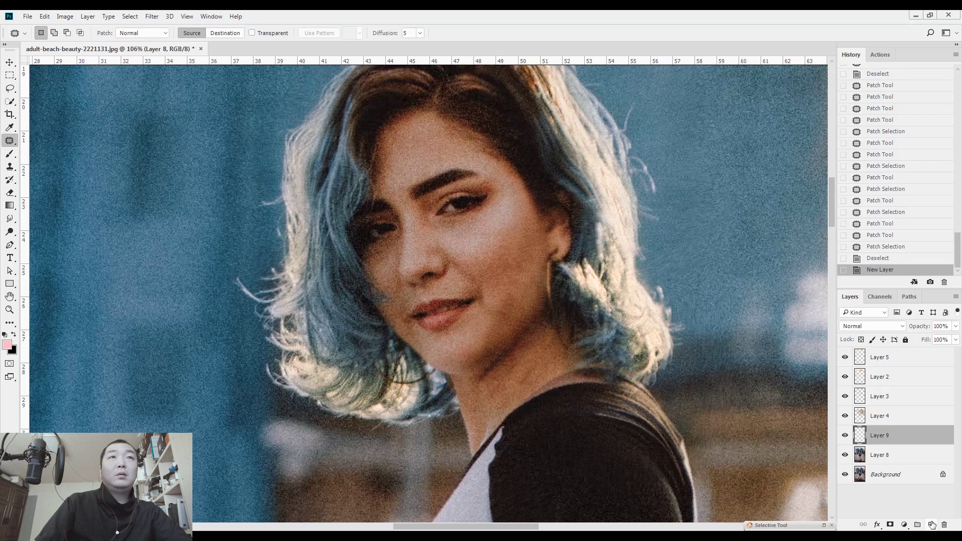
{"action": "scroll", "coordinate": [471, 293], "scroll_direction": "up", "scroll_amount": 3}
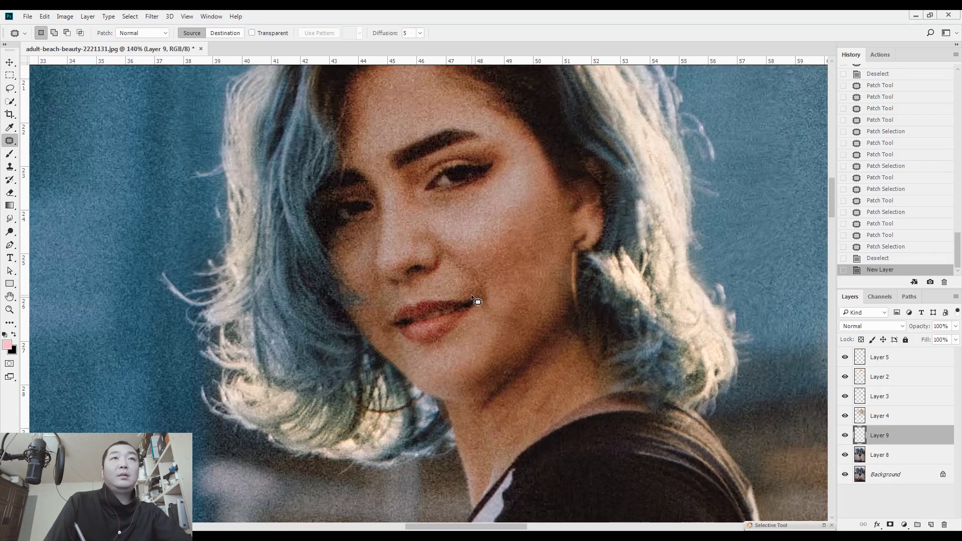
{"action": "key", "text": "b"}
{"action": "key", "text": "1"}
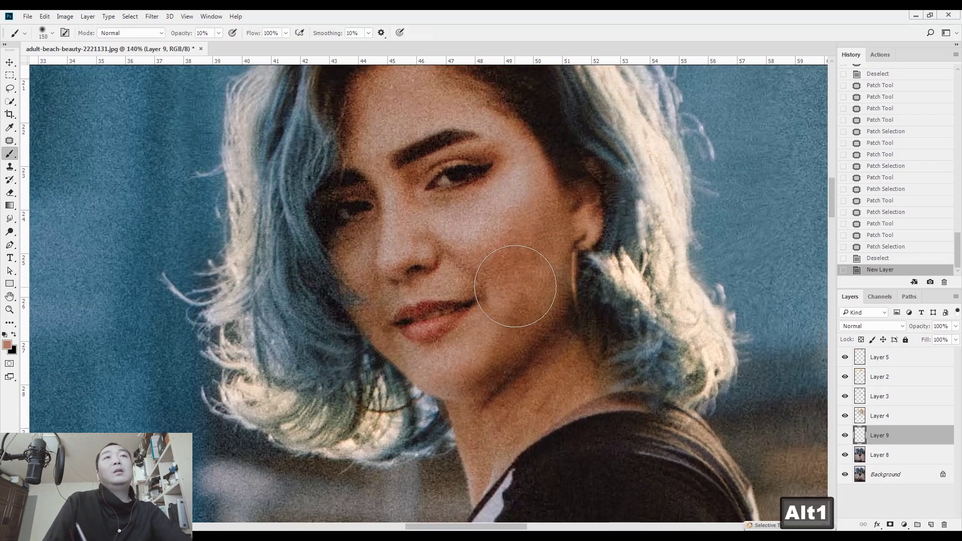
{"action": "key", "text": "bracketleft"}
{"action": "key", "text": "bracketleft"}
{"action": "key", "text": "bracketleft"}
{"action": "key", "text": "bracketleft"}
{"action": "left_click", "coordinate": [520, 295], "text": "alt"}
{"action": "key", "text": "1"}
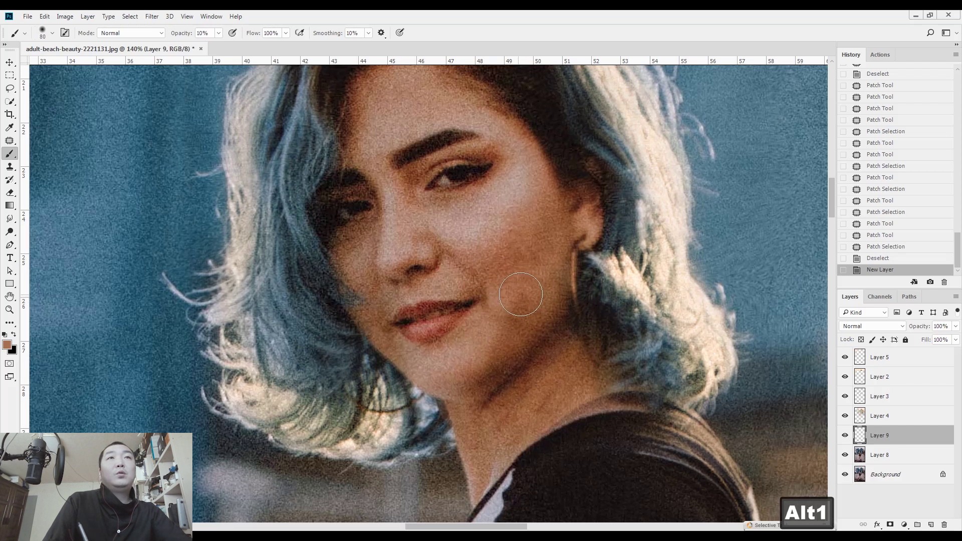
Paint the sampled skin tone softly over the cheek and jaw to even out the shading
{"action": "left_click_drag", "start_coordinate": [482, 347], "coordinate": [518, 310]}
{"action": "mouse_move", "coordinate": [516, 306]}
{"action": "left_mouse_down"}
{"action": "mouse_move", "coordinate": [493, 335]}
{"action": "mouse_move", "coordinate": [502, 301]}
{"action": "left_mouse_up"}
{"action": "left_click_drag", "start_coordinate": [499, 321], "coordinate": [494, 346]}
{"action": "left_click_drag", "start_coordinate": [507, 261], "coordinate": [519, 250]}
{"action": "left_click_drag", "start_coordinate": [517, 253], "coordinate": [523, 248]}
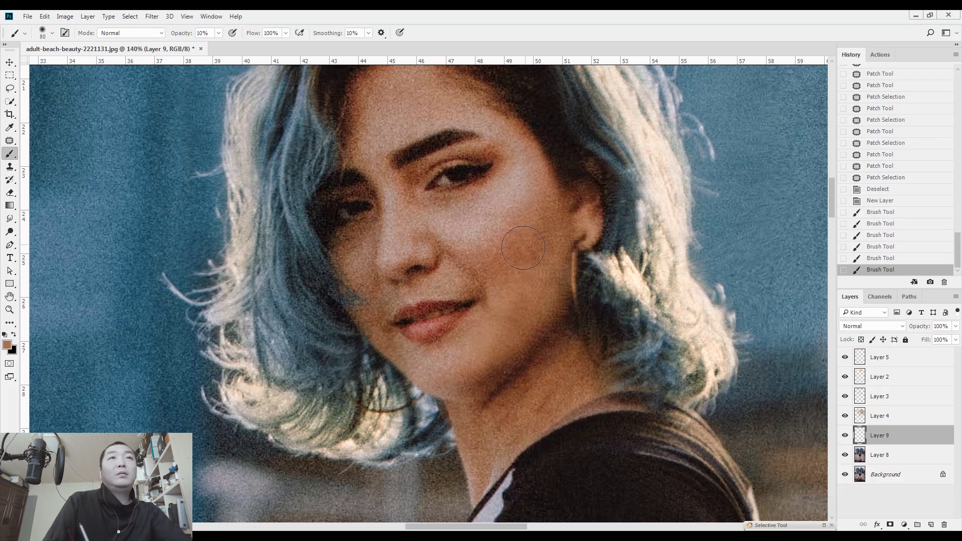
{"action": "left_click_drag", "start_coordinate": [505, 326], "coordinate": [477, 350]}
{"action": "left_click_drag", "start_coordinate": [481, 346], "coordinate": [524, 306]}
{"action": "left_click_drag", "start_coordinate": [526, 295], "coordinate": [501, 281]}
{"action": "left_click_drag", "start_coordinate": [501, 281], "coordinate": [475, 265]}
{"action": "left_click_drag", "start_coordinate": [475, 265], "coordinate": [466, 259]}
{"action": "mouse_move", "coordinate": [503, 321]}
{"action": "left_mouse_down"}
{"action": "mouse_move", "coordinate": [544, 251]}
{"action": "mouse_move", "coordinate": [497, 354]}
{"action": "left_mouse_up"}
Paint a skin tone sampled from the neck over the neck shadows and merge the layer down into Layer 8
{"action": "left_click", "coordinate": [564, 360], "text": "alt"}
{"action": "key", "text": "1"}
{"action": "left_click_drag", "start_coordinate": [542, 384], "coordinate": [569, 368]}
{"action": "mouse_move", "coordinate": [566, 373]}
{"action": "left_mouse_down"}
{"action": "mouse_move", "coordinate": [523, 404]}
{"action": "mouse_move", "coordinate": [557, 381]}
{"action": "left_mouse_up"}
{"action": "left_click_drag", "start_coordinate": [537, 388], "coordinate": [501, 416]}
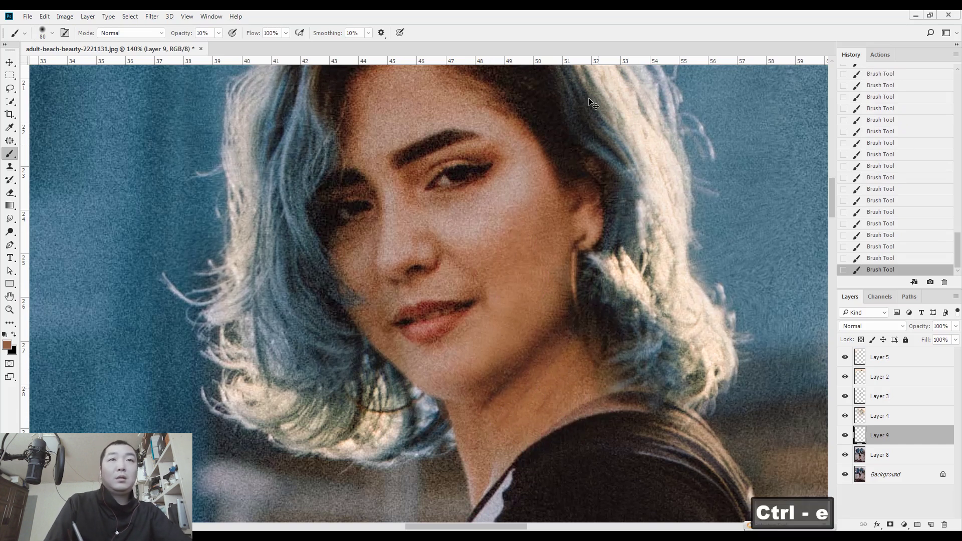
{"action": "key", "text": "ctrl+e"}
Patch the crease and blotches on the neck between the jaw and the shirt collar
{"action": "key", "text": "j"}
{"action": "scroll", "coordinate": [570, 388], "scroll_direction": "up", "scroll_amount": 3}
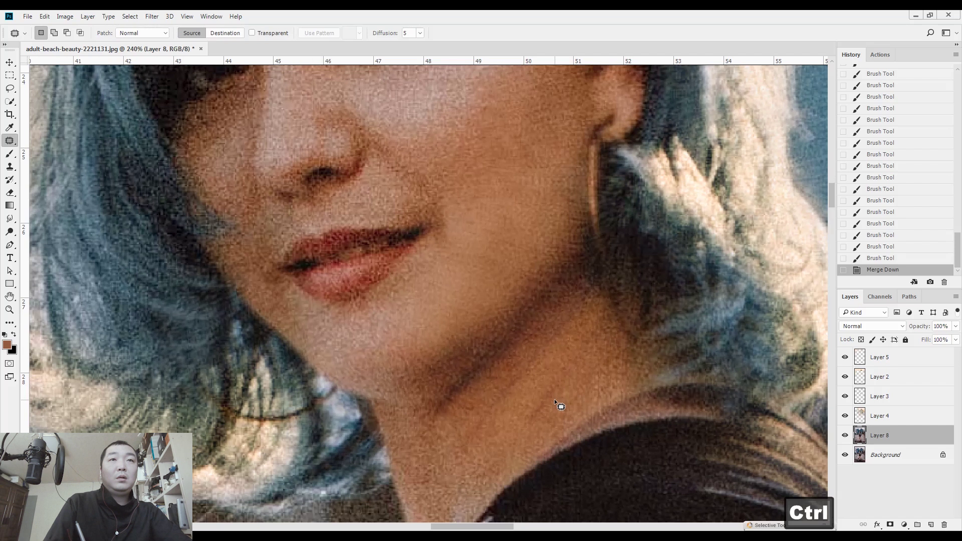
{"action": "left_click_drag", "start_coordinate": [562, 377], "coordinate": [558, 394]}
{"action": "left_click_drag", "start_coordinate": [549, 399], "coordinate": [590, 374]}
{"action": "key", "text": "ctrl+d"}
{"action": "left_click_drag", "start_coordinate": [577, 329], "coordinate": [540, 374]}
{"action": "left_click_drag", "start_coordinate": [544, 368], "coordinate": [570, 375]}
{"action": "mouse_move", "coordinate": [576, 385]}
{"action": "left_mouse_down"}
{"action": "mouse_move", "coordinate": [524, 411]}
{"action": "mouse_move", "coordinate": [576, 384]}
{"action": "left_mouse_up"}
{"action": "left_click_drag", "start_coordinate": [531, 417], "coordinate": [554, 396]}
{"action": "left_click_drag", "start_coordinate": [575, 336], "coordinate": [522, 388]}
Patch the leftover uneven spots on the neck above the collar and clear the selection
{"action": "left_click_drag", "start_coordinate": [574, 329], "coordinate": [572, 336]}
{"action": "mouse_move", "coordinate": [539, 359]}
{"action": "left_mouse_down"}
{"action": "mouse_move", "coordinate": [549, 386]}
{"action": "mouse_move", "coordinate": [491, 393]}
{"action": "mouse_move", "coordinate": [523, 386]}
{"action": "left_mouse_up"}
{"action": "left_click", "coordinate": [546, 387]}
{"action": "left_click_drag", "start_coordinate": [510, 389], "coordinate": [518, 415]}
{"action": "left_click", "coordinate": [549, 383]}
{"action": "mouse_move", "coordinate": [561, 355]}
{"action": "left_mouse_down"}
{"action": "mouse_move", "coordinate": [511, 376]}
{"action": "mouse_move", "coordinate": [572, 321]}
{"action": "mouse_move", "coordinate": [527, 413]}
{"action": "mouse_move", "coordinate": [551, 394]}
{"action": "left_mouse_up"}
{"action": "key", "text": "ctrl+d"}
Hide and show the layers above Layer 8 to compare the portrait with and without the colour effects
{"action": "key", "text": "ctrl+space"}
{"action": "left_click_drag", "start_coordinate": [575, 360], "coordinate": [473, 375]}
{"action": "left_click", "coordinate": [760, 380]}
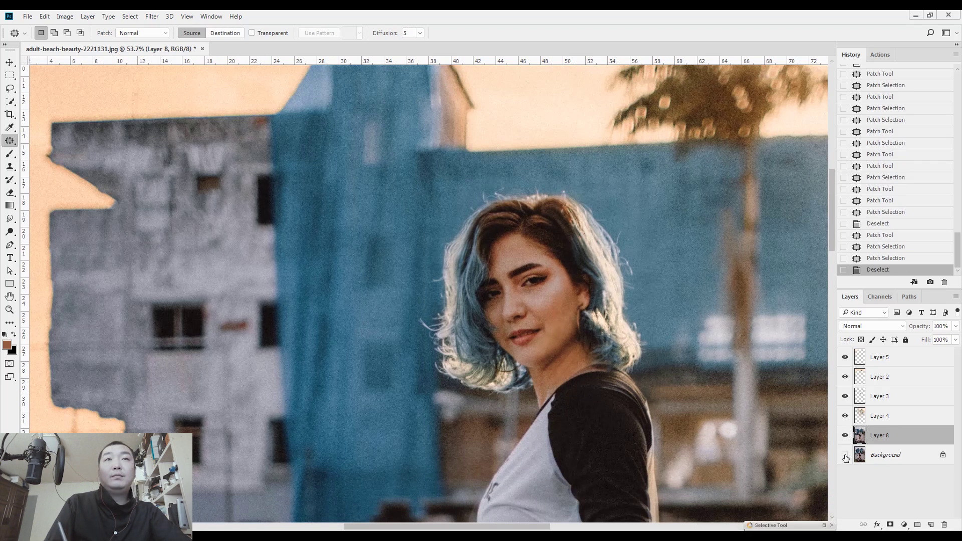
{"action": "left_click", "coordinate": [845, 357]}
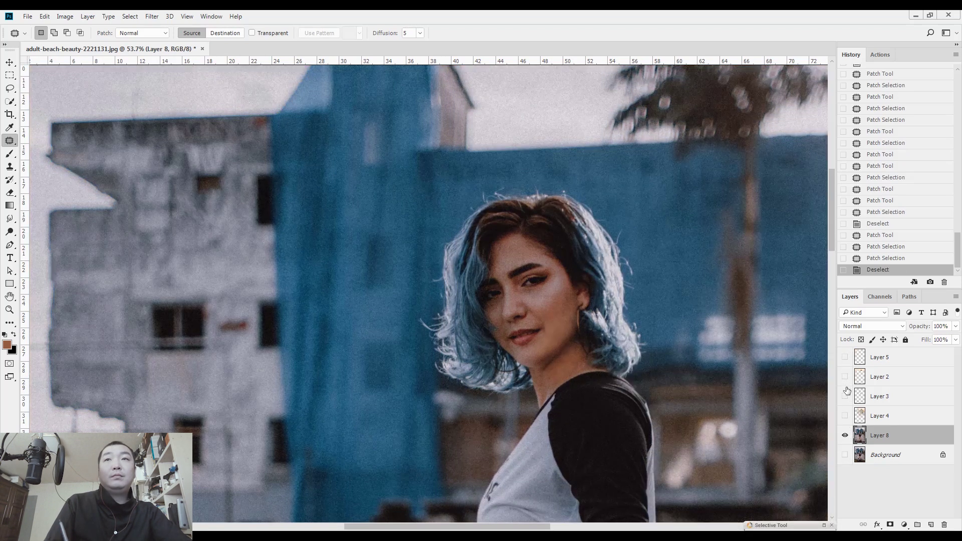
{"action": "left_click", "coordinate": [846, 357]}
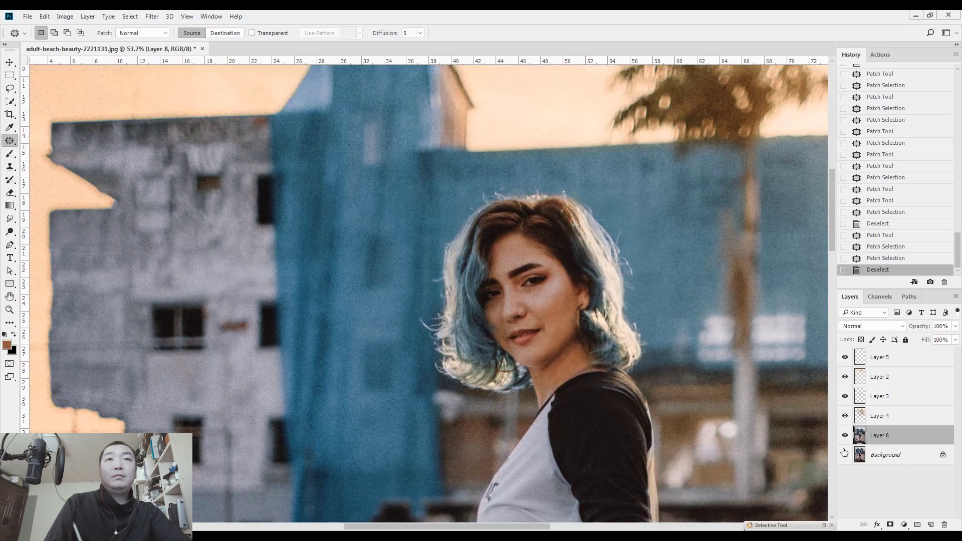
Patch the remaining rough skin along the neck under the jawline and deselect
{"action": "key", "text": "ctrl+space"}
{"action": "left_click_drag", "start_coordinate": [565, 374], "coordinate": [600, 358]}
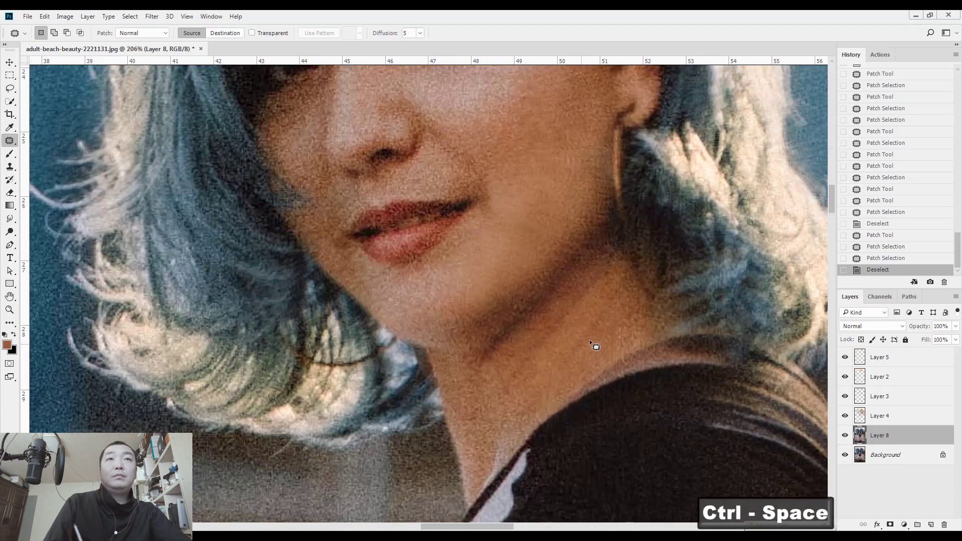
{"action": "mouse_move", "coordinate": [512, 358]}
{"action": "left_mouse_down"}
{"action": "mouse_move", "coordinate": [608, 296]}
{"action": "mouse_move", "coordinate": [518, 251]}
{"action": "left_mouse_up"}
{"action": "key", "text": "ctrl+d"}
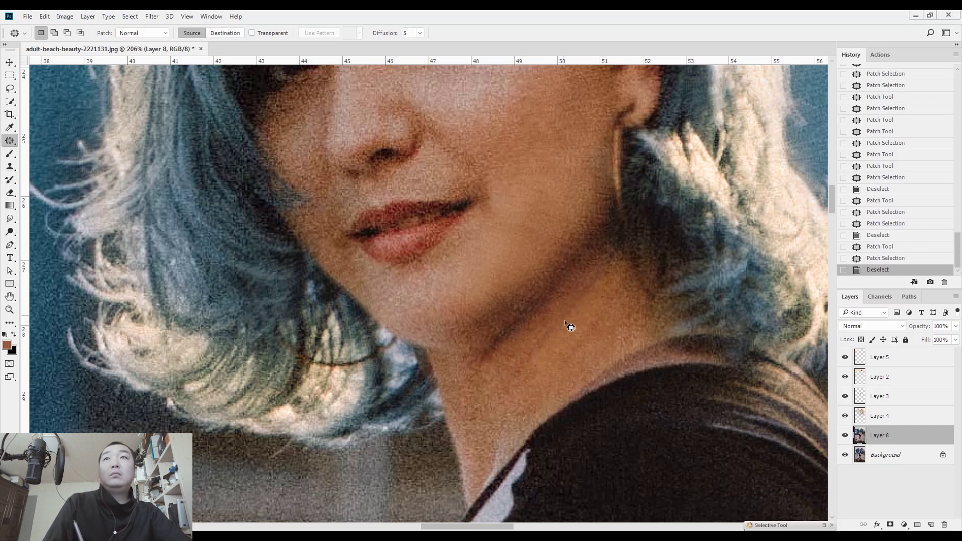
{"action": "key", "text": "ctrl+d"}
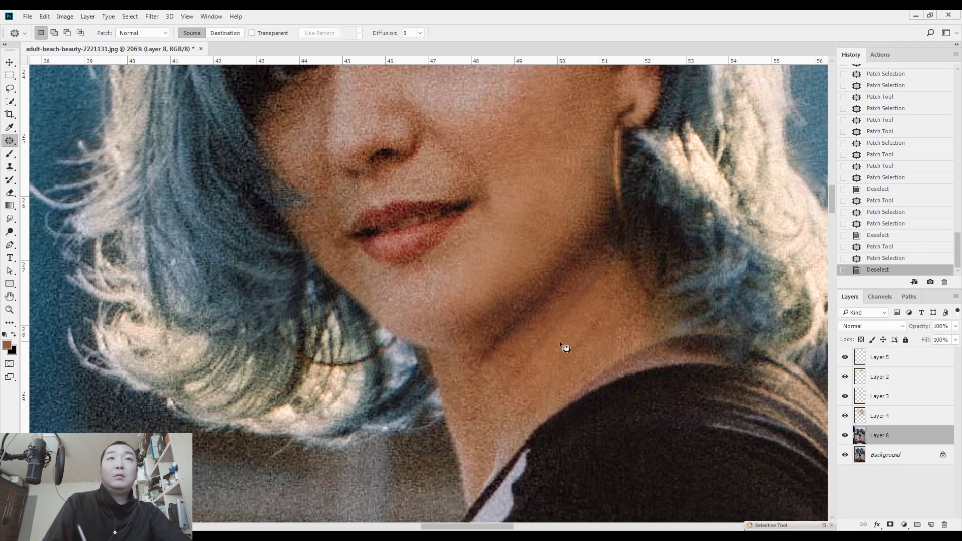
{"action": "left_click_drag", "start_coordinate": [598, 277], "coordinate": [562, 341]}
{"action": "left_click_drag", "start_coordinate": [575, 314], "coordinate": [535, 252]}
{"action": "key", "text": "ctrl+d"}
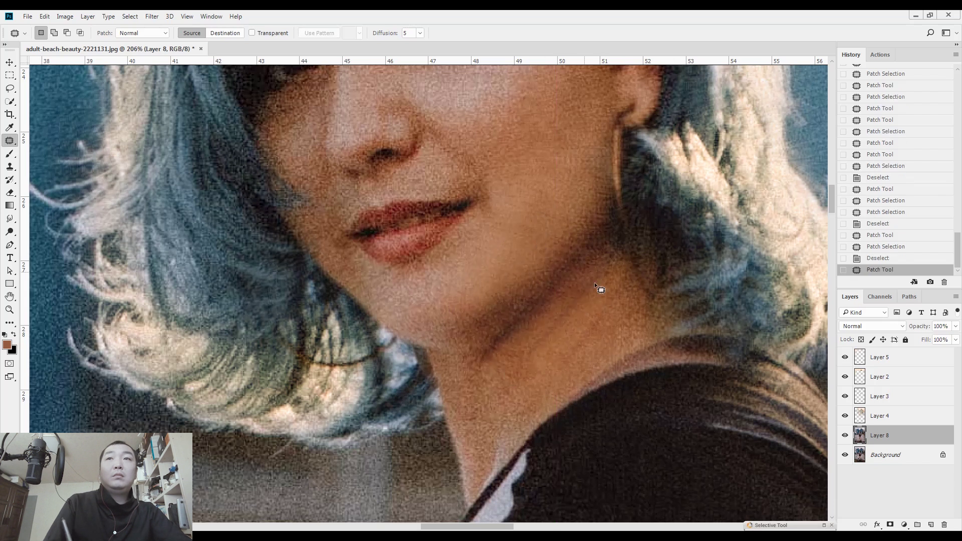
Check Layer 4's effect, select it and erase its glow from the neck below the jaw with a size 45 Eraser
{"action": "left_click", "coordinate": [846, 414]}
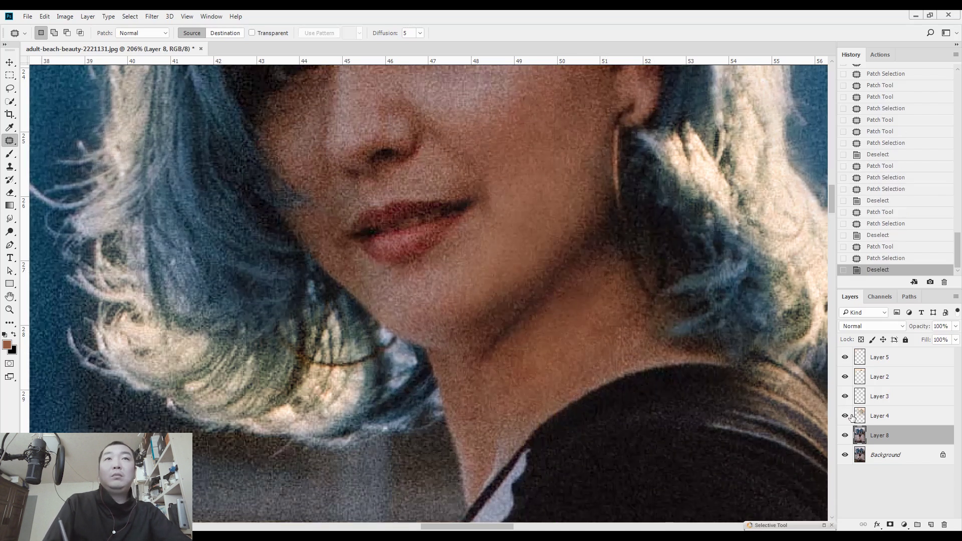
{"action": "left_click", "coordinate": [846, 416]}
{"action": "left_click", "coordinate": [864, 419]}
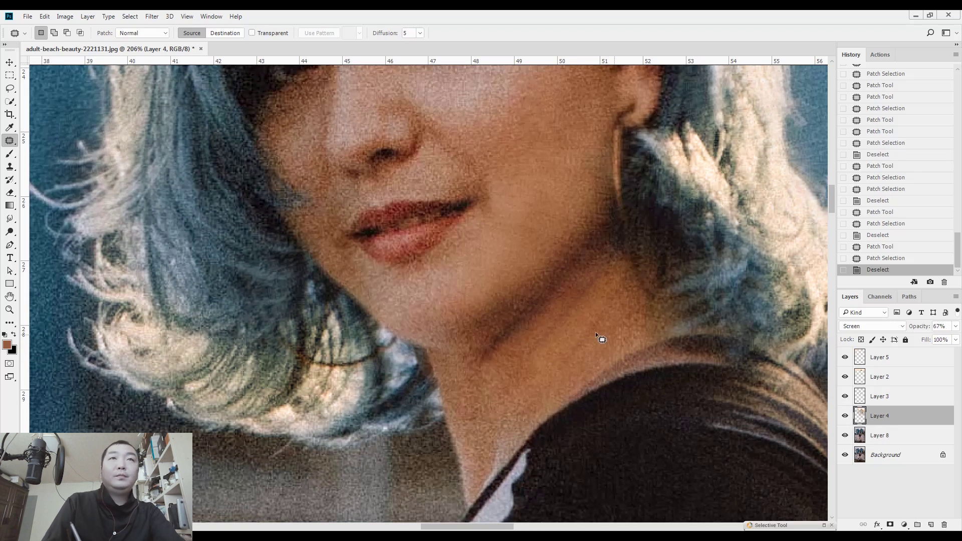
{"action": "key", "text": "e"}
{"action": "key", "text": "bracketleft"}
{"action": "key", "text": "bracketleft"}
{"action": "key", "text": "bracketleft"}
{"action": "key", "text": "bracketleft"}
{"action": "key", "text": "bracketleft"}
{"action": "key", "text": "bracketleft"}
{"action": "key", "text": "bracketleft"}
{"action": "key", "text": "bracketleft"}
{"action": "key", "text": "bracketleft"}
{"action": "key", "text": "bracketleft"}
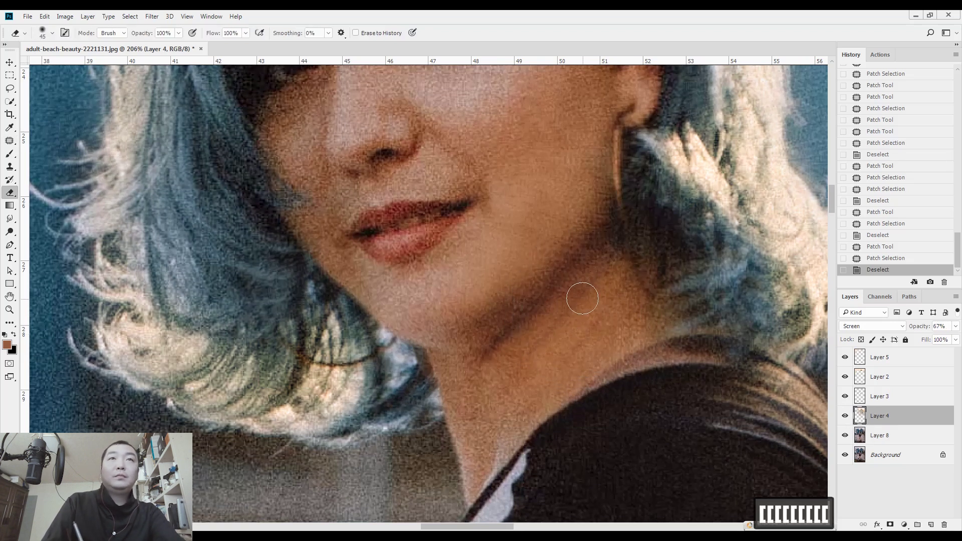
{"action": "left_click_drag", "start_coordinate": [571, 310], "coordinate": [562, 335]}
Try erasing more of Layer 4's glow from the neck with a size 125 Eraser, and undo the erasing
{"action": "key", "text": "bracketright"}
{"action": "key", "text": "bracketright"}
{"action": "key", "text": "bracketright"}
{"action": "key", "text": "bracketright"}
{"action": "key", "text": "bracketright"}
{"action": "key", "text": "bracketright"}
{"action": "key", "text": "bracketright"}
{"action": "key", "text": "bracketright"}
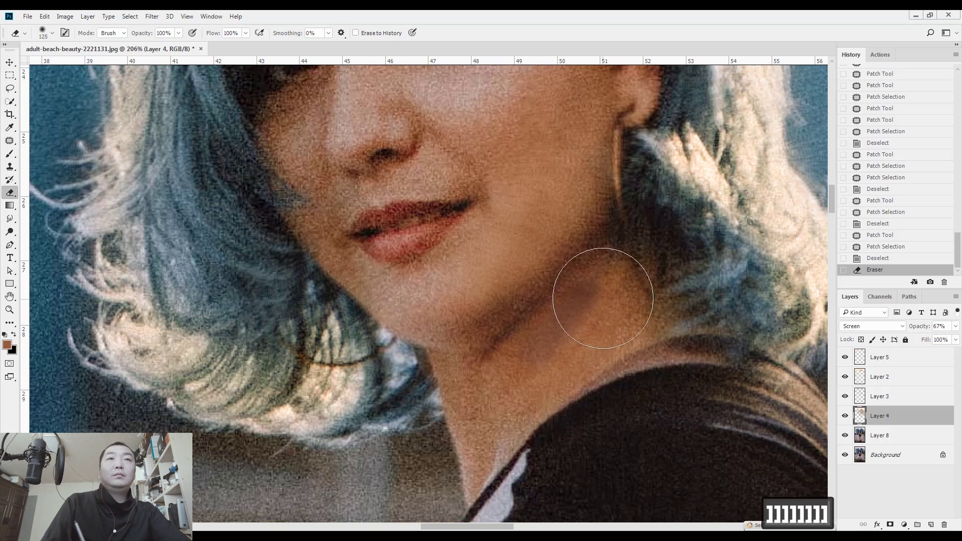
{"action": "left_click_drag", "start_coordinate": [463, 454], "coordinate": [490, 455]}
{"action": "key", "text": "ctrl+space"}
{"action": "left_click_drag", "start_coordinate": [564, 370], "coordinate": [492, 452]}
{"action": "key", "text": "ctrl+z"}
{"action": "key", "text": "ctrl+space"}
{"action": "left_click_drag", "start_coordinate": [567, 368], "coordinate": [712, 369]}
{"action": "left_click", "coordinate": [896, 259]}
Patch the uneven skin on the middle of the neck below the jaw shadow and clear the selection
{"action": "key", "text": "ctrl+space"}
{"action": "key", "text": "j"}
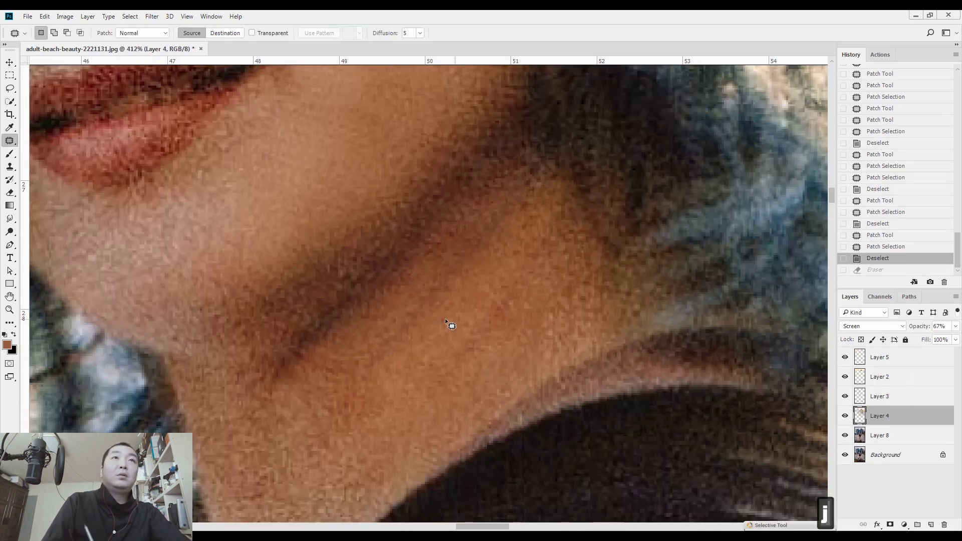
{"action": "mouse_move", "coordinate": [360, 387]}
{"action": "left_mouse_down"}
{"action": "mouse_move", "coordinate": [498, 206]}
{"action": "mouse_move", "coordinate": [441, 306]}
{"action": "left_mouse_up"}
{"action": "left_click_drag", "start_coordinate": [467, 262], "coordinate": [351, 197]}
{"action": "key", "text": "ctrl+d"}
{"action": "left_click_drag", "start_coordinate": [517, 275], "coordinate": [524, 295]}
{"action": "left_click_drag", "start_coordinate": [491, 320], "coordinate": [402, 394]}
{"action": "key", "text": "ctrl+d"}
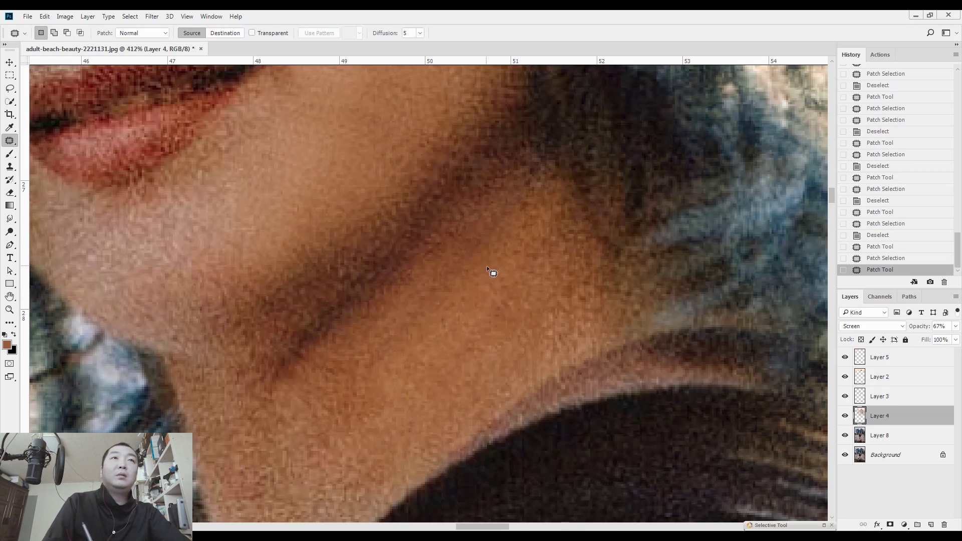
Patch the remaining rough spots between the jaw shadow and collar, compare with Layer 4 hidden and shown, and deselect
{"action": "left_click_drag", "start_coordinate": [468, 235], "coordinate": [495, 226]}
{"action": "left_click_drag", "start_coordinate": [471, 276], "coordinate": [388, 365]}
{"action": "mouse_move", "coordinate": [517, 319]}
{"action": "left_mouse_down"}
{"action": "mouse_move", "coordinate": [434, 402]}
{"action": "mouse_move", "coordinate": [524, 275]}
{"action": "left_mouse_up"}
{"action": "left_click_drag", "start_coordinate": [484, 321], "coordinate": [419, 375]}
{"action": "left_click", "coordinate": [845, 416]}
{"action": "left_click", "coordinate": [846, 416]}
{"action": "key", "text": "ctrl+d"}
Hide and show the colour layers and the retouched layer to compare the portrait before and after the edits
{"action": "left_click_drag", "start_coordinate": [723, 380], "coordinate": [711, 381]}
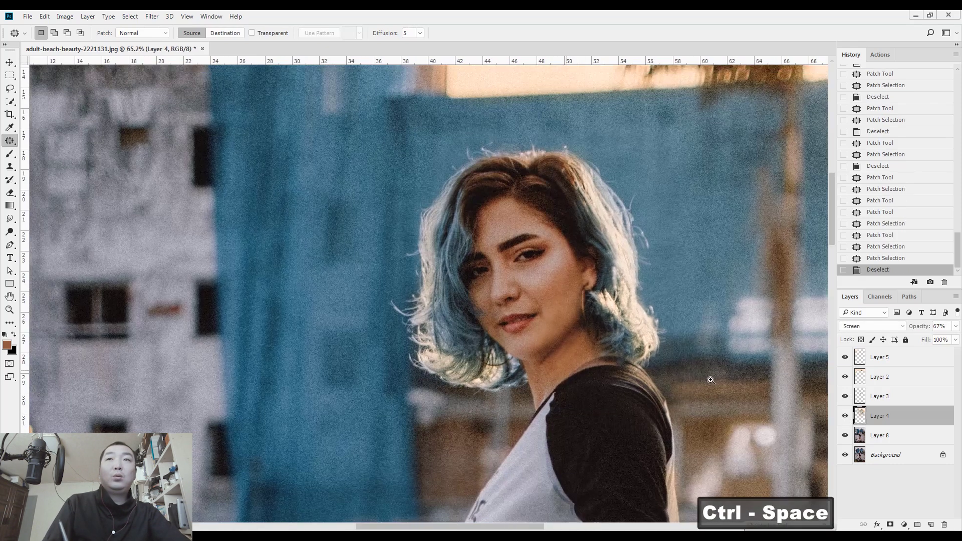
{"action": "left_click", "coordinate": [845, 397]}
{"action": "left_click", "coordinate": [845, 397]}
{"action": "left_click", "coordinate": [845, 377]}
{"action": "left_click", "coordinate": [845, 358]}
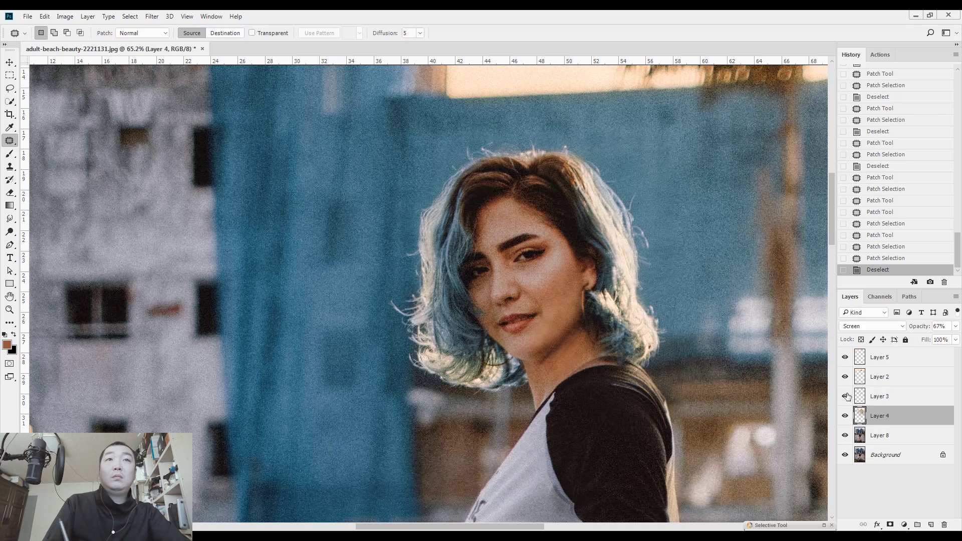
{"action": "left_click", "coordinate": [846, 396]}
{"action": "left_click", "coordinate": [845, 456]}
{"action": "left_click", "coordinate": [845, 455]}
{"action": "left_click_drag", "start_coordinate": [848, 428], "coordinate": [846, 358]}
{"action": "mouse_move", "coordinate": [545, 318]}
{"action": "left_mouse_down"}
{"action": "mouse_move", "coordinate": [494, 332]}
{"action": "mouse_move", "coordinate": [513, 295]}
{"action": "left_mouse_up"}
{"action": "key", "text": "ctrl+d"}
Select Layer 8 and create a soft selection of the photo's lower ground and rocks using three Quick Mask gradients
{"action": "key", "text": "ctrl+0"}
{"action": "key", "text": "l"}
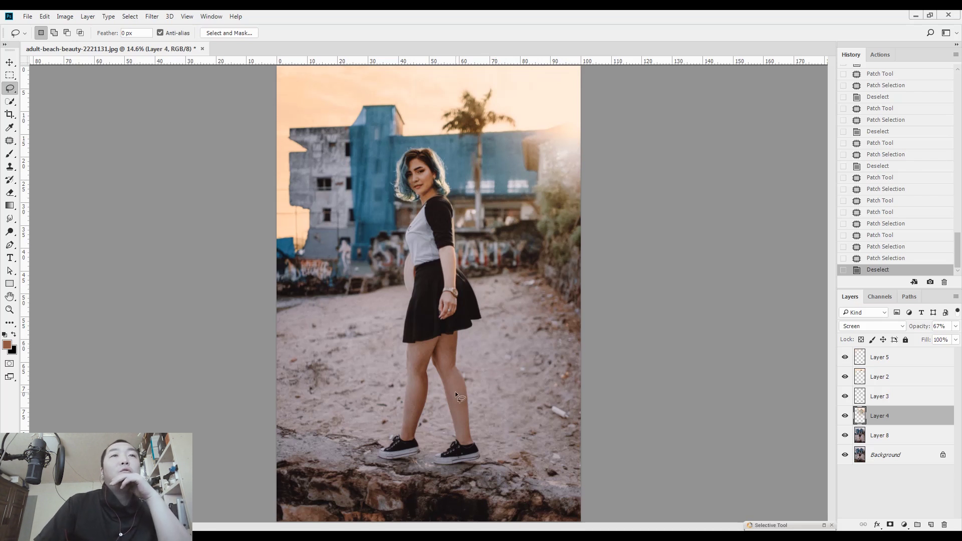
{"action": "scroll", "coordinate": [455, 392], "scroll_direction": "down", "scroll_amount": 2}
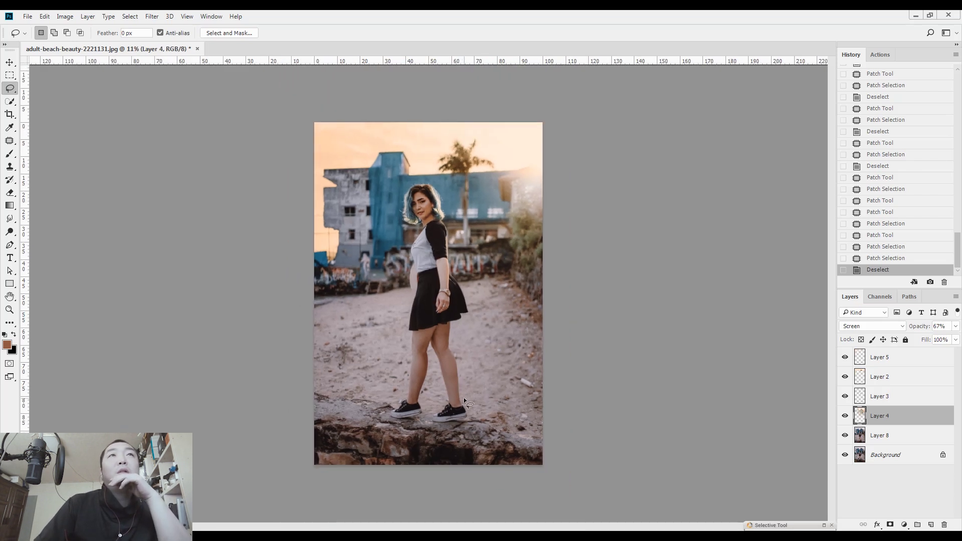
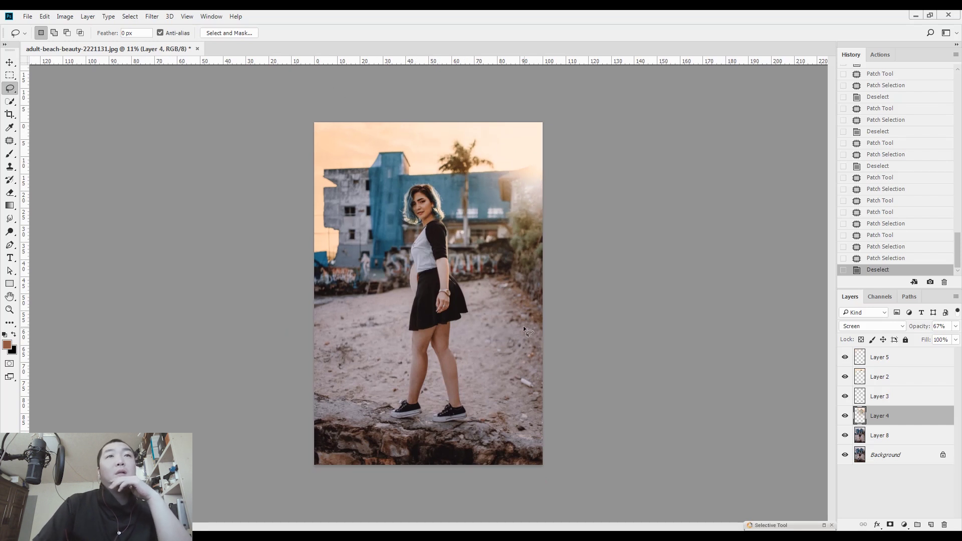
{"action": "left_click", "coordinate": [879, 439]}
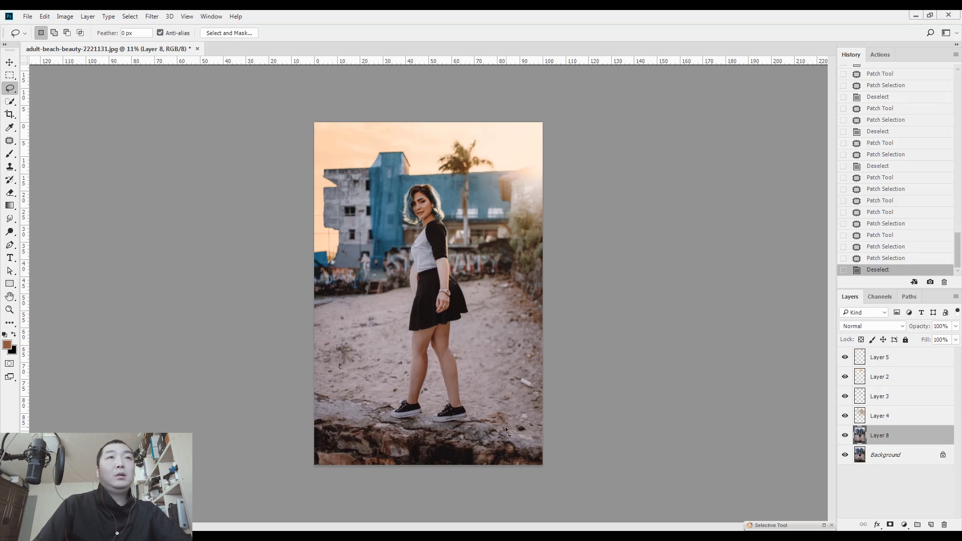
{"action": "key", "text": "q"}
{"action": "key", "text": "g"}
{"action": "left_click_drag", "start_coordinate": [474, 398], "coordinate": [457, 275]}
{"action": "left_click_drag", "start_coordinate": [543, 328], "coordinate": [488, 289]}
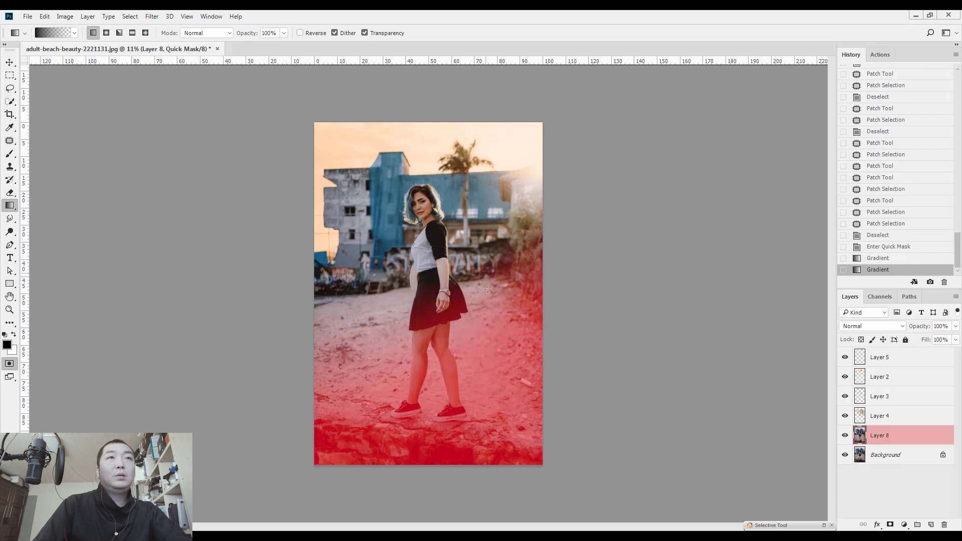
{"action": "left_click_drag", "start_coordinate": [385, 400], "coordinate": [385, 297]}
{"action": "key", "text": "q"}
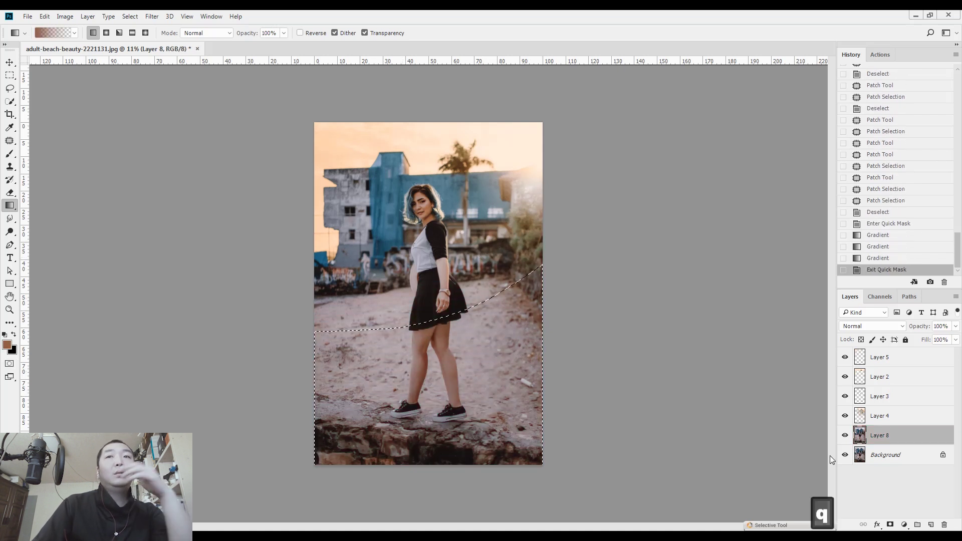
Copy the selected ground to a new layer and set its Temperature to -9 with the Camera Raw Filter
{"action": "key", "text": "ctrl+j"}
{"action": "key", "text": "ctrl+shift+a"}
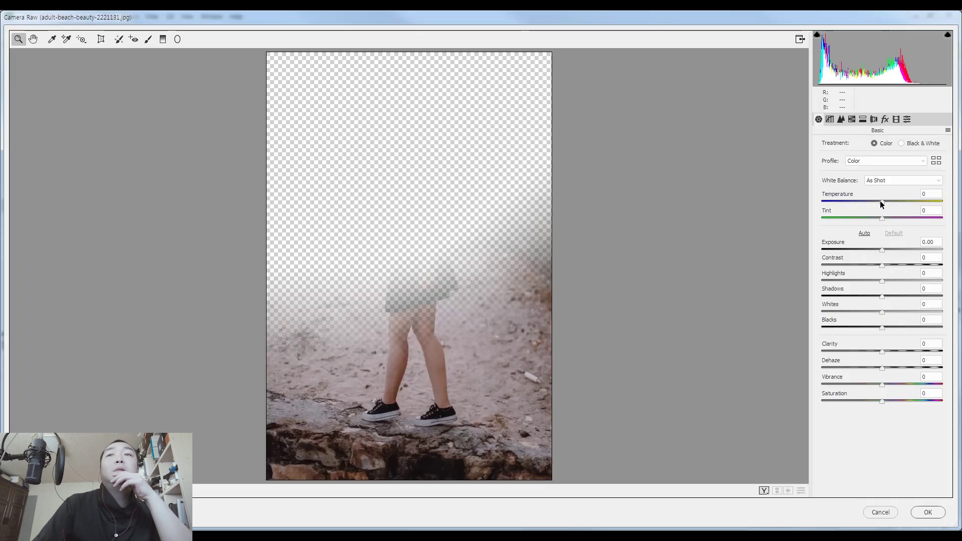
{"action": "left_click_drag", "start_coordinate": [880, 201], "coordinate": [876, 200]}
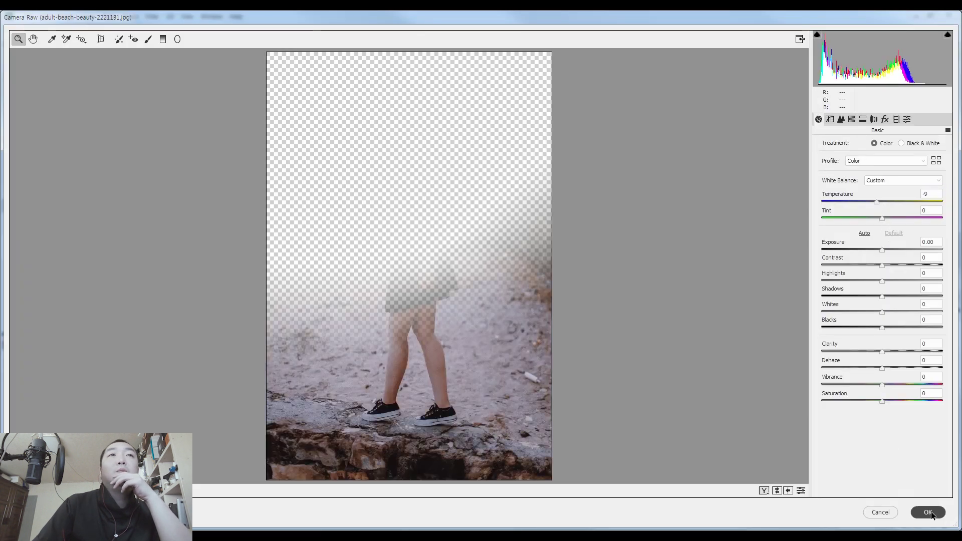
{"action": "left_click", "coordinate": [929, 513]}
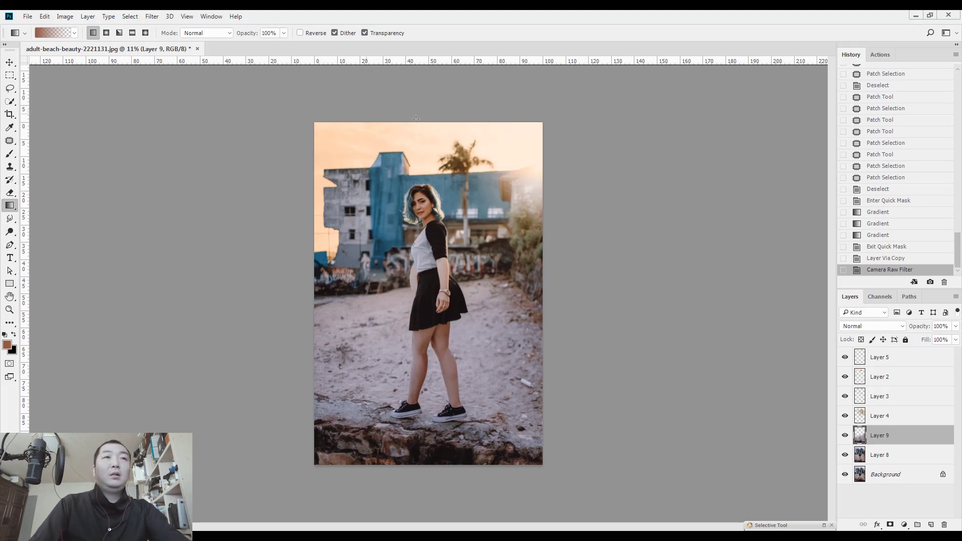
Set the cooled ground layer's opacity to 60% and merge it down into Layer 8
{"action": "key", "text": "l"}
{"action": "scroll", "coordinate": [446, 375], "scroll_direction": "up", "scroll_amount": 5}
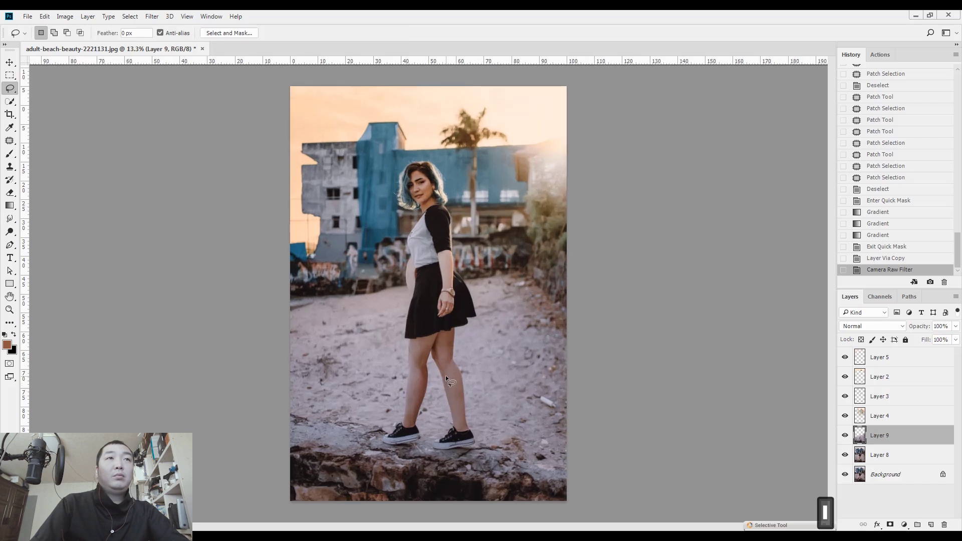
{"action": "left_click_drag", "start_coordinate": [472, 263], "coordinate": [491, 193]}
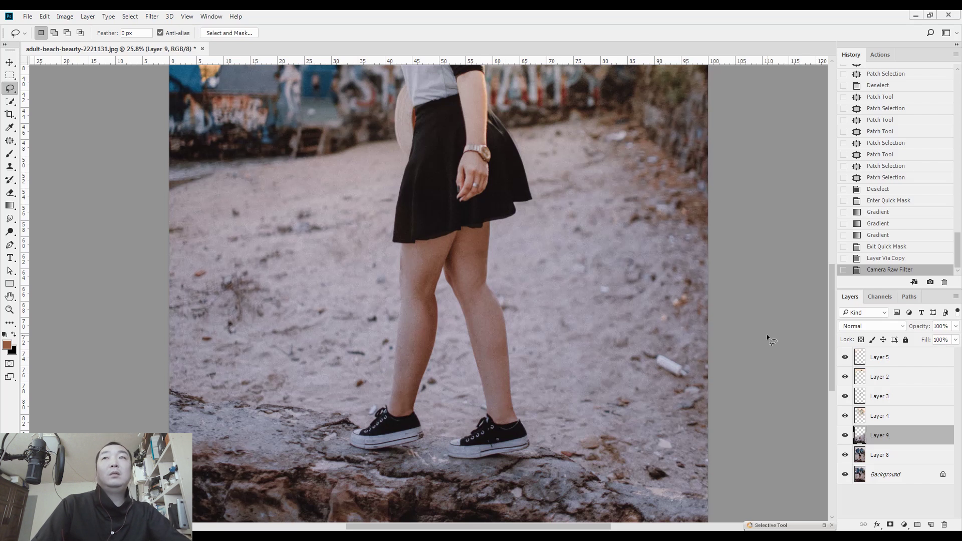
{"action": "key", "text": "6"}
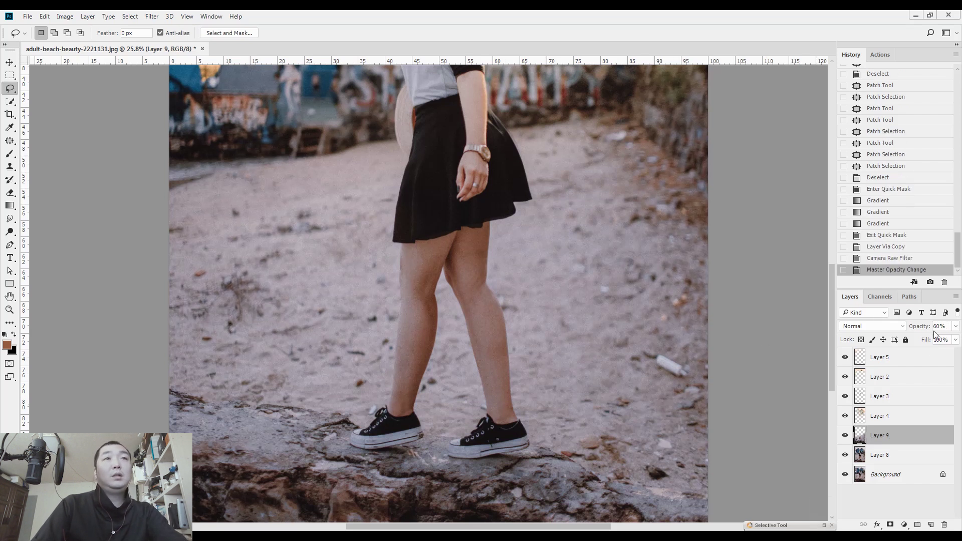
{"action": "key", "text": "7"}
{"action": "key", "text": "6"}
{"action": "key", "text": "ctrl+e"}
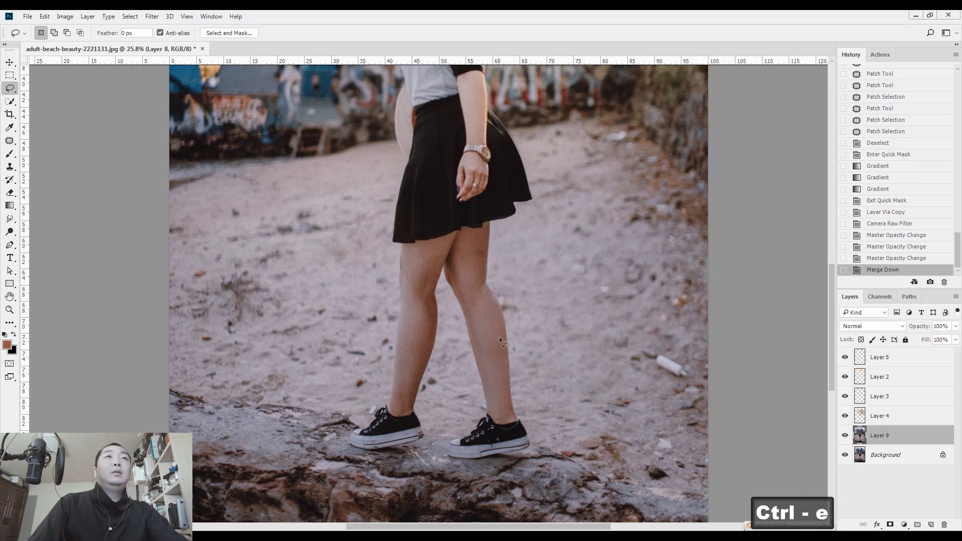
Review the whole photo with the upper colour layers, Layer 8 and the Background hidden and shown again
{"action": "scroll", "coordinate": [496, 340], "scroll_direction": "down", "scroll_amount": 3}
{"action": "key", "text": "space"}
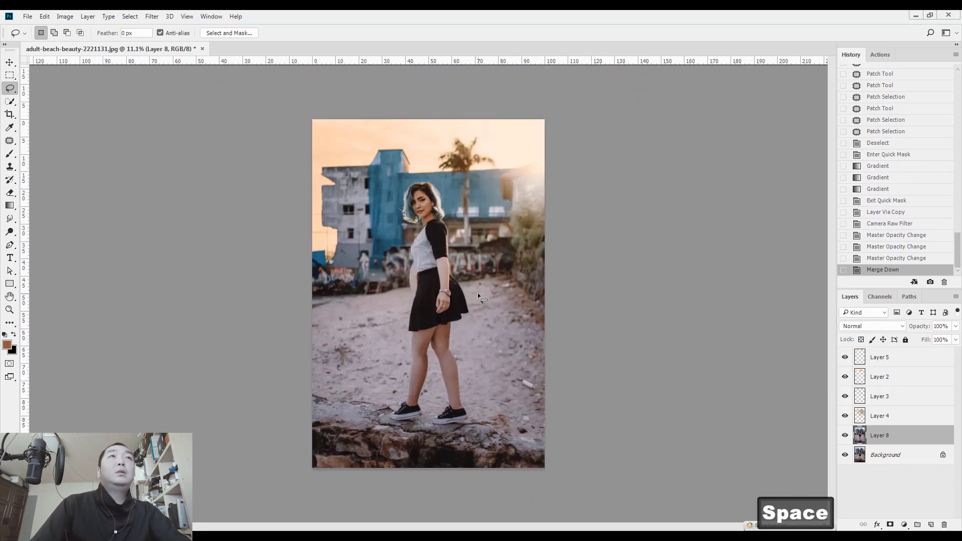
{"action": "key", "text": "ctrl+0"}
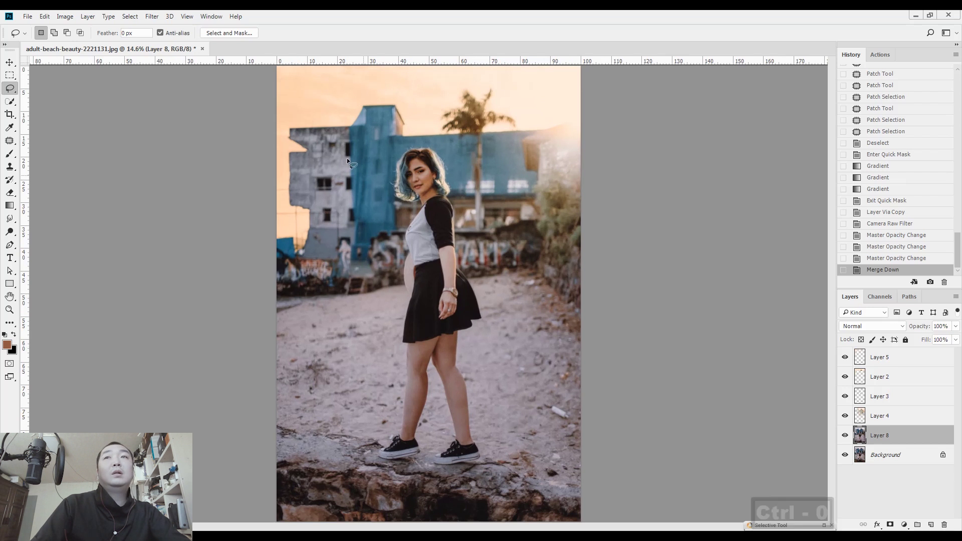
{"action": "left_click", "coordinate": [902, 357]}
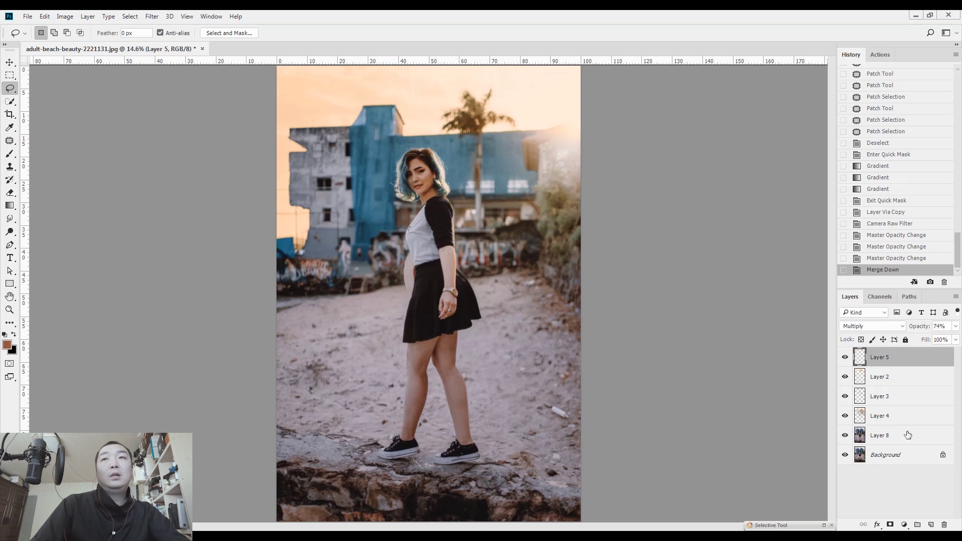
{"action": "left_click", "coordinate": [846, 357]}
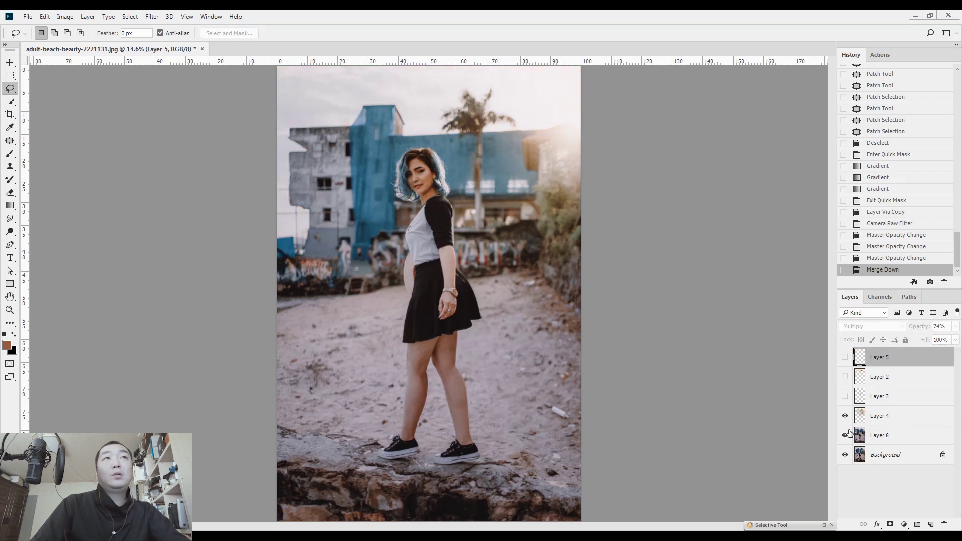
{"action": "left_click", "coordinate": [845, 454]}
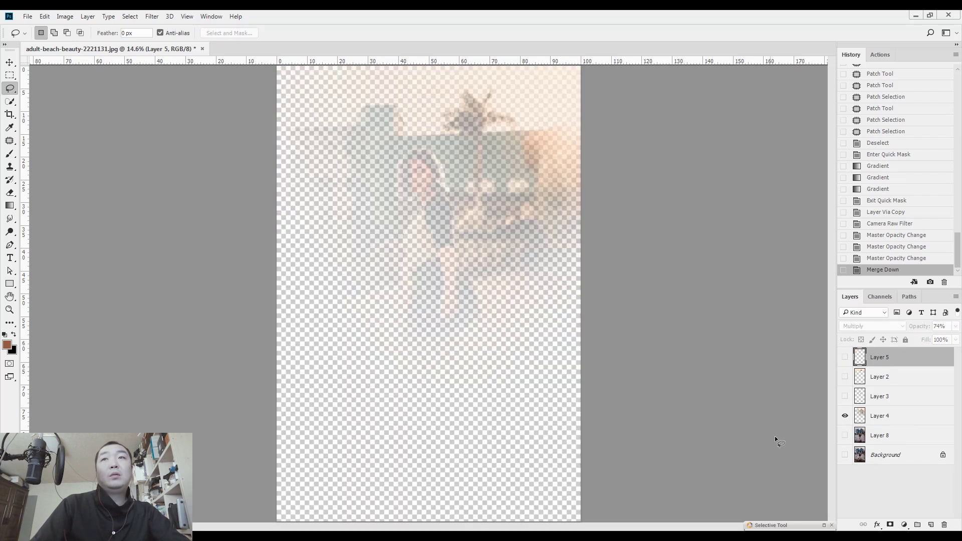
{"action": "left_click_drag", "start_coordinate": [844, 458], "coordinate": [844, 357]}
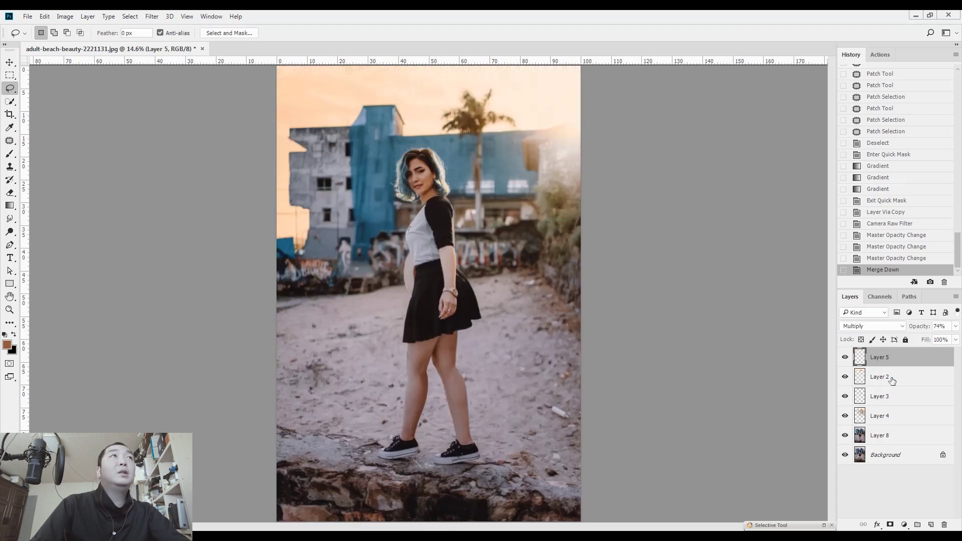
Merge Layer 5 through Layer 8 into one layer and save the document as adult-beach-beauty-2221131.psd
{"action": "left_click", "coordinate": [913, 436], "text": "shift"}
{"action": "key", "text": "ctrl+e"}
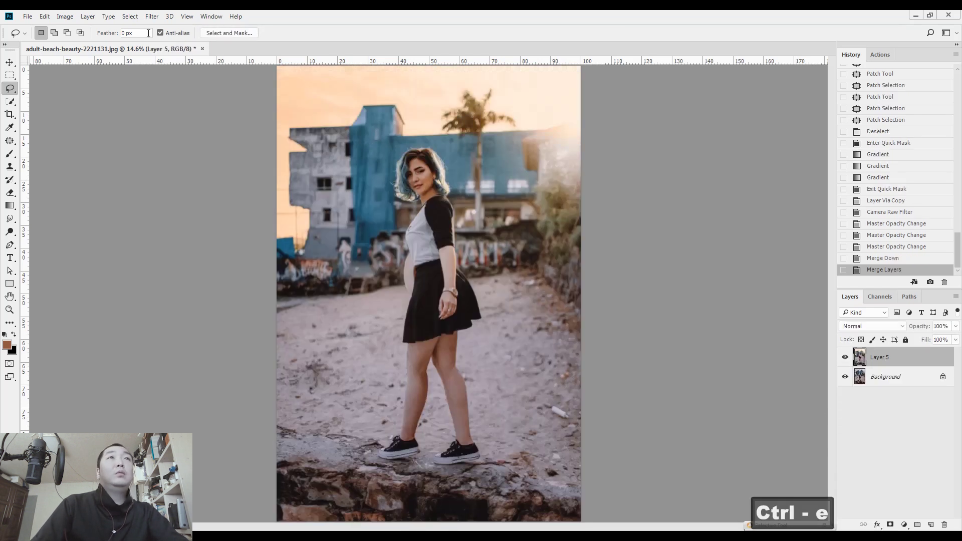
{"action": "key", "text": "ctrl+s"}
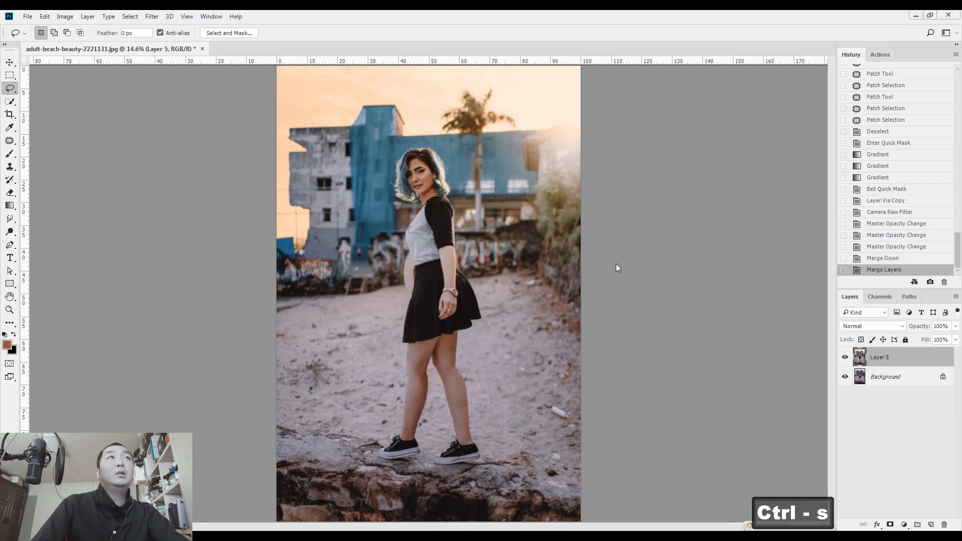
{"action": "left_click", "coordinate": [396, 322]}
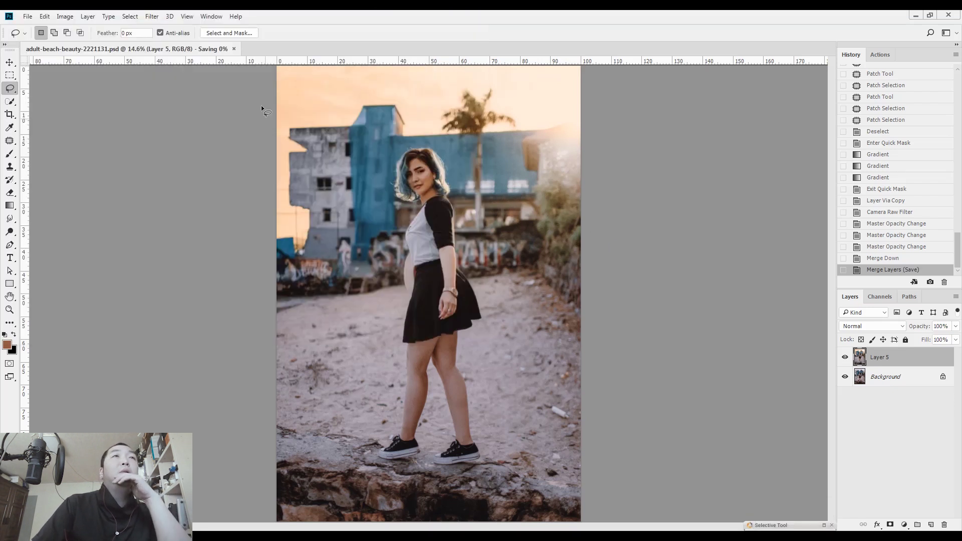
Smooth the skin on Layer 5 with the Imagenomic Portraiture filter, output to a new layer with a transparency mask
{"action": "left_click", "coordinate": [153, 17]}
{"action": "mouse_move", "coordinate": [200, 236]}
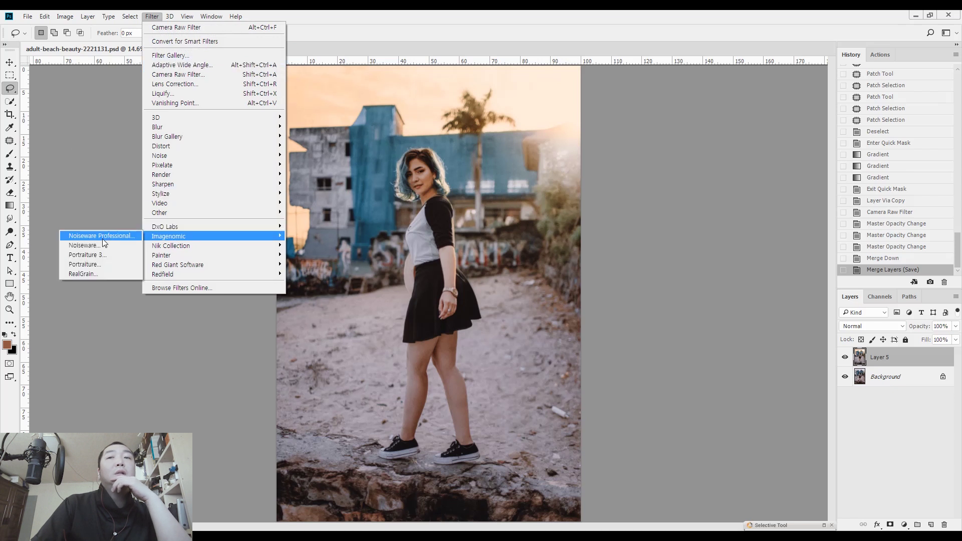
{"action": "left_click", "coordinate": [114, 270]}
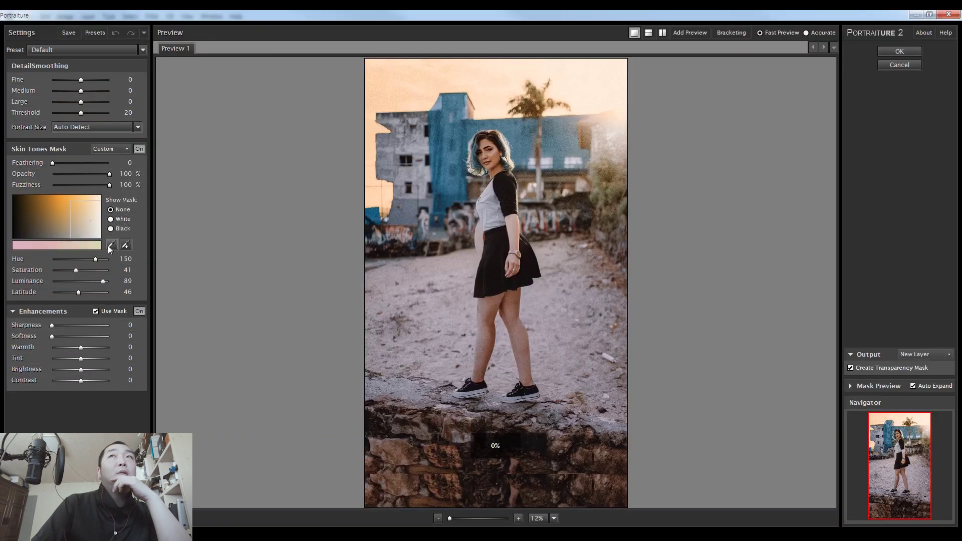
{"action": "left_click", "coordinate": [886, 54]}
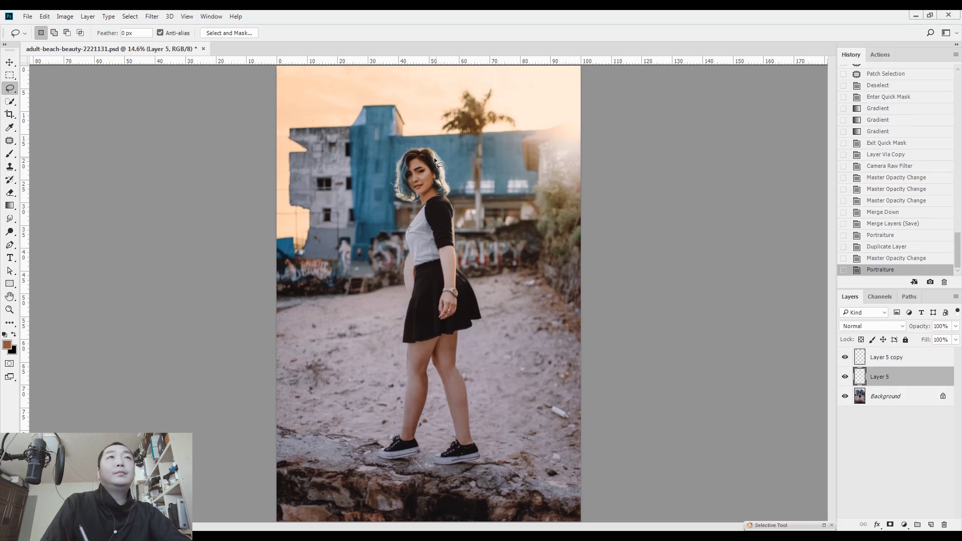
Hide Layer 5 and the Background, and lasso both legs on the Portraiture result
{"action": "left_click_drag", "start_coordinate": [428, 164], "coordinate": [500, 143]}
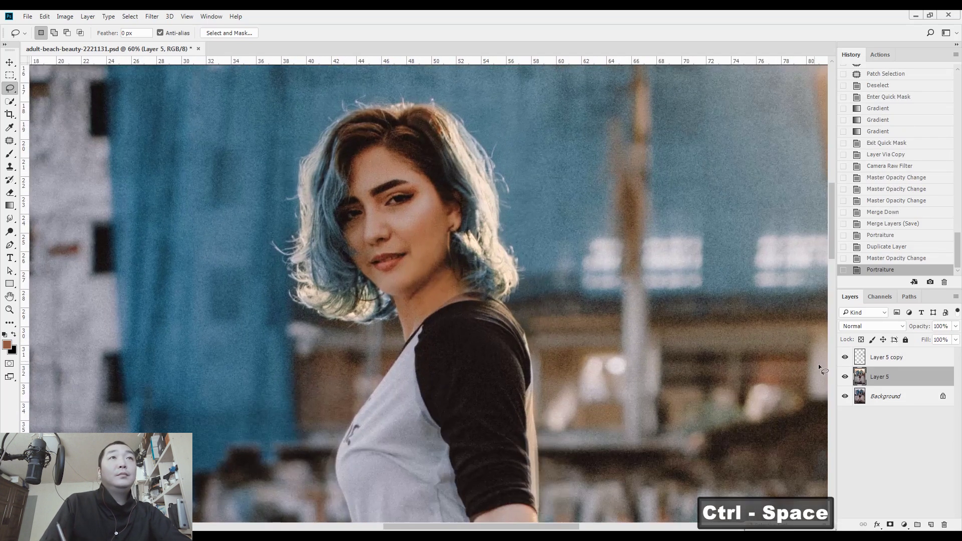
{"action": "left_click", "coordinate": [844, 382]}
{"action": "left_click", "coordinate": [845, 396]}
{"action": "left_click_drag", "start_coordinate": [471, 261], "coordinate": [450, 262]}
{"action": "left_click_drag", "start_coordinate": [474, 218], "coordinate": [499, 82]}
{"action": "left_click_drag", "start_coordinate": [488, 320], "coordinate": [493, 150]}
{"action": "left_click_drag", "start_coordinate": [493, 260], "coordinate": [482, 347]}
{"action": "mouse_move", "coordinate": [489, 466]}
{"action": "left_mouse_down"}
{"action": "mouse_move", "coordinate": [427, 458]}
{"action": "mouse_move", "coordinate": [438, 361]}
{"action": "mouse_move", "coordinate": [484, 263]}
{"action": "mouse_move", "coordinate": [547, 260]}
{"action": "mouse_move", "coordinate": [507, 470]}
{"action": "left_mouse_up"}
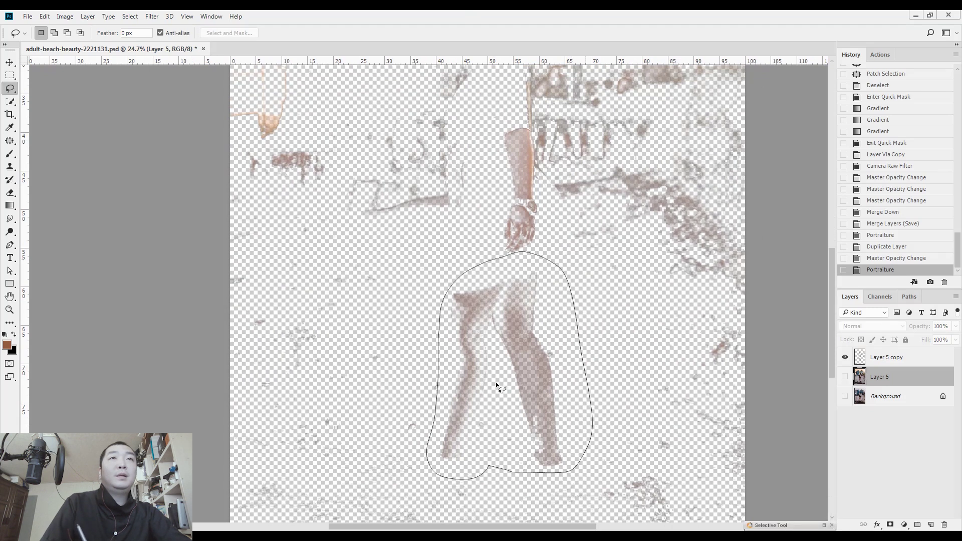
Add the forearm and hand to the lasso selection
{"action": "key", "text": "space"}
{"action": "left_click_drag", "start_coordinate": [502, 241], "coordinate": [481, 370]}
{"action": "key", "text": "shift"}
{"action": "left_click_drag", "start_coordinate": [517, 396], "coordinate": [474, 375]}
{"action": "left_click_drag", "start_coordinate": [531, 372], "coordinate": [519, 397]}
Add the face and neck to the lasso selection and invert the selection
{"action": "key", "text": "space"}
{"action": "left_click_drag", "start_coordinate": [464, 207], "coordinate": [484, 342]}
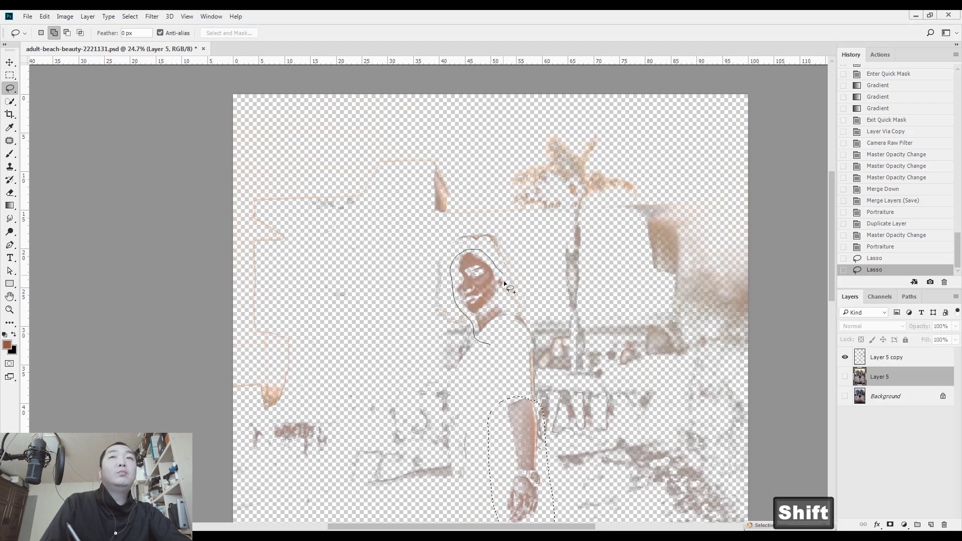
{"action": "left_click_drag", "start_coordinate": [490, 342], "coordinate": [492, 345]}
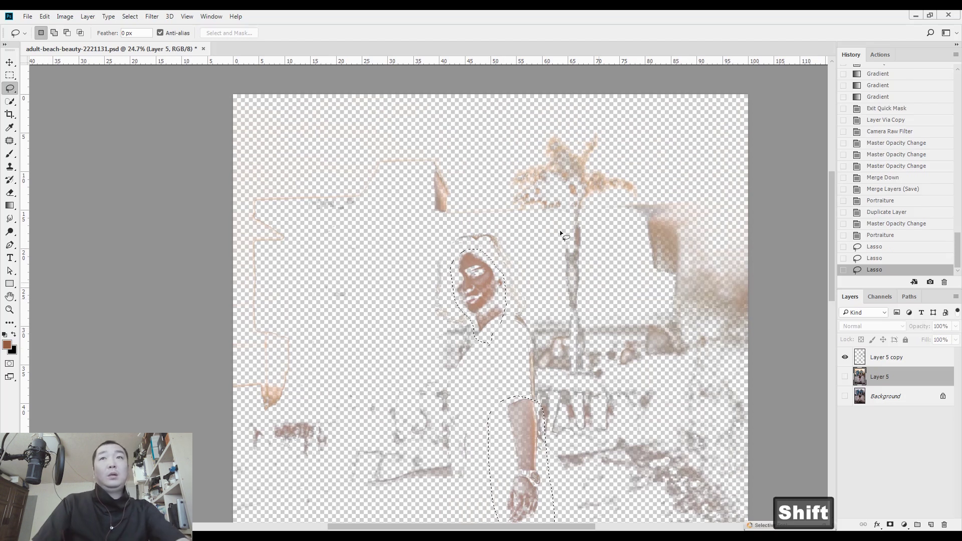
{"action": "key", "text": "ctrl+shift+i"}
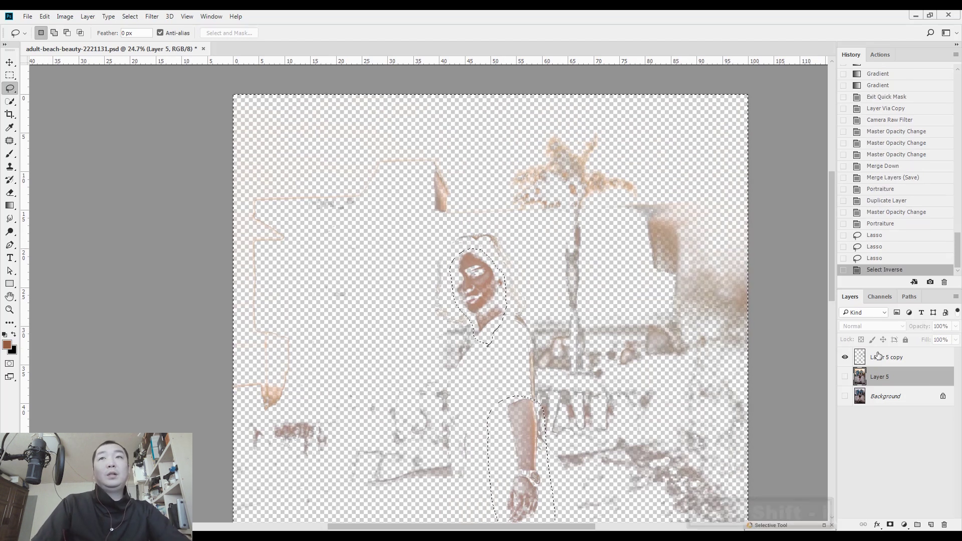
Clear the Portraiture result outside the lassoed skin areas, show the hidden layers again, and merge Layer 5 copy into Layer 5
{"action": "left_click", "coordinate": [863, 357]}
{"action": "key", "text": "Delete"}
{"action": "left_click_drag", "start_coordinate": [845, 377], "coordinate": [845, 396]}
{"action": "key", "text": "ctrl+d"}
{"action": "key", "text": "ctrl+e"}
{"action": "key", "text": "space"}
{"action": "scroll", "coordinate": [538, 228], "scroll_direction": "down", "scroll_amount": 5}
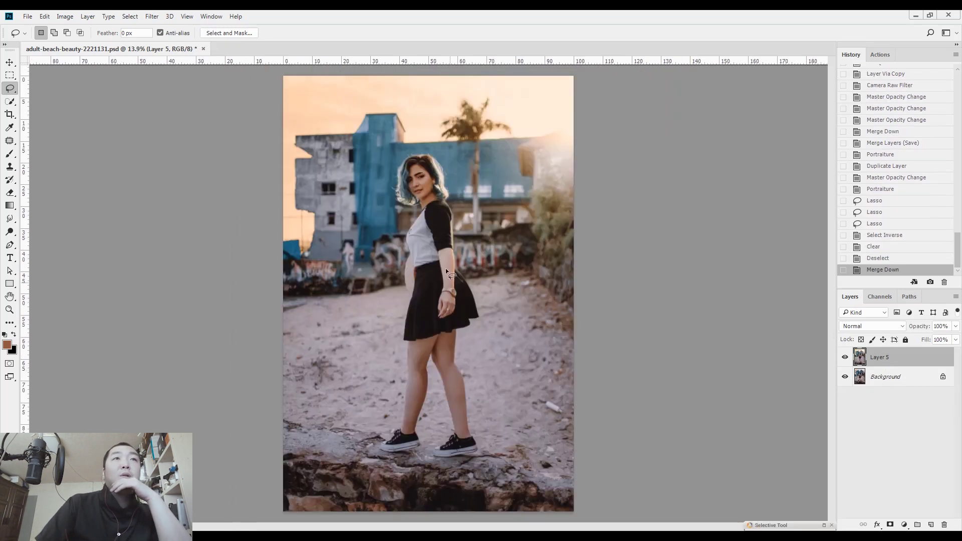
Paint a Quick Mask over both legs using an enlarged black brush at full opacity
{"action": "scroll", "coordinate": [449, 383], "scroll_direction": "up", "scroll_amount": 4}
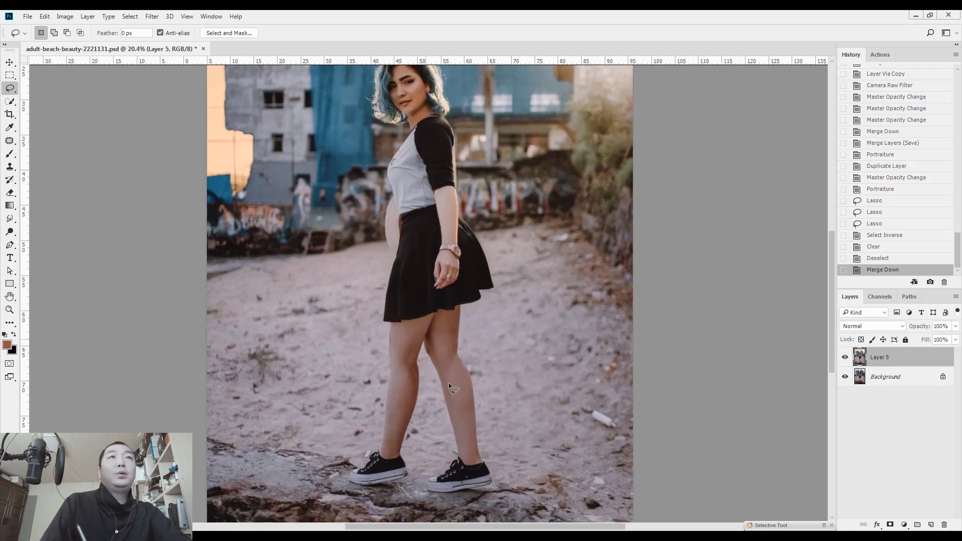
{"action": "key", "text": "space"}
{"action": "left_click_drag", "start_coordinate": [482, 257], "coordinate": [449, 184]}
{"action": "key", "text": "d"}
{"action": "key", "text": "q"}
{"action": "key", "text": "b"}
{"action": "key", "text": "0"}
{"action": "key", "text": "bracketright"}
{"action": "key", "text": "bracketright"}
{"action": "key", "text": "bracketright"}
{"action": "key", "text": "bracketright"}
{"action": "key", "text": "bracketright"}
{"action": "key", "text": "bracketright"}
{"action": "key", "text": "bracketright"}
{"action": "key", "text": "bracketright"}
{"action": "key", "text": "bracketright"}
{"action": "mouse_move", "coordinate": [407, 215]}
{"action": "left_mouse_down"}
{"action": "mouse_move", "coordinate": [369, 433]}
{"action": "mouse_move", "coordinate": [346, 456]}
{"action": "left_mouse_up"}
{"action": "mouse_move", "coordinate": [467, 451]}
{"action": "left_mouse_down"}
{"action": "mouse_move", "coordinate": [488, 440]}
{"action": "mouse_move", "coordinate": [449, 208]}
{"action": "mouse_move", "coordinate": [426, 220]}
{"action": "left_mouse_up"}
Erase the Quick Mask spill from the skirt, surrounding ground and shoes, then load the mask as a selection with its edges hidden
{"action": "key", "text": "e"}
{"action": "key", "text": "bracketright"}
{"action": "key", "text": "bracketright"}
{"action": "key", "text": "bracketright"}
{"action": "key", "text": "bracketright"}
{"action": "key", "text": "bracketright"}
{"action": "key", "text": "bracketright"}
{"action": "key", "text": "bracketright"}
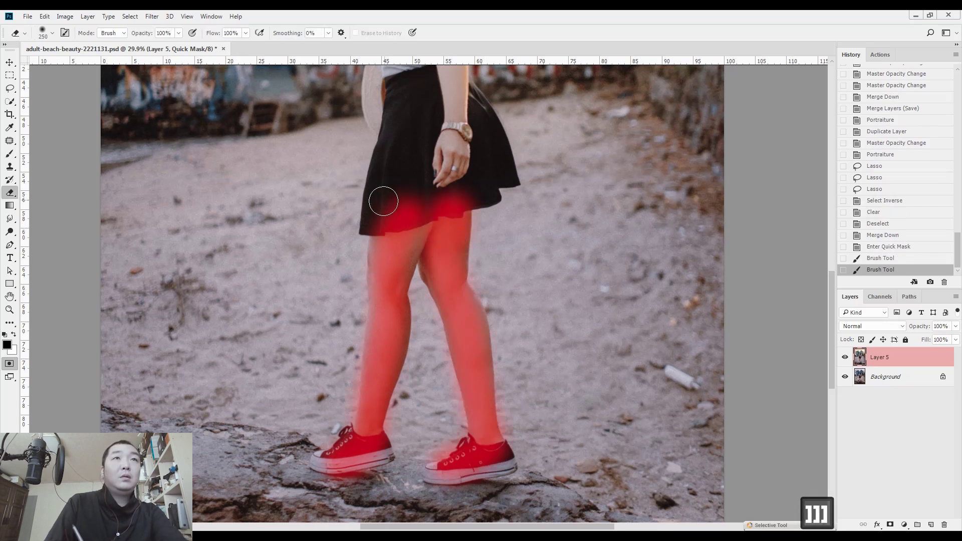
{"action": "left_click_drag", "start_coordinate": [386, 196], "coordinate": [485, 164]}
{"action": "key", "text": "bracketleft"}
{"action": "key", "text": "bracketleft"}
{"action": "left_click_drag", "start_coordinate": [516, 288], "coordinate": [523, 444]}
{"action": "key", "text": "bracketleft"}
{"action": "key", "text": "bracketleft"}
{"action": "left_click_drag", "start_coordinate": [430, 347], "coordinate": [433, 361]}
{"action": "mouse_move", "coordinate": [320, 446]}
{"action": "left_mouse_down"}
{"action": "mouse_move", "coordinate": [351, 460]}
{"action": "mouse_move", "coordinate": [329, 485]}
{"action": "left_mouse_up"}
{"action": "mouse_move", "coordinate": [445, 460]}
{"action": "left_mouse_down"}
{"action": "mouse_move", "coordinate": [485, 462]}
{"action": "mouse_move", "coordinate": [478, 481]}
{"action": "mouse_move", "coordinate": [447, 472]}
{"action": "left_mouse_up"}
{"action": "key", "text": "q"}
{"action": "key", "text": "ctrl+h"}
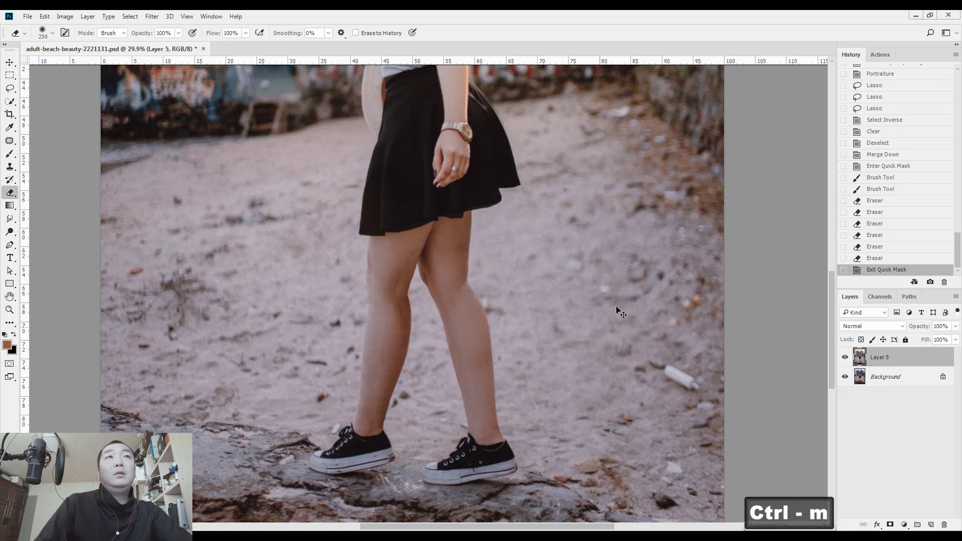
Brighten the masked legs with Curves by raising the RGB midpoint from input 128 to output 135
{"action": "key", "text": "ctrl+m"}
{"action": "left_click", "coordinate": [715, 219]}
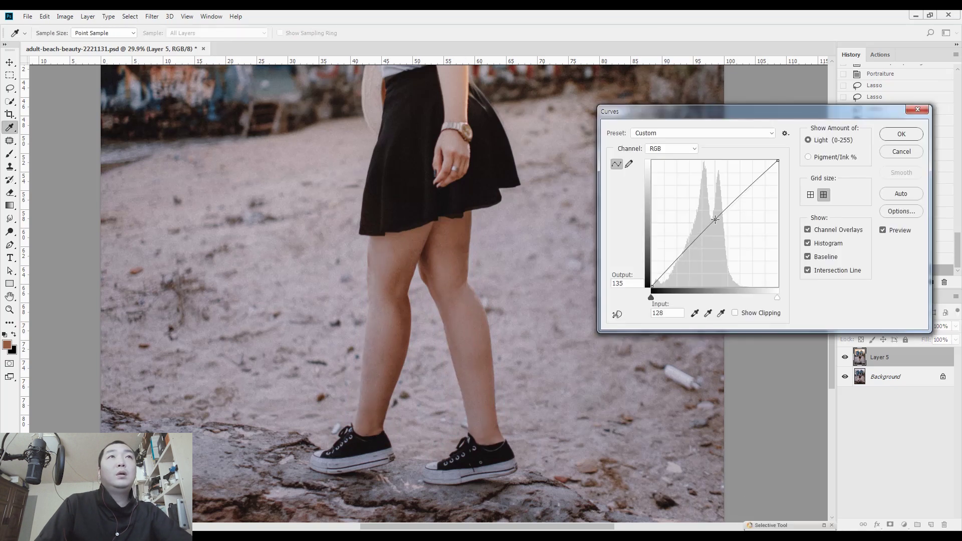
{"action": "key", "text": "space"}
{"action": "left_click_drag", "start_coordinate": [487, 187], "coordinate": [491, 311]}
{"action": "scroll", "coordinate": [535, 292], "scroll_direction": "down", "scroll_amount": 3}
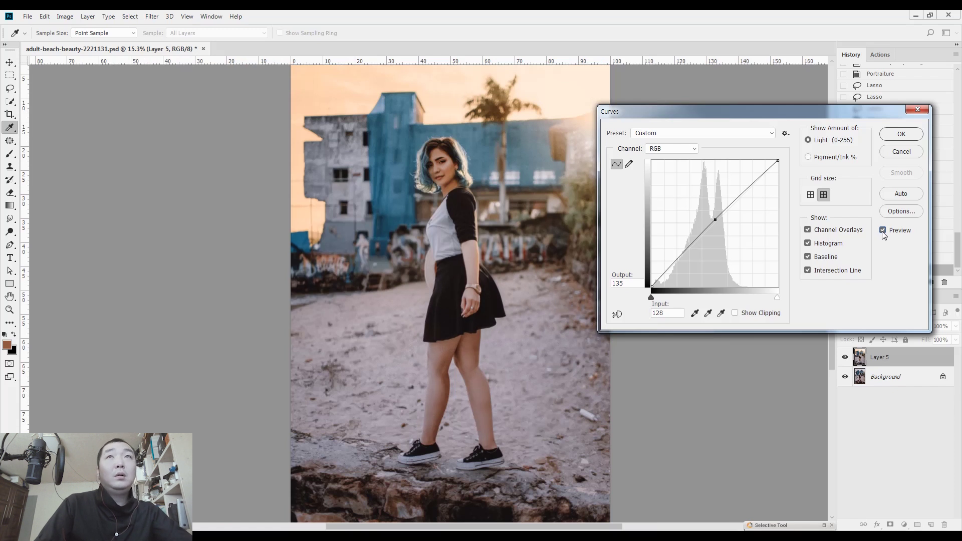
Adjust the Red curve's midpoint, set a Blue curve point to input 134 and output 127, compare the preview and apply the curves
{"action": "key", "text": "ctrl+2"}
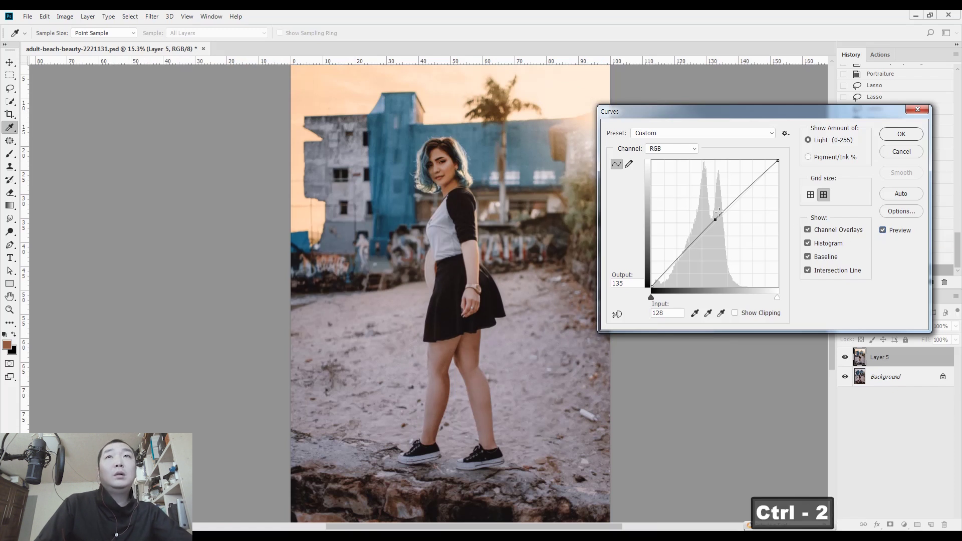
{"action": "key", "text": "ctrl+3"}
{"action": "left_click", "coordinate": [715, 220]}
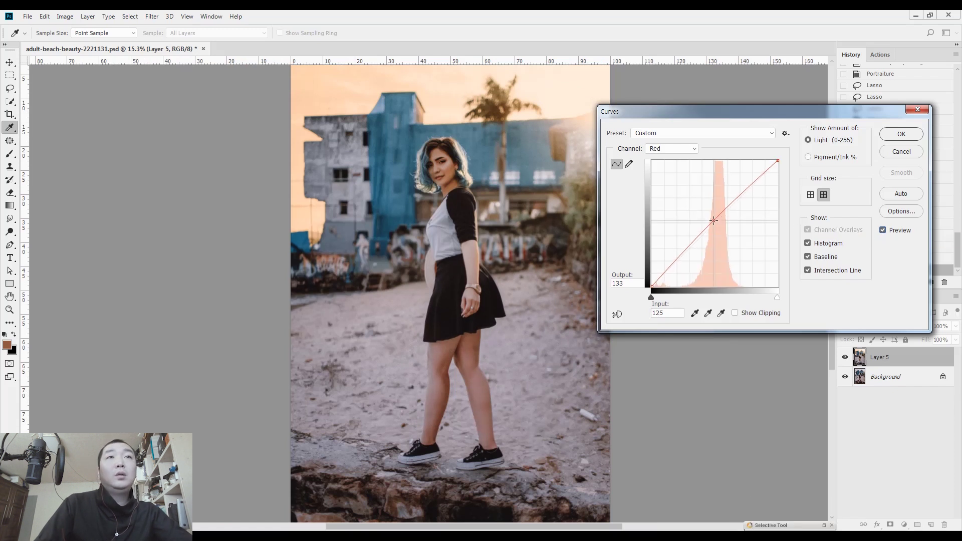
{"action": "left_click_drag", "start_coordinate": [715, 221], "coordinate": [716, 221]}
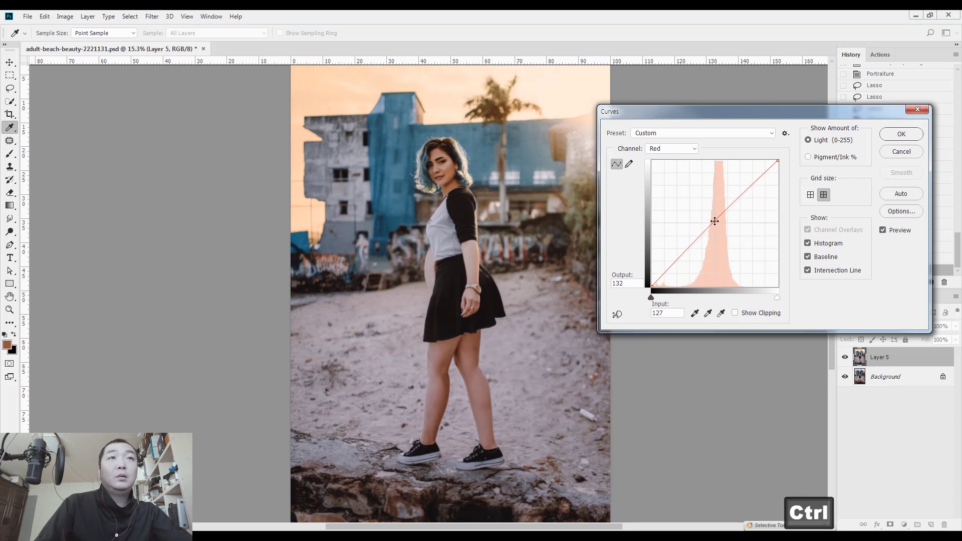
{"action": "key", "text": "ctrl+2"}
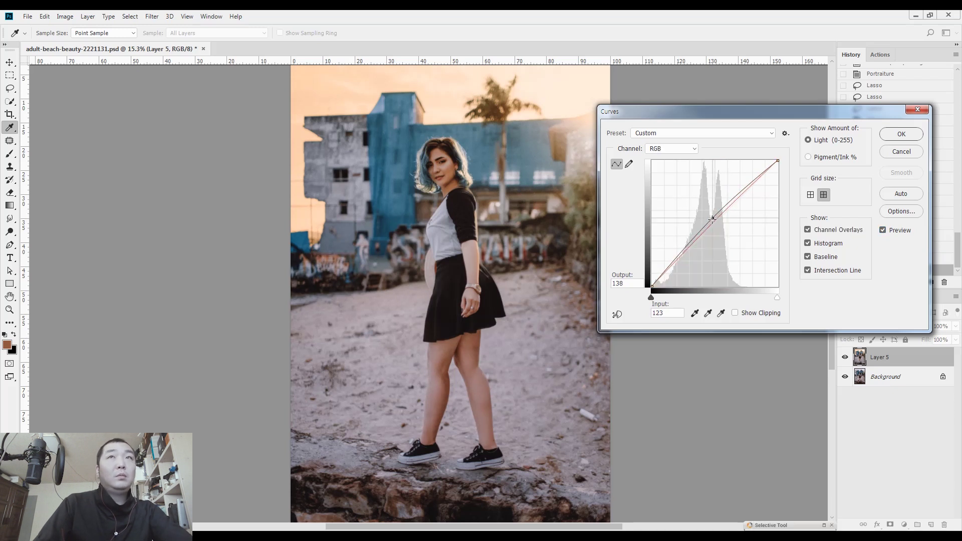
{"action": "key", "text": "ctrl+5"}
{"action": "left_click_drag", "start_coordinate": [715, 220], "coordinate": [719, 224]}
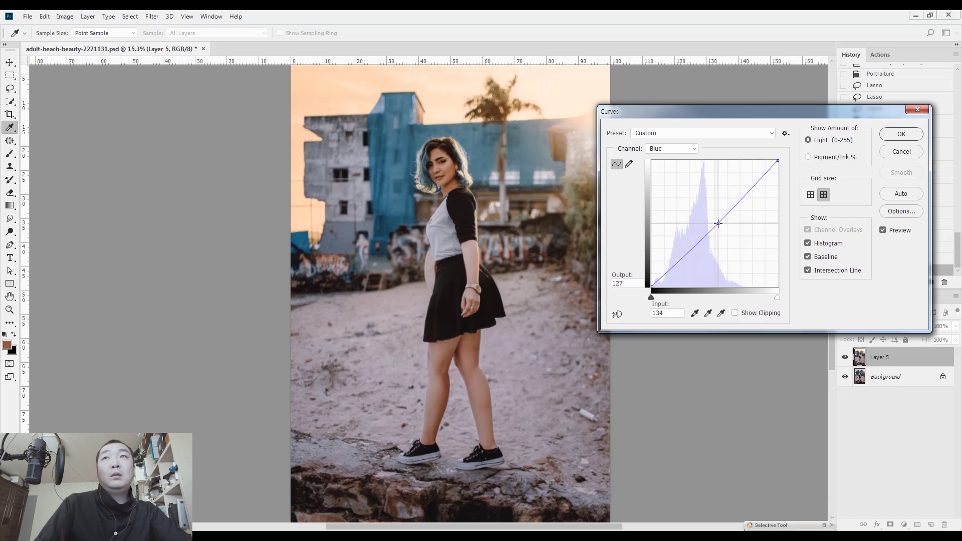
{"action": "left_click", "coordinate": [886, 231]}
{"action": "left_click", "coordinate": [885, 231]}
{"action": "left_click", "coordinate": [886, 231]}
{"action": "left_click", "coordinate": [884, 231]}
{"action": "left_click", "coordinate": [901, 134]}
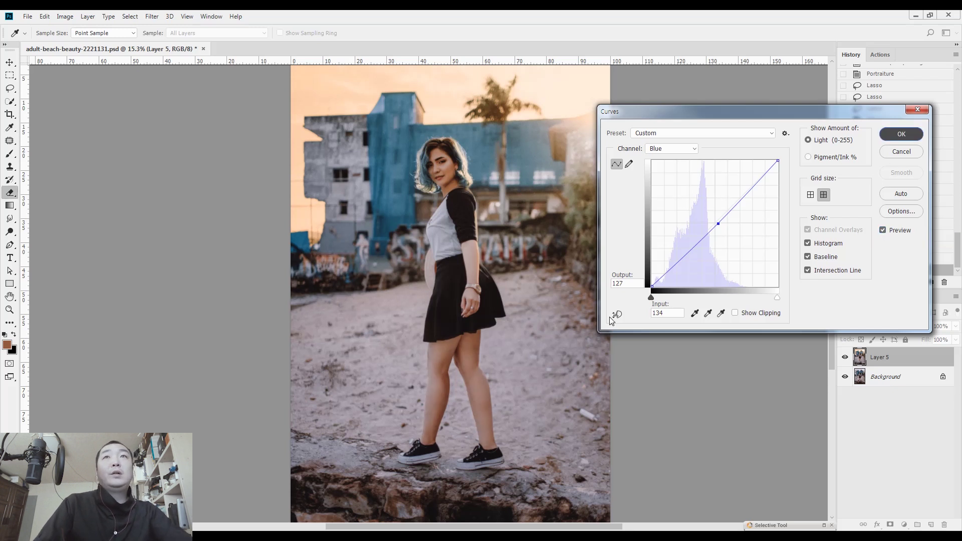
Lower the legs' saturation slightly with Hue/Saturation and compare the result with the state before the colour corrections
{"action": "key", "text": "ctrl+u"}
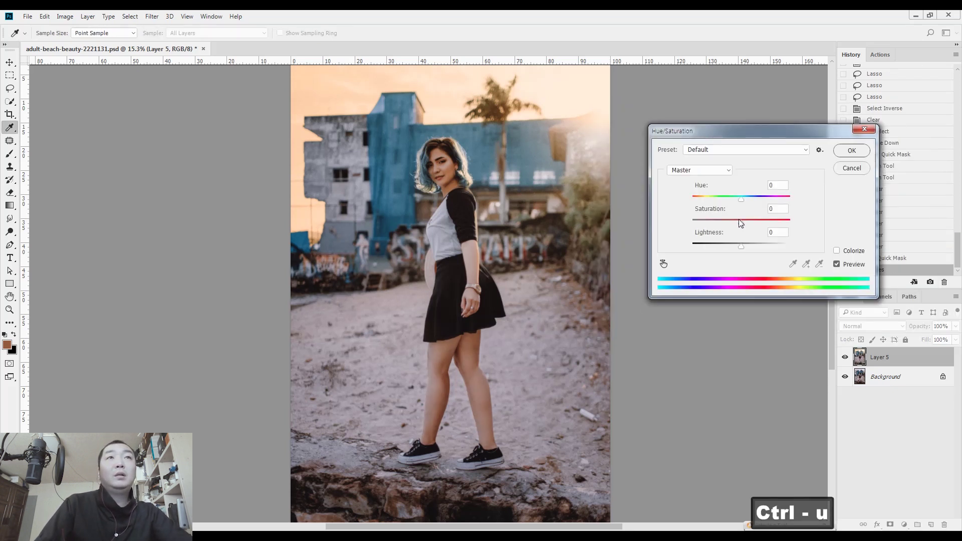
{"action": "left_click_drag", "start_coordinate": [740, 221], "coordinate": [734, 221]}
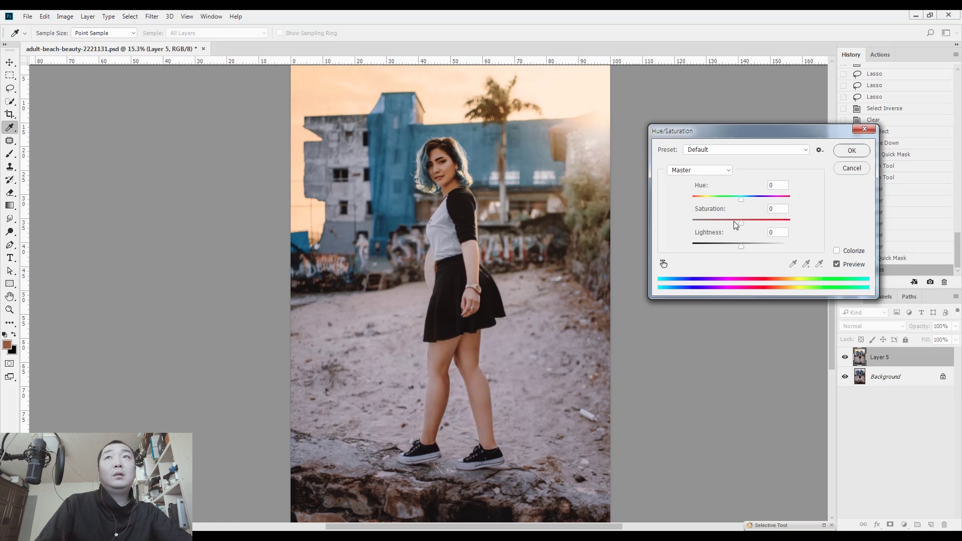
{"action": "left_click", "coordinate": [851, 151]}
{"action": "key", "text": "e"}
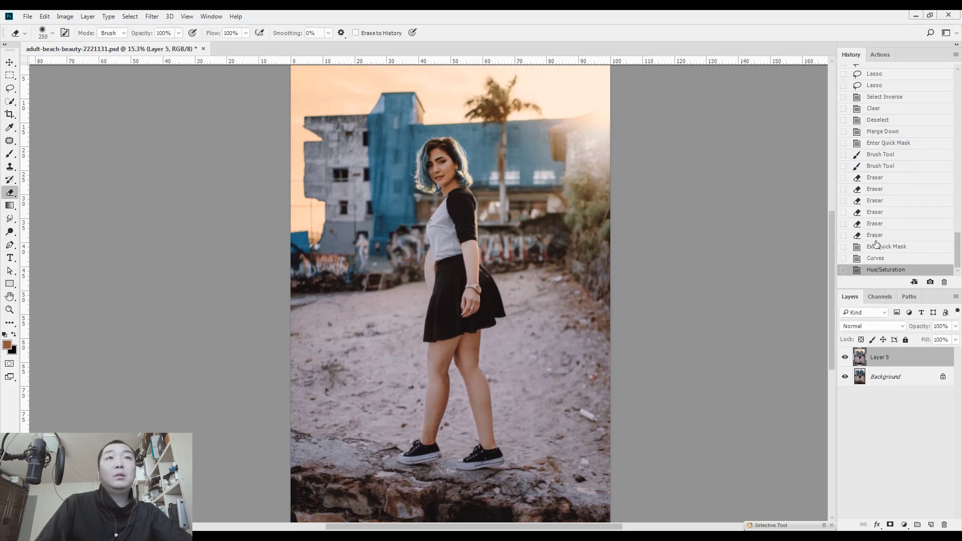
{"action": "left_click", "coordinate": [879, 247]}
{"action": "left_click", "coordinate": [879, 270]}
{"action": "left_click", "coordinate": [879, 247]}
{"action": "left_click", "coordinate": [880, 270]}
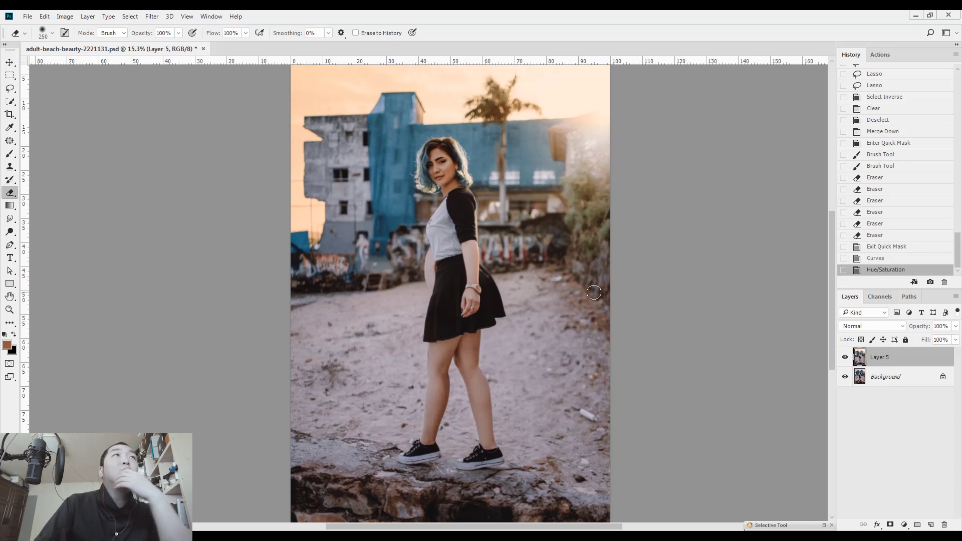
Deselect and run the Imagenomic Portraiture filter on Layer 5 with the skin tone sampled from the leg, output to a new layer
{"action": "key", "text": "l"}
{"action": "key", "text": "ctrl+d"}
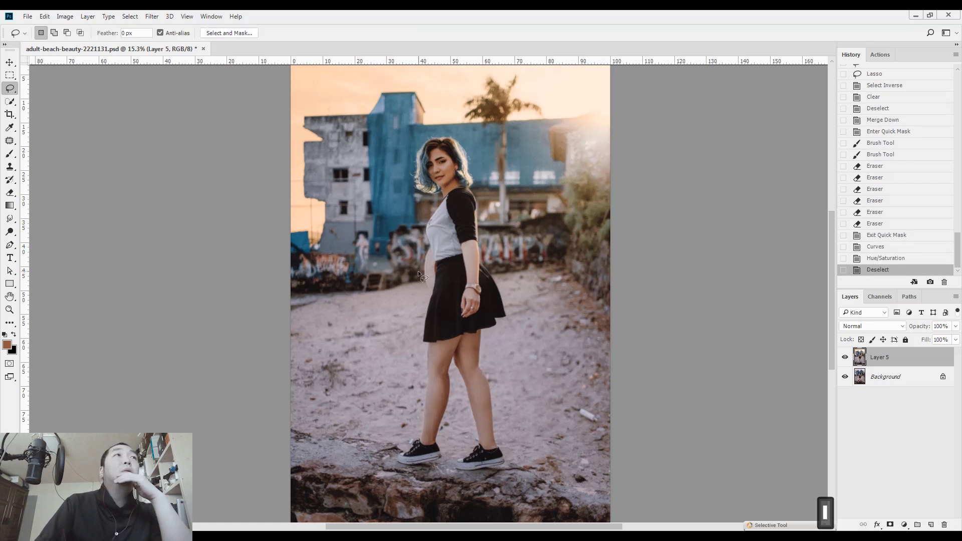
{"action": "left_click", "coordinate": [152, 16]}
{"action": "mouse_move", "coordinate": [175, 236]}
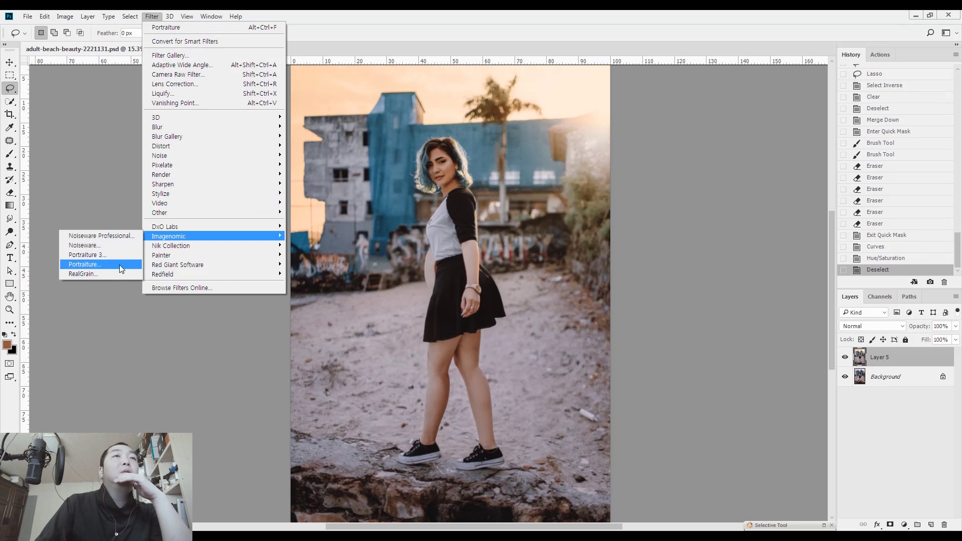
{"action": "left_click", "coordinate": [120, 265]}
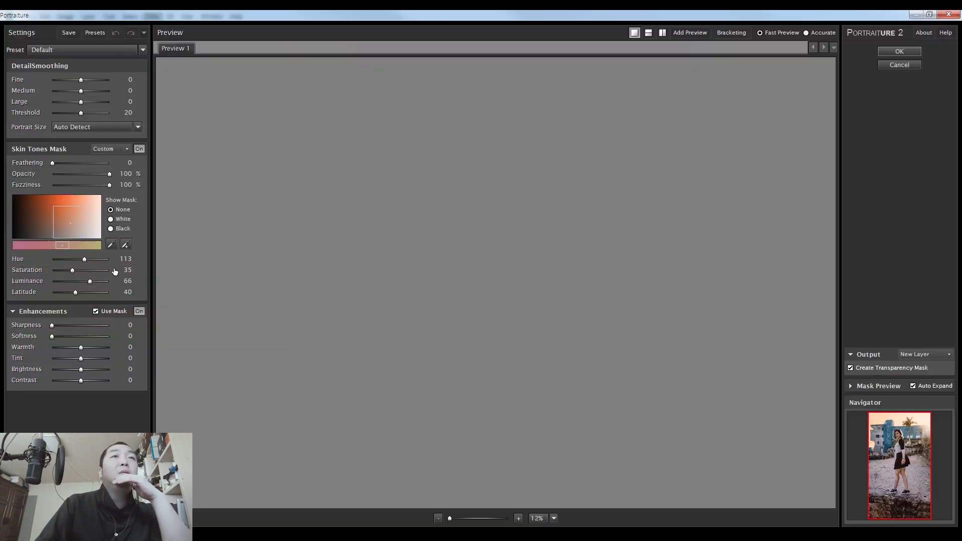
{"action": "left_click", "coordinate": [125, 244]}
{"action": "left_click", "coordinate": [493, 314]}
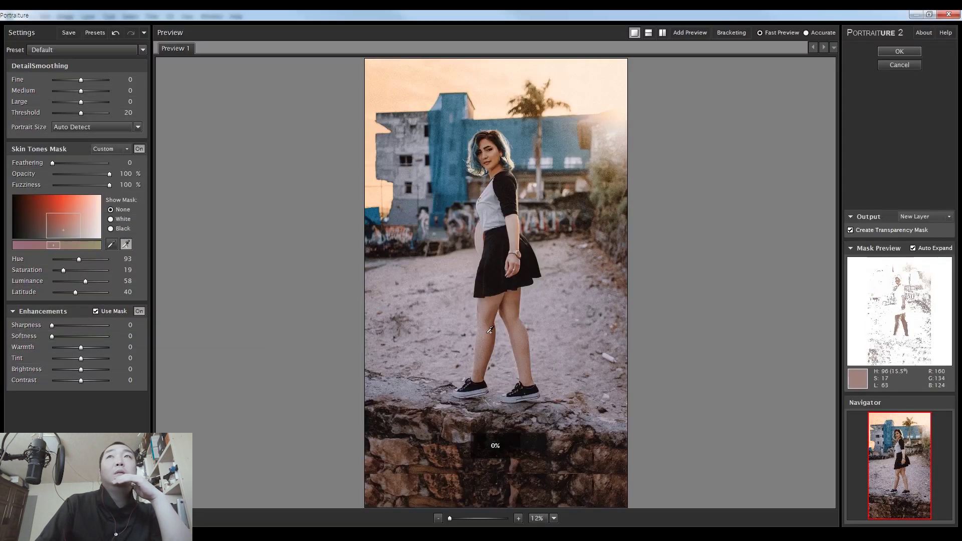
{"action": "key", "text": "Return"}
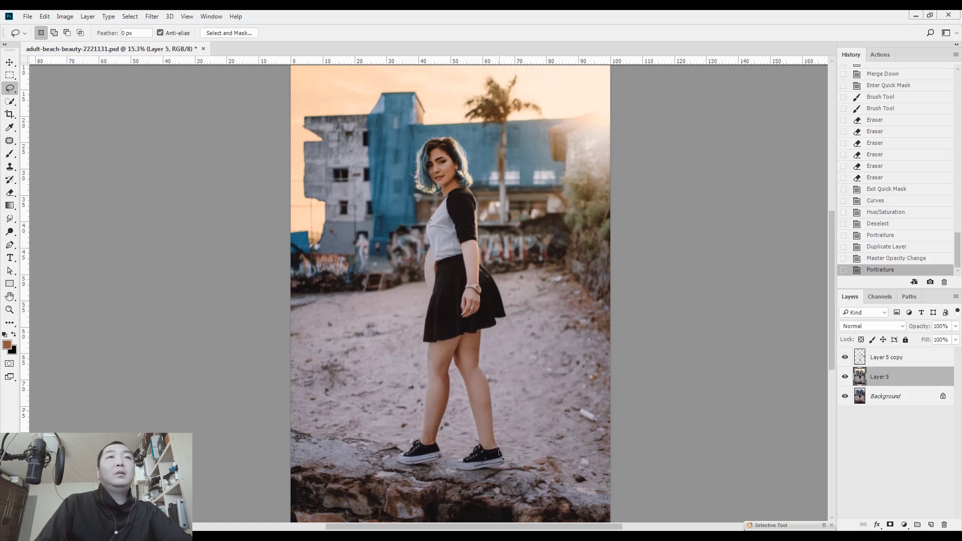
Compare the legs with and without the Portraiture result on Layer 5 copy
{"action": "scroll", "coordinate": [499, 450], "scroll_direction": "up", "scroll_amount": 8}
{"action": "key", "text": "space"}
{"action": "left_click_drag", "start_coordinate": [502, 403], "coordinate": [524, 368]}
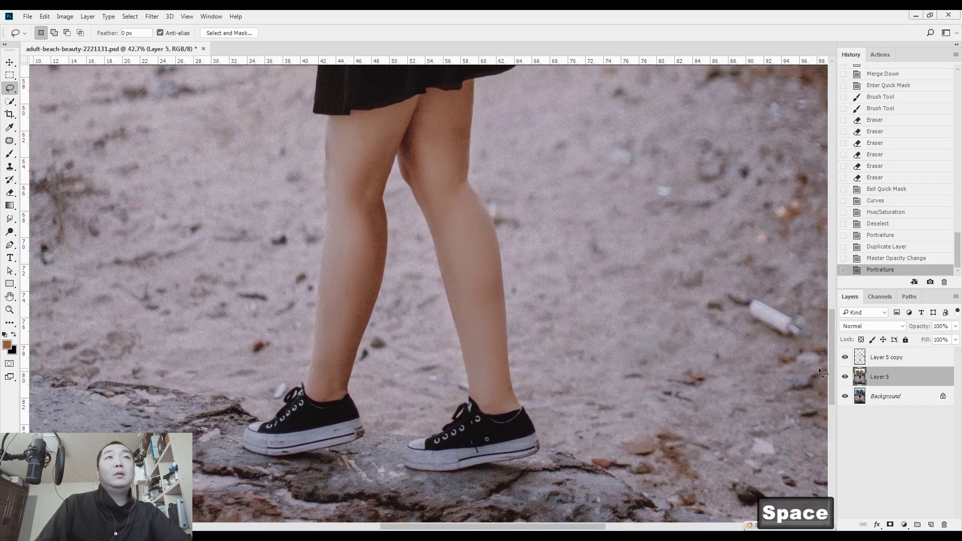
{"action": "left_click", "coordinate": [845, 357]}
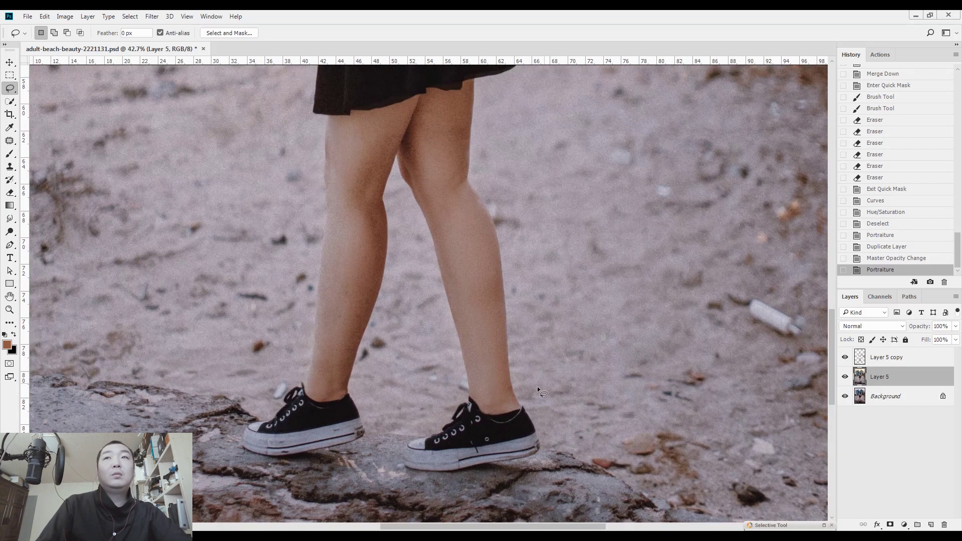
Isolate Layer 5 copy by hiding the other layers, then lasso both legs and invert the selection
{"action": "left_click", "coordinate": [886, 360]}
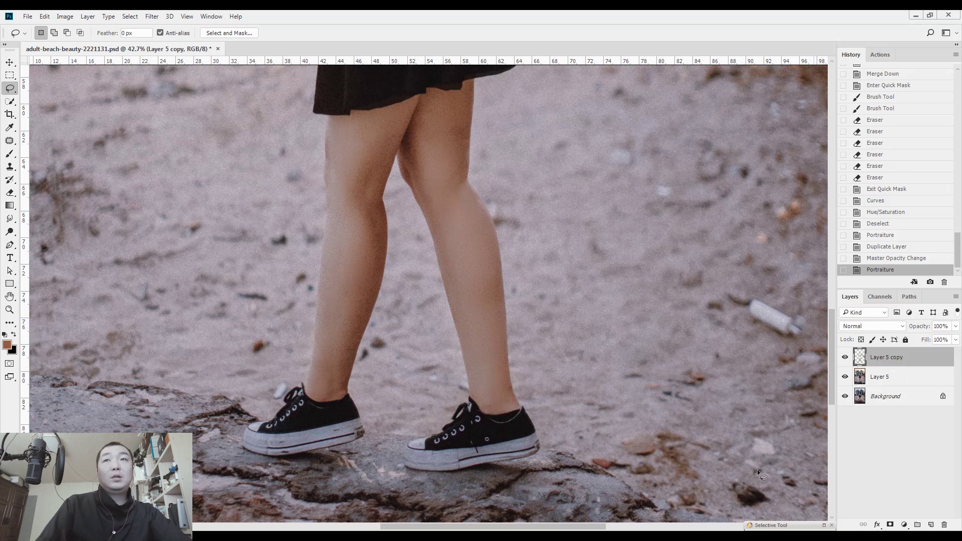
{"action": "left_click_drag", "start_coordinate": [844, 380], "coordinate": [845, 399]}
{"action": "scroll", "coordinate": [470, 333], "scroll_direction": "down", "scroll_amount": 5}
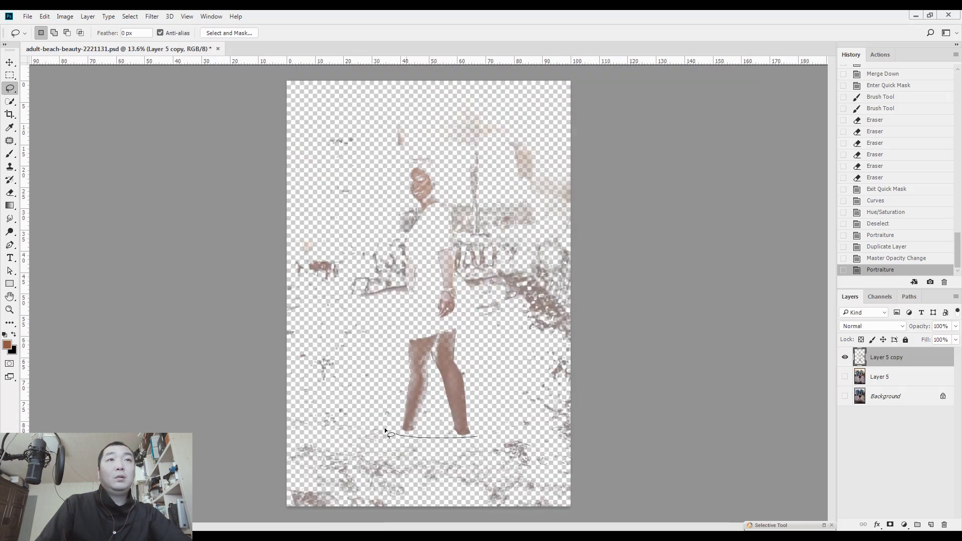
{"action": "left_click_drag", "start_coordinate": [480, 404], "coordinate": [481, 436]}
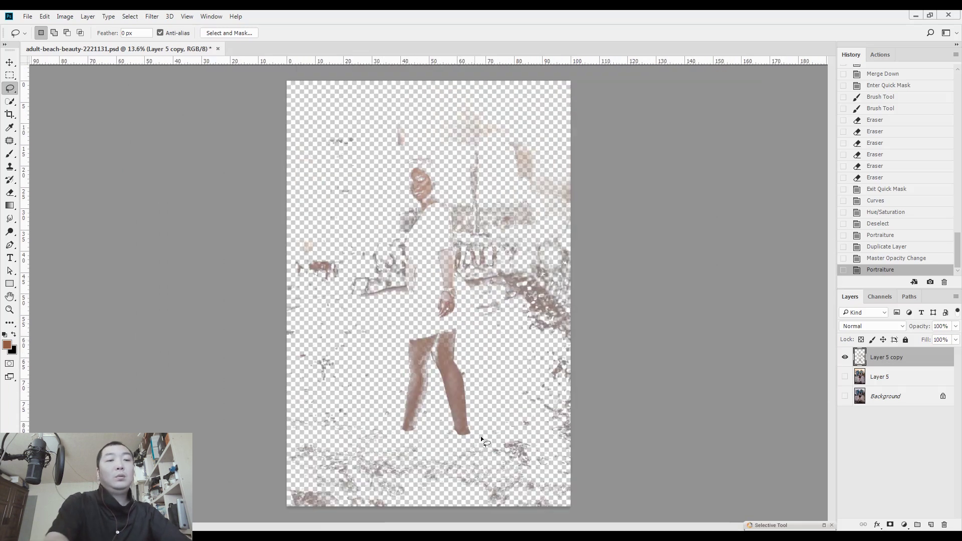
{"action": "key", "text": "ctrl+shift+i"}
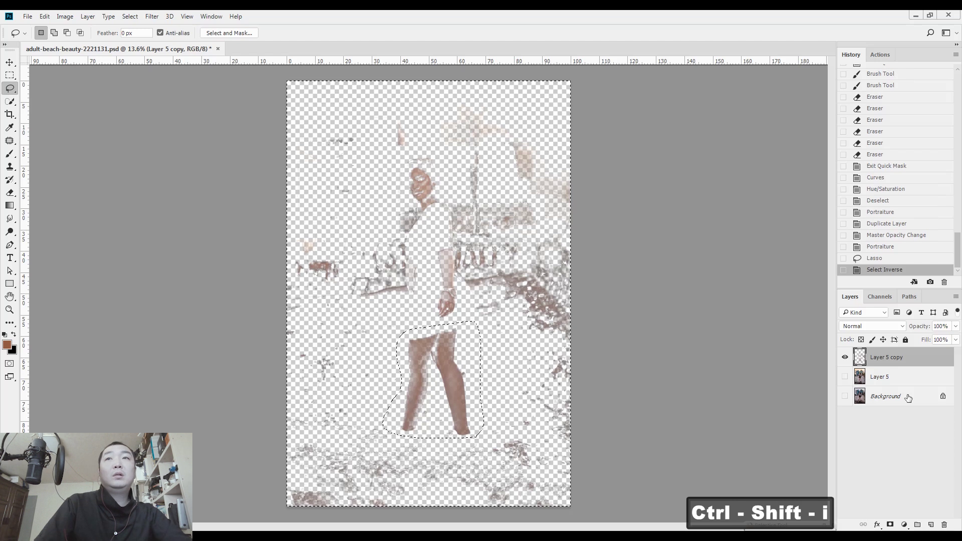
Clear the smoothing result outside the legs, show all layers, deselect, and merge Layer 5 copy down
{"action": "key", "text": "Delete"}
{"action": "left_click_drag", "start_coordinate": [846, 377], "coordinate": [845, 397]}
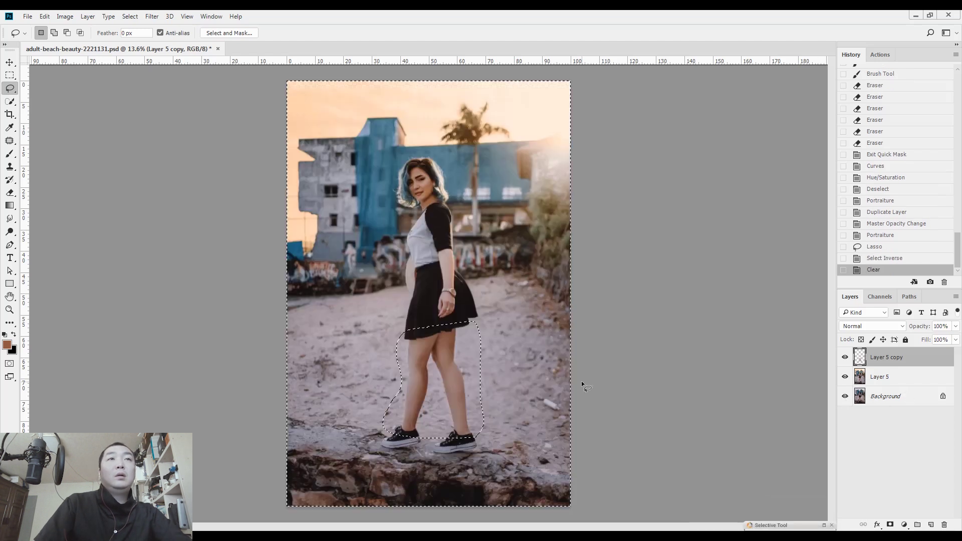
{"action": "key", "text": "ctrl+d"}
{"action": "key", "text": "ctrl+e"}
Add a new empty layer above Layer 5 and compare the retouched legs with the original Background
{"action": "key", "text": "ctrl+space"}
{"action": "left_click_drag", "start_coordinate": [455, 408], "coordinate": [516, 346]}
{"action": "key", "text": "ctrl+shift+n"}
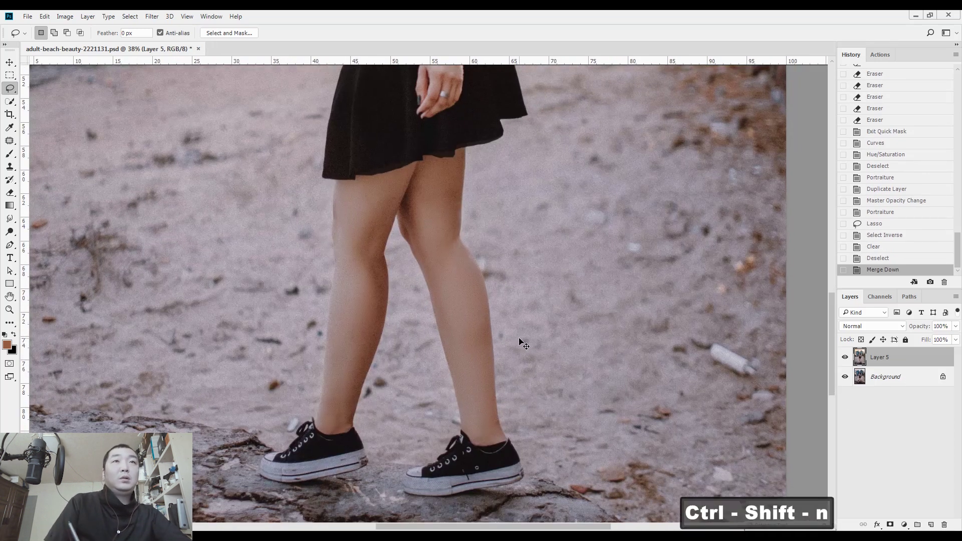
{"action": "key", "text": "Return"}
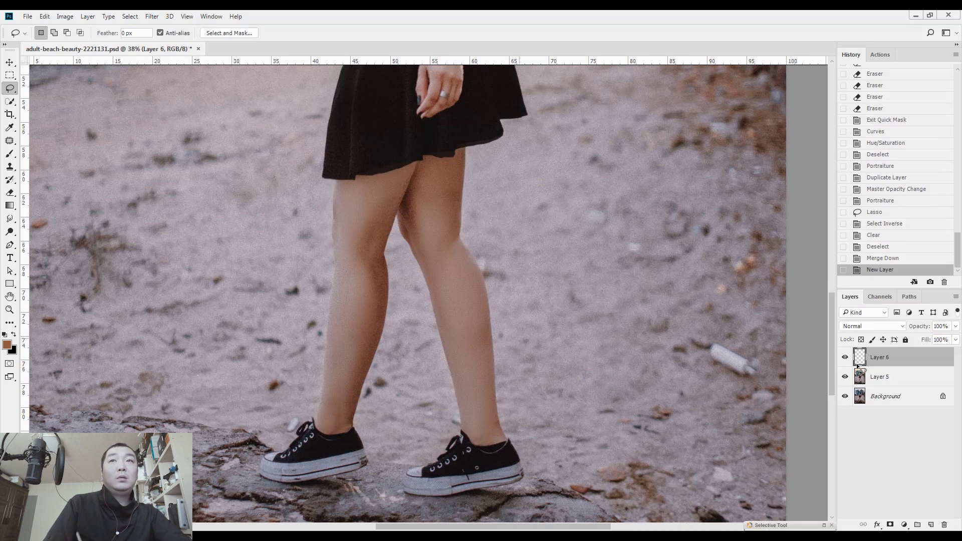
{"action": "left_click", "coordinate": [845, 358]}
{"action": "left_click", "coordinate": [846, 377]}
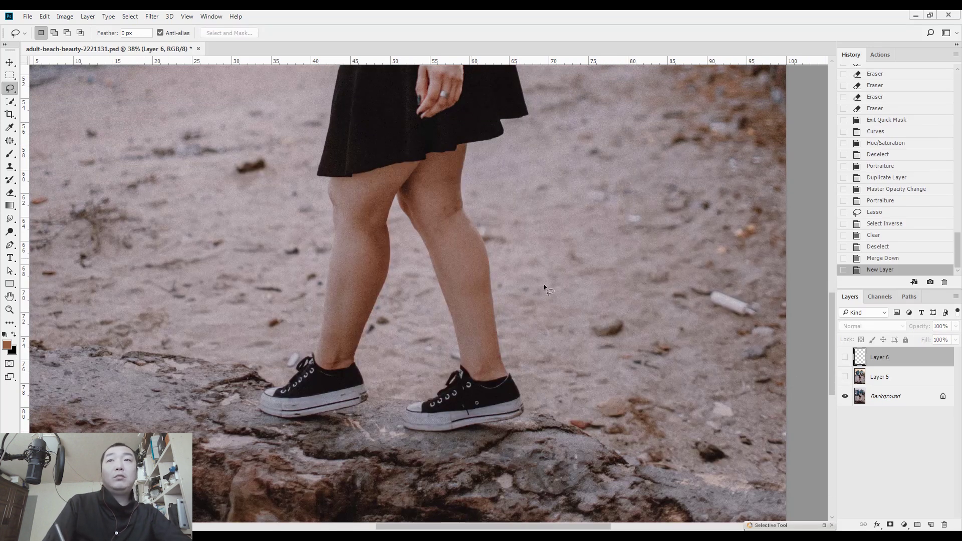
{"action": "left_click", "coordinate": [846, 377]}
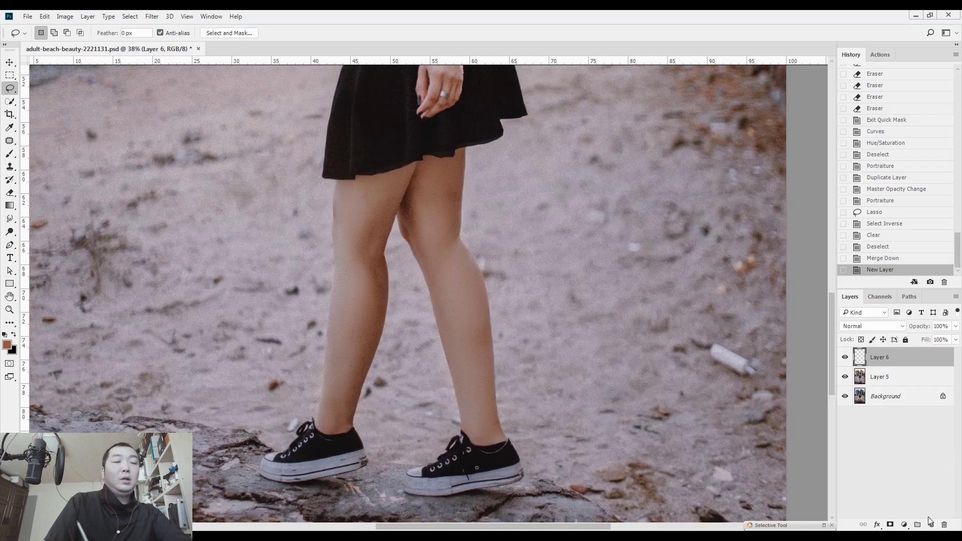
Sample the shin's skin tone and brush it at 10% opacity and size 500 along the right-hand leg's outer edge on Layer 6
{"action": "key", "text": "b"}
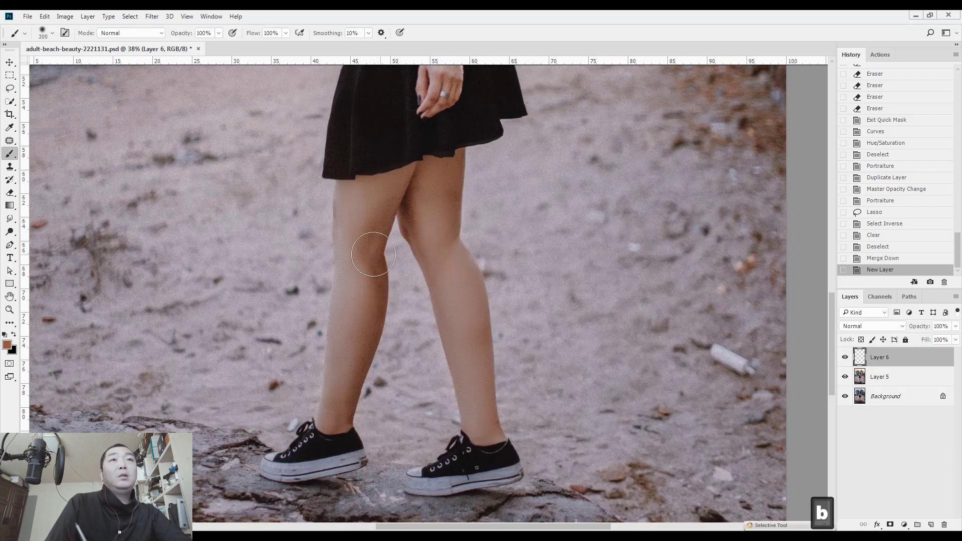
{"action": "key", "text": "alt"}
{"action": "left_click", "coordinate": [469, 289], "text": "alt"}
{"action": "key", "text": "1"}
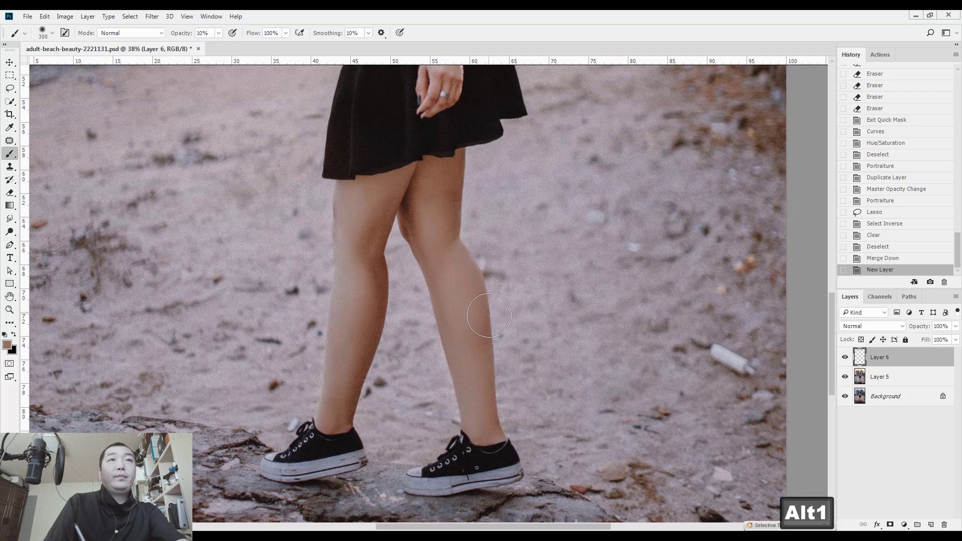
{"action": "key", "text": "bracketright"}
{"action": "key", "text": "bracketright"}
{"action": "left_click_drag", "start_coordinate": [489, 300], "coordinate": [511, 381]}
{"action": "left_click_drag", "start_coordinate": [508, 341], "coordinate": [509, 376]}
{"action": "mouse_move", "coordinate": [508, 365]}
{"action": "left_mouse_down"}
{"action": "mouse_move", "coordinate": [506, 313]}
{"action": "mouse_move", "coordinate": [510, 339]}
{"action": "left_mouse_up"}
Brush the sampled skin tone at 10% opacity over the left-hand leg's shaded inner edge and the upper thighs under the skirt
{"action": "mouse_move", "coordinate": [381, 240]}
{"action": "left_mouse_down"}
{"action": "mouse_move", "coordinate": [379, 329]}
{"action": "mouse_move", "coordinate": [379, 270]}
{"action": "left_mouse_up"}
{"action": "mouse_move", "coordinate": [377, 296]}
{"action": "left_mouse_down"}
{"action": "mouse_move", "coordinate": [380, 258]}
{"action": "mouse_move", "coordinate": [368, 315]}
{"action": "left_mouse_up"}
{"action": "left_click_drag", "start_coordinate": [357, 390], "coordinate": [351, 424]}
{"action": "left_click_drag", "start_coordinate": [353, 424], "coordinate": [360, 394]}
{"action": "left_click_drag", "start_coordinate": [357, 406], "coordinate": [380, 366]}
{"action": "mouse_move", "coordinate": [381, 311]}
{"action": "left_mouse_down"}
{"action": "mouse_move", "coordinate": [381, 224]}
{"action": "mouse_move", "coordinate": [384, 265]}
{"action": "mouse_move", "coordinate": [401, 210]}
{"action": "left_mouse_up"}
{"action": "mouse_move", "coordinate": [428, 187]}
{"action": "left_mouse_down"}
{"action": "mouse_move", "coordinate": [436, 215]}
{"action": "mouse_move", "coordinate": [472, 181]}
{"action": "left_mouse_up"}
{"action": "left_click_drag", "start_coordinate": [495, 216], "coordinate": [492, 170]}
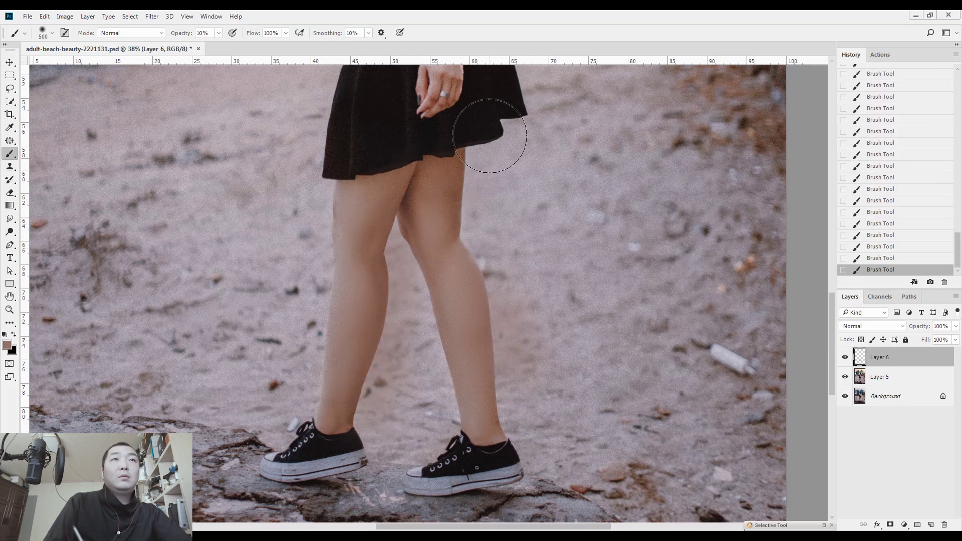
Erase the skin-tone spill on the ground beside the right-hand leg and between the knees on Layer 6
{"action": "key", "text": "e"}
{"action": "mouse_move", "coordinate": [488, 233]}
{"action": "left_mouse_down"}
{"action": "mouse_move", "coordinate": [511, 299]}
{"action": "mouse_move", "coordinate": [526, 416]}
{"action": "mouse_move", "coordinate": [541, 338]}
{"action": "mouse_move", "coordinate": [547, 406]}
{"action": "left_mouse_up"}
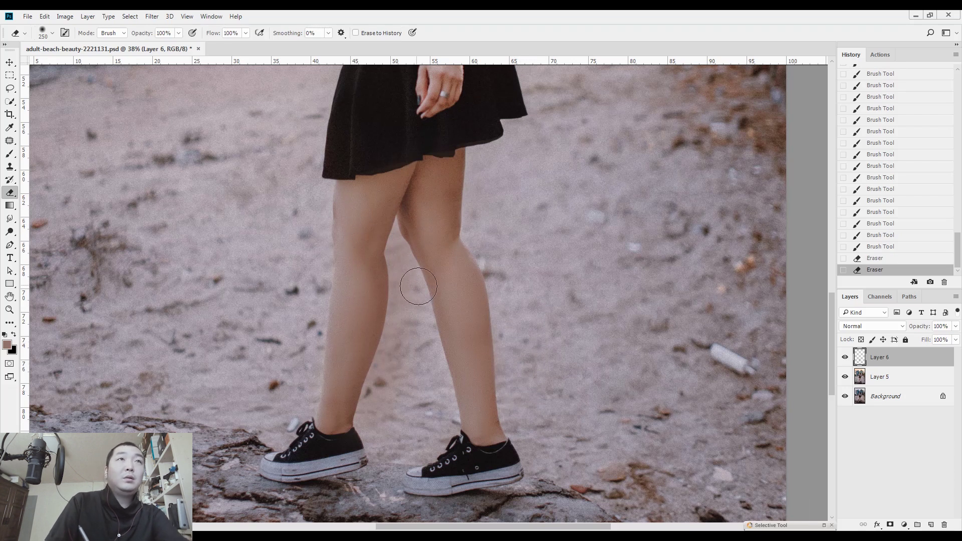
{"action": "key", "text": "bracketleft"}
{"action": "key", "text": "bracketleft"}
{"action": "key", "text": "bracketleft"}
{"action": "key", "text": "bracketleft"}
{"action": "key", "text": "bracketleft"}
{"action": "key", "text": "bracketleft"}
{"action": "key", "text": "bracketleft"}
{"action": "key", "text": "bracketleft"}
{"action": "left_click_drag", "start_coordinate": [396, 224], "coordinate": [407, 282]}
Erase the remaining skin-tone spill on the ground between the lower legs with a size 200 eraser
{"action": "key", "text": "bracketright"}
{"action": "key", "text": "bracketright"}
{"action": "key", "text": "bracketright"}
{"action": "key", "text": "bracketright"}
{"action": "key", "text": "bracketright"}
{"action": "key", "text": "bracketright"}
{"action": "key", "text": "bracketright"}
{"action": "left_click_drag", "start_coordinate": [408, 296], "coordinate": [431, 372]}
{"action": "left_click_drag", "start_coordinate": [426, 359], "coordinate": [418, 368]}
{"action": "left_click_drag", "start_coordinate": [410, 305], "coordinate": [403, 358]}
{"action": "left_click_drag", "start_coordinate": [403, 346], "coordinate": [377, 413]}
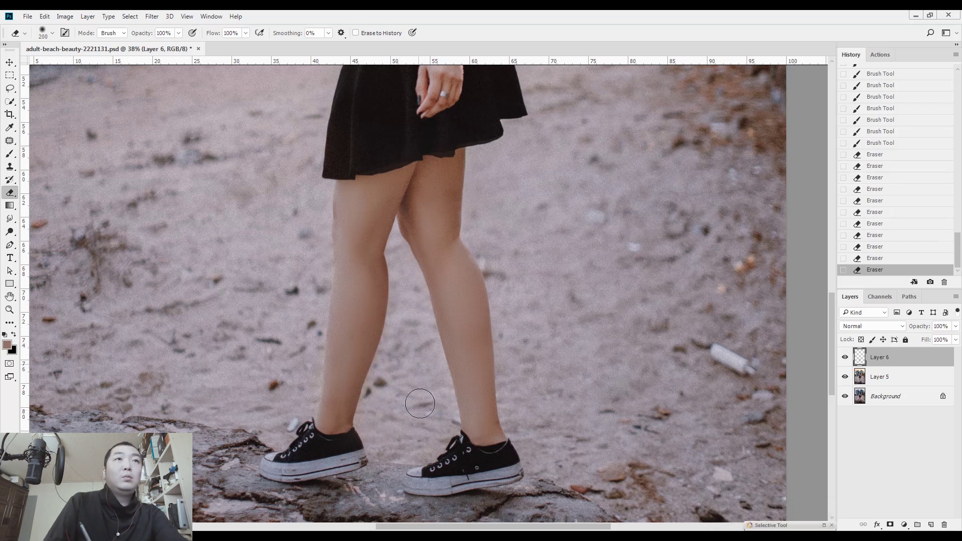
{"action": "mouse_move", "coordinate": [412, 320]}
{"action": "left_mouse_down"}
{"action": "mouse_move", "coordinate": [408, 421]}
{"action": "mouse_move", "coordinate": [433, 447]}
{"action": "left_mouse_up"}
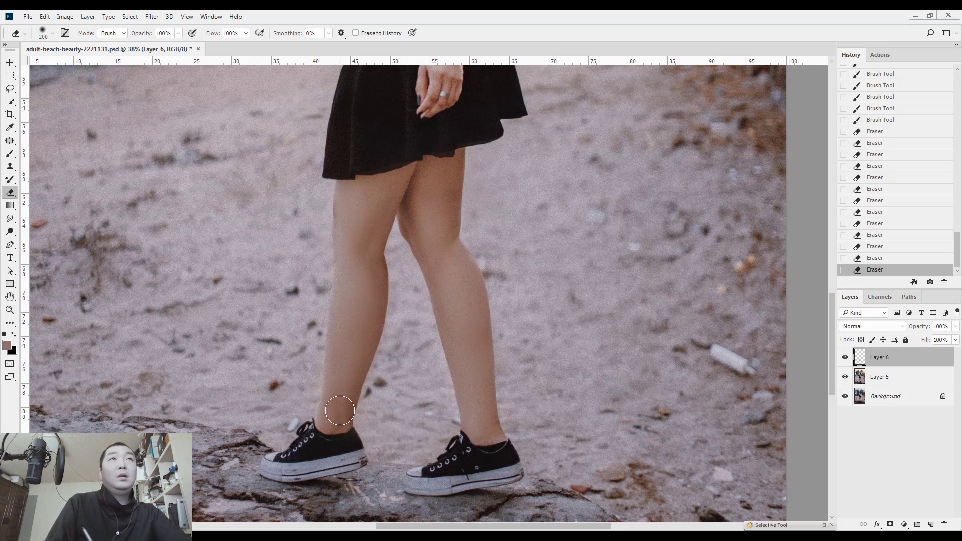
Outline a flawed spot with the Patch tool and merge Layer 6 down into Layer 5
{"action": "key", "text": "space"}
{"action": "left_click_drag", "start_coordinate": [337, 224], "coordinate": [339, 331]}
{"action": "mouse_move", "coordinate": [348, 203]}
{"action": "left_mouse_down"}
{"action": "mouse_move", "coordinate": [345, 296]}
{"action": "mouse_move", "coordinate": [372, 284]}
{"action": "mouse_move", "coordinate": [457, 299]}
{"action": "mouse_move", "coordinate": [441, 307]}
{"action": "left_mouse_up"}
{"action": "key", "text": "j"}
{"action": "mouse_move", "coordinate": [368, 307]}
{"action": "left_mouse_down"}
{"action": "mouse_move", "coordinate": [348, 301]}
{"action": "mouse_move", "coordinate": [388, 278]}
{"action": "mouse_move", "coordinate": [438, 300]}
{"action": "mouse_move", "coordinate": [417, 321]}
{"action": "mouse_move", "coordinate": [444, 312]}
{"action": "mouse_move", "coordinate": [463, 337]}
{"action": "left_mouse_up"}
{"action": "key", "text": "space"}
{"action": "key", "text": "ctrl+e"}
Patch several small flaws on the merged Layer 5 with clean areas nearby, using the Patch tool's Source mode
{"action": "left_click_drag", "start_coordinate": [441, 326], "coordinate": [443, 361]}
{"action": "mouse_move", "coordinate": [468, 386]}
{"action": "left_mouse_down"}
{"action": "mouse_move", "coordinate": [450, 335]}
{"action": "mouse_move", "coordinate": [472, 369]}
{"action": "left_mouse_up"}
{"action": "left_click_drag", "start_coordinate": [457, 357], "coordinate": [450, 316]}
{"action": "left_click_drag", "start_coordinate": [444, 310], "coordinate": [400, 325]}
{"action": "left_click", "coordinate": [450, 394]}
{"action": "key", "text": "space"}
{"action": "mouse_move", "coordinate": [436, 394]}
{"action": "left_mouse_down"}
{"action": "mouse_move", "coordinate": [425, 348]}
{"action": "mouse_move", "coordinate": [441, 302]}
{"action": "mouse_move", "coordinate": [455, 341]}
{"action": "left_mouse_up"}
{"action": "left_click_drag", "start_coordinate": [447, 314], "coordinate": [419, 278]}
{"action": "key", "text": "space"}
{"action": "left_click_drag", "start_coordinate": [417, 352], "coordinate": [420, 436]}
{"action": "left_click_drag", "start_coordinate": [435, 290], "coordinate": [439, 457]}
{"action": "scroll", "coordinate": [431, 275], "scroll_direction": "down", "scroll_amount": 5}
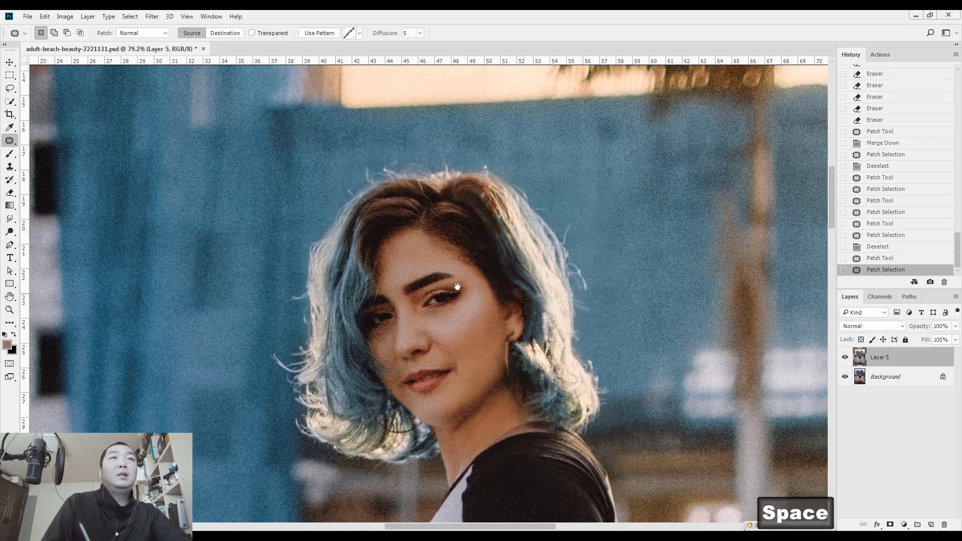
Add a new layer above Layer 5, set its blend mode to Color, and clear the patch selection
{"action": "scroll", "coordinate": [454, 238], "scroll_direction": "up", "scroll_amount": 4}
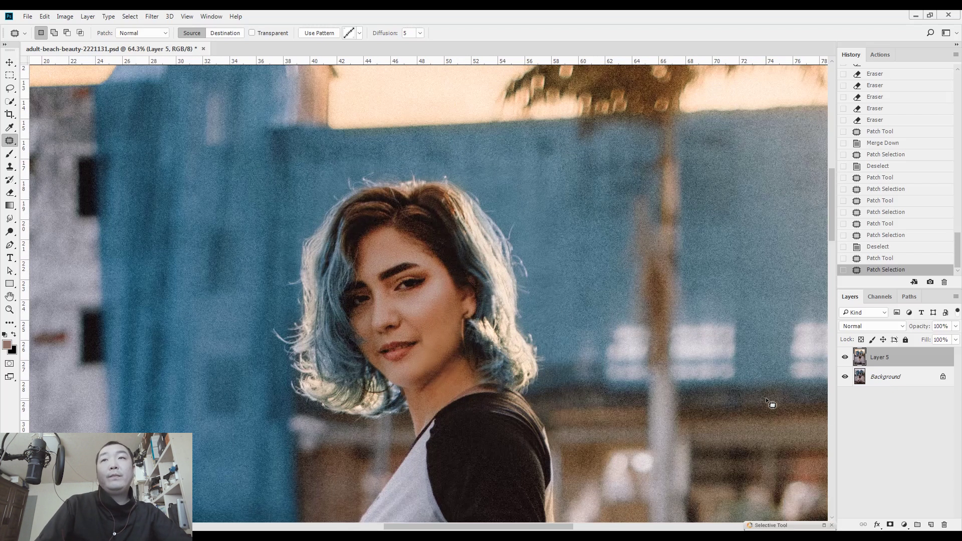
{"action": "left_click", "coordinate": [931, 525]}
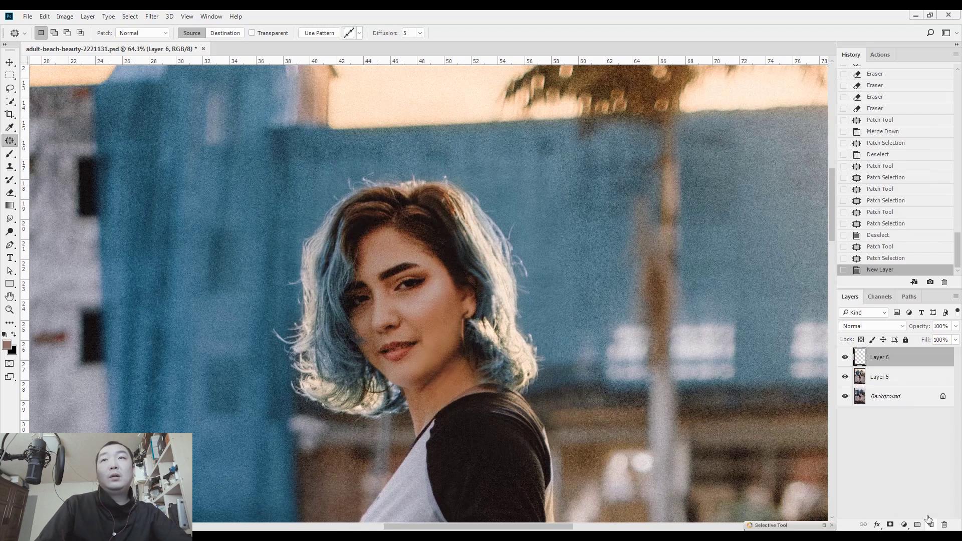
{"action": "left_click", "coordinate": [875, 329]}
{"action": "left_click", "coordinate": [875, 313]}
{"action": "key", "text": "ctrl+d"}
{"action": "key", "text": "b"}
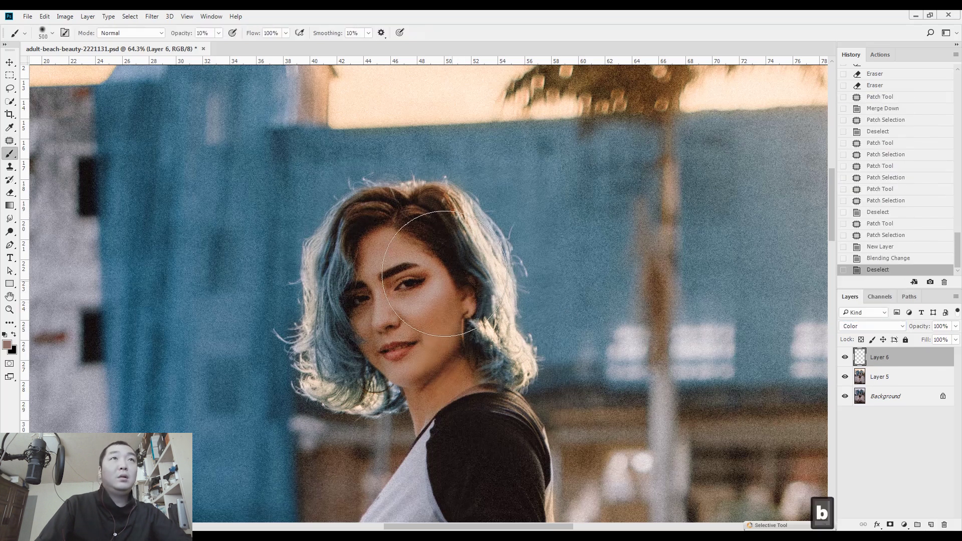
Sample the brown at the hair's crown and brush it at 100% opacity and size 125 over the right-hand side of the blue hair
{"action": "key", "text": "alt"}
{"action": "left_click", "coordinate": [439, 188], "text": "alt"}
{"action": "left_click", "coordinate": [443, 190], "text": "alt"}
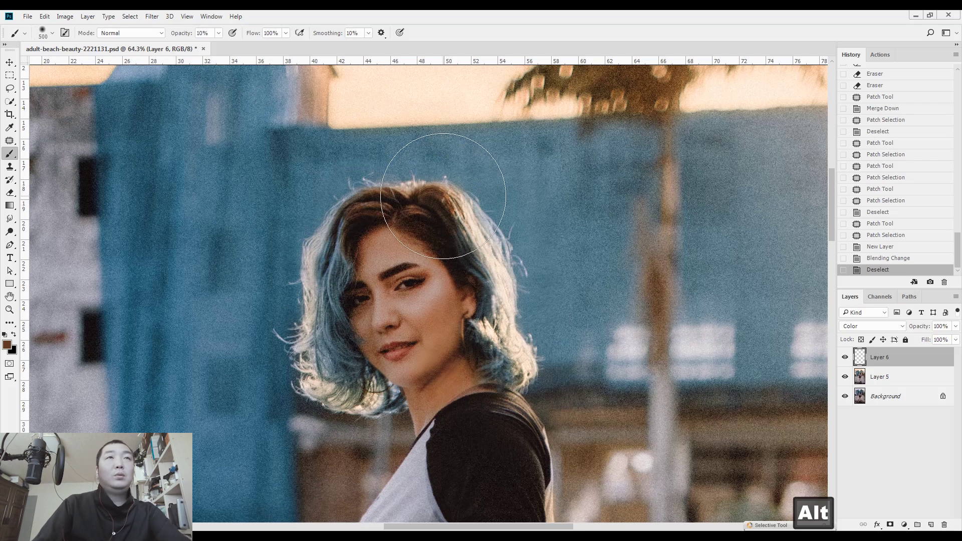
{"action": "key", "text": "0"}
{"action": "key", "text": "bracketleft"}
{"action": "key", "text": "bracketleft"}
{"action": "key", "text": "bracketleft"}
{"action": "key", "text": "bracketleft"}
{"action": "key", "text": "bracketleft"}
{"action": "key", "text": "bracketleft"}
{"action": "key", "text": "bracketleft"}
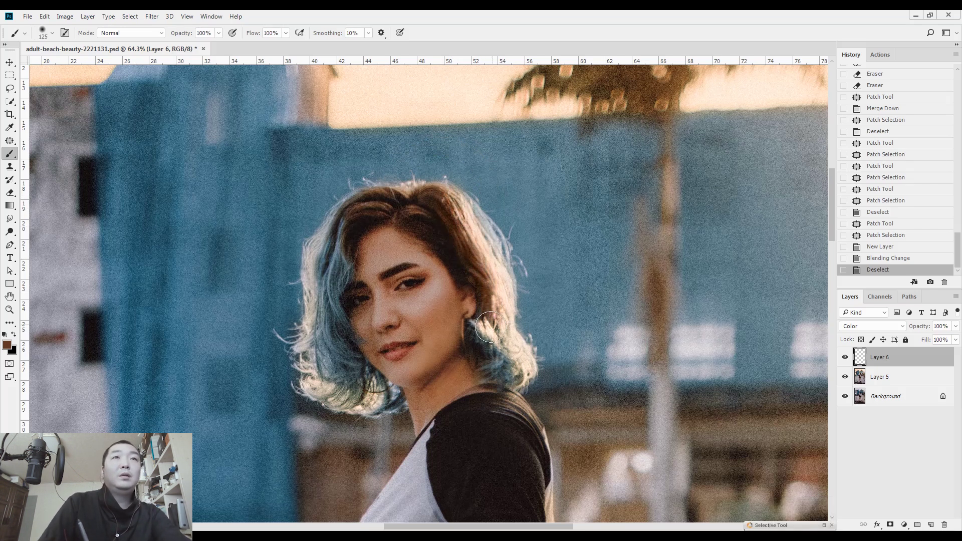
{"action": "left_click_drag", "start_coordinate": [518, 368], "coordinate": [502, 360]}
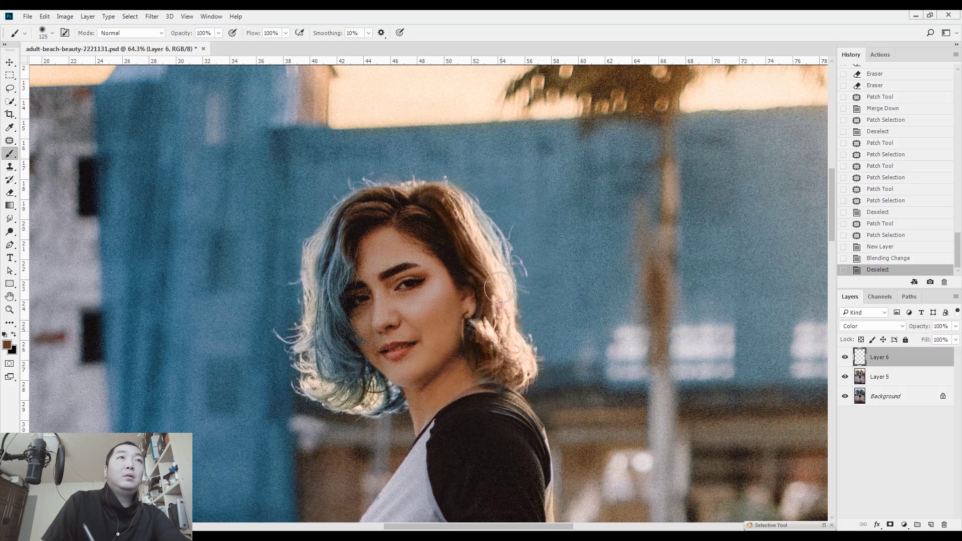
Brush the brown at size 100 over the left-hand curls and across the crown on Layer 6
{"action": "key", "text": "bracketleft"}
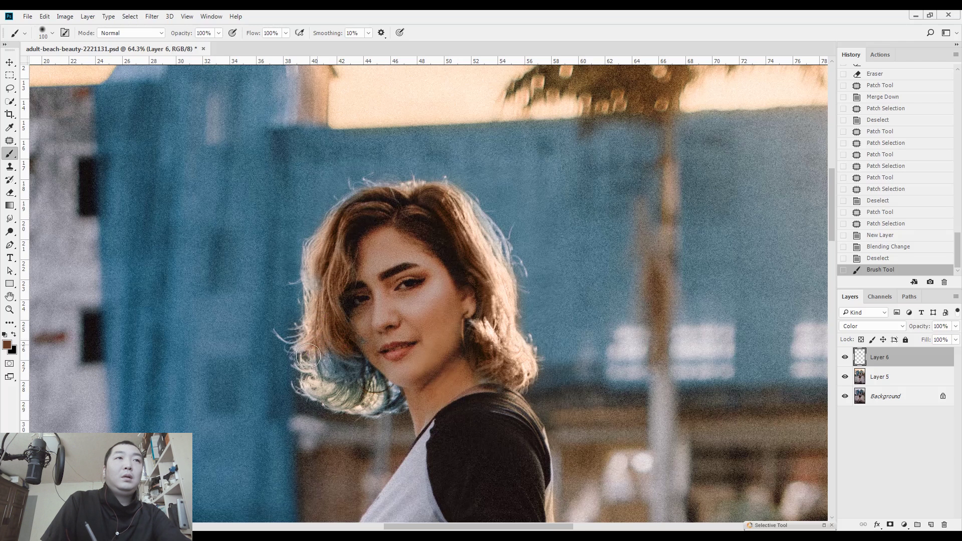
{"action": "left_click_drag", "start_coordinate": [317, 372], "coordinate": [327, 390]}
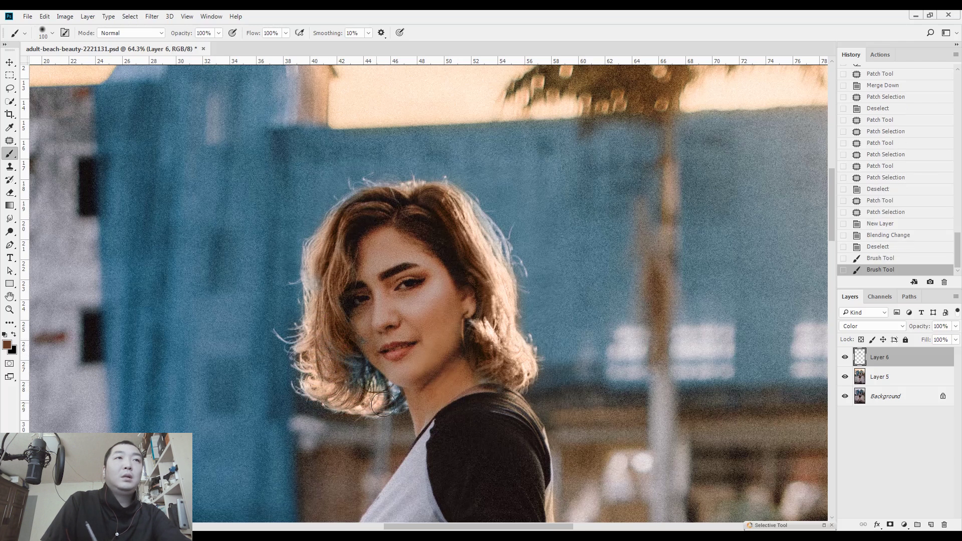
{"action": "left_click_drag", "start_coordinate": [336, 353], "coordinate": [346, 345]}
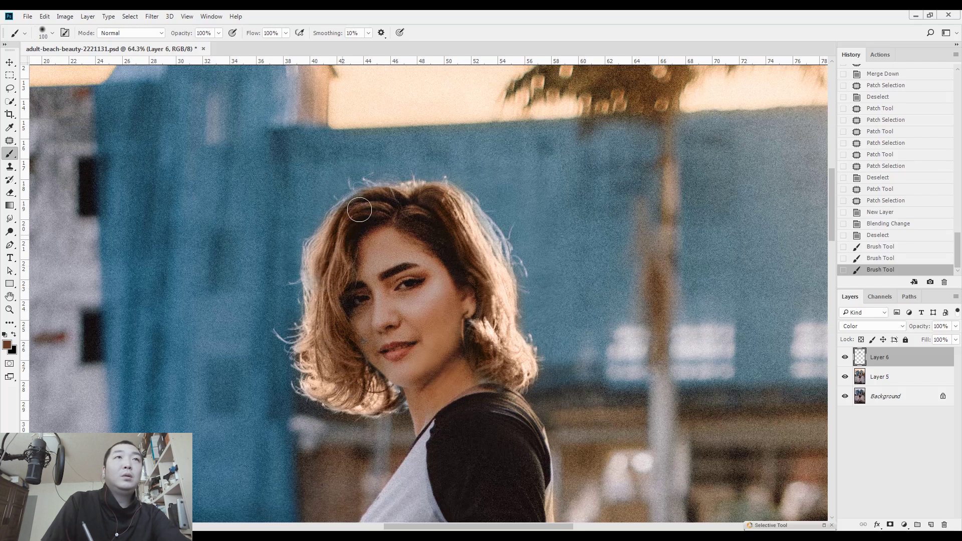
{"action": "mouse_move", "coordinate": [352, 213]}
{"action": "left_mouse_down"}
{"action": "mouse_move", "coordinate": [385, 200]}
{"action": "mouse_move", "coordinate": [422, 207]}
{"action": "left_mouse_up"}
{"action": "left_click_drag", "start_coordinate": [432, 211], "coordinate": [476, 234]}
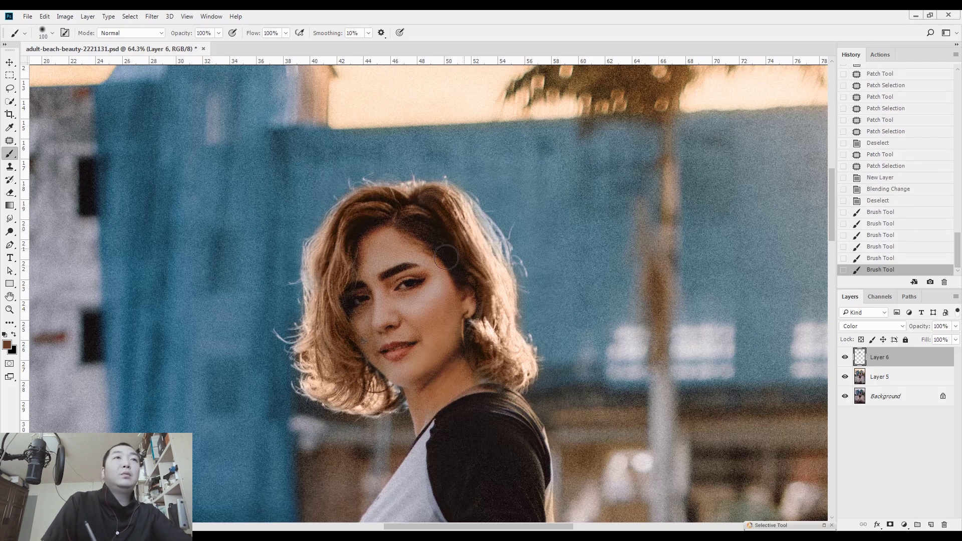
{"action": "left_click_drag", "start_coordinate": [350, 344], "coordinate": [355, 357]}
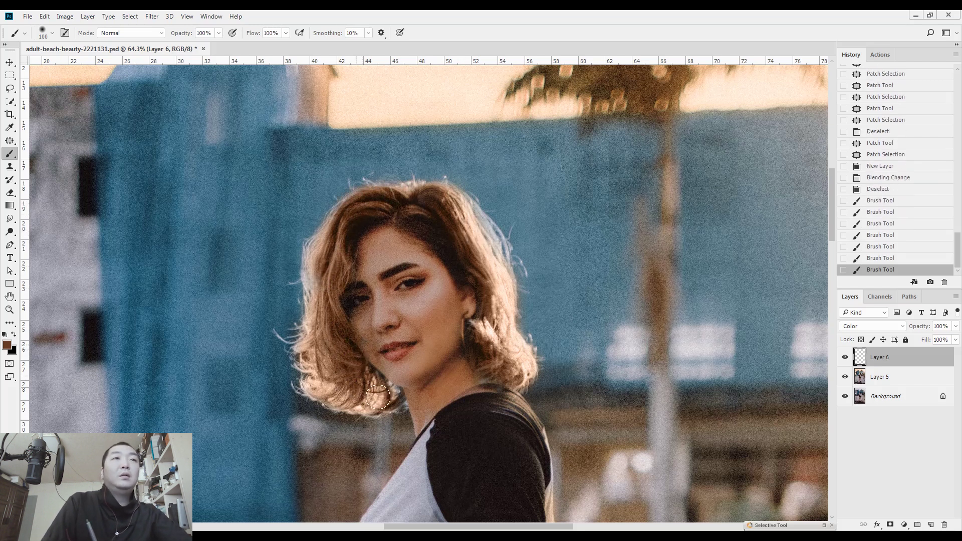
Touch up the brown coverage along both sides of the hair with short strokes at 100% opacity
{"action": "left_click_drag", "start_coordinate": [349, 368], "coordinate": [331, 334]}
{"action": "left_click_drag", "start_coordinate": [334, 260], "coordinate": [336, 245]}
{"action": "left_click_drag", "start_coordinate": [497, 370], "coordinate": [511, 372]}
{"action": "left_click_drag", "start_coordinate": [501, 270], "coordinate": [496, 253]}
{"action": "left_click_drag", "start_coordinate": [491, 248], "coordinate": [484, 236]}
{"action": "left_click_drag", "start_coordinate": [449, 203], "coordinate": [459, 226]}
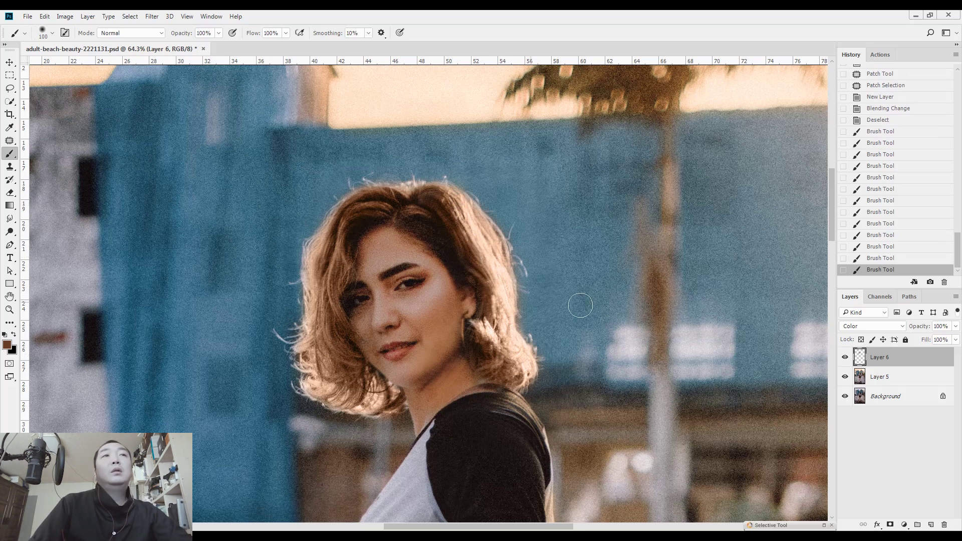
{"action": "left_click", "coordinate": [357, 342]}
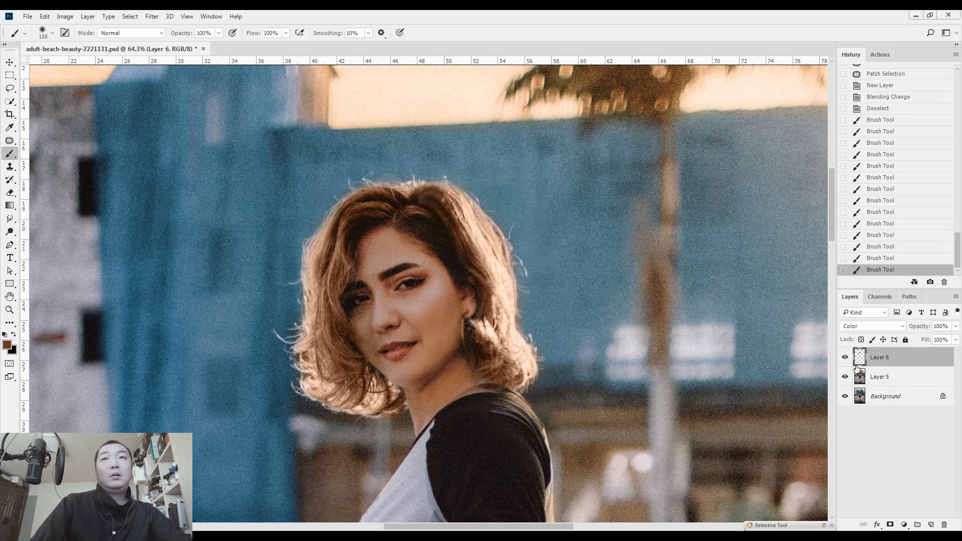
Load Layer 6's painted area as a selection and, with that layer isolated, fill the thin spots in the right-hand hair strand with brown
{"action": "key", "text": "ctrl"}
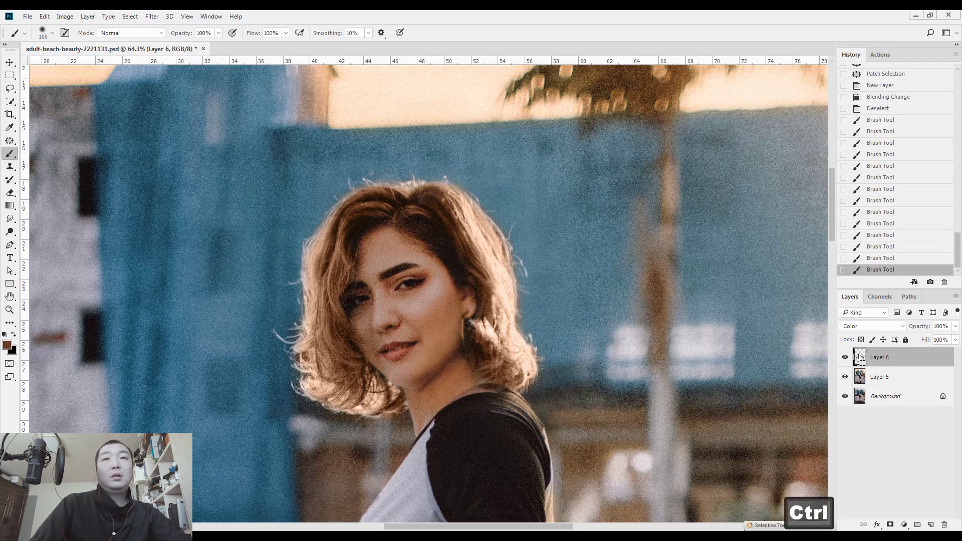
{"action": "left_click", "coordinate": [859, 357], "text": "ctrl"}
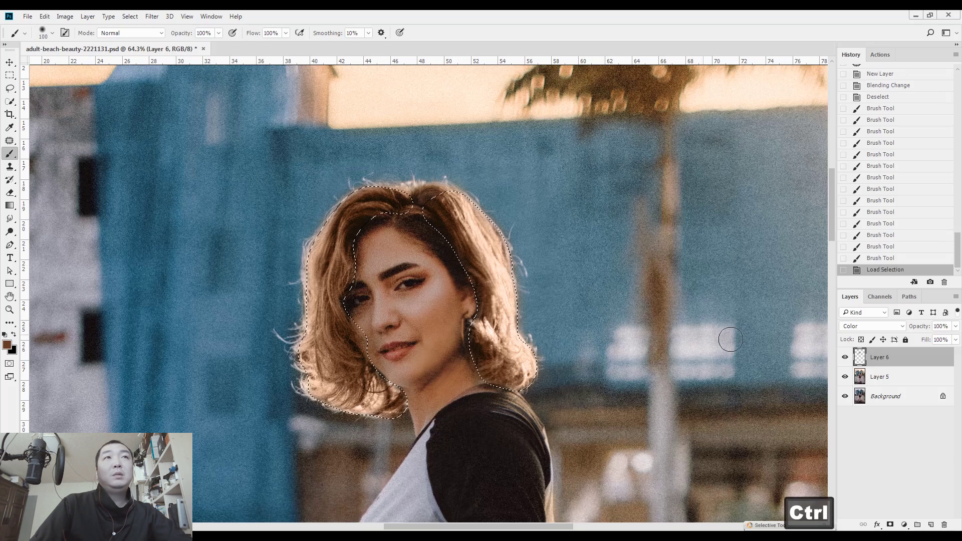
{"action": "left_click_drag", "start_coordinate": [845, 376], "coordinate": [844, 407]}
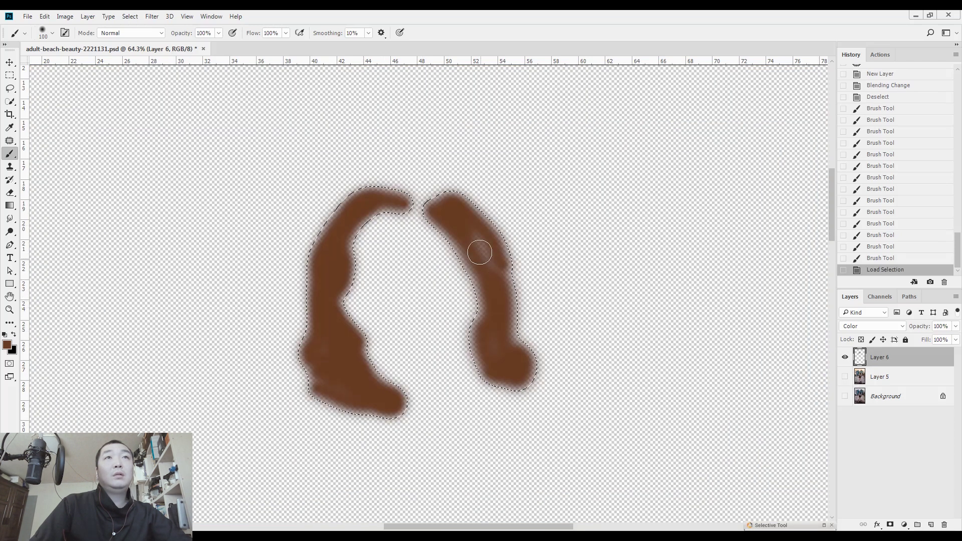
{"action": "left_click_drag", "start_coordinate": [480, 245], "coordinate": [509, 333]}
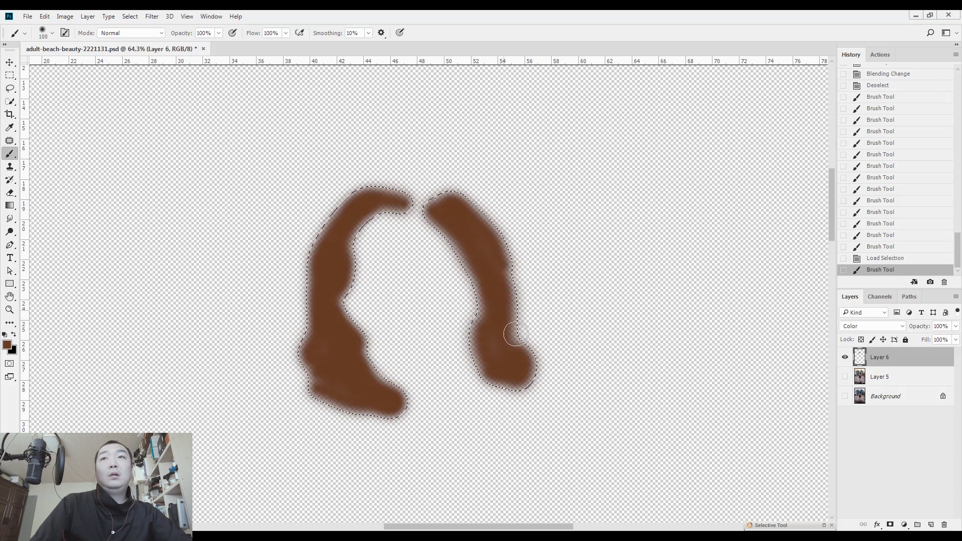
{"action": "left_click_drag", "start_coordinate": [844, 377], "coordinate": [845, 397]}
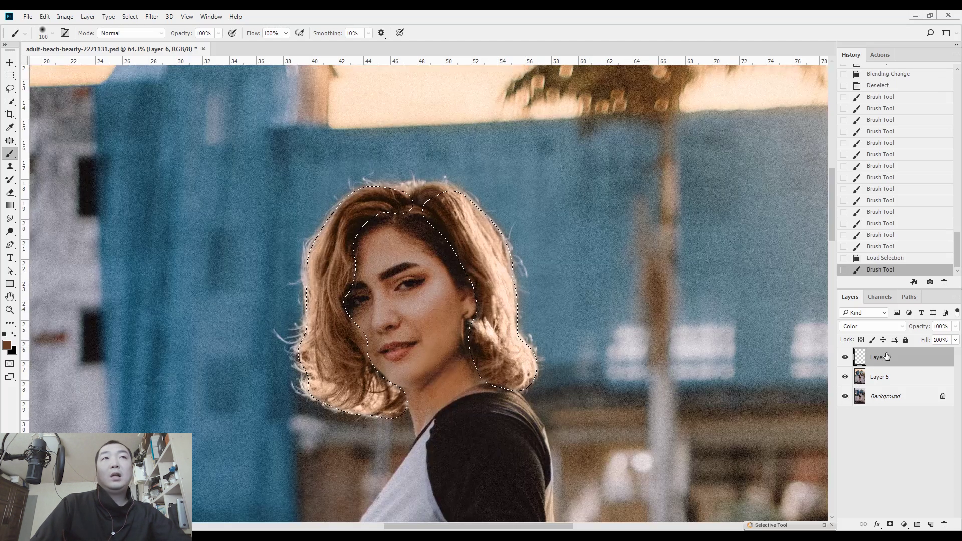
Darken the selected hair on Layer 5 with a Curves point at input 145 and output 125, with the selection outline hidden
{"action": "left_click", "coordinate": [888, 382]}
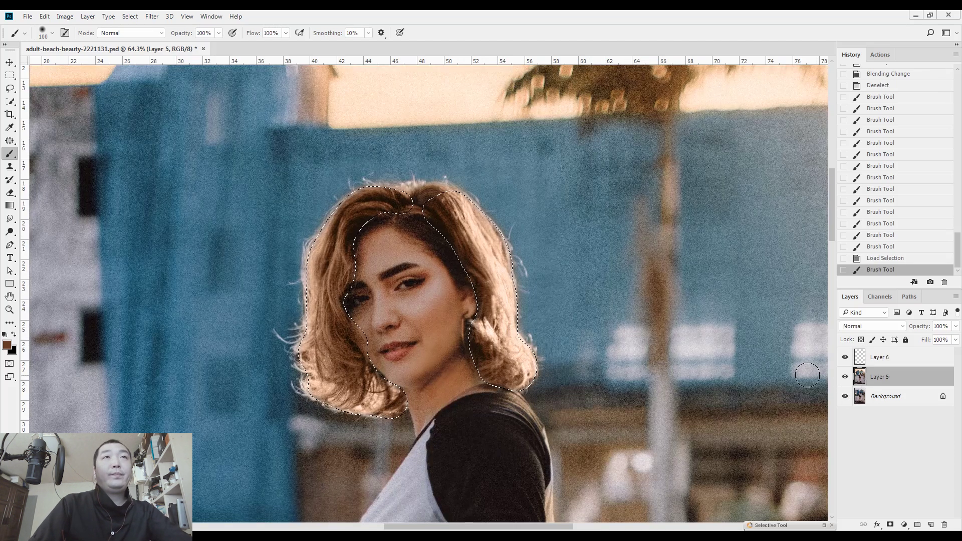
{"action": "key", "text": "ctrl+h"}
{"action": "key", "text": "ctrl+m"}
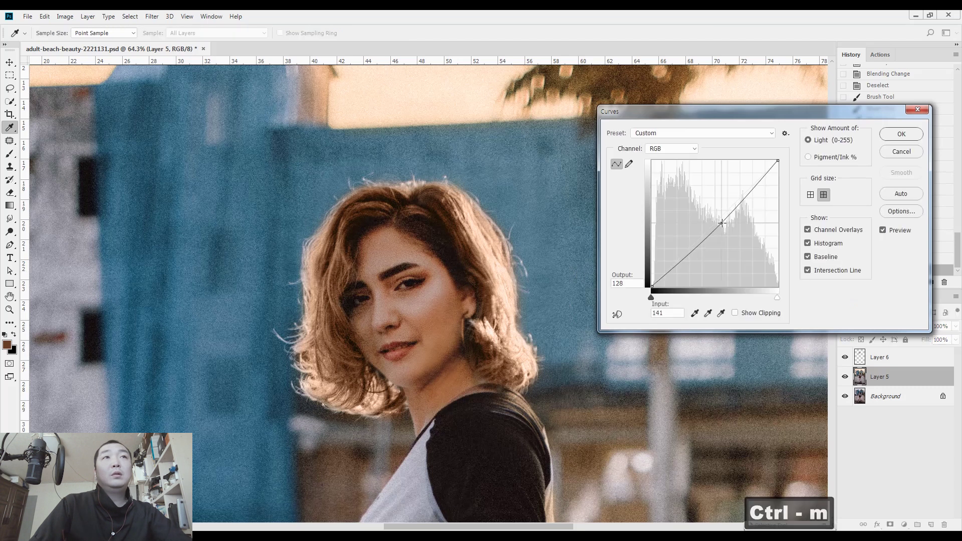
{"action": "left_click_drag", "start_coordinate": [723, 215], "coordinate": [724, 225]}
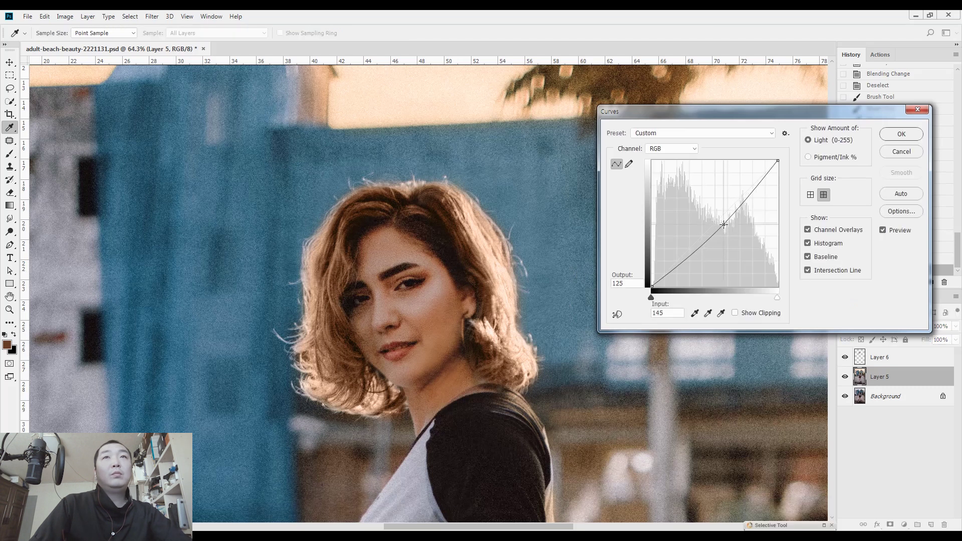
{"action": "left_click", "coordinate": [902, 135]}
Clear the hair selection and merge Layer 6 down into Layer 5
{"action": "mouse_move", "coordinate": [555, 260]}
{"action": "left_mouse_down"}
{"action": "mouse_move", "coordinate": [516, 261]}
{"action": "mouse_move", "coordinate": [540, 257]}
{"action": "left_mouse_up"}
{"action": "key", "text": "l"}
{"action": "scroll", "coordinate": [540, 258], "scroll_direction": "down", "scroll_amount": 2}
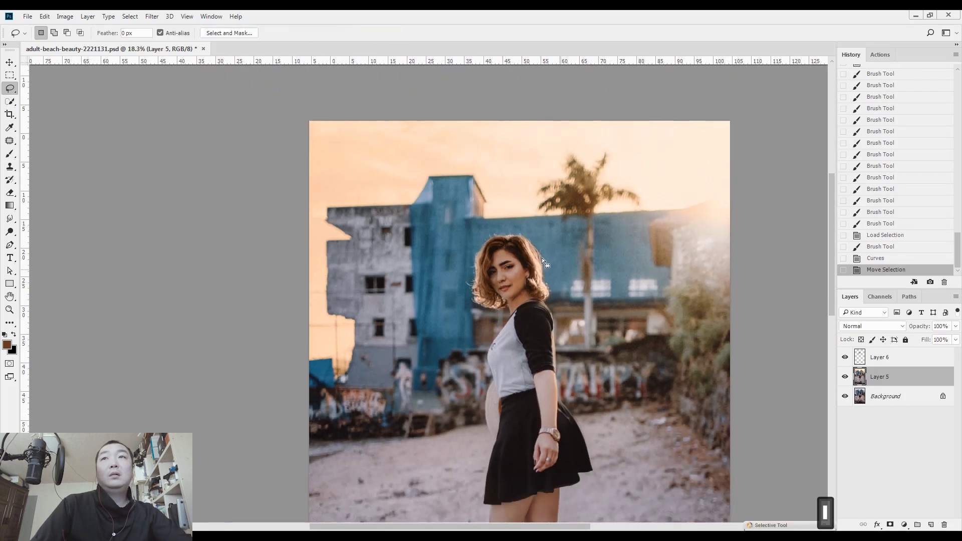
{"action": "scroll", "coordinate": [542, 258], "scroll_direction": "down", "scroll_amount": 1}
{"action": "key", "text": "ctrl+d"}
{"action": "key", "text": "ctrl+e"}
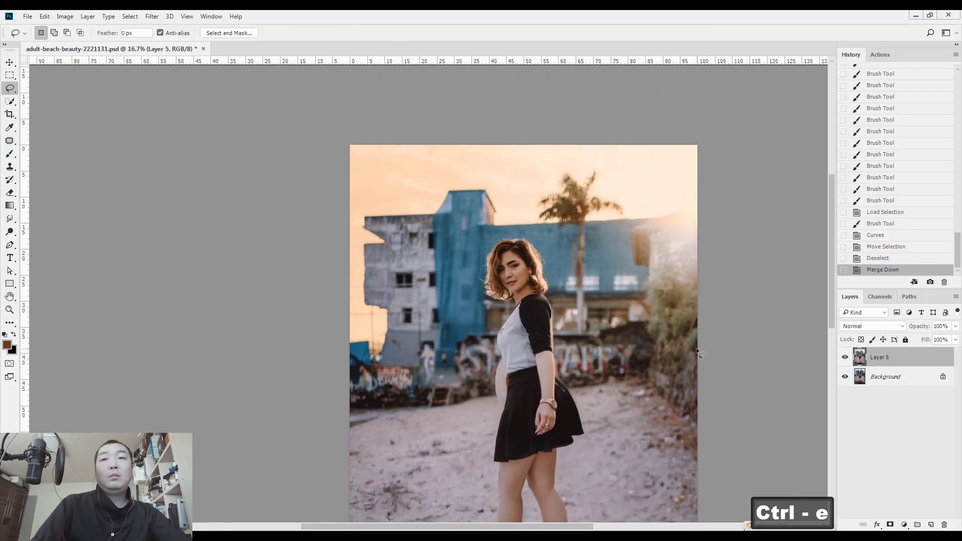
Compare the whole retouched image with the original Background by toggling Layer 5's visibility
{"action": "key", "text": "space"}
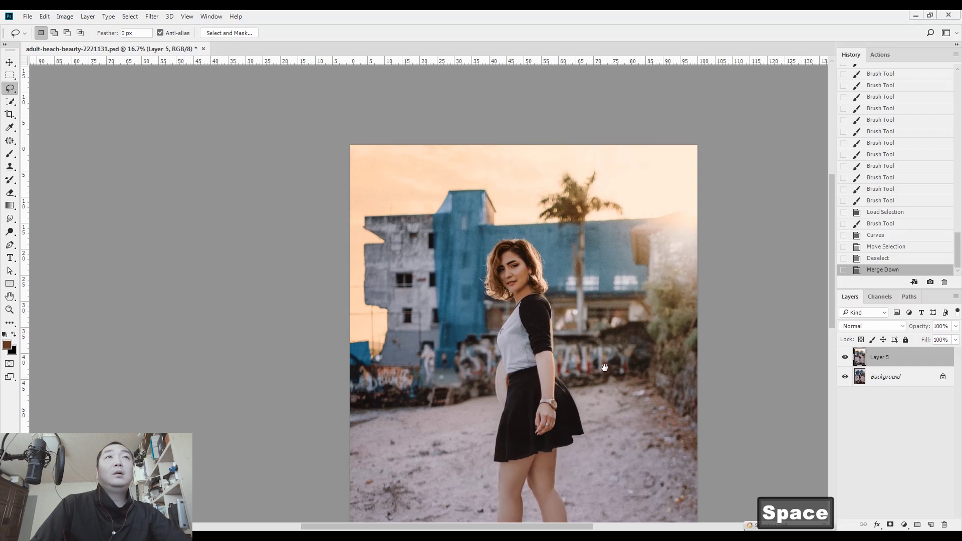
{"action": "left_click_drag", "start_coordinate": [602, 370], "coordinate": [574, 291]}
{"action": "scroll", "coordinate": [573, 291], "scroll_direction": "down", "scroll_amount": 2}
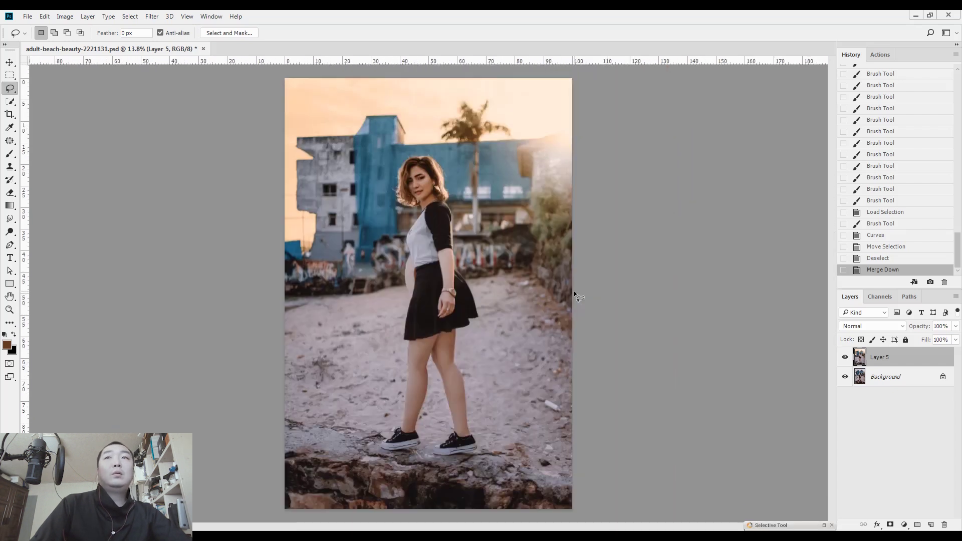
{"action": "key", "text": "ctrl+d"}
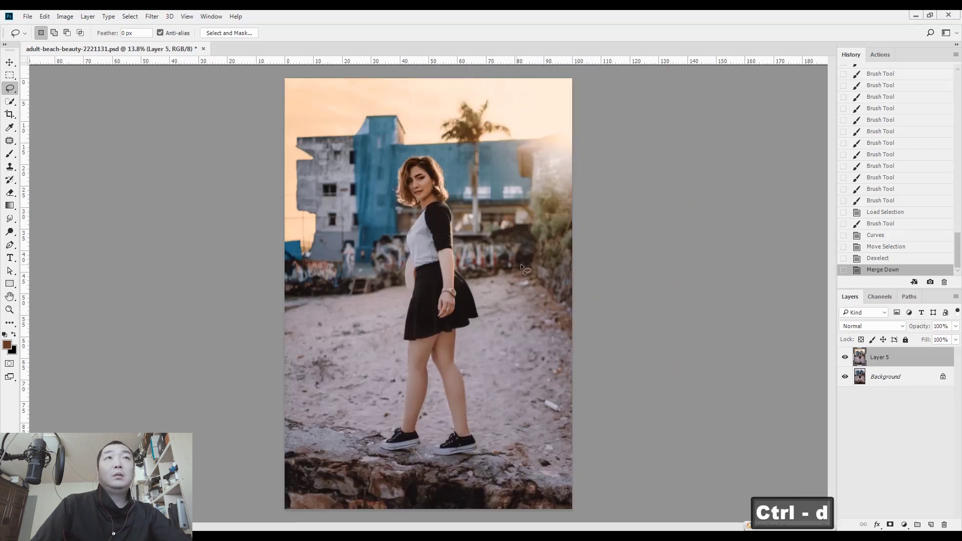
{"action": "left_click", "coordinate": [843, 358]}
{"action": "left_click", "coordinate": [844, 358]}
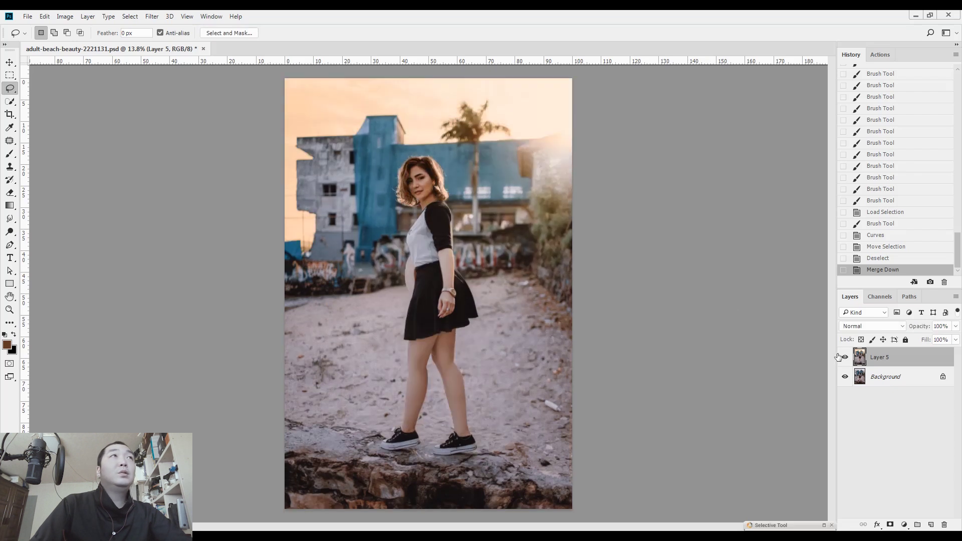
{"action": "key", "text": "ctrl+d"}
Open Layer 5 in Nik Collection's Analog Efex Pro 2 and choose the Classic Camera 2 preset
{"action": "left_click", "coordinate": [152, 16]}
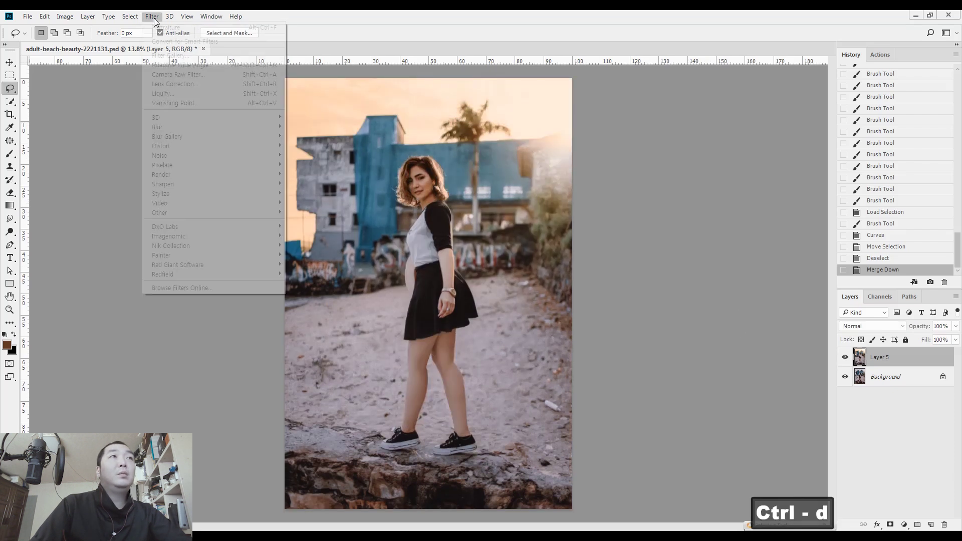
{"action": "mouse_move", "coordinate": [200, 245]}
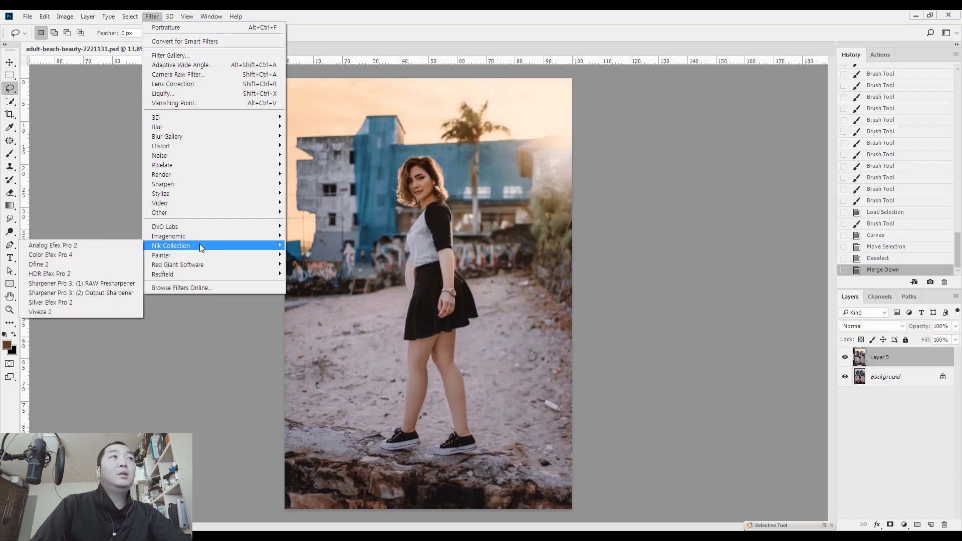
{"action": "left_click", "coordinate": [115, 245]}
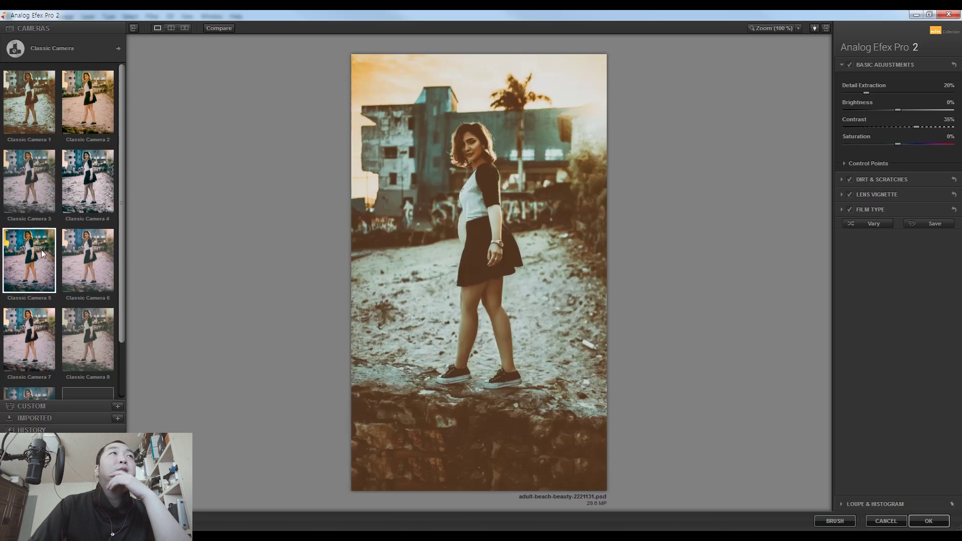
{"action": "left_click", "coordinate": [95, 101]}
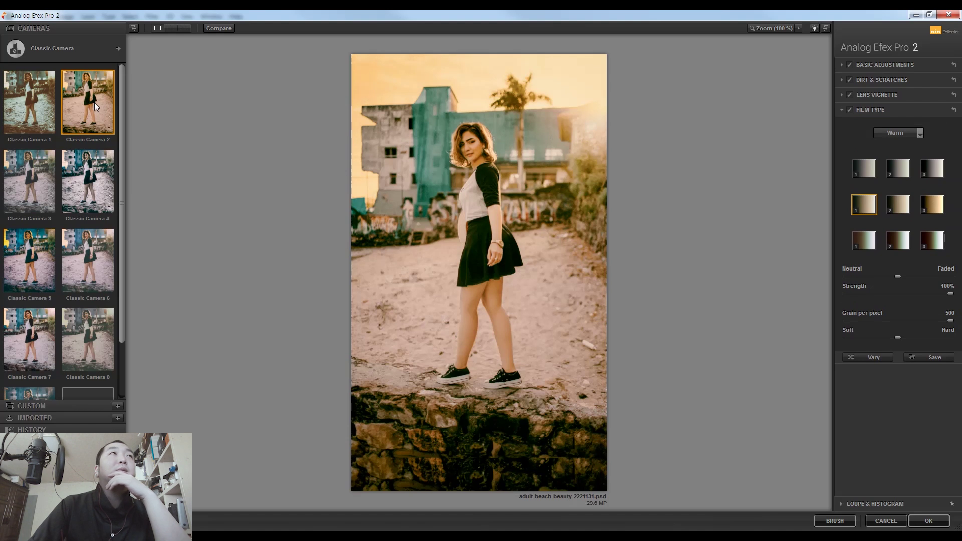
Apply a Camera Kit look with 10% detail extraction and a Warm film type shifted toward Faded
{"action": "left_click", "coordinate": [83, 49]}
{"action": "left_click", "coordinate": [176, 83]}
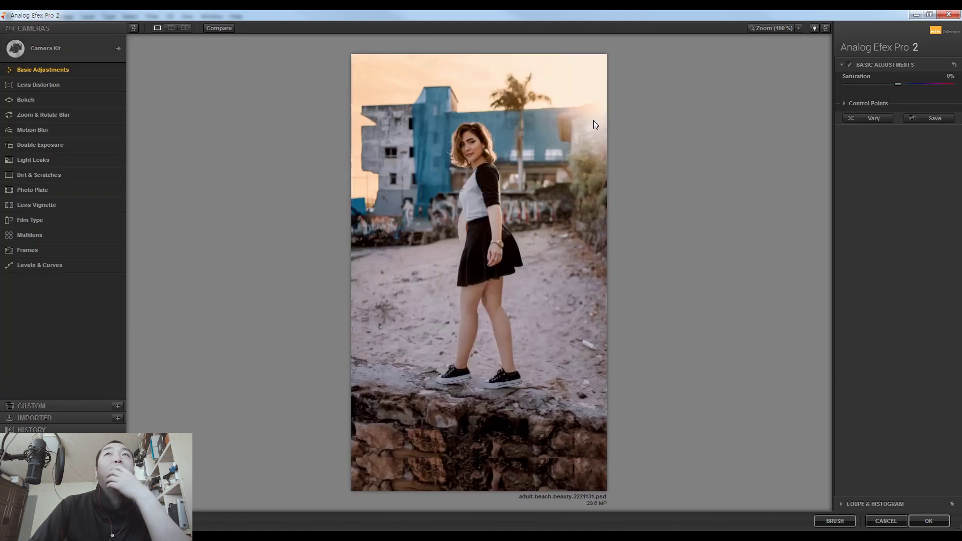
{"action": "left_click", "coordinate": [855, 92]}
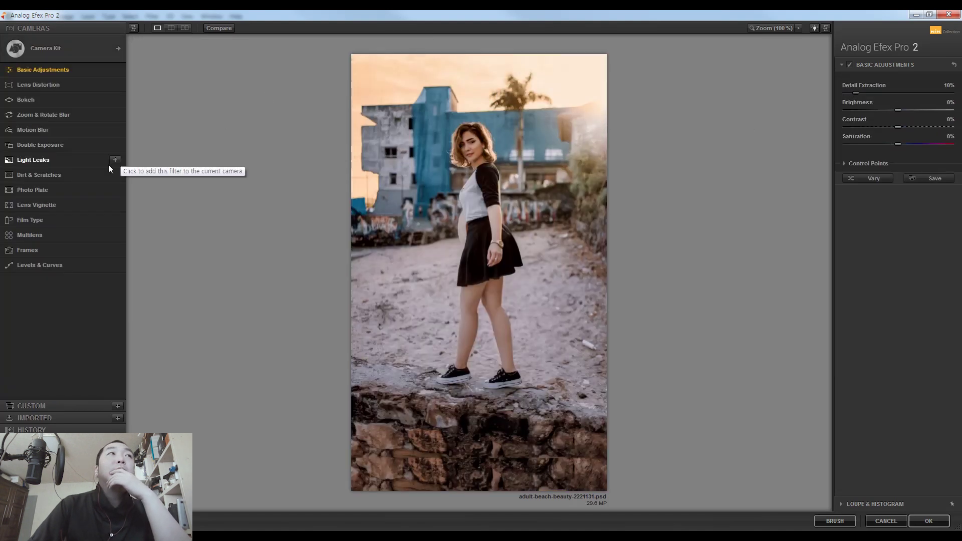
{"action": "left_click", "coordinate": [115, 220]}
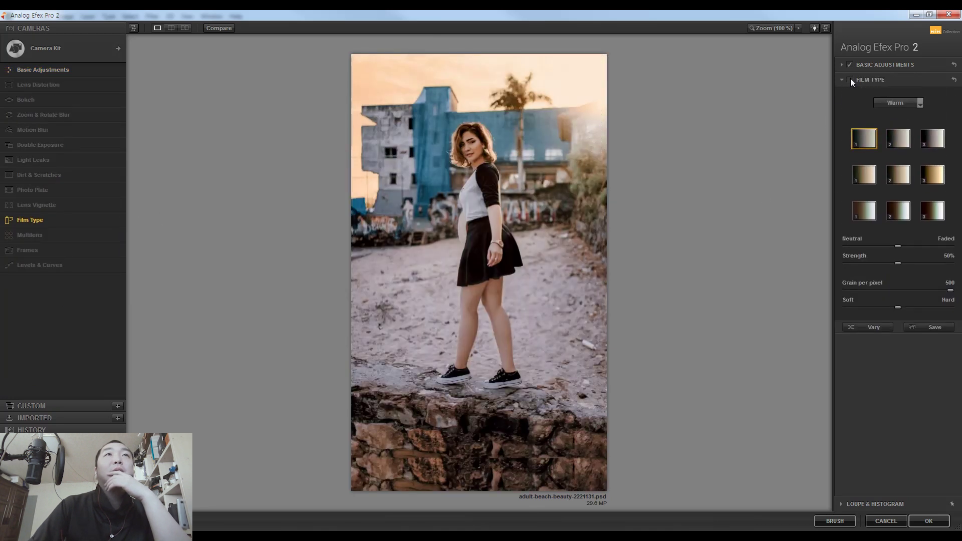
{"action": "left_click", "coordinate": [925, 246]}
{"action": "left_click", "coordinate": [932, 524]}
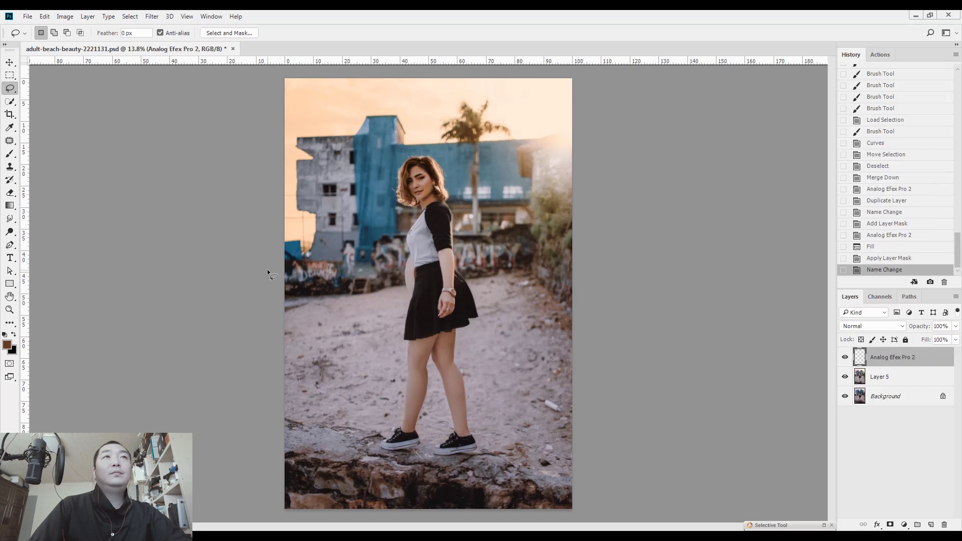
Crop the photo to its existing canvas bounds with Delete Cropped Pixels enabled
{"action": "key", "text": "c"}
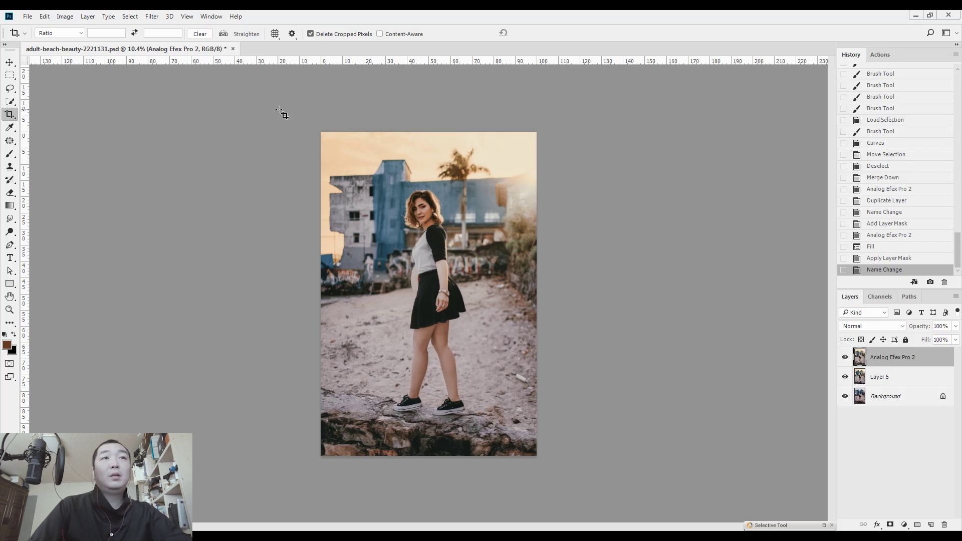
{"action": "left_click", "coordinate": [670, 488]}
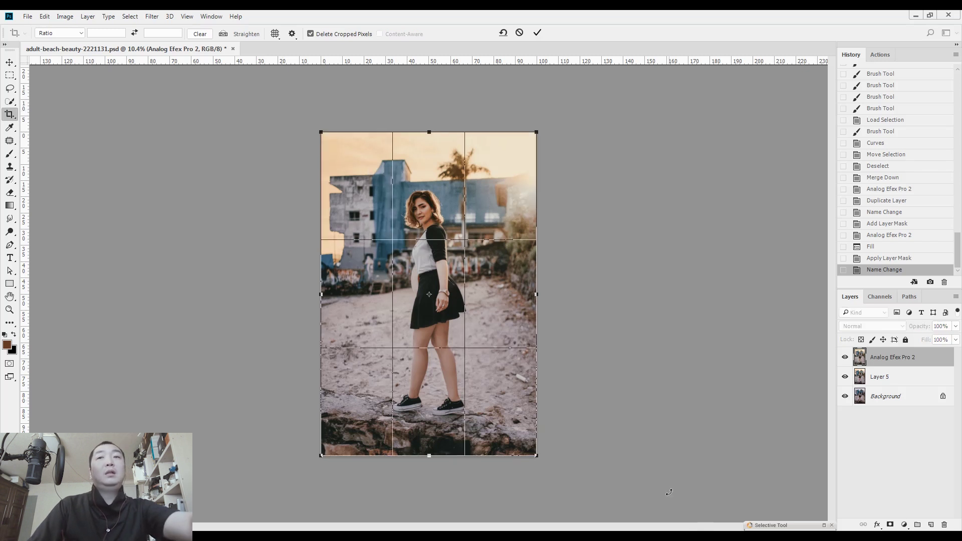
{"action": "key", "text": "Return"}
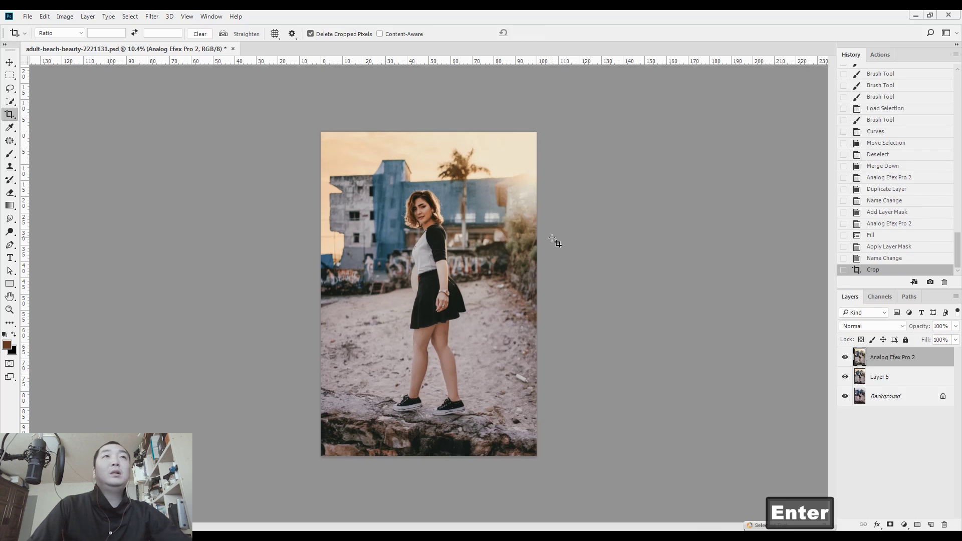
Open the Analog Efex Pro 2 layer in Nik Collection's Color Efex Pro 4 and add Bleach Bypass after Cross Processing
{"action": "key", "text": "l"}
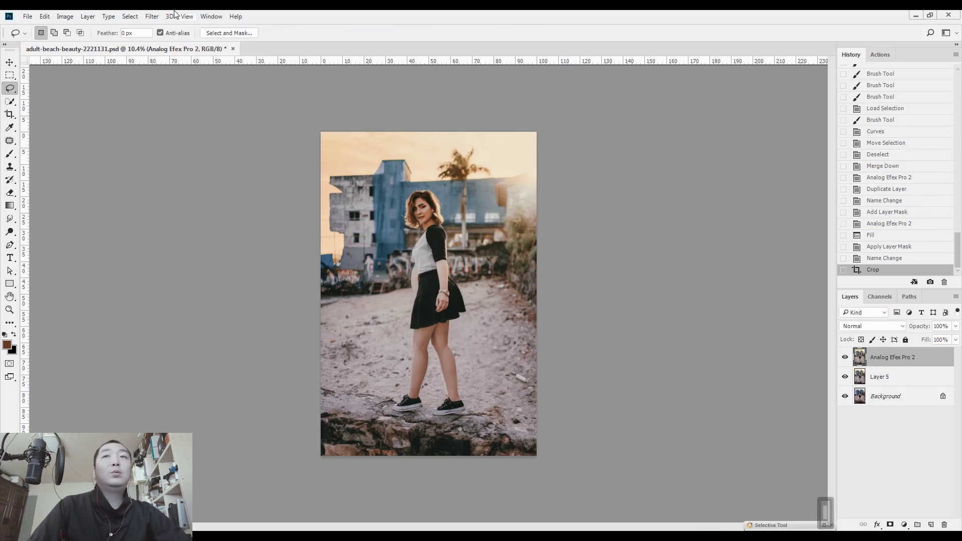
{"action": "left_click", "coordinate": [152, 16]}
{"action": "mouse_move", "coordinate": [219, 241]}
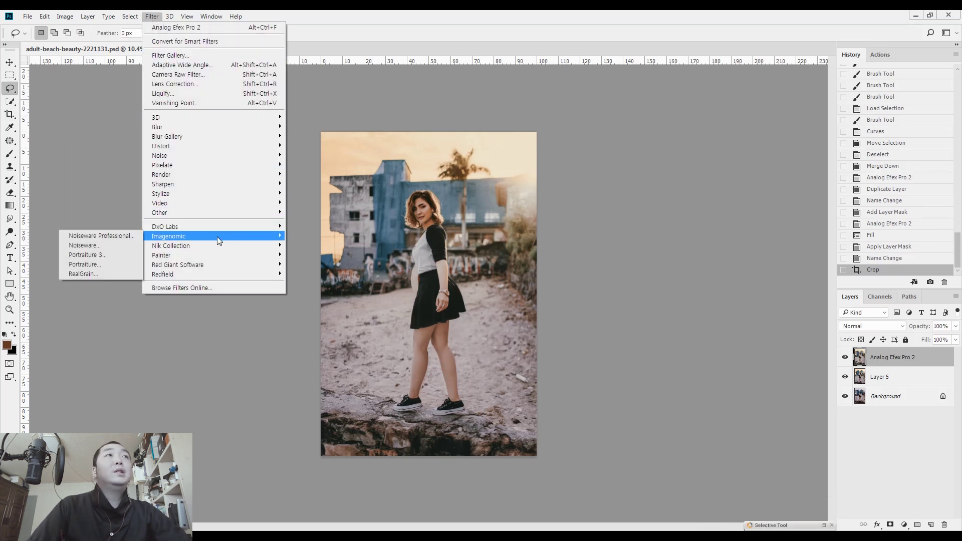
{"action": "left_click", "coordinate": [113, 257]}
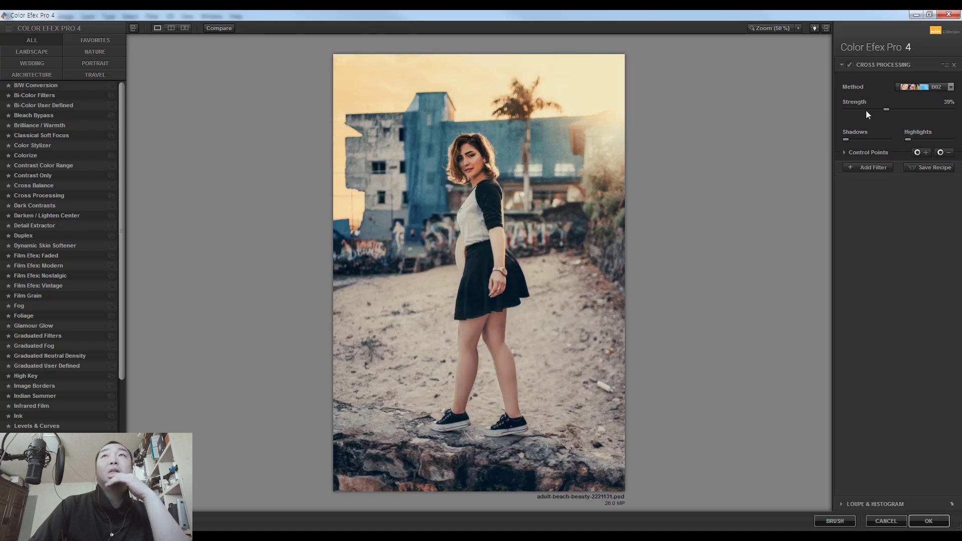
{"action": "left_click", "coordinate": [872, 168]}
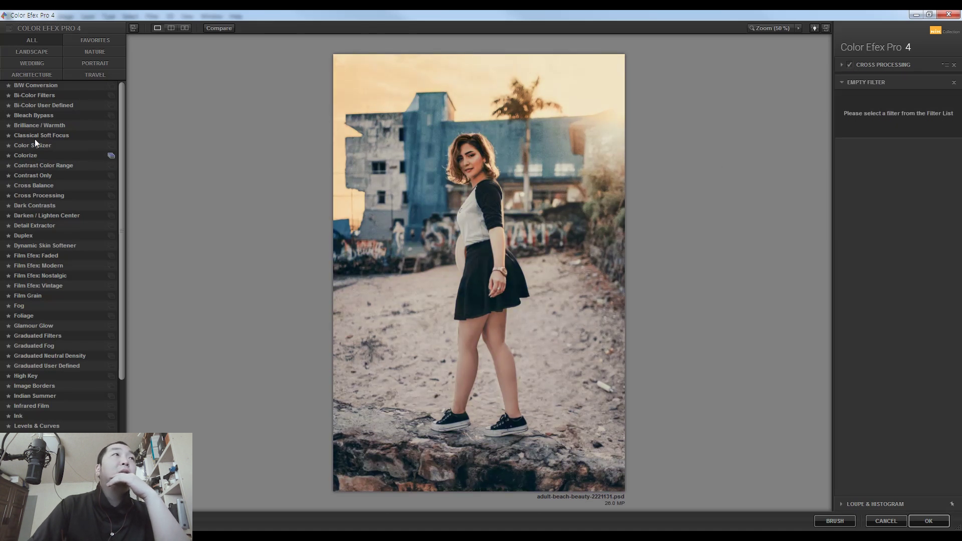
{"action": "left_click", "coordinate": [55, 116]}
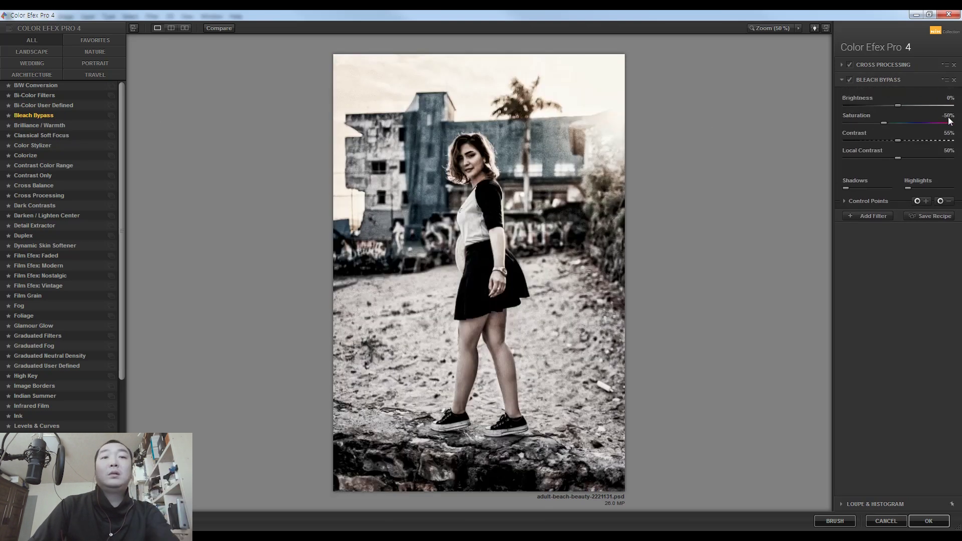
Set Bleach Bypass saturation and local contrast to 0% and contrast to its 20% minimum, compare the effect, and apply the filters
{"action": "left_click", "coordinate": [949, 117]}
{"action": "type", "text": "0"}
{"action": "left_click", "coordinate": [947, 152]}
{"action": "type", "text": "0"}
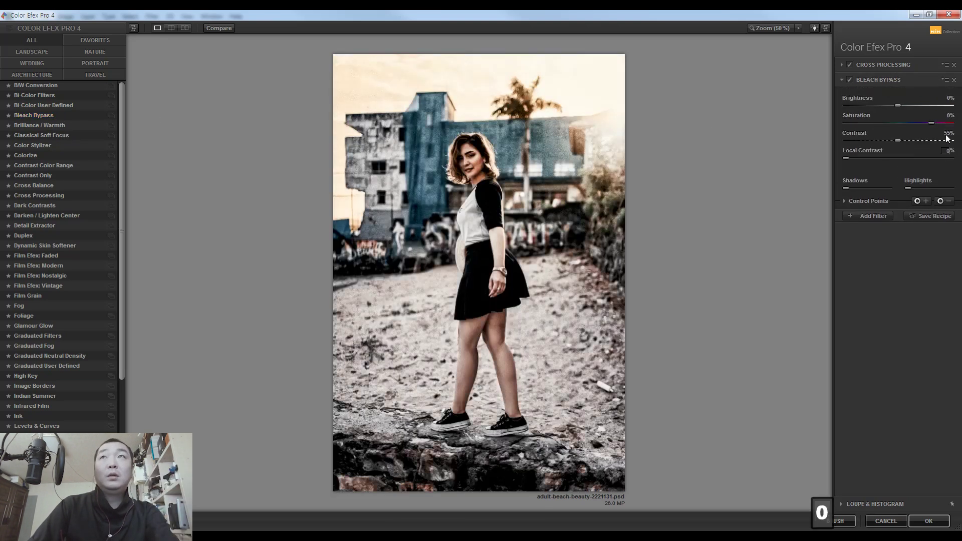
{"action": "left_click", "coordinate": [948, 134]}
{"action": "type", "text": "0"}
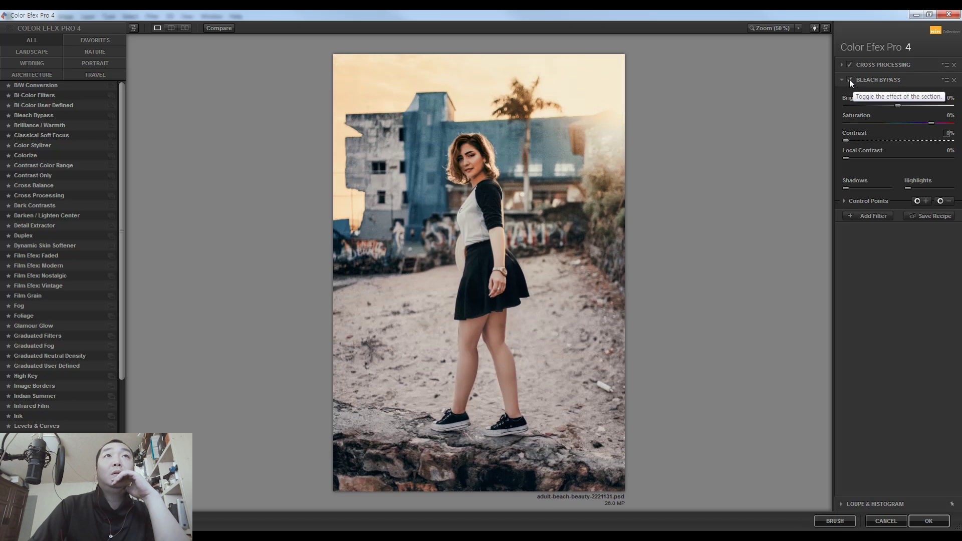
{"action": "left_click", "coordinate": [850, 80]}
{"action": "left_click", "coordinate": [850, 79]}
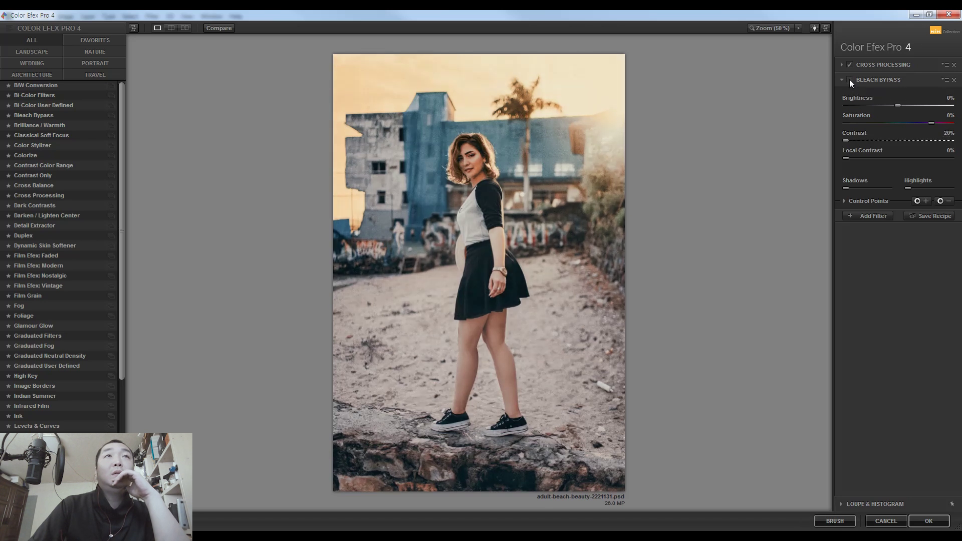
{"action": "left_click", "coordinate": [939, 522]}
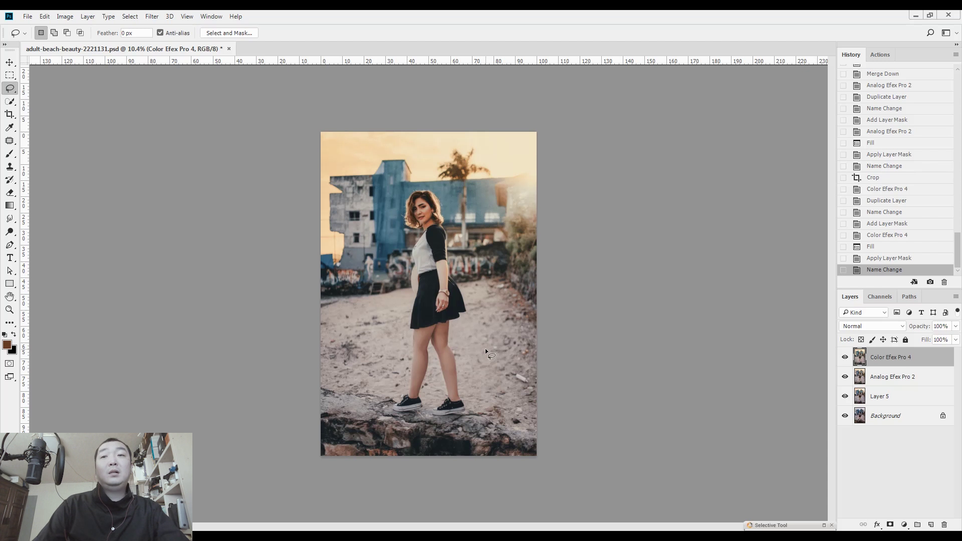
Select the photo's lower half with slanted linear gradients in Quick Mask and copy the selection to a new layer
{"action": "key", "text": "ctrl+plus"}
{"action": "key", "text": "ctrl+0"}
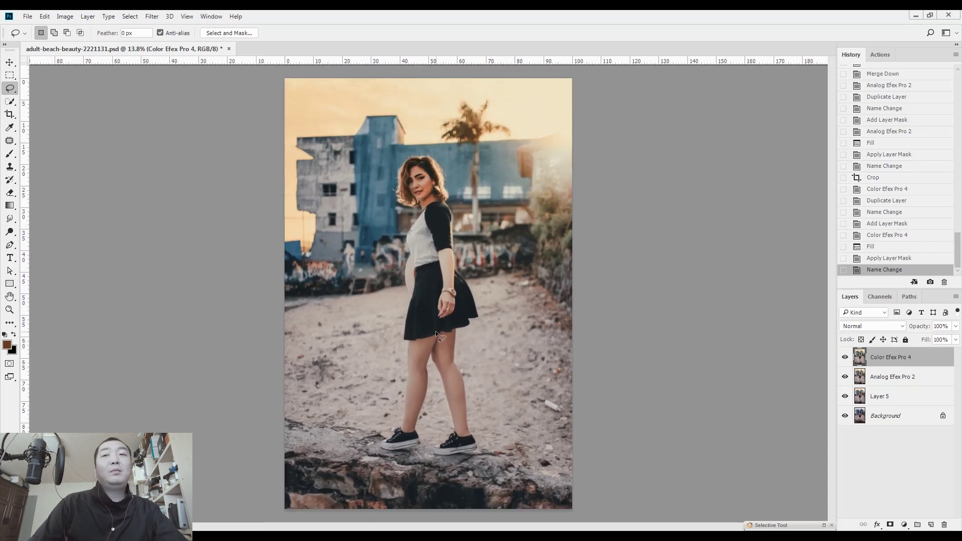
{"action": "key", "text": "ctrl+space"}
{"action": "mouse_move", "coordinate": [441, 198]}
{"action": "left_mouse_down"}
{"action": "mouse_move", "coordinate": [466, 198]}
{"action": "mouse_move", "coordinate": [439, 197]}
{"action": "left_mouse_up"}
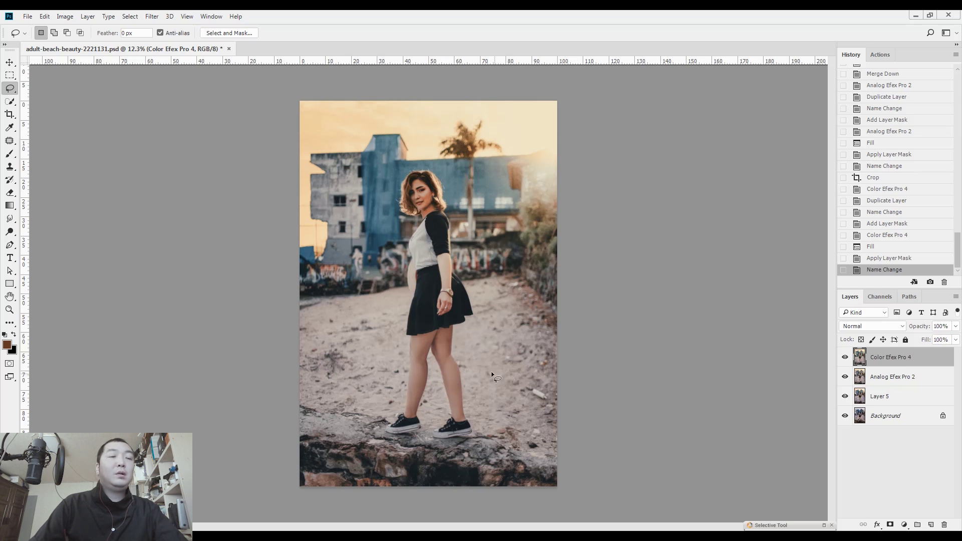
{"action": "key", "text": "q"}
{"action": "key", "text": "g"}
{"action": "left_click_drag", "start_coordinate": [463, 350], "coordinate": [450, 241]}
{"action": "left_click_drag", "start_coordinate": [500, 303], "coordinate": [460, 234]}
{"action": "key", "text": "q"}
{"action": "key", "text": "ctrl+j"}
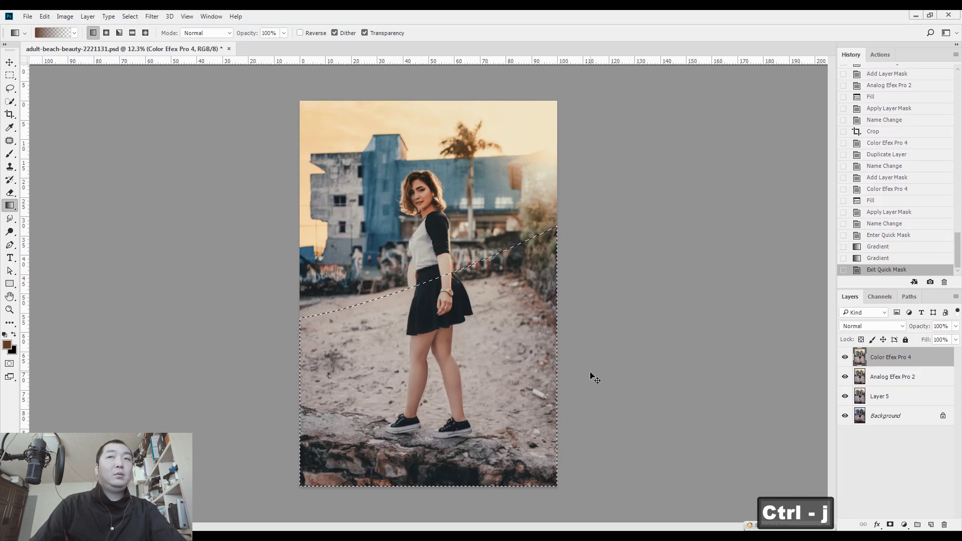
Warm the copied sand and legs on Layer 6 with a Camera Raw temperature of about +15
{"action": "key", "text": "ctrl+shift+a"}
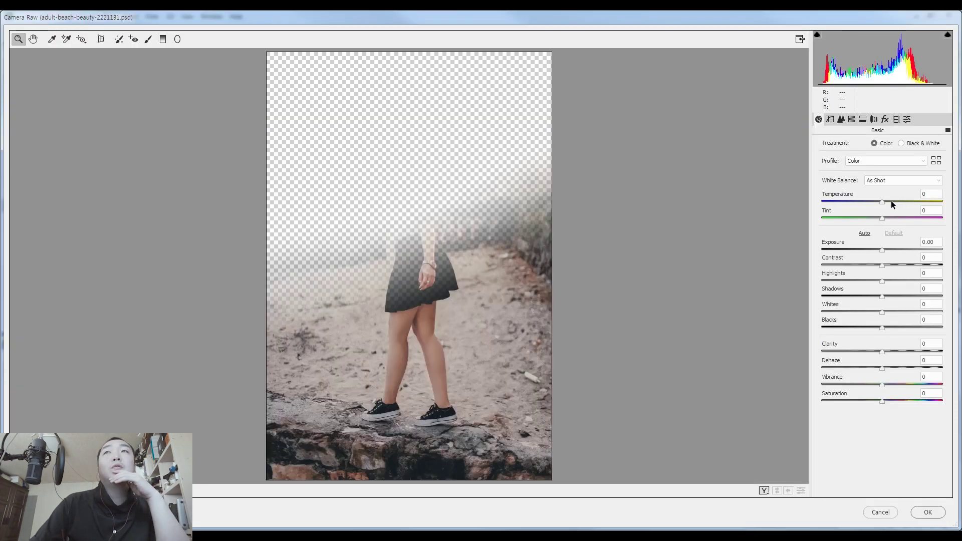
{"action": "left_click", "coordinate": [891, 201]}
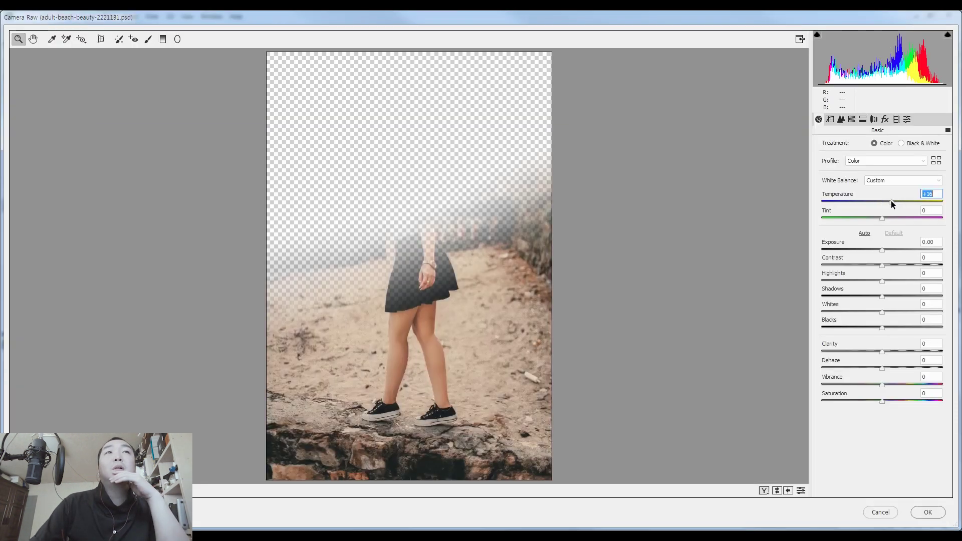
{"action": "left_click", "coordinate": [930, 517]}
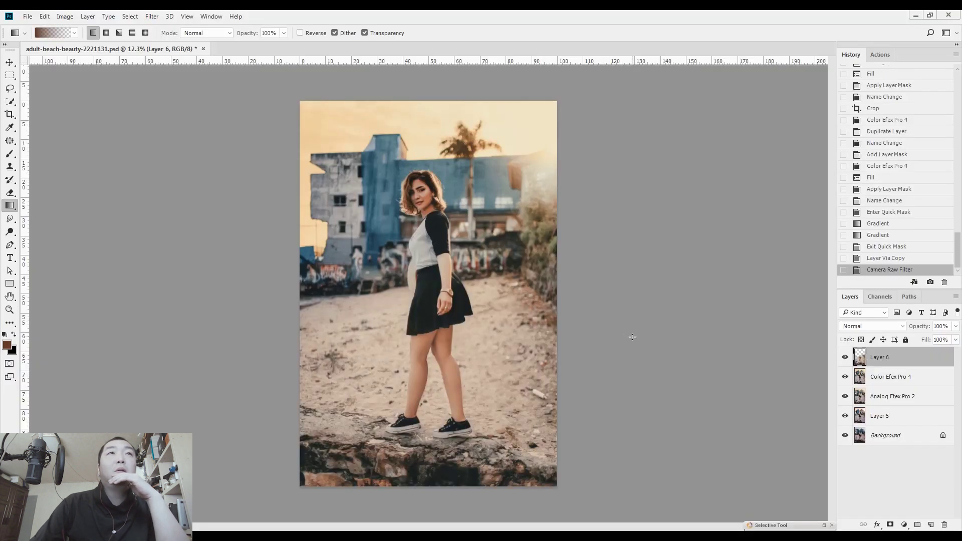
Compare the photo with and without the warmed lower half by toggling Layer 6's visibility
{"action": "left_click", "coordinate": [846, 357]}
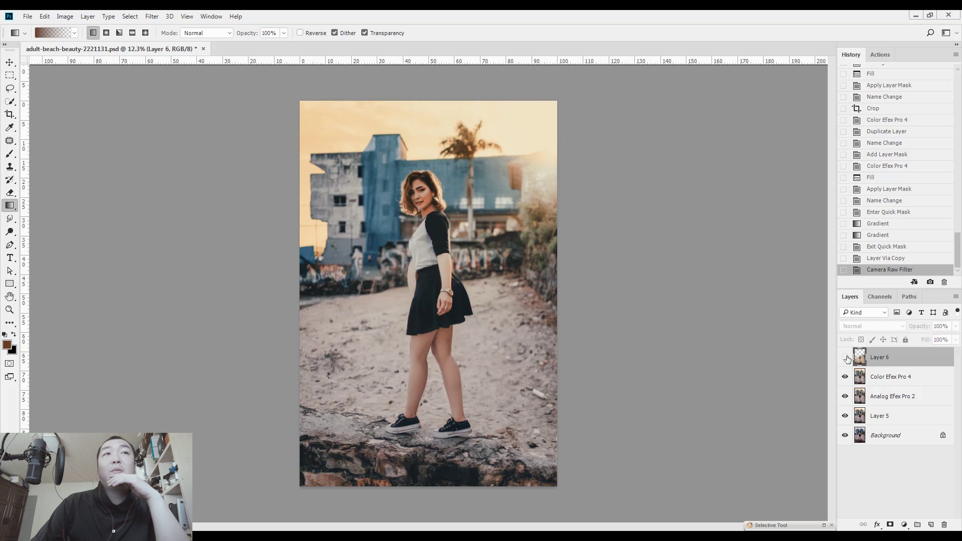
{"action": "left_click", "coordinate": [845, 358]}
{"action": "left_click", "coordinate": [847, 358]}
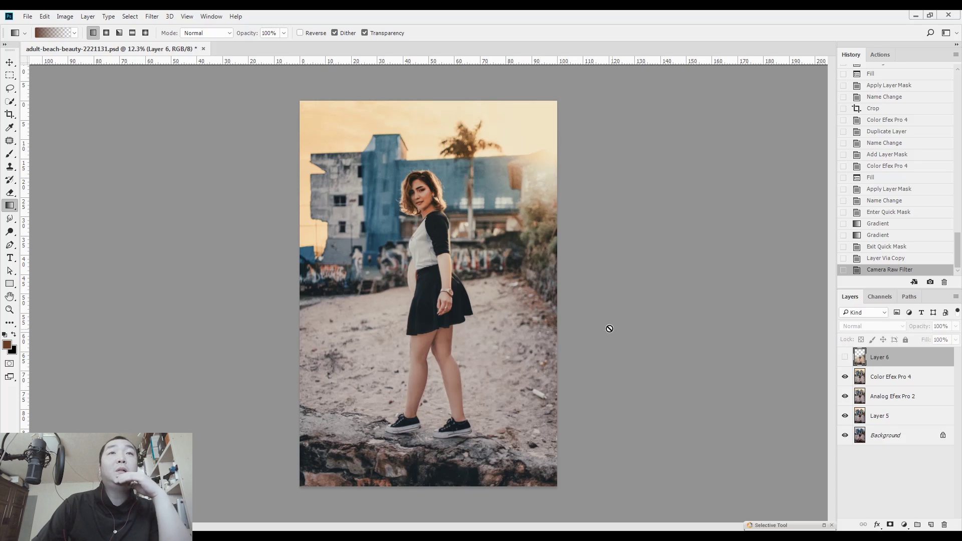
{"action": "left_click", "coordinate": [845, 358]}
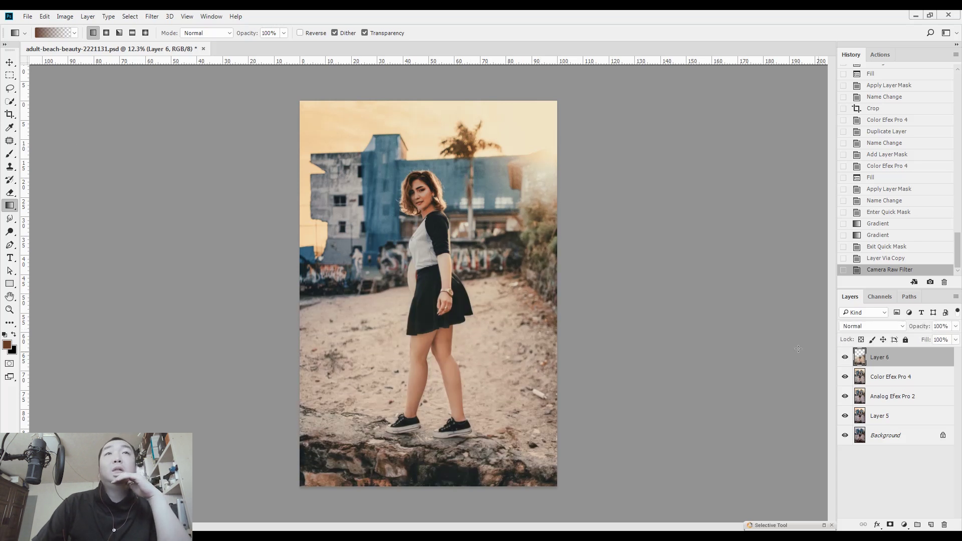
Compare the retouch and effect stages by hiding and restoring the layers above Background, and merge Layer 6 into Color Efex Pro 4
{"action": "scroll", "coordinate": [546, 285], "scroll_direction": "up", "scroll_amount": 2}
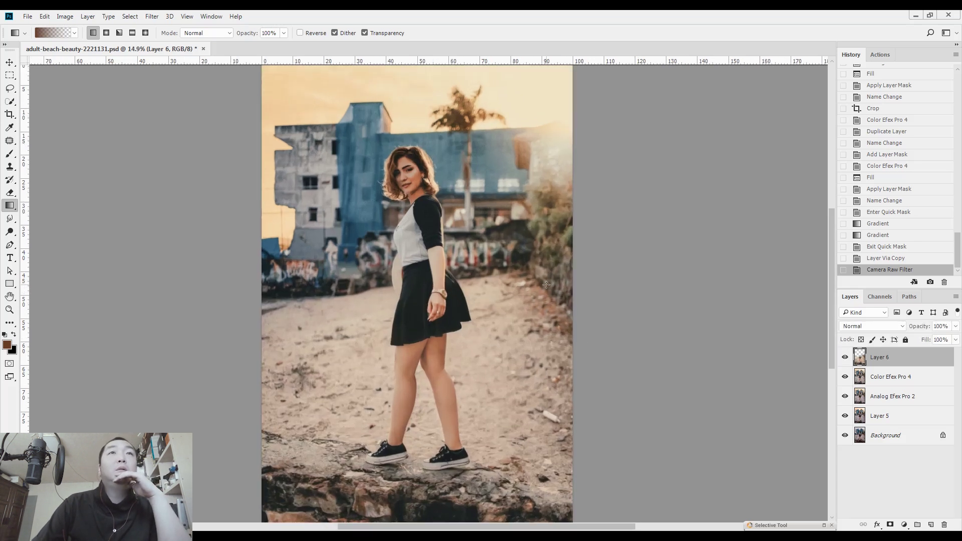
{"action": "key", "text": "l"}
{"action": "left_click_drag", "start_coordinate": [845, 357], "coordinate": [850, 416]}
{"action": "left_click", "coordinate": [845, 416]}
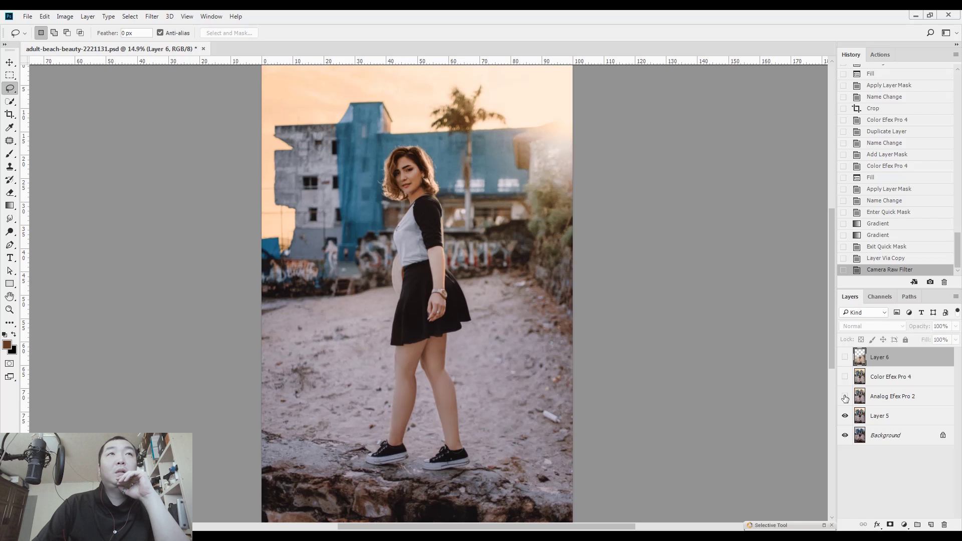
{"action": "left_click", "coordinate": [845, 397]}
{"action": "left_click", "coordinate": [846, 377]}
{"action": "left_click", "coordinate": [846, 357]}
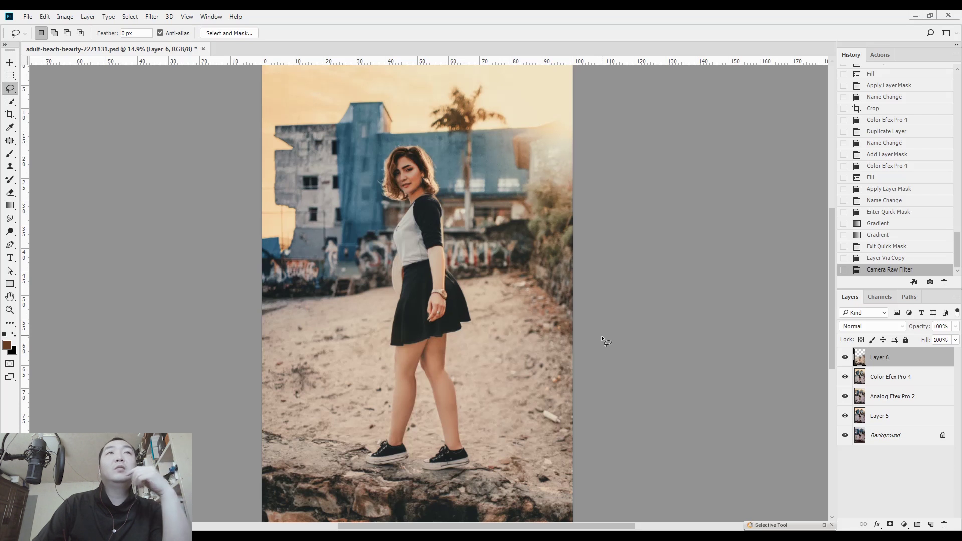
{"action": "scroll", "coordinate": [601, 339], "scroll_direction": "down", "scroll_amount": 1}
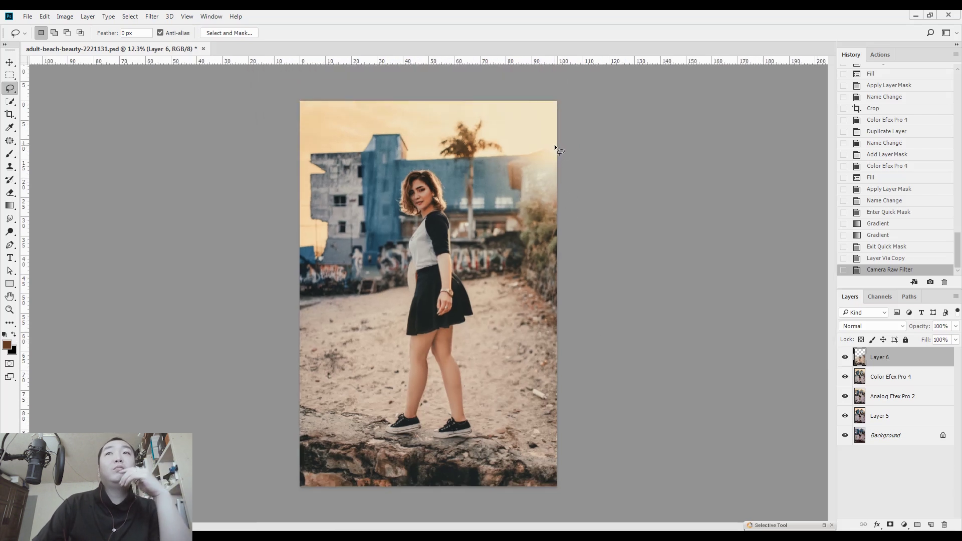
{"action": "key", "text": "ctrl+e"}
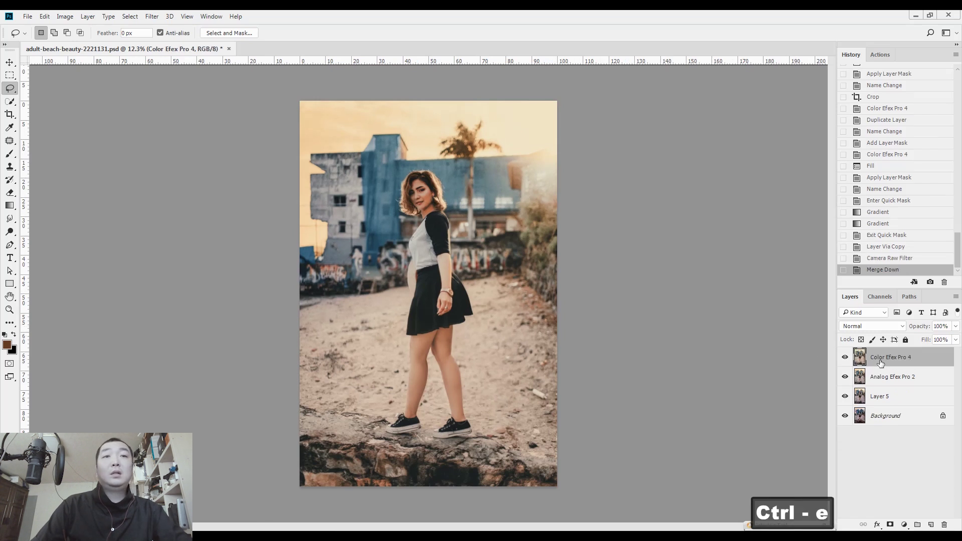
Select the sun glow at the photo's upper right with a radial gradient in Quick Mask and copy it to a new layer
{"action": "key", "text": "q"}
{"action": "key", "text": "g"}
{"action": "left_click", "coordinate": [106, 33]}
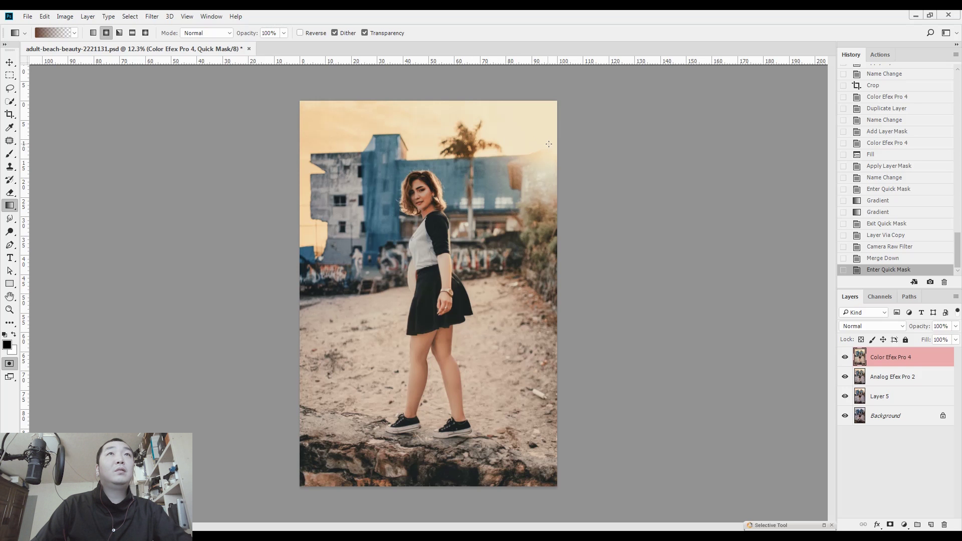
{"action": "left_click_drag", "start_coordinate": [557, 141], "coordinate": [455, 159]}
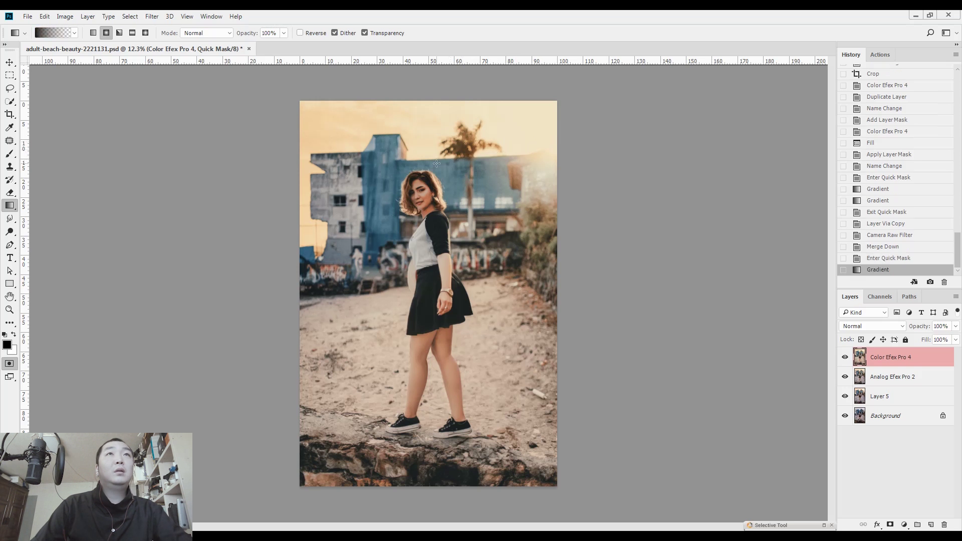
{"action": "key", "text": "q"}
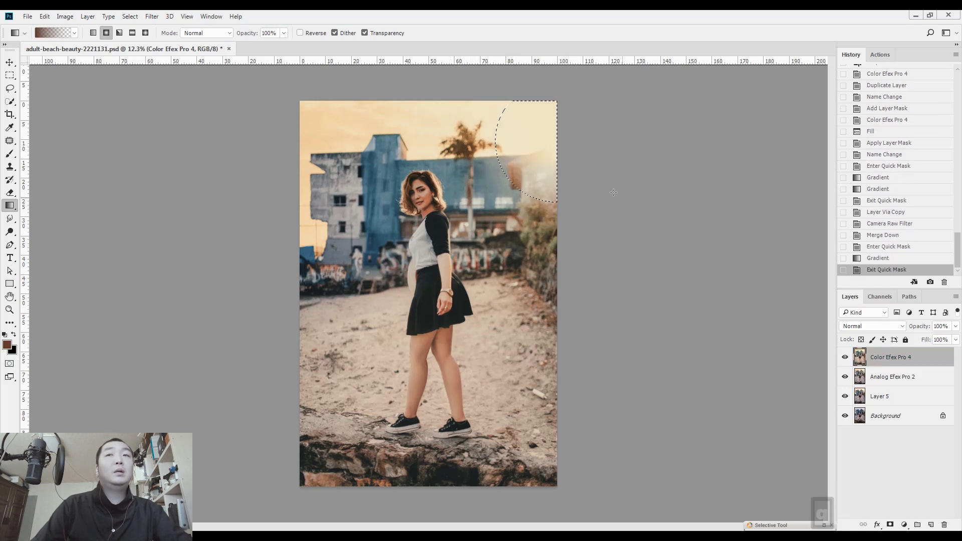
{"action": "key", "text": "ctrl+j"}
Brighten the sun glow by setting Layer 6's blend mode to Screen
{"action": "key", "text": "l"}
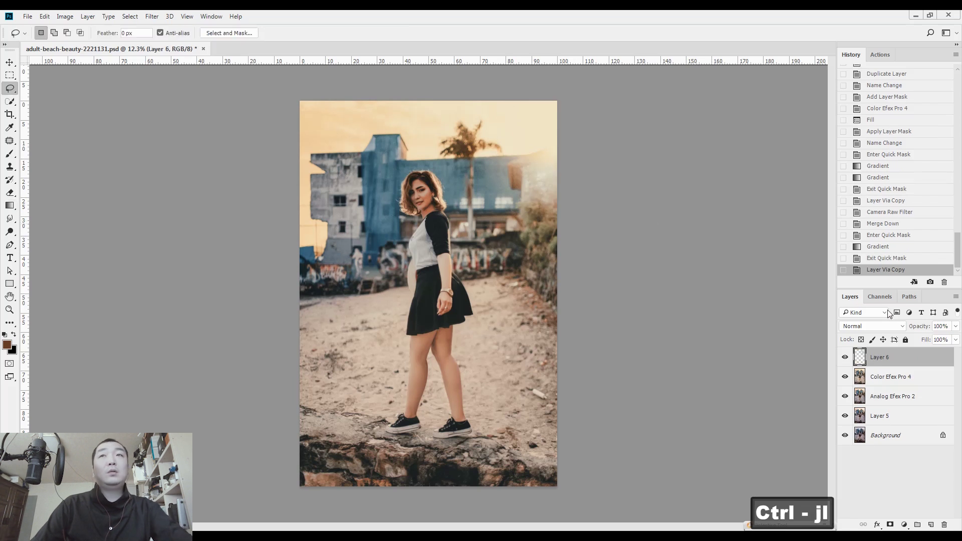
{"action": "left_click", "coordinate": [889, 326]}
{"action": "left_click", "coordinate": [857, 170]}
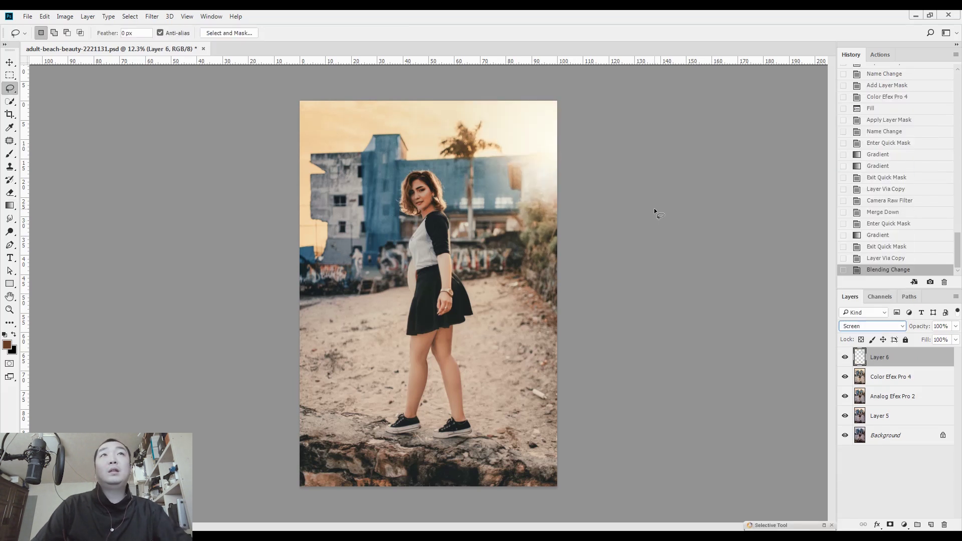
Try warming the sun glow layer with the Camera Raw Filter's Temperature and Tint, and compare the photo with and without it
{"action": "key", "text": "ctrl+shift+a"}
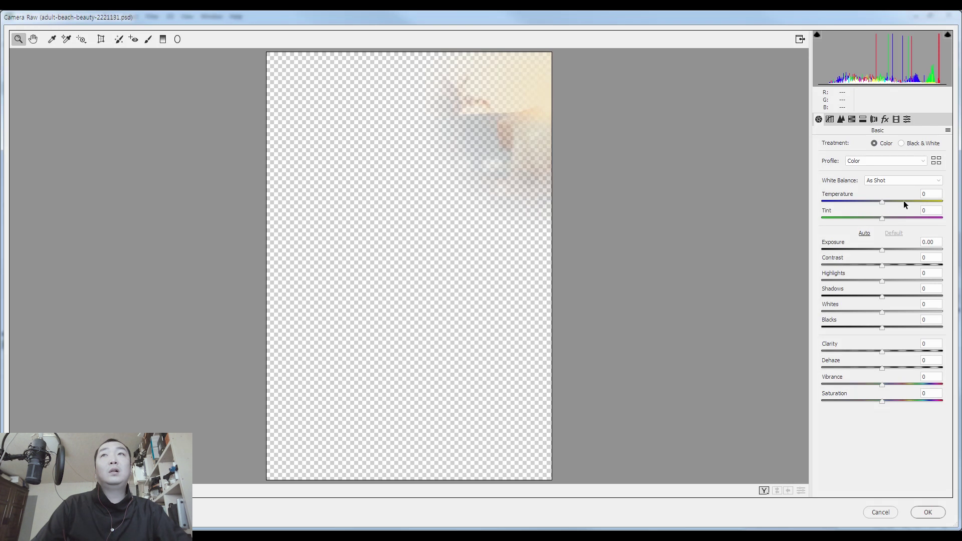
{"action": "mouse_move", "coordinate": [903, 200]}
{"action": "left_mouse_down"}
{"action": "mouse_move", "coordinate": [912, 200]}
{"action": "mouse_move", "coordinate": [902, 216]}
{"action": "left_mouse_up"}
{"action": "left_click", "coordinate": [904, 217]}
{"action": "left_click", "coordinate": [928, 513]}
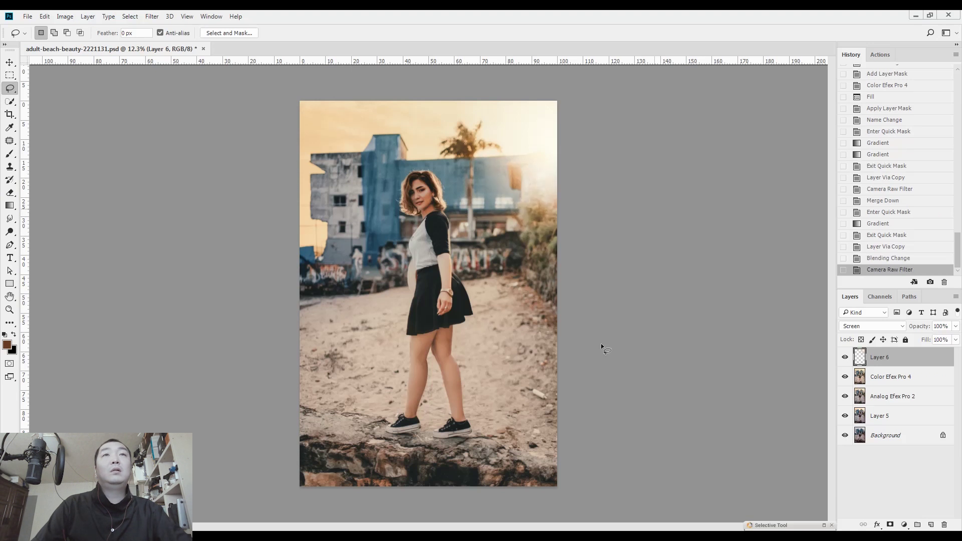
{"action": "left_click", "coordinate": [845, 358]}
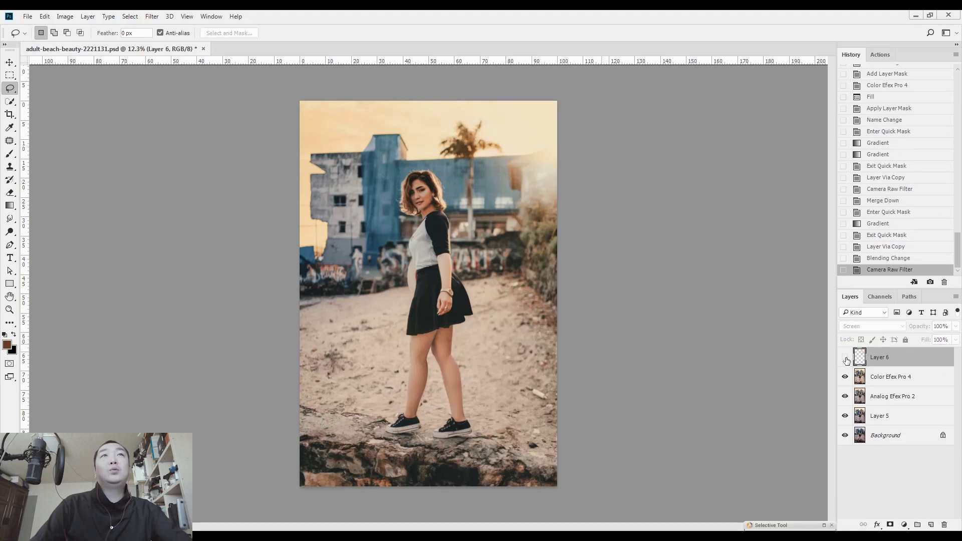
{"action": "left_click", "coordinate": [846, 358]}
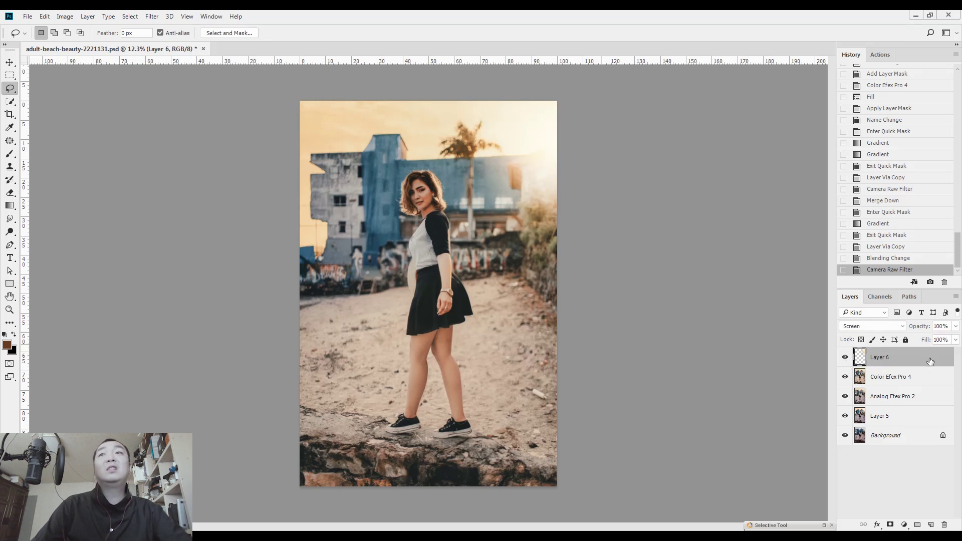
Delete Layer 6 and copy a smaller area around the sun to a new layer, selected with a radial gradient in Quick Mask
{"action": "left_click_drag", "start_coordinate": [934, 358], "coordinate": [945, 524]}
{"action": "key", "text": "q"}
{"action": "key", "text": "g"}
{"action": "left_click_drag", "start_coordinate": [553, 148], "coordinate": [511, 155]}
{"action": "key", "text": "q"}
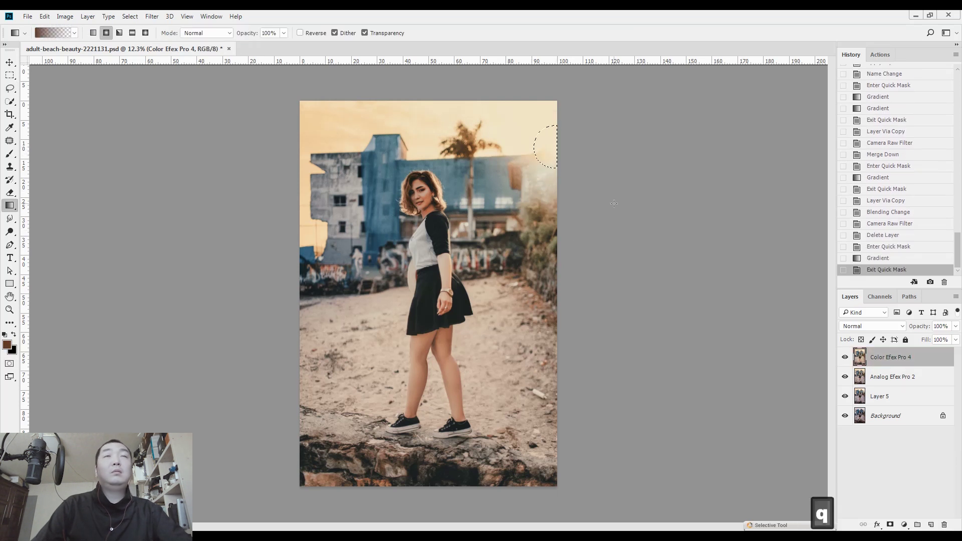
{"action": "key", "text": "ctrl+j"}
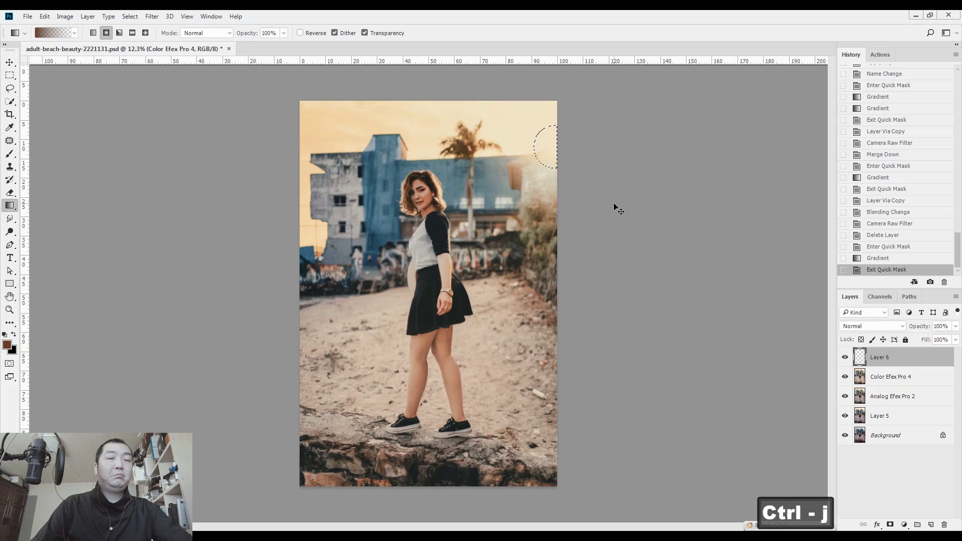
Set the small sun layer's blend mode to Screen and raise its Temperature to +67 with the Camera Raw Filter
{"action": "left_click", "coordinate": [866, 327]}
{"action": "left_click", "coordinate": [850, 169]}
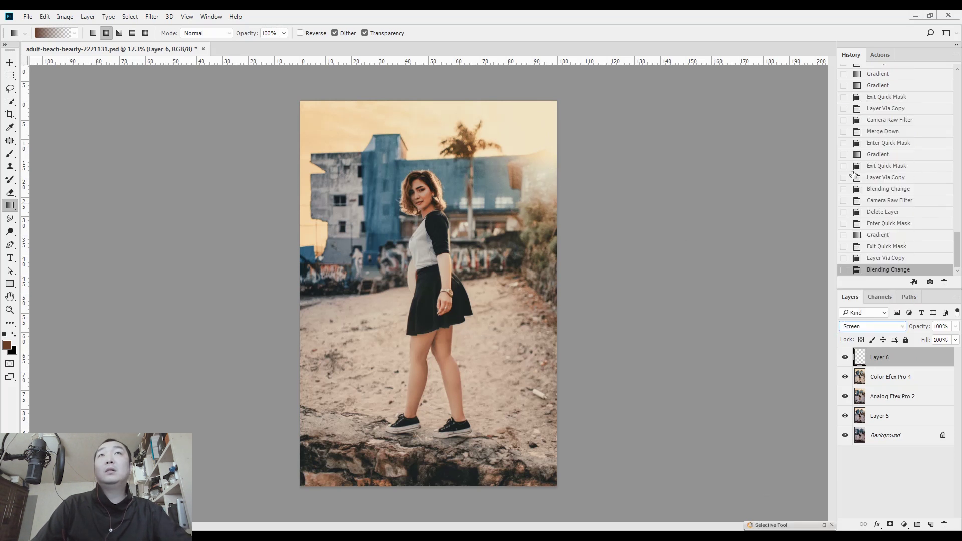
{"action": "key", "text": "ctrl+shift+a"}
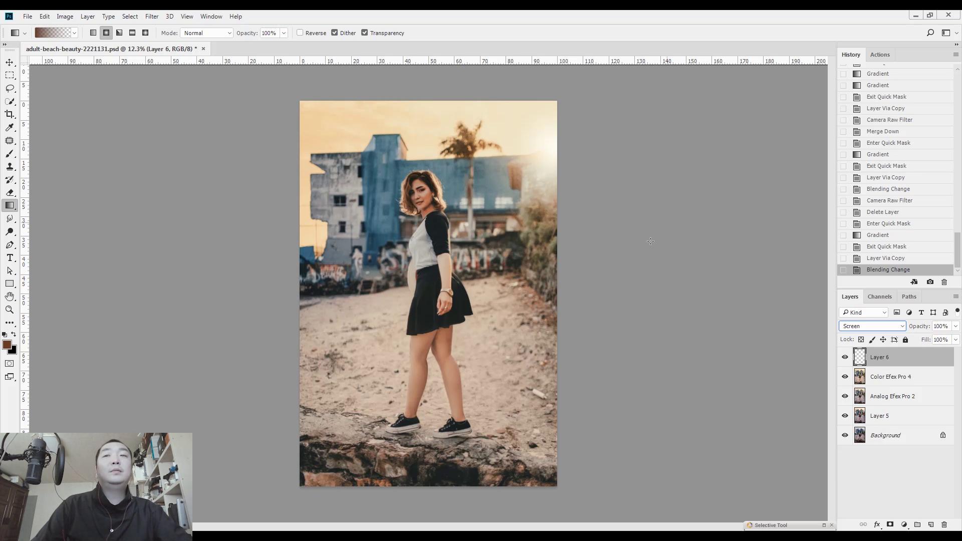
{"action": "key", "text": "l"}
{"action": "key", "text": "ctrl+shift+a"}
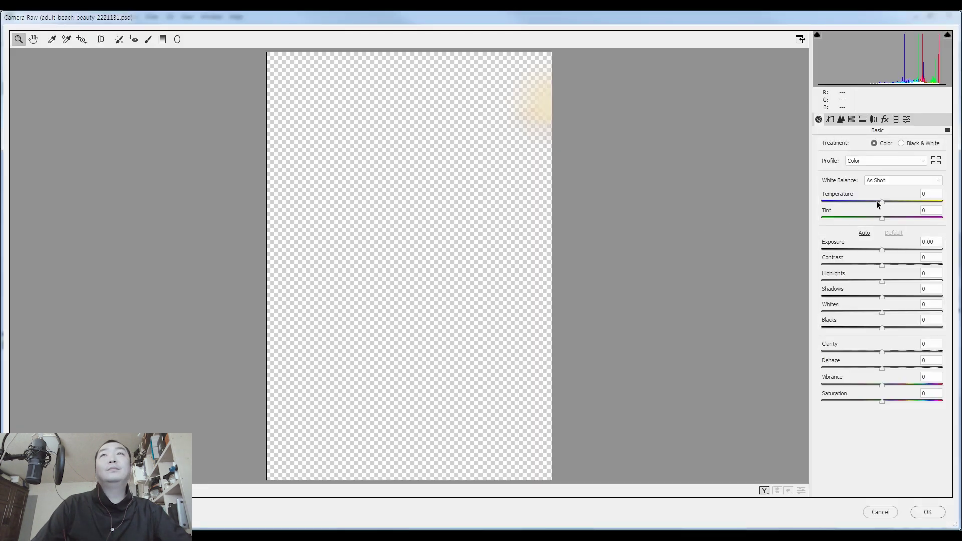
{"action": "left_click_drag", "start_coordinate": [876, 200], "coordinate": [922, 200]}
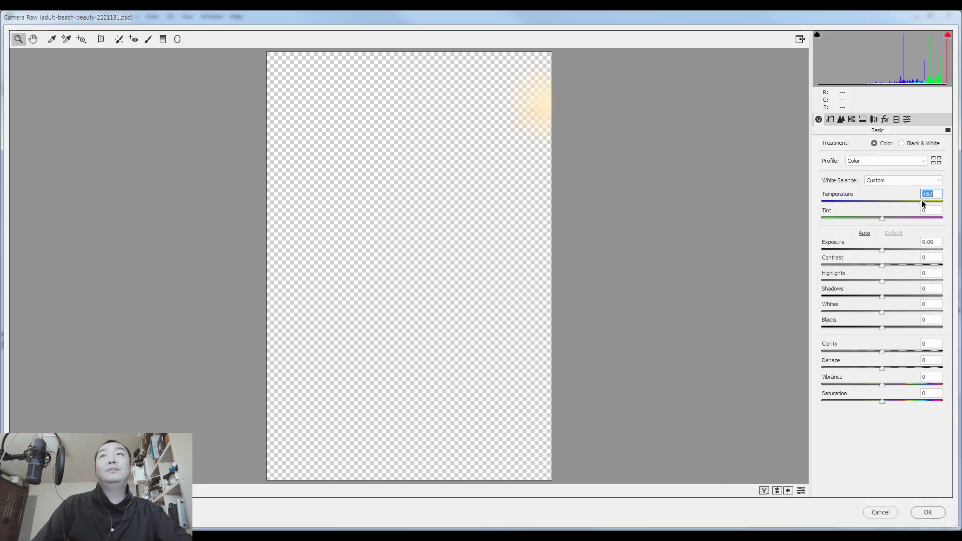
{"action": "left_click", "coordinate": [928, 512]}
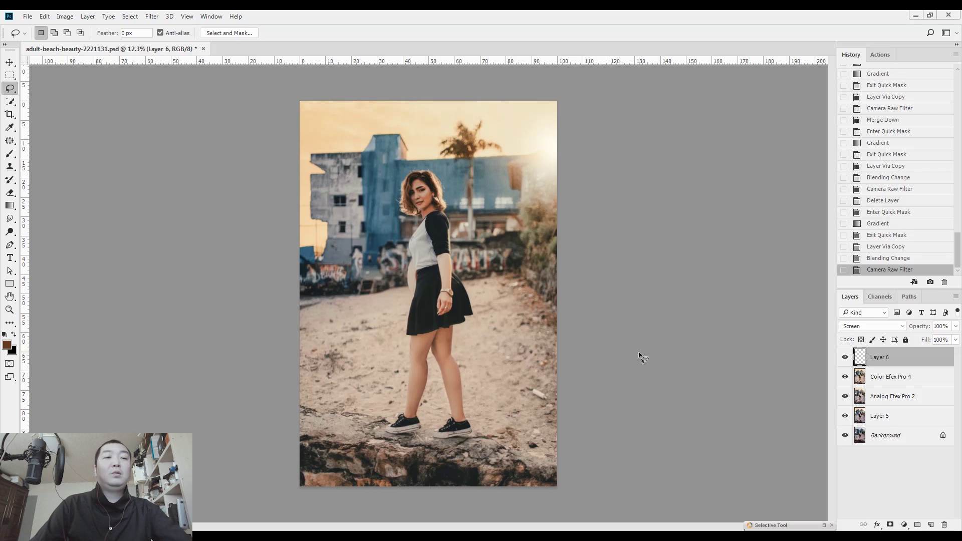
Add a new layer above the sun glow and choose the soft, ragged-edged 1565 px brush tip
{"action": "key", "text": "F5"}
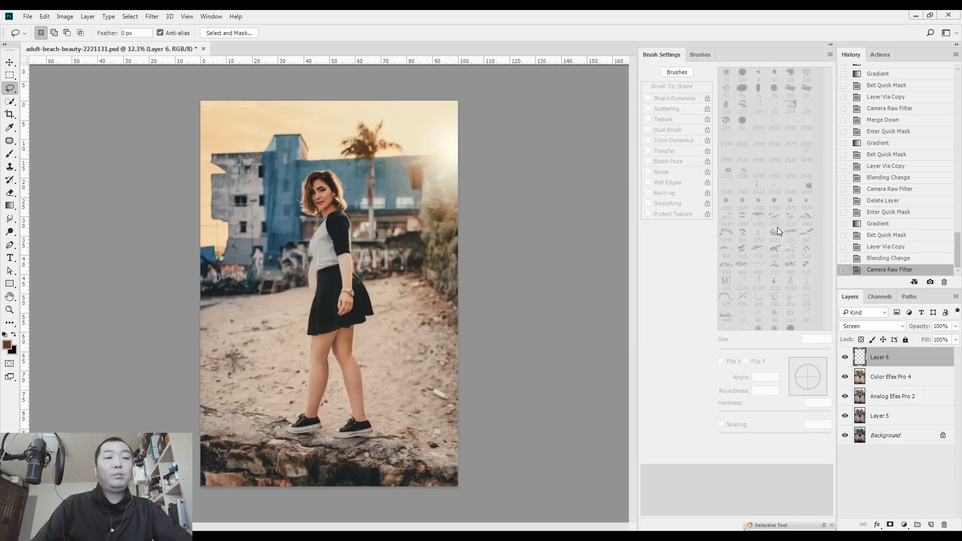
{"action": "key", "text": "b"}
{"action": "left_click", "coordinate": [931, 526]}
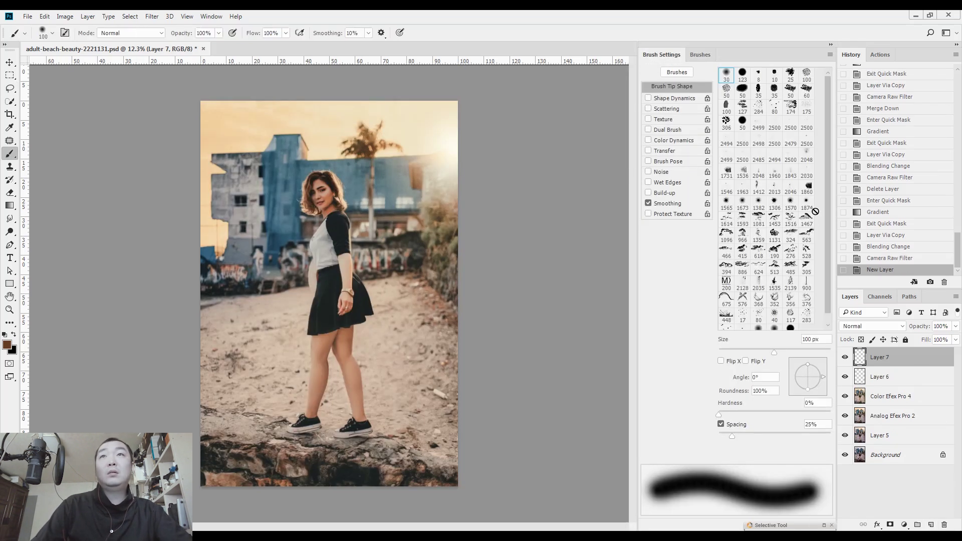
{"action": "scroll", "coordinate": [826, 197], "scroll_direction": "down", "scroll_amount": 1}
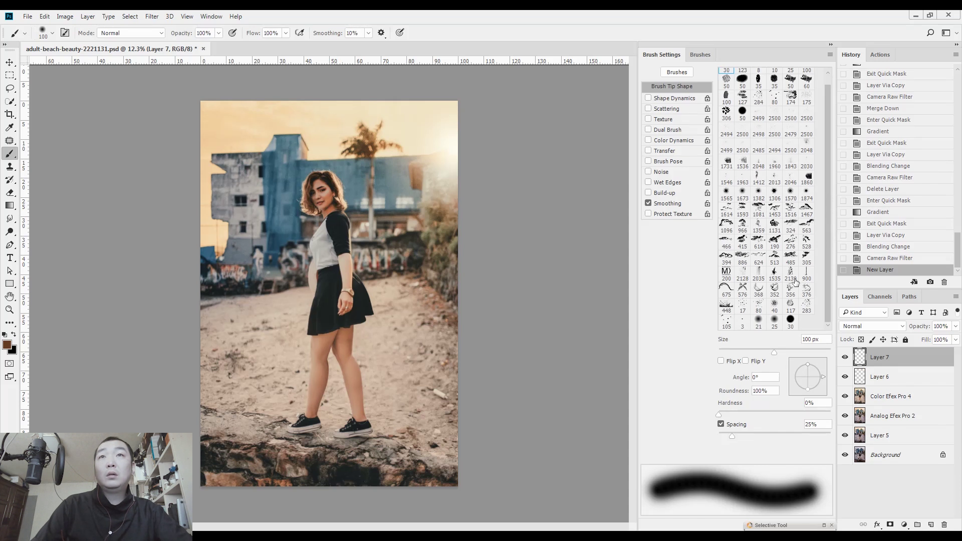
{"action": "left_click", "coordinate": [727, 194]}
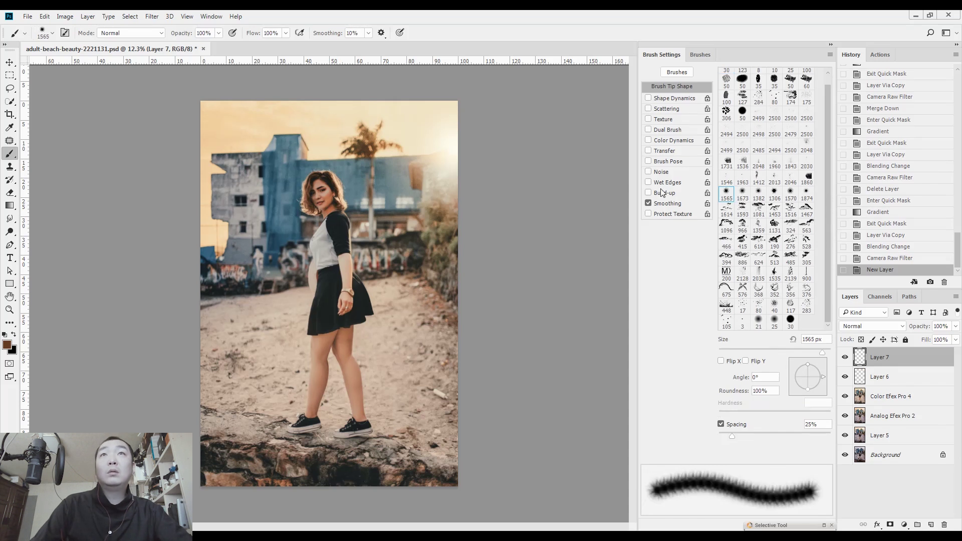
Try a single brush dab over the sun in the cream color sampled from the glow, and undo it
{"action": "left_click", "coordinate": [451, 141], "text": "alt"}
{"action": "left_click", "coordinate": [451, 141]}
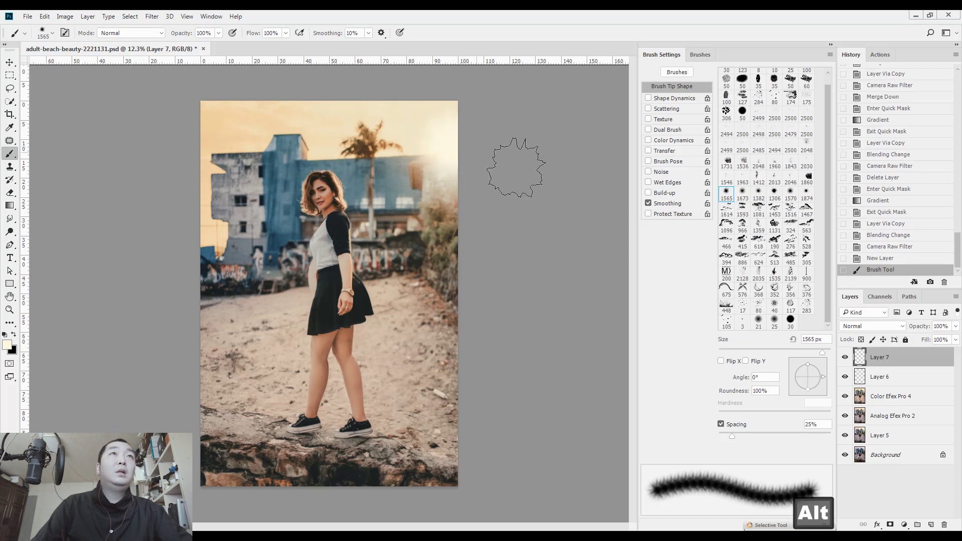
{"action": "key", "text": "ctrl+z"}
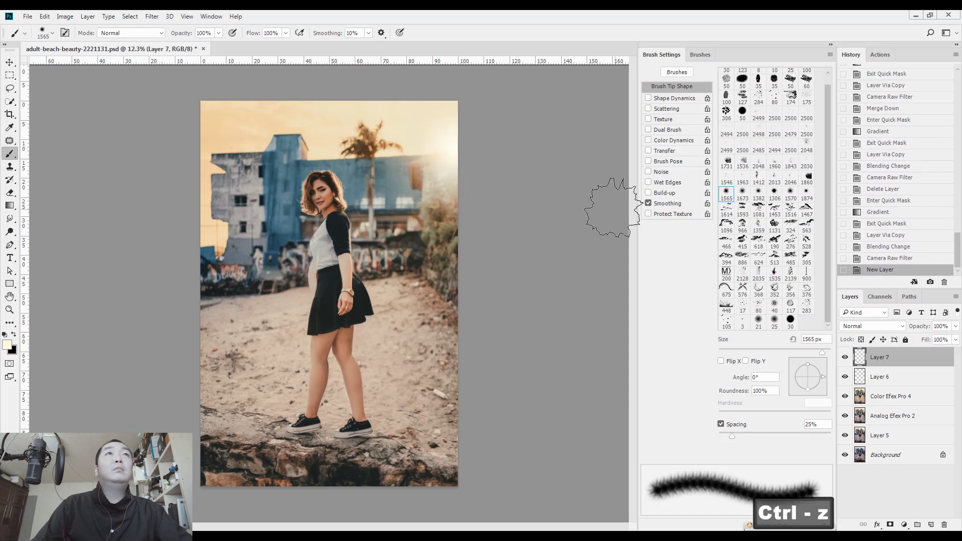
Set the foreground color to white (ffffff) and paint a single brush dab over the sun
{"action": "left_click", "coordinate": [7, 346]}
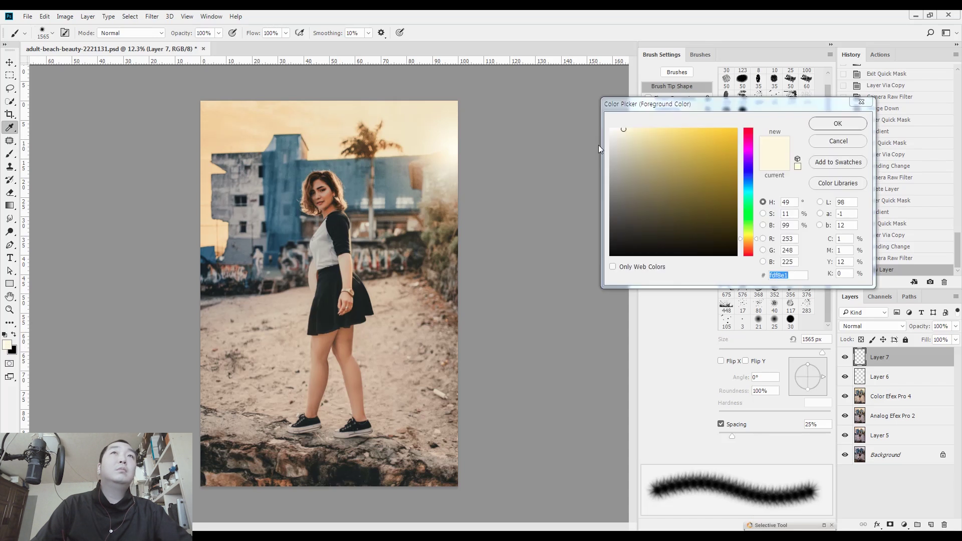
{"action": "left_click", "coordinate": [611, 128]}
{"action": "left_click", "coordinate": [815, 125]}
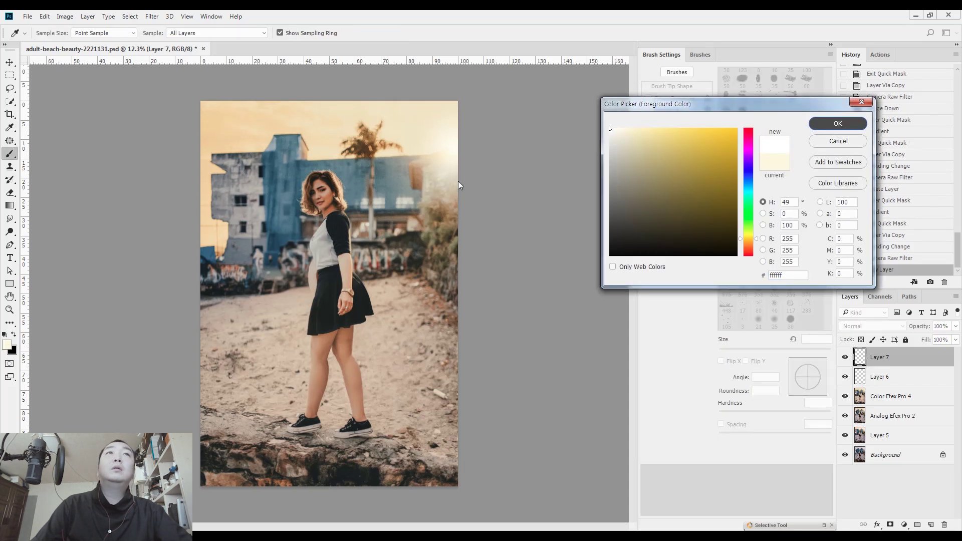
{"action": "left_click", "coordinate": [447, 146]}
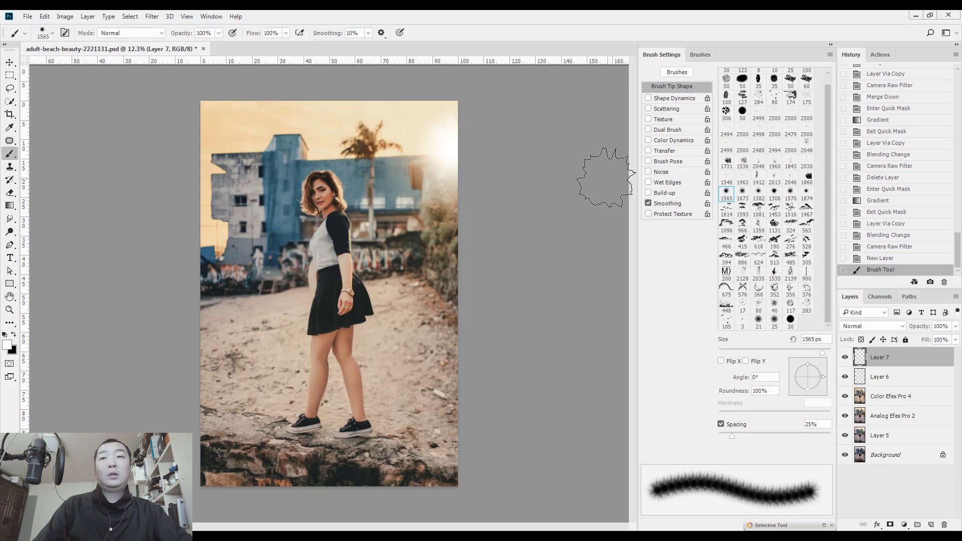
Merge Layer 7, Layer 6 and Color Efex Pro 4 into one layer
{"action": "key", "text": "l"}
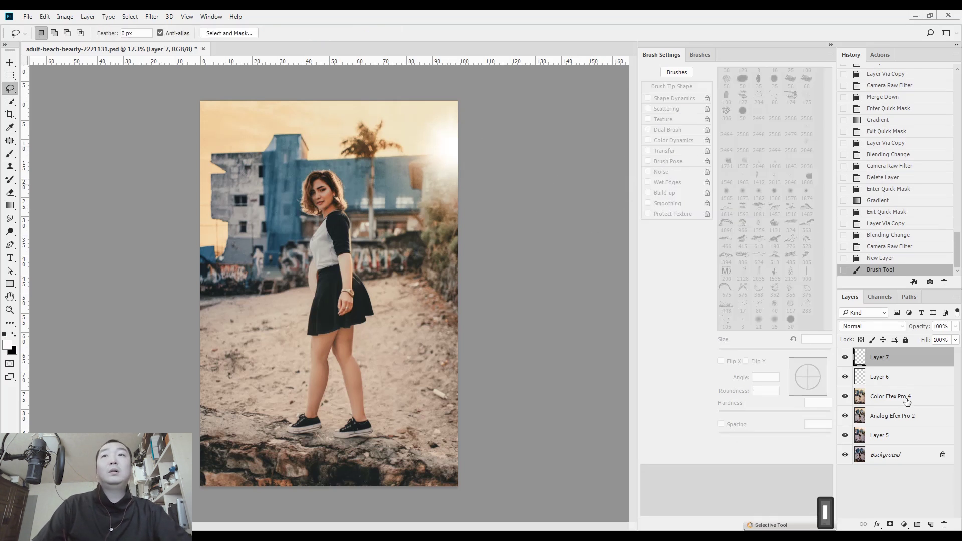
{"action": "left_click", "coordinate": [847, 391], "text": "shift"}
{"action": "key", "text": "ctrl+e"}
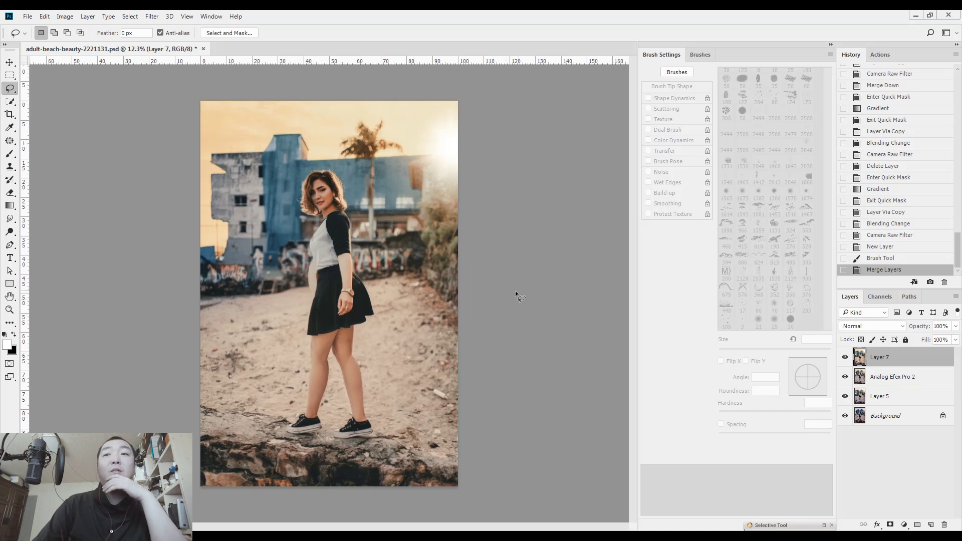
Apply a Lens Flare centered on the sun to the merged layer and hide the brush settings
{"action": "left_click", "coordinate": [153, 17]}
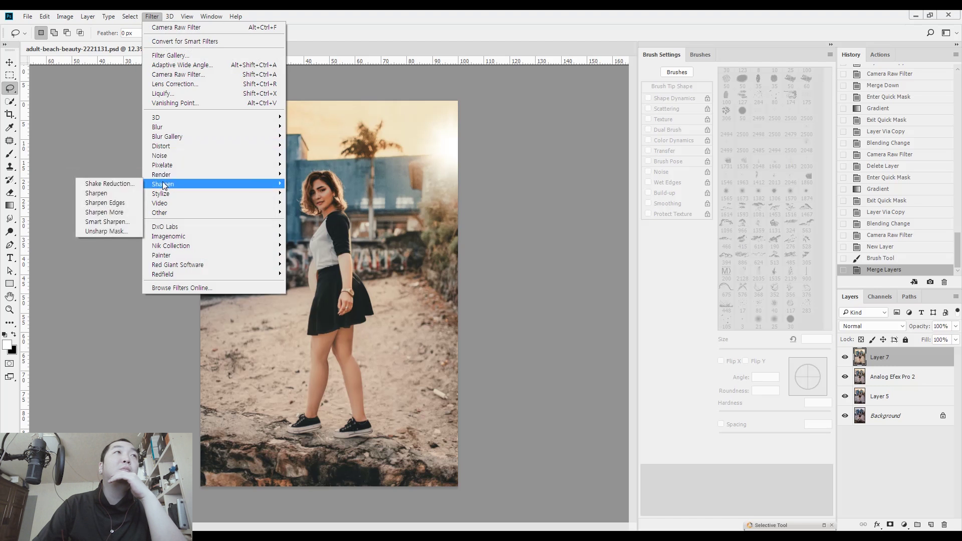
{"action": "mouse_move", "coordinate": [165, 174]}
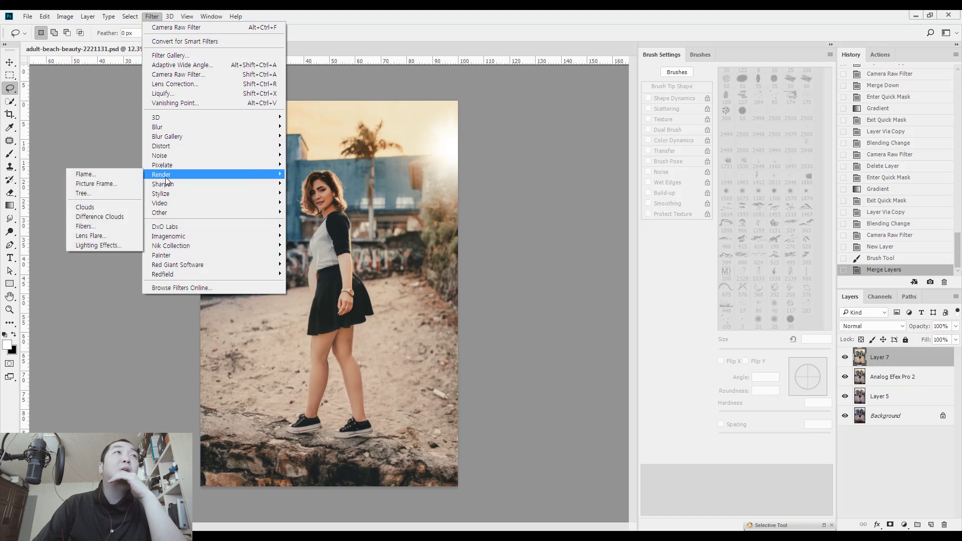
{"action": "left_click", "coordinate": [119, 236]}
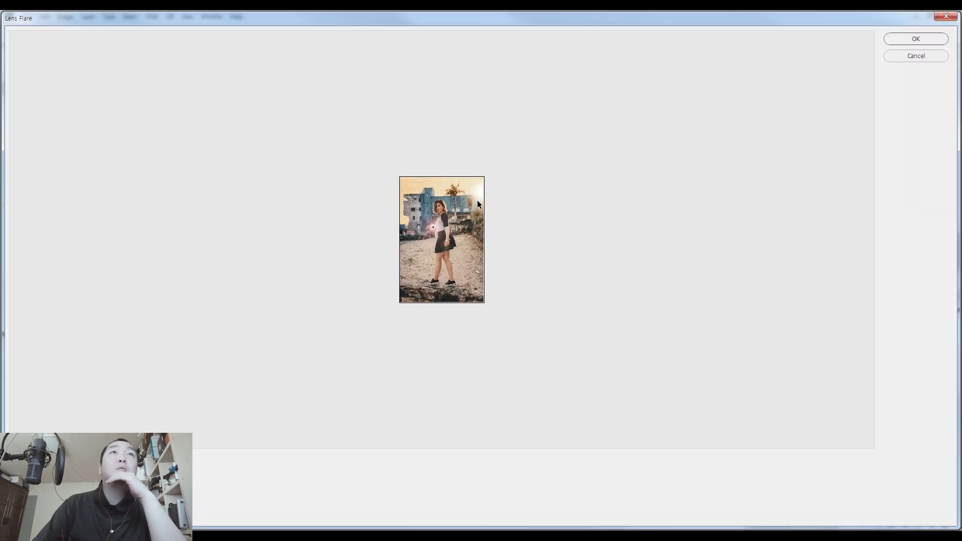
{"action": "left_click", "coordinate": [483, 190]}
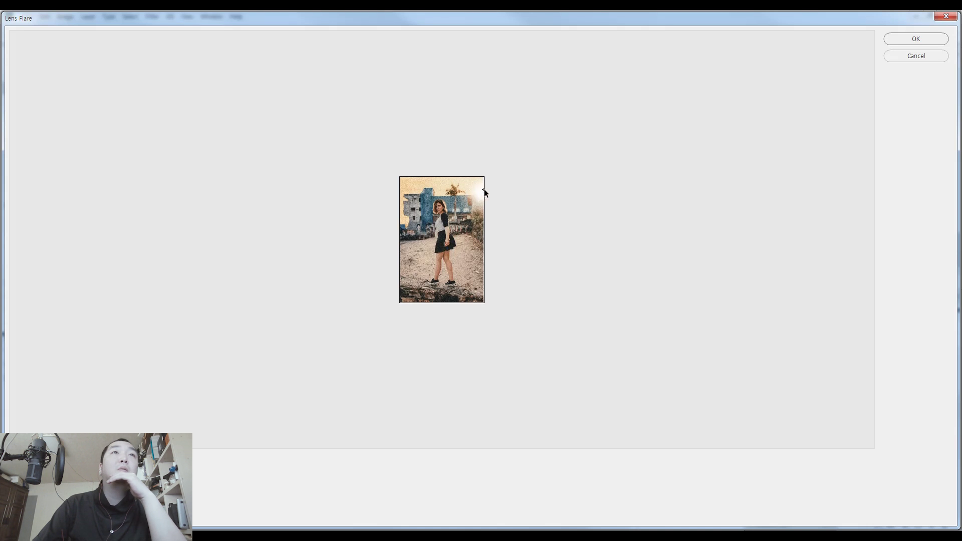
{"action": "left_click", "coordinate": [480, 192]}
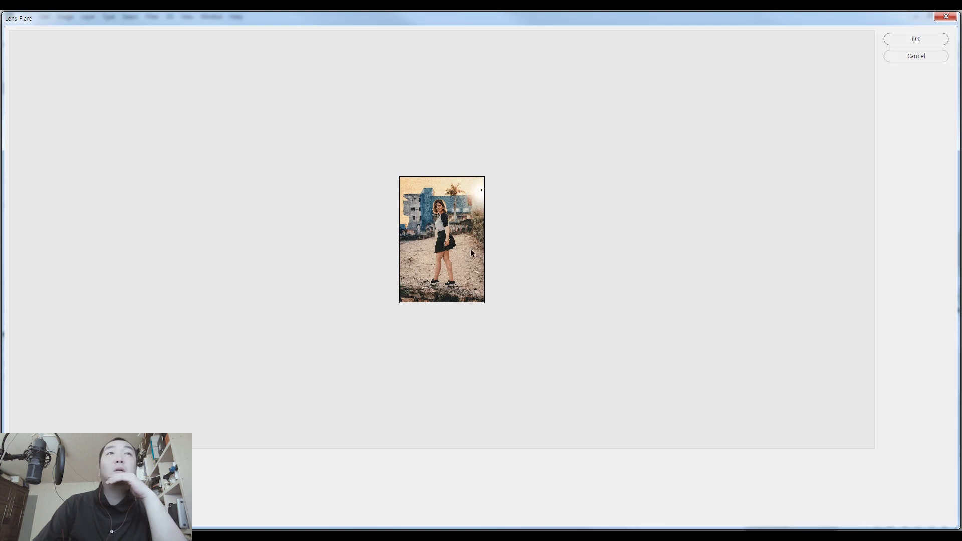
{"action": "left_click", "coordinate": [907, 39]}
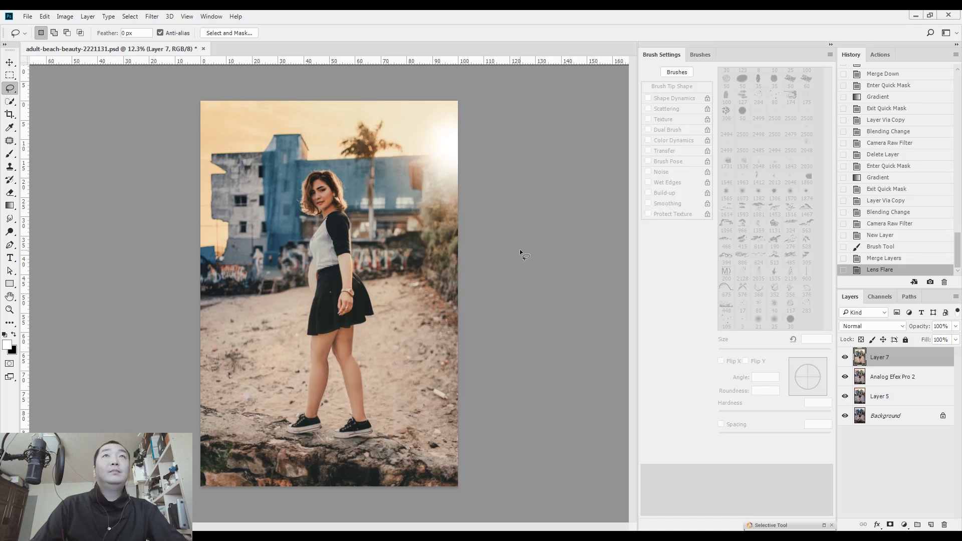
{"action": "key", "text": "F5"}
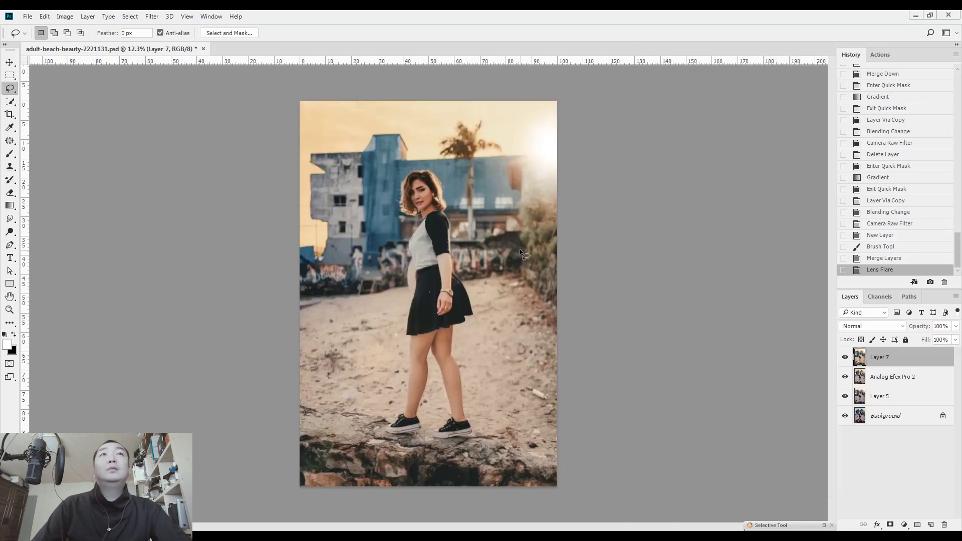